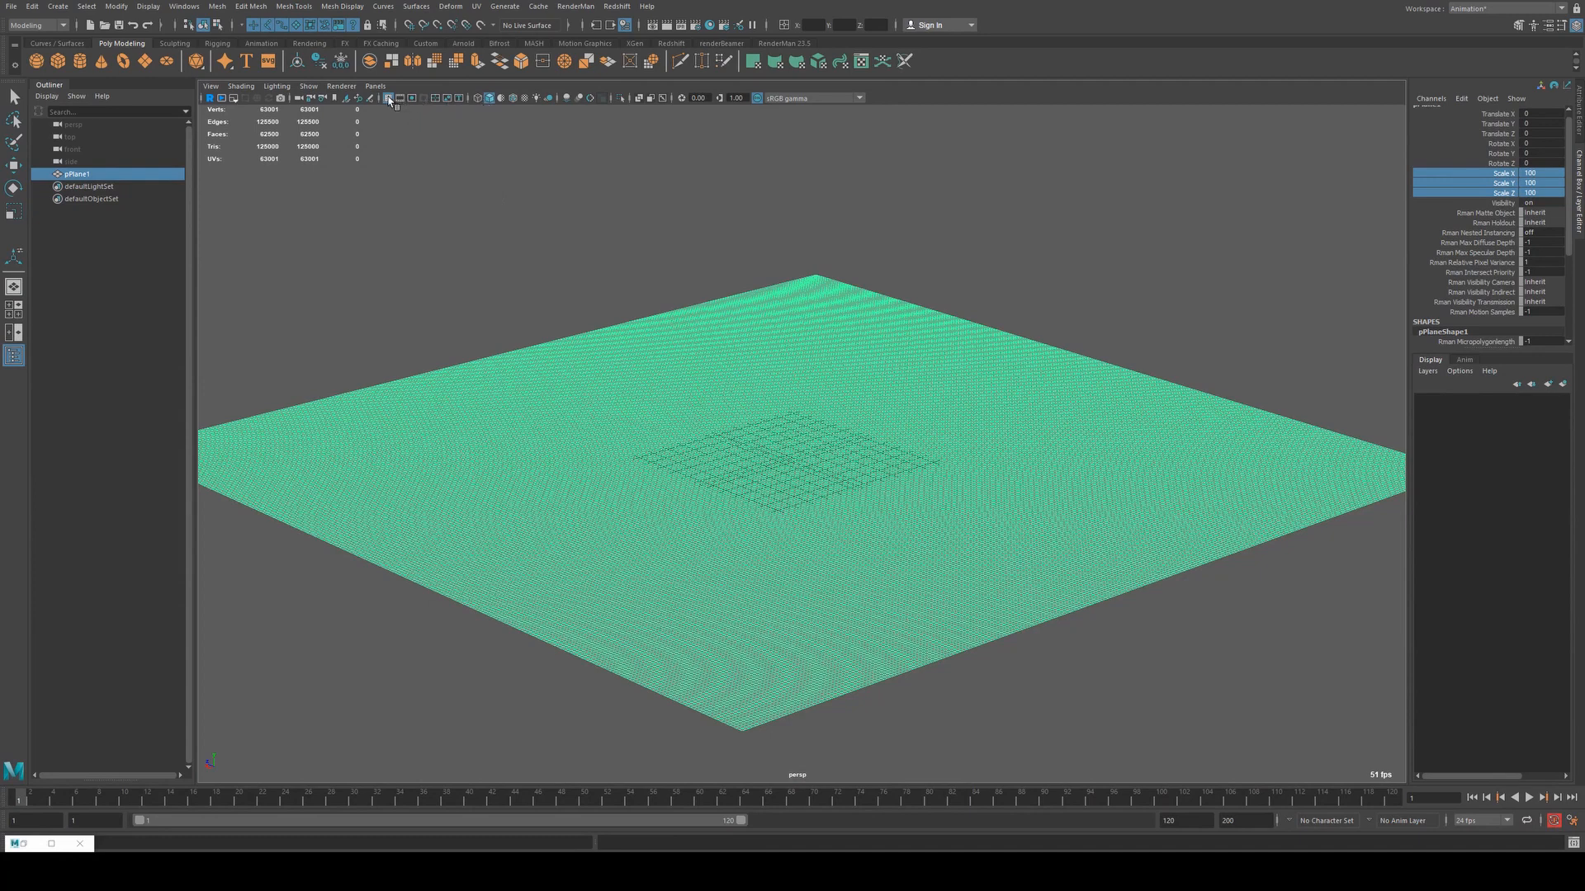
Add a Texture deformer to the large subdivided plane.
{"action": "left_click", "coordinate": [1118, 336]}
{"action": "left_click", "coordinate": [881, 347]}
{"action": "key", "text": "w"}
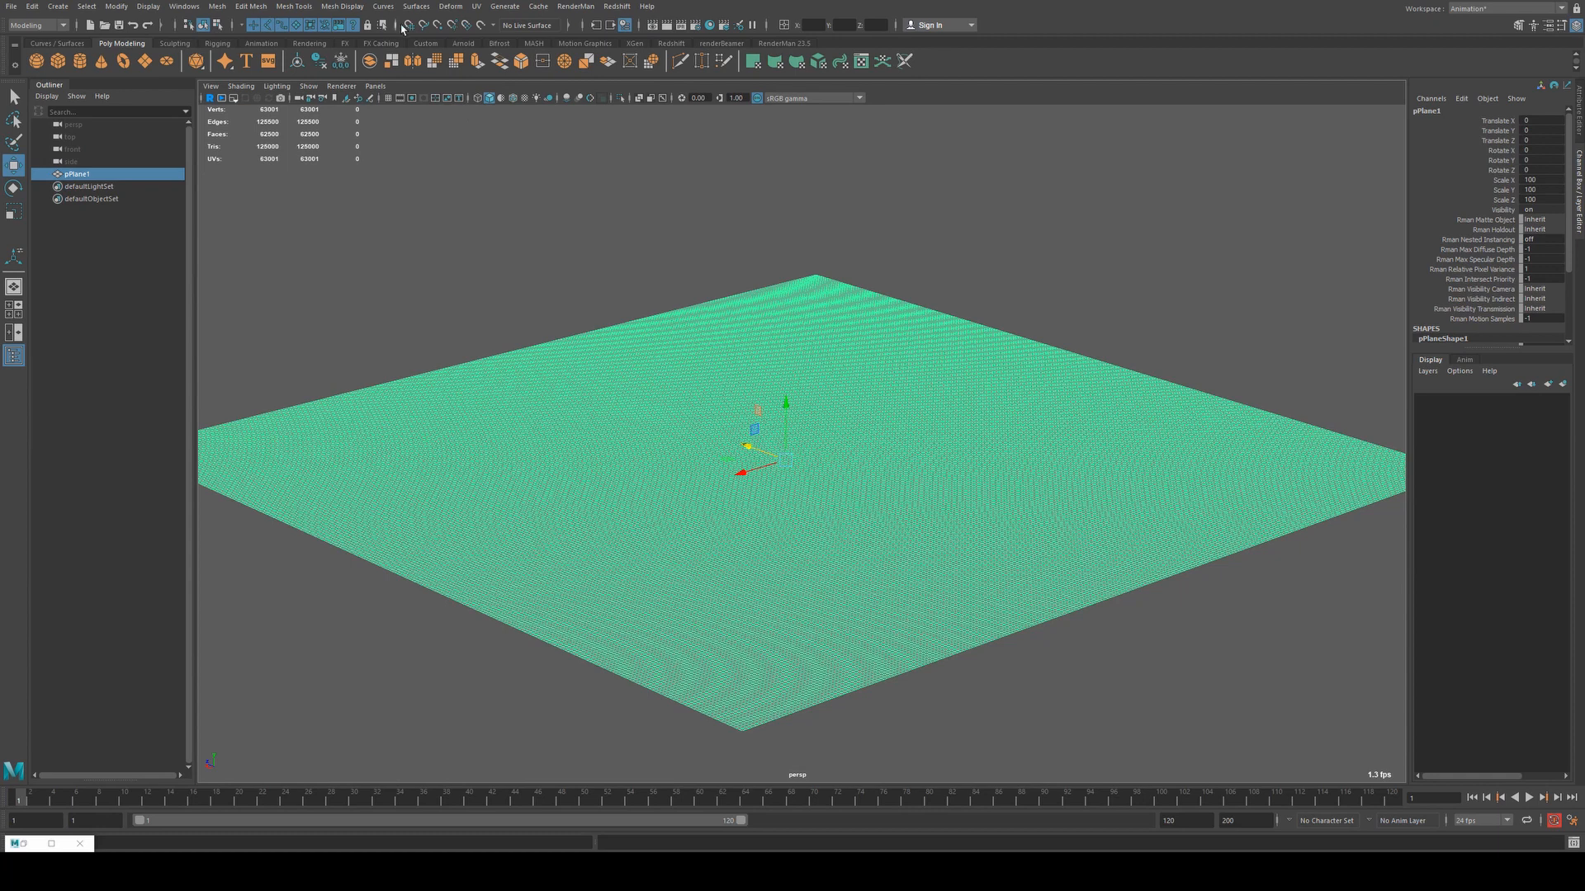
{"action": "left_click", "coordinate": [451, 7]}
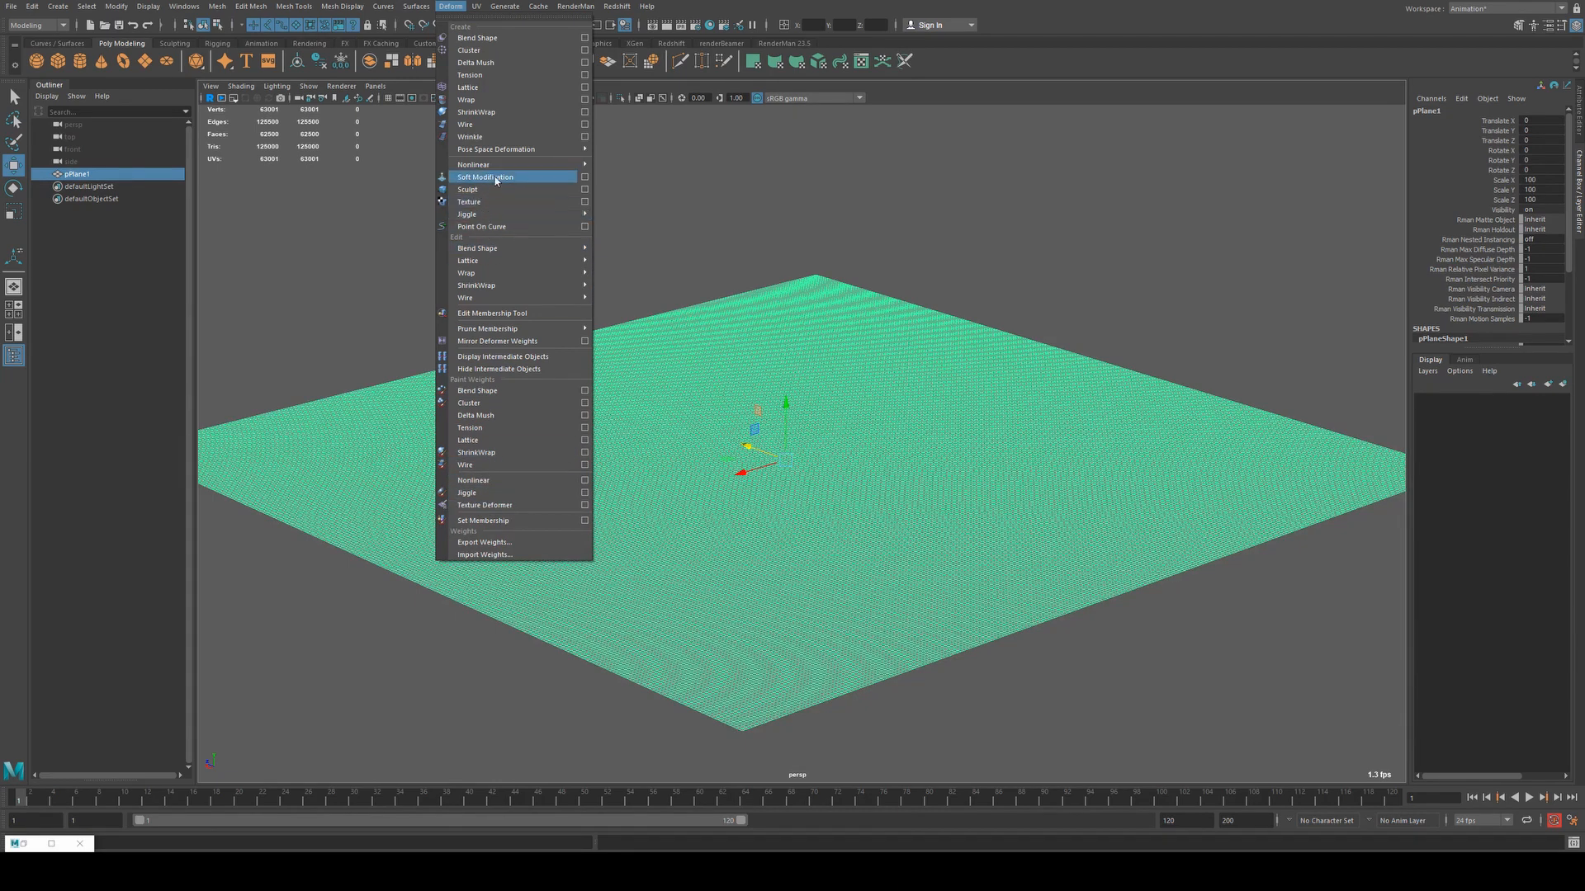
{"action": "left_click", "coordinate": [479, 202]}
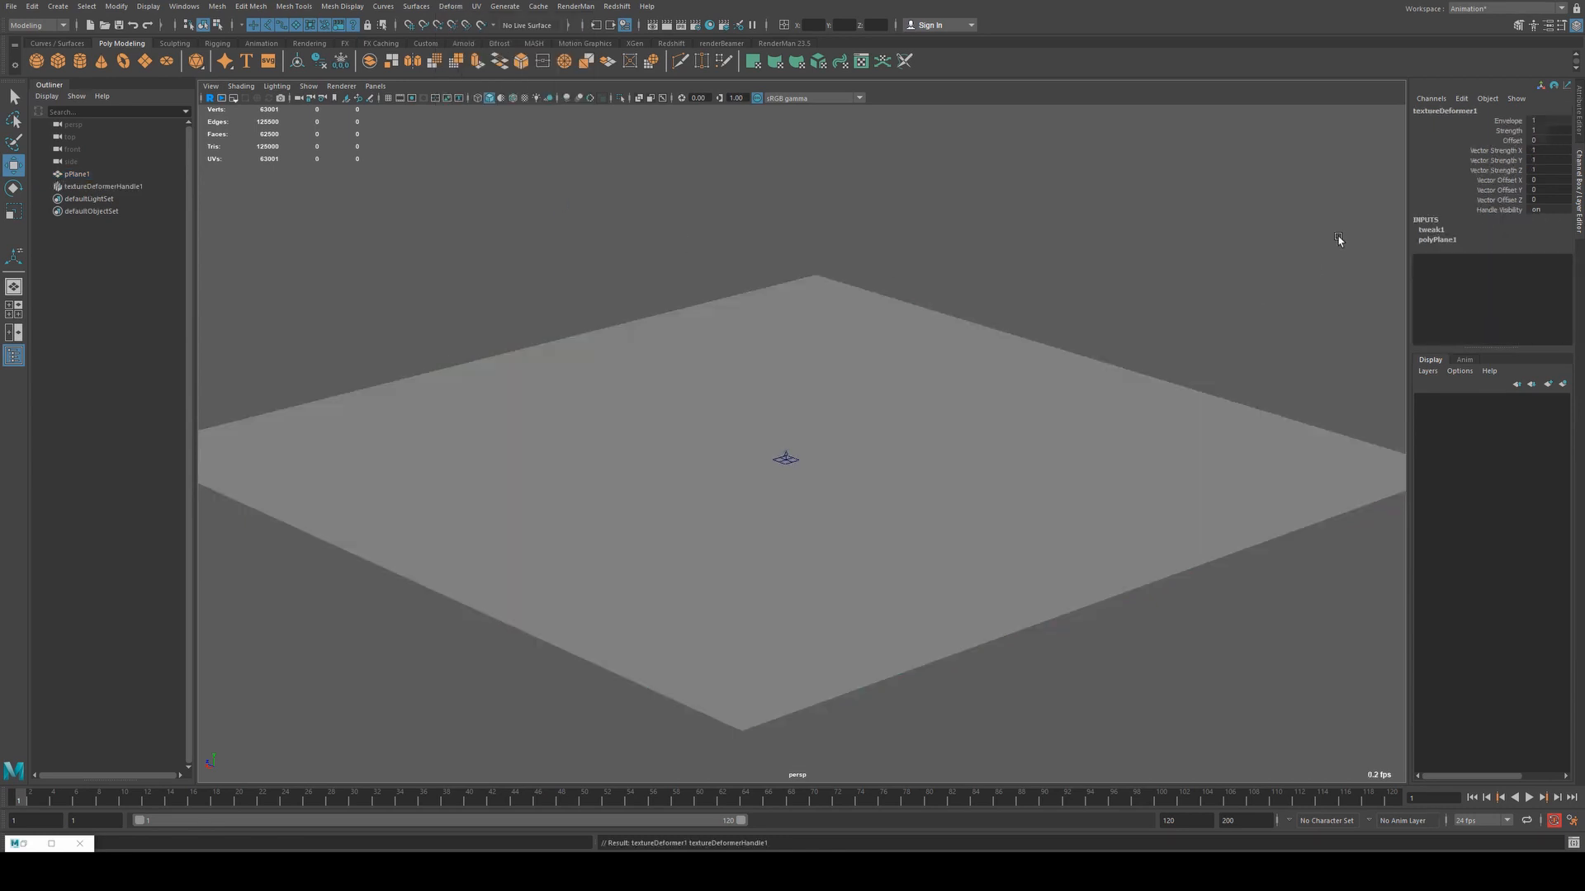
Connect a File texture to the plane's texture deformer and load landscape_4k_displacement1.png as its image.
{"action": "left_click", "coordinate": [1067, 369]}
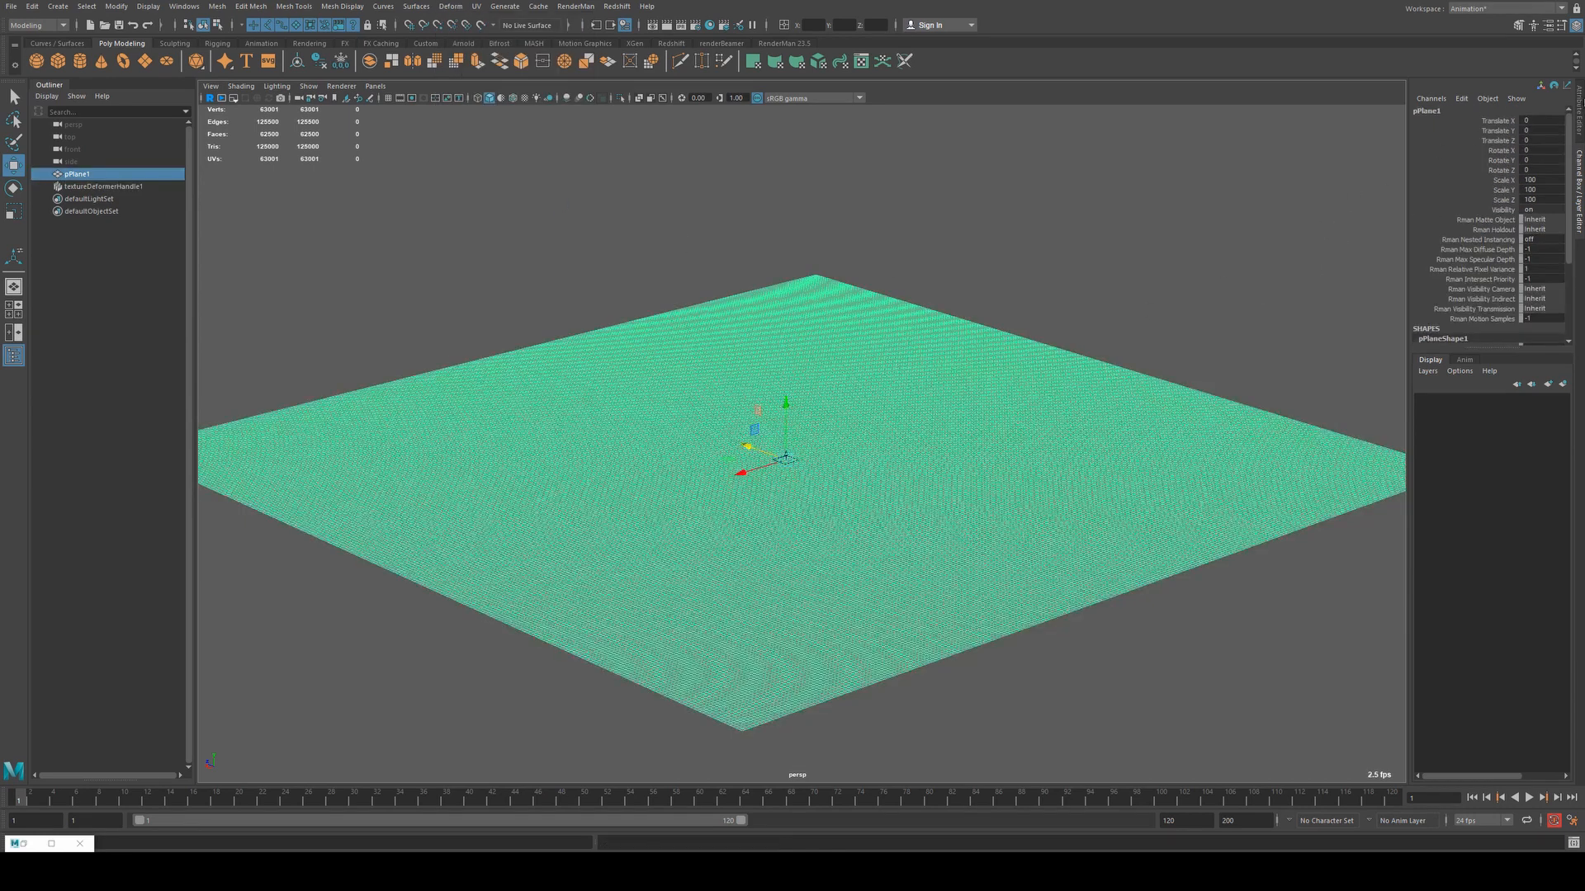
{"action": "left_click", "coordinate": [1578, 108]}
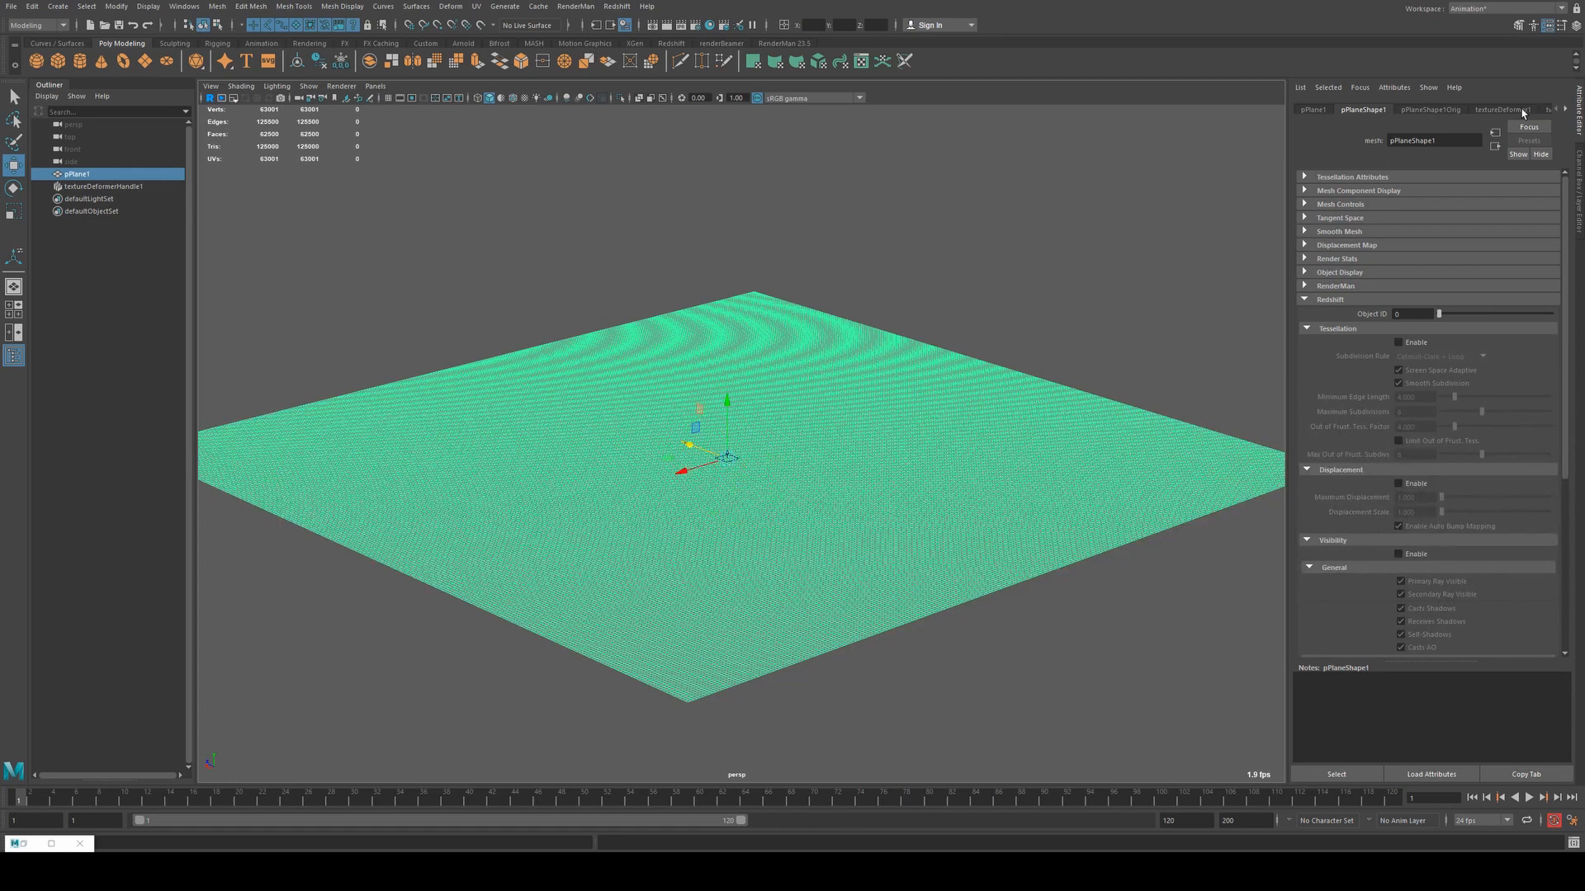
{"action": "left_click", "coordinate": [1523, 109]}
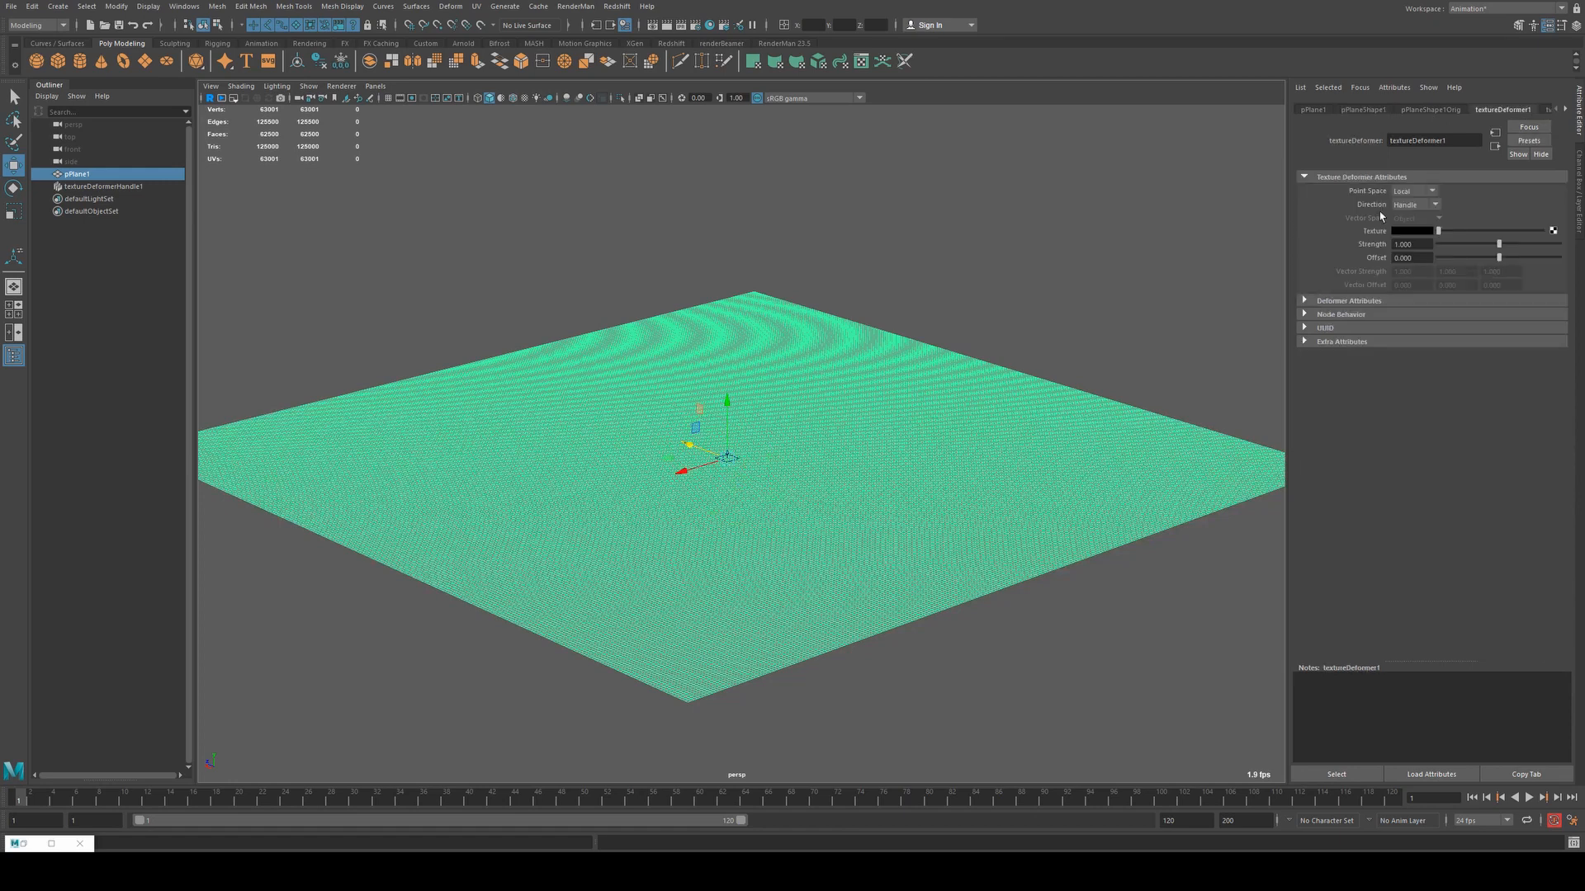
{"action": "left_click", "coordinate": [1553, 232]}
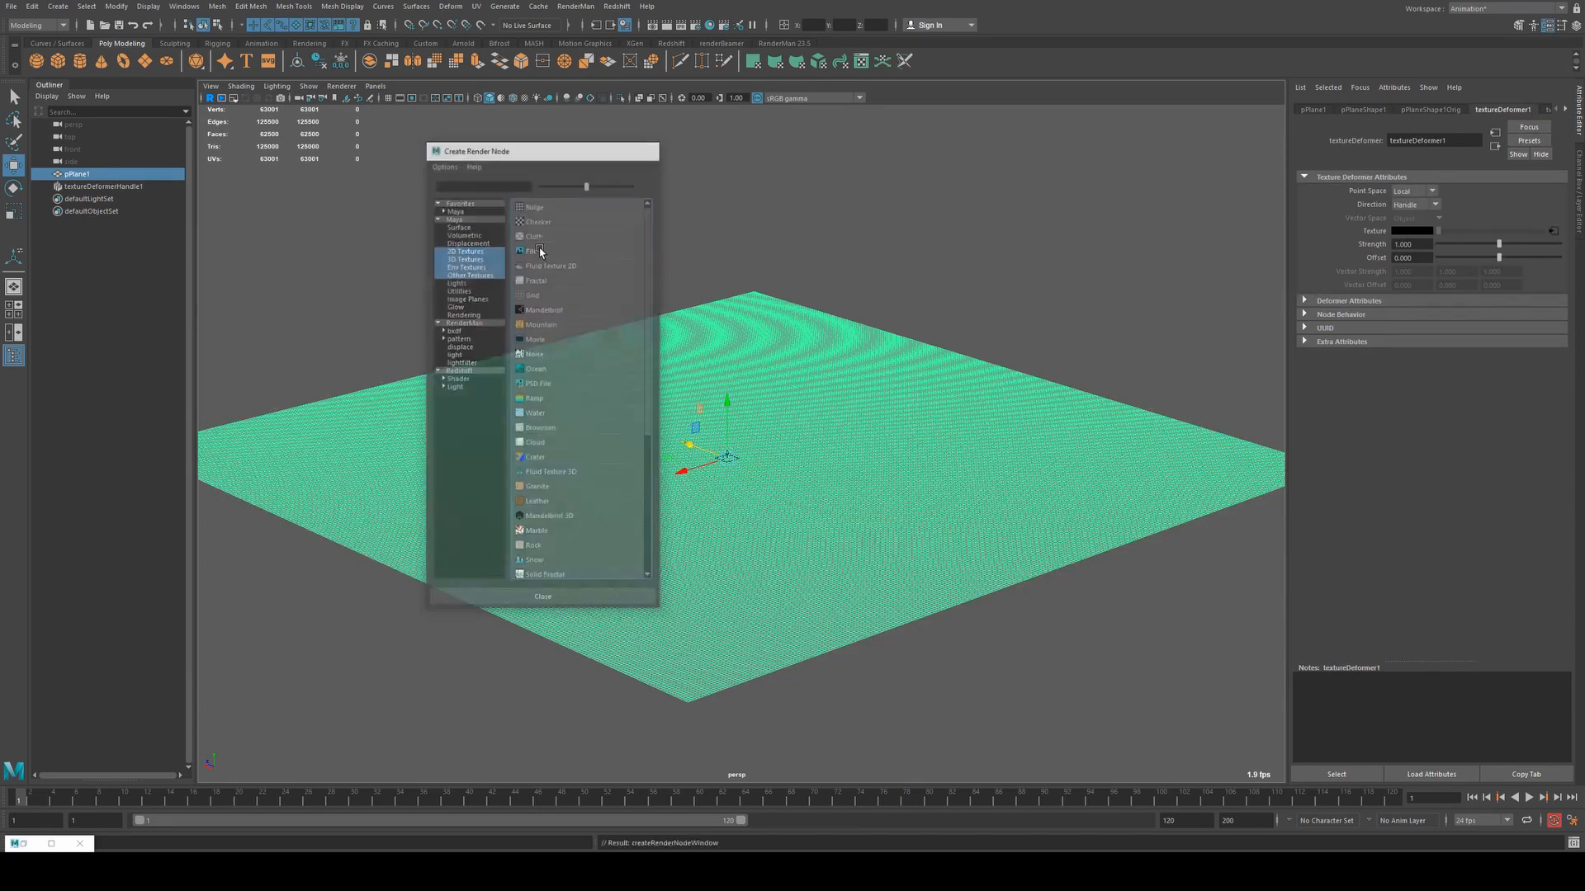
{"action": "left_click", "coordinate": [541, 252]}
{"action": "left_click", "coordinate": [1557, 278]}
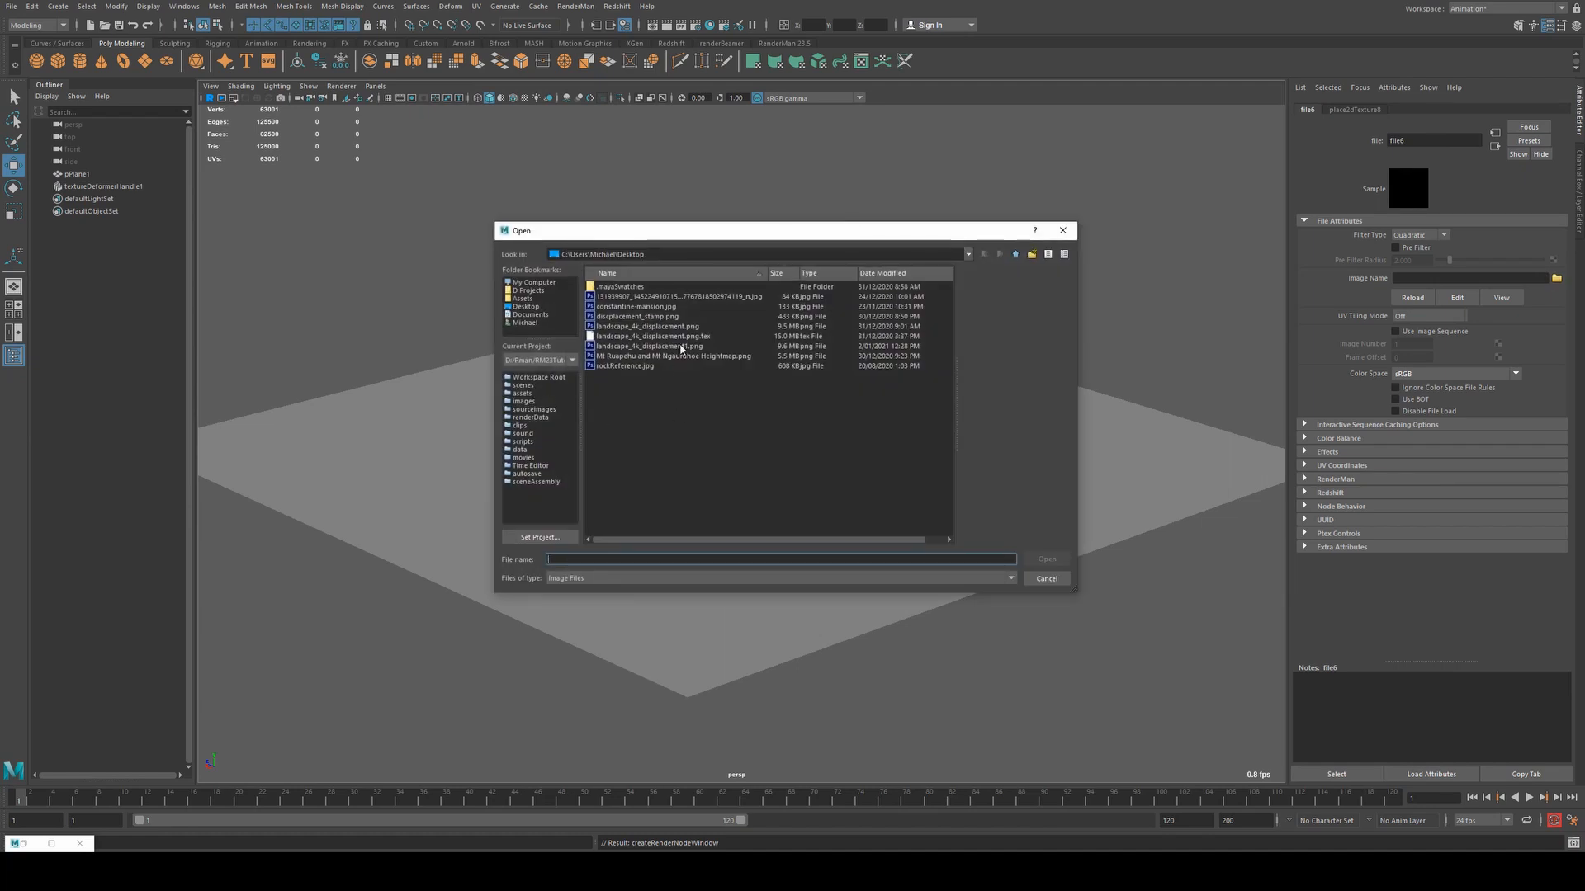
{"action": "double_click", "coordinate": [648, 346]}
Try the UV point space on the texture deformer and return it to Local for comparison.
{"action": "mouse_move", "coordinate": [647, 472]}
{"action": "left_mouse_down", "text": "alt"}
{"action": "mouse_move", "coordinate": [654, 487]}
{"action": "mouse_move", "coordinate": [657, 461]}
{"action": "left_mouse_up", "text": "alt"}
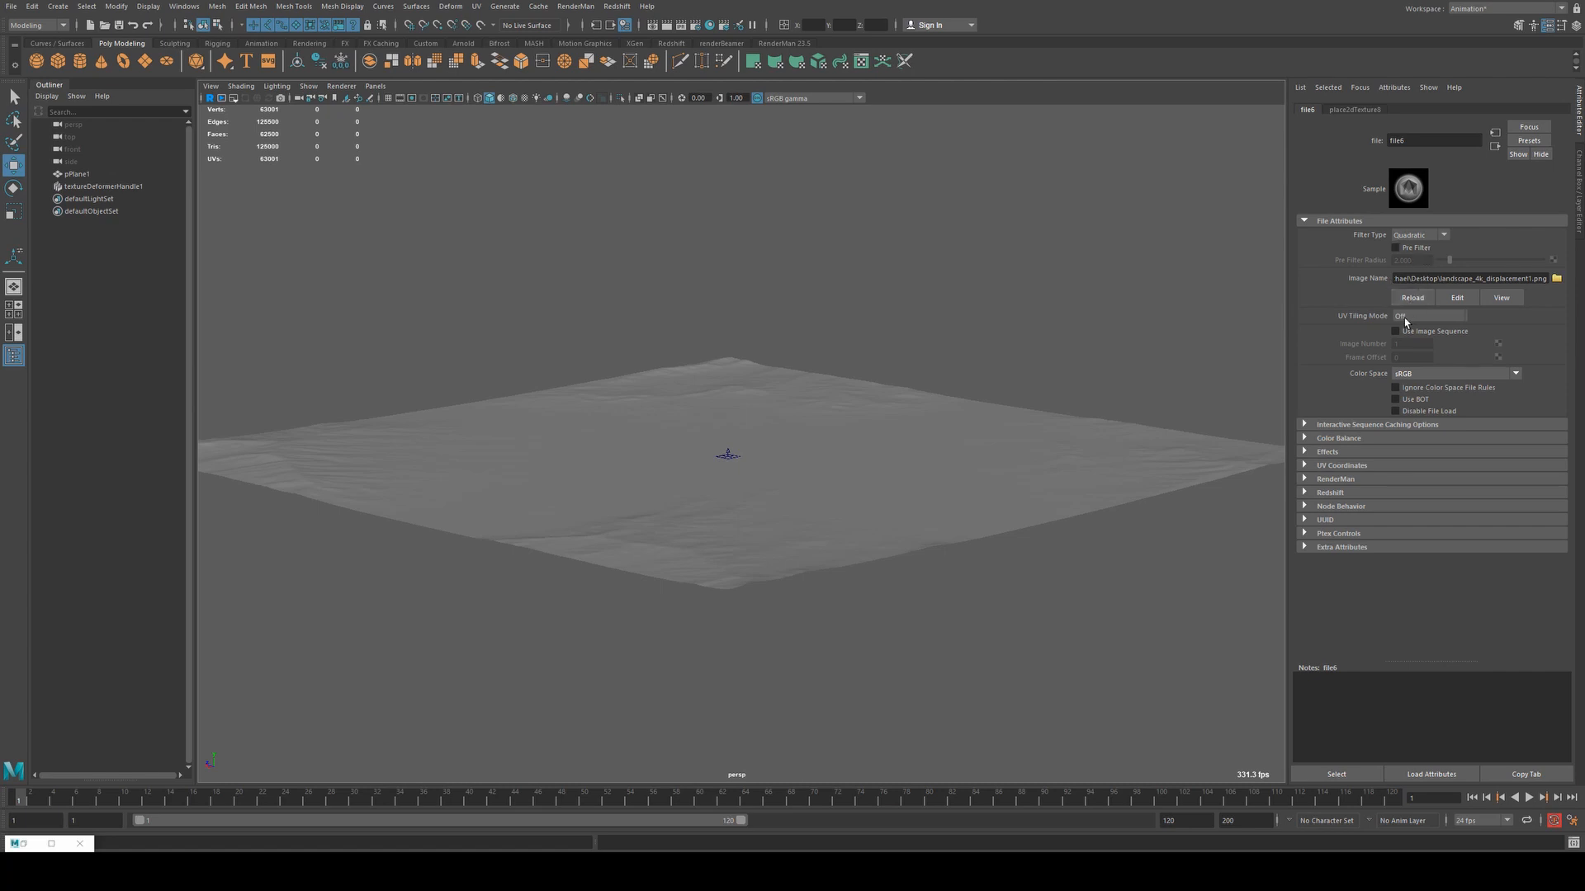
{"action": "left_click", "coordinate": [1408, 192]}
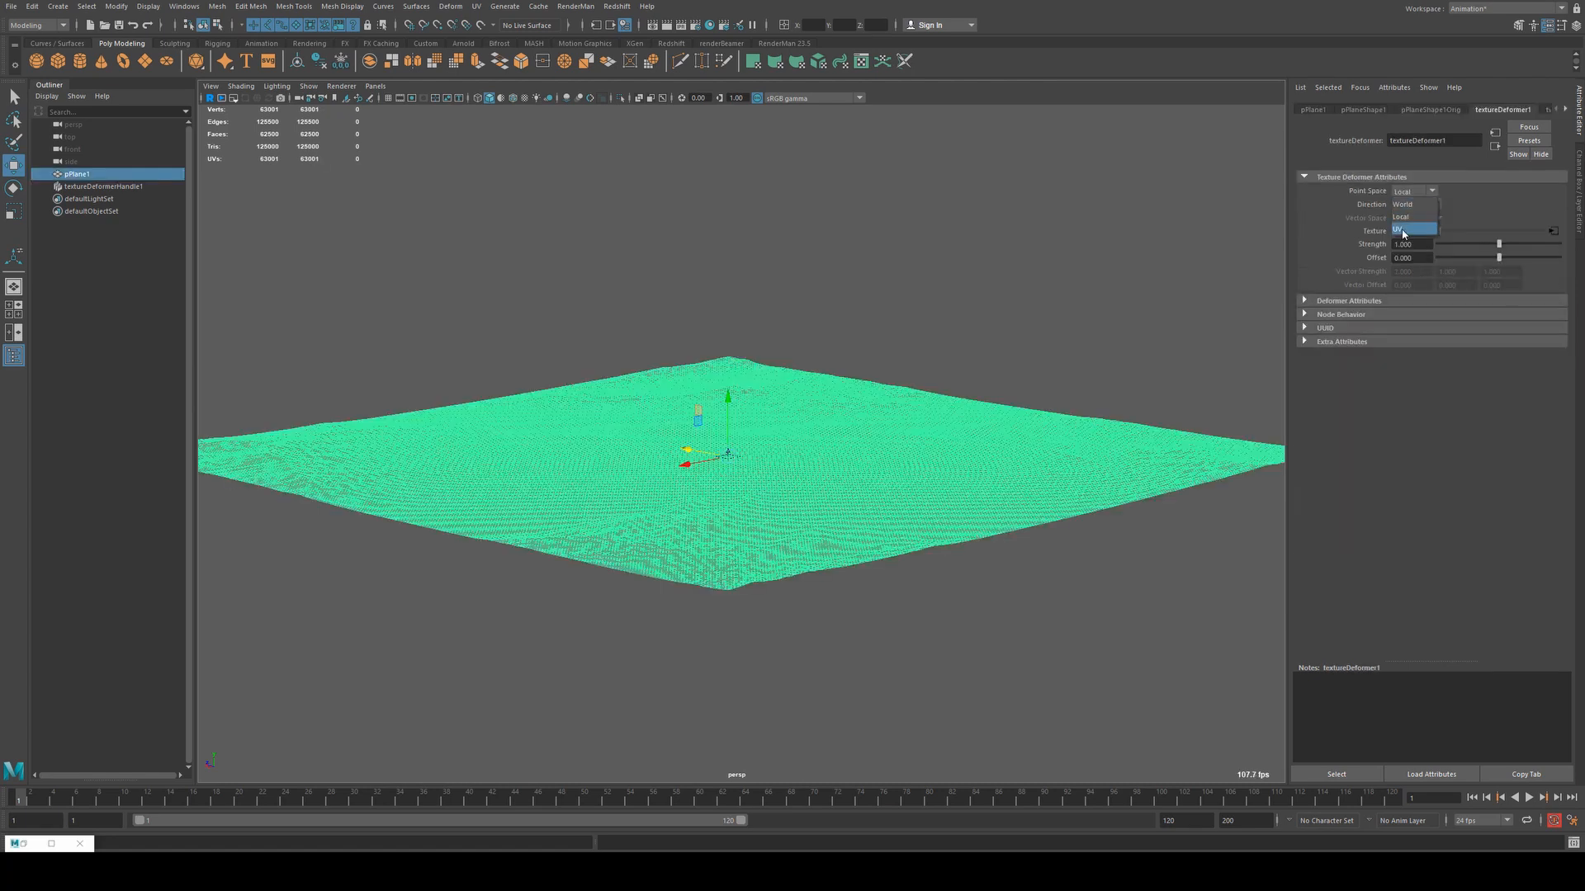
{"action": "left_click", "coordinate": [1402, 230]}
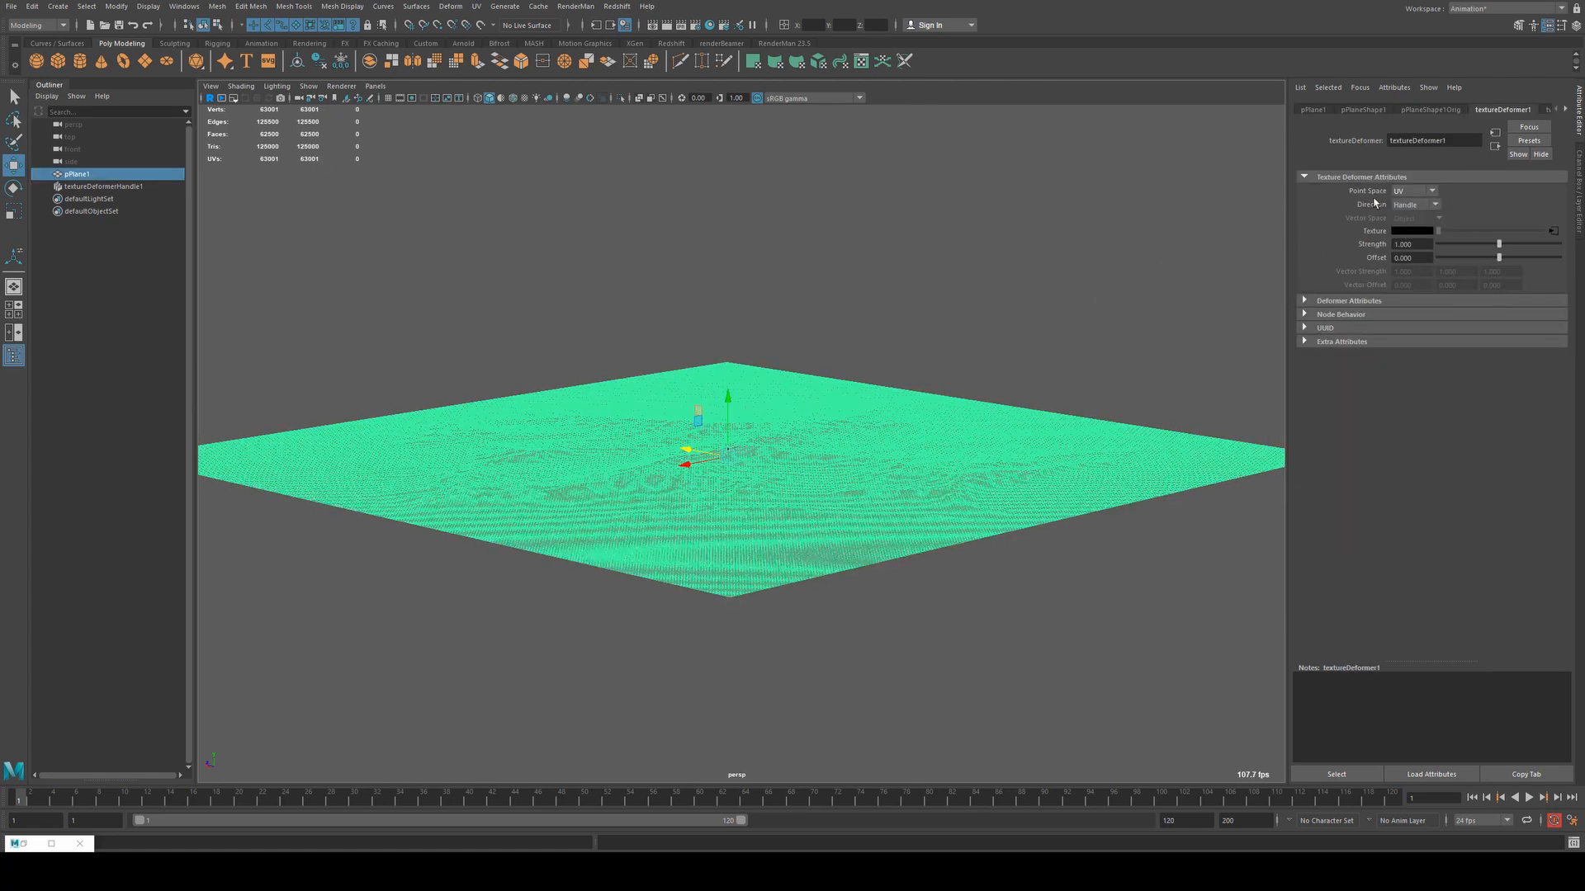
{"action": "left_click", "coordinate": [1408, 193]}
{"action": "left_click", "coordinate": [1403, 217]}
{"action": "left_click", "coordinate": [933, 231]}
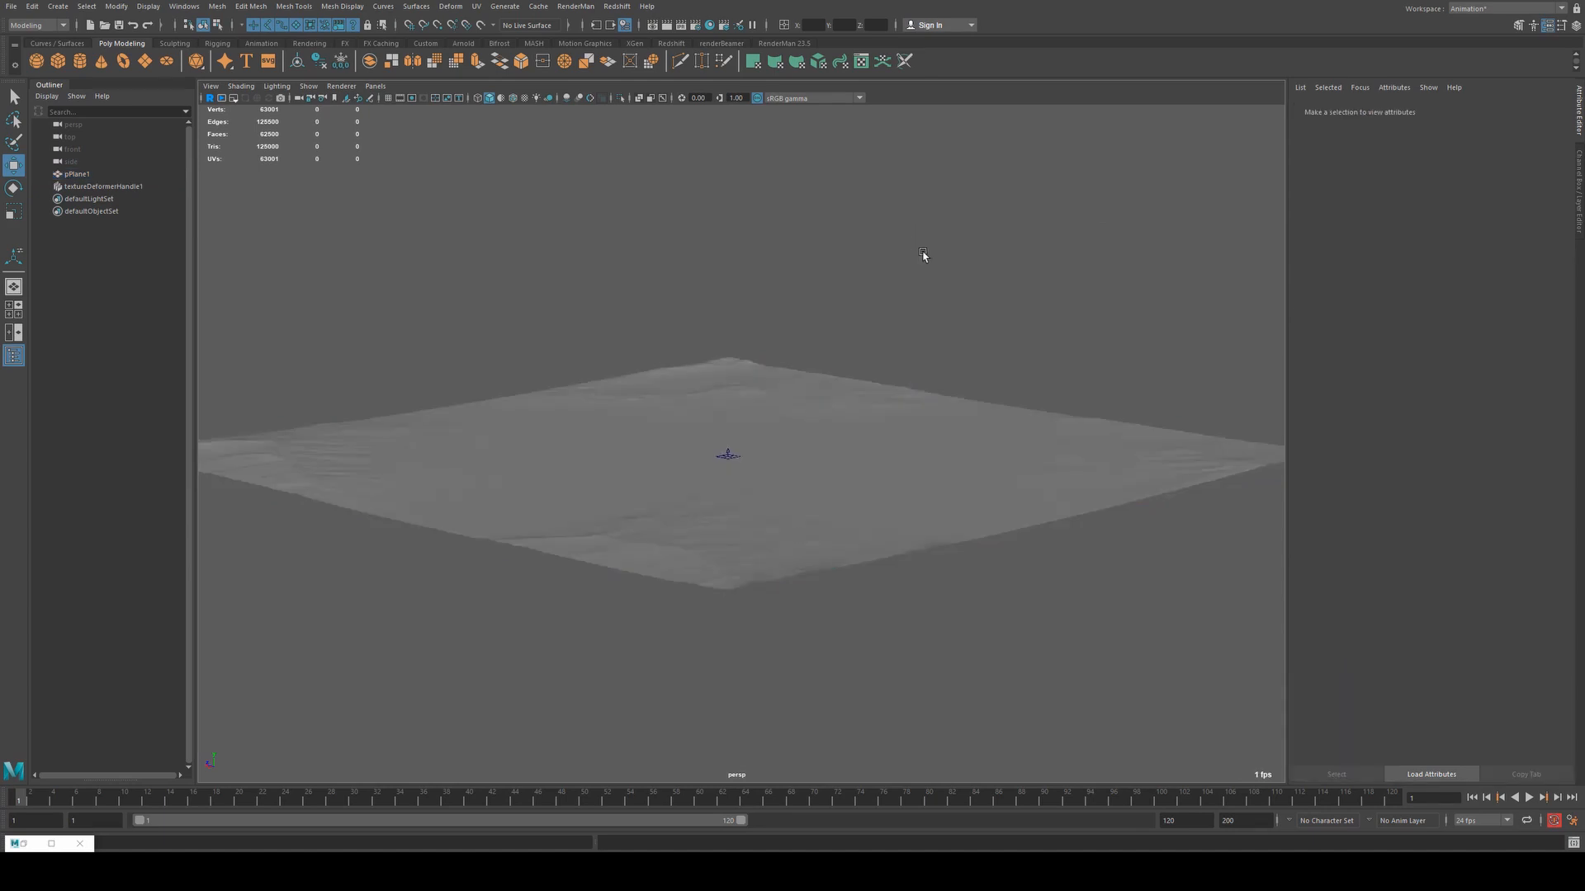
{"action": "scroll", "coordinate": [924, 255], "scroll_direction": "up", "scroll_amount": 3}
Set the texture deformer's Point Space to UV and inspect the terrain relief.
{"action": "left_click", "coordinate": [814, 329]}
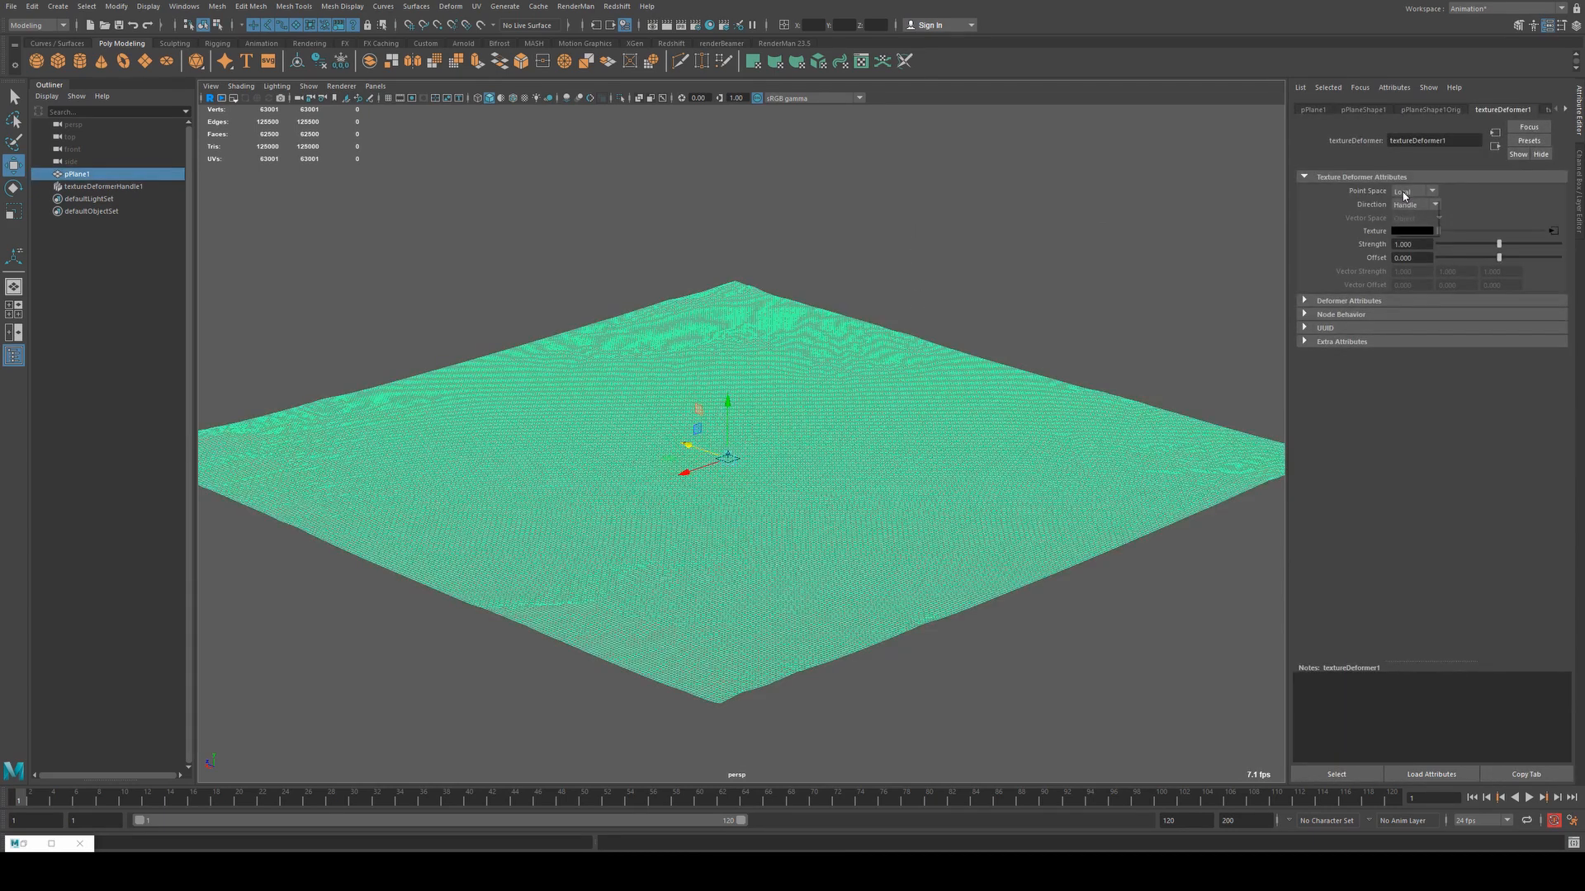
{"action": "left_click", "coordinate": [1401, 192]}
{"action": "left_click", "coordinate": [1410, 219]}
{"action": "left_click_drag", "start_coordinate": [920, 392], "coordinate": [807, 424], "text": "alt"}
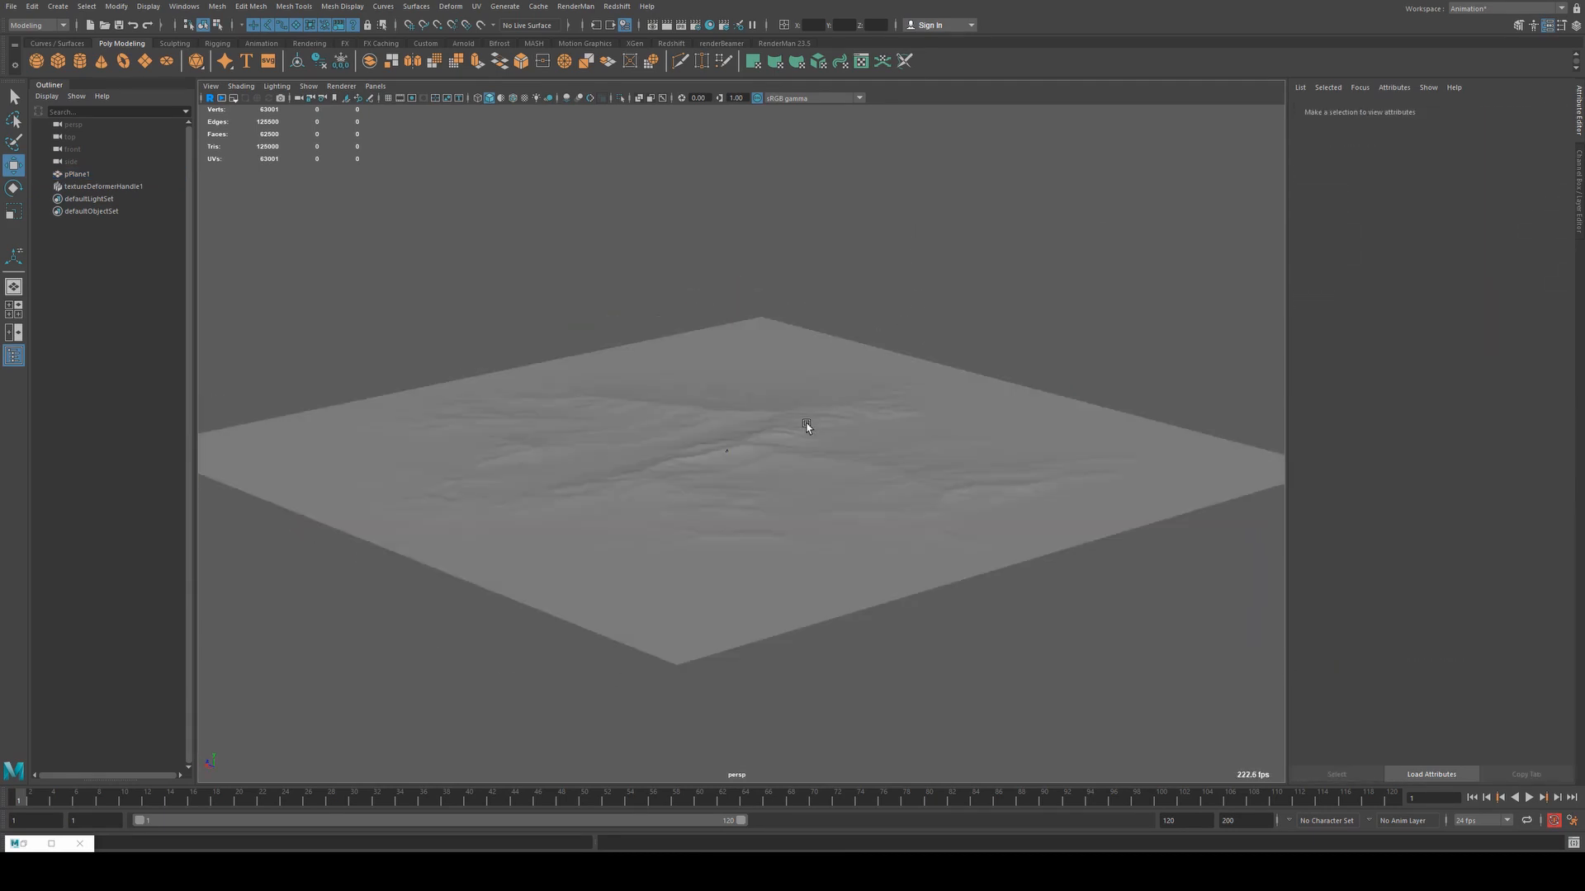
{"action": "left_click", "coordinate": [806, 424]}
Set the texture deformer's Strength to 10 and inspect the raised mountains from a lower angle.
{"action": "left_click", "coordinate": [1419, 241]}
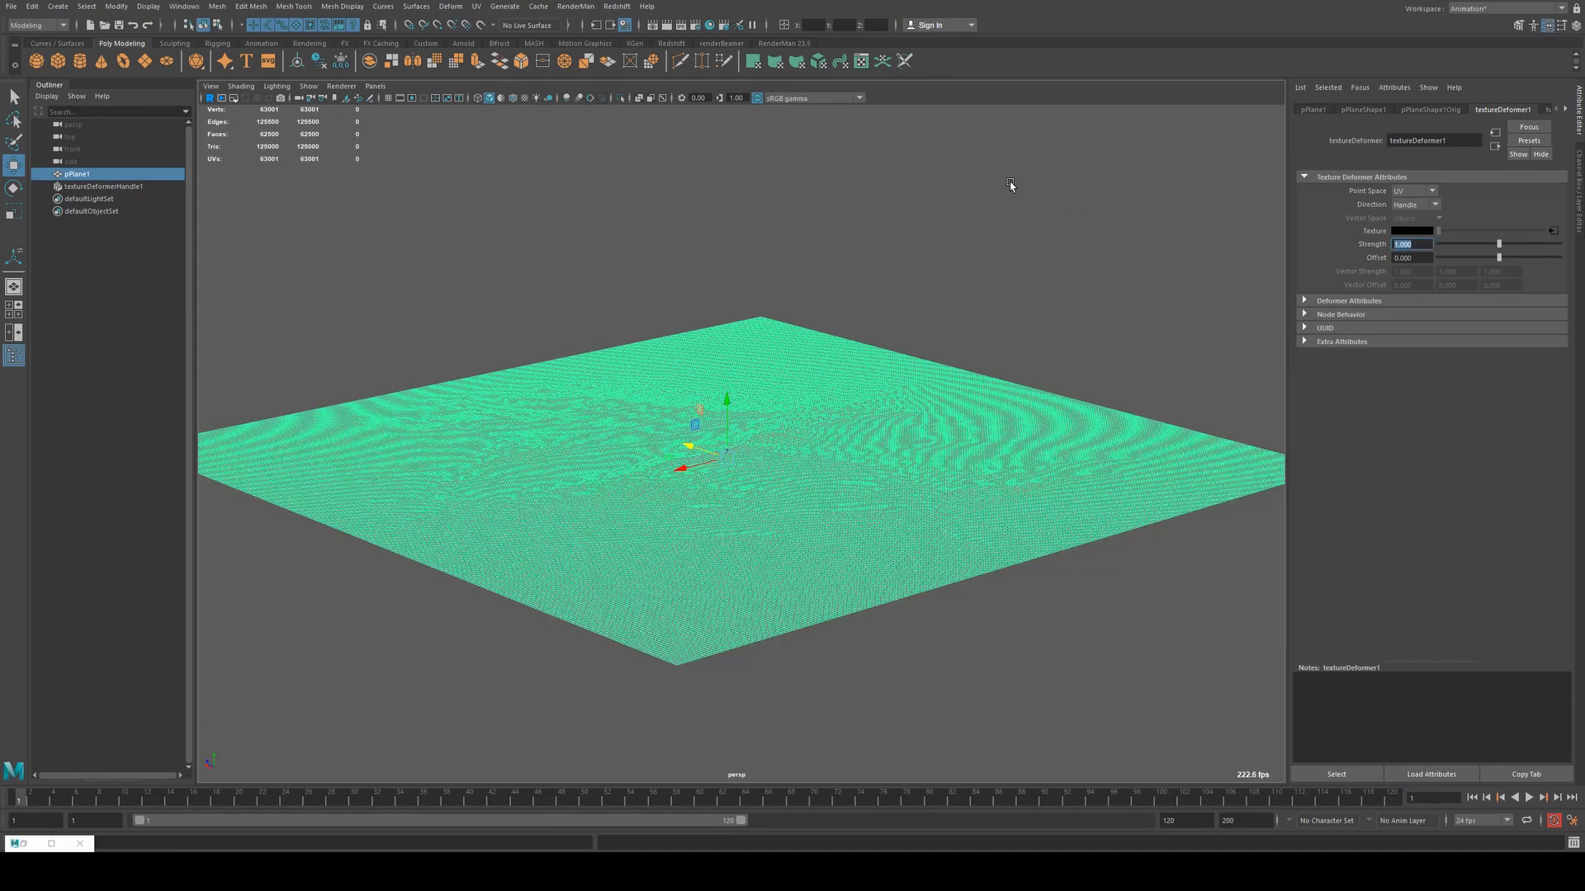
{"action": "type", "text": "10"}
{"action": "key", "text": "Return"}
{"action": "left_click", "coordinate": [959, 340]}
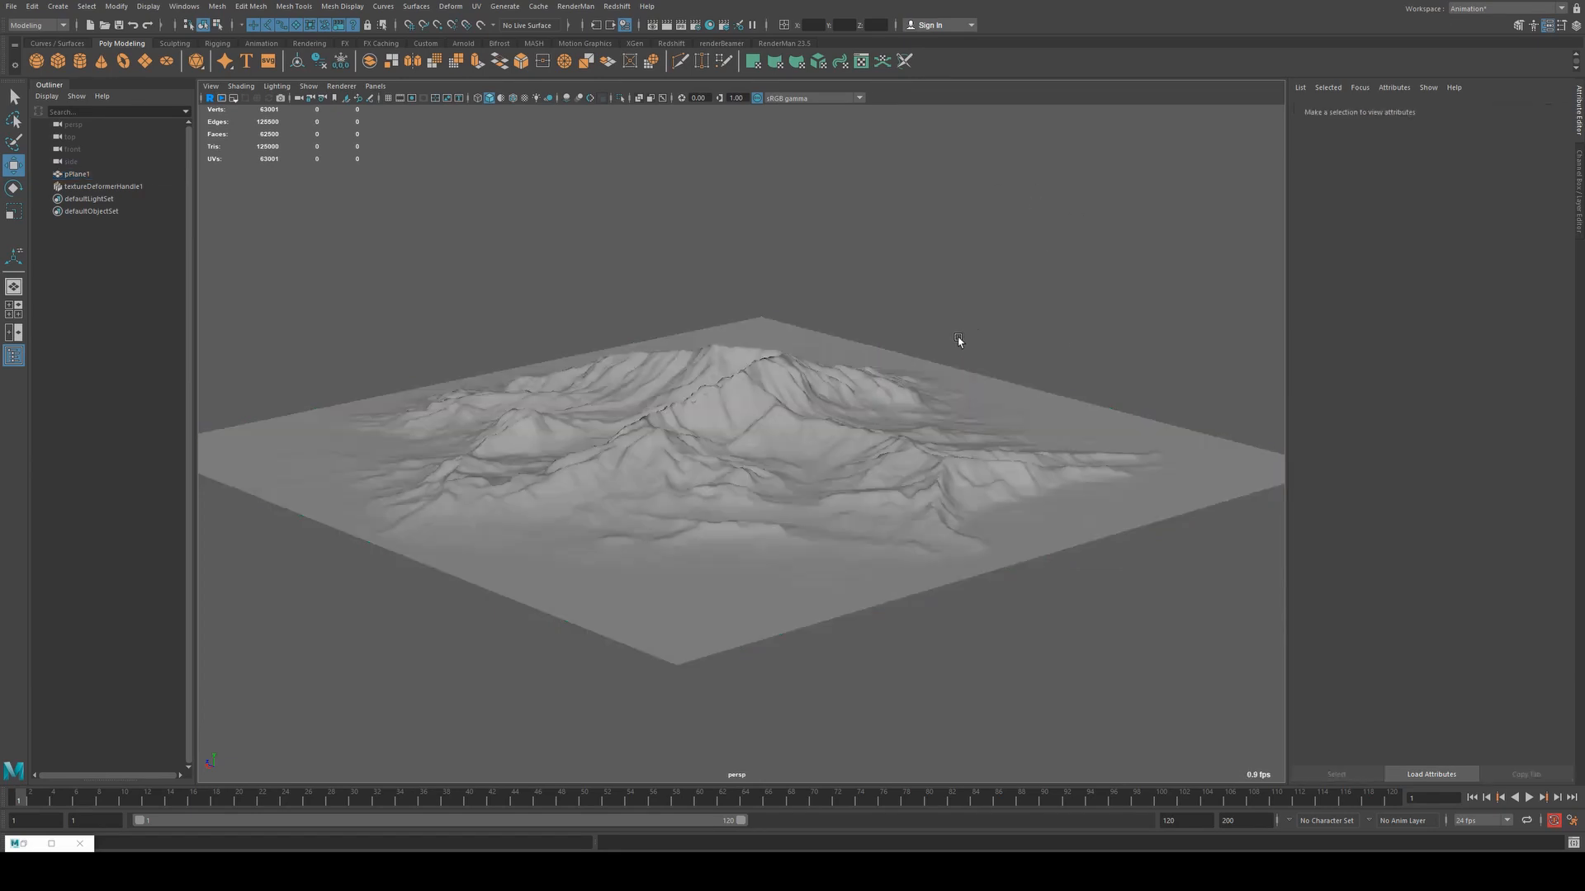
{"action": "left_click_drag", "start_coordinate": [958, 340], "coordinate": [939, 318], "text": "alt"}
Try a Strength of 20 on the texture deformer and inspect the mountain relief from several angles.
{"action": "left_click", "coordinate": [940, 437]}
{"action": "double_click", "coordinate": [1412, 244]}
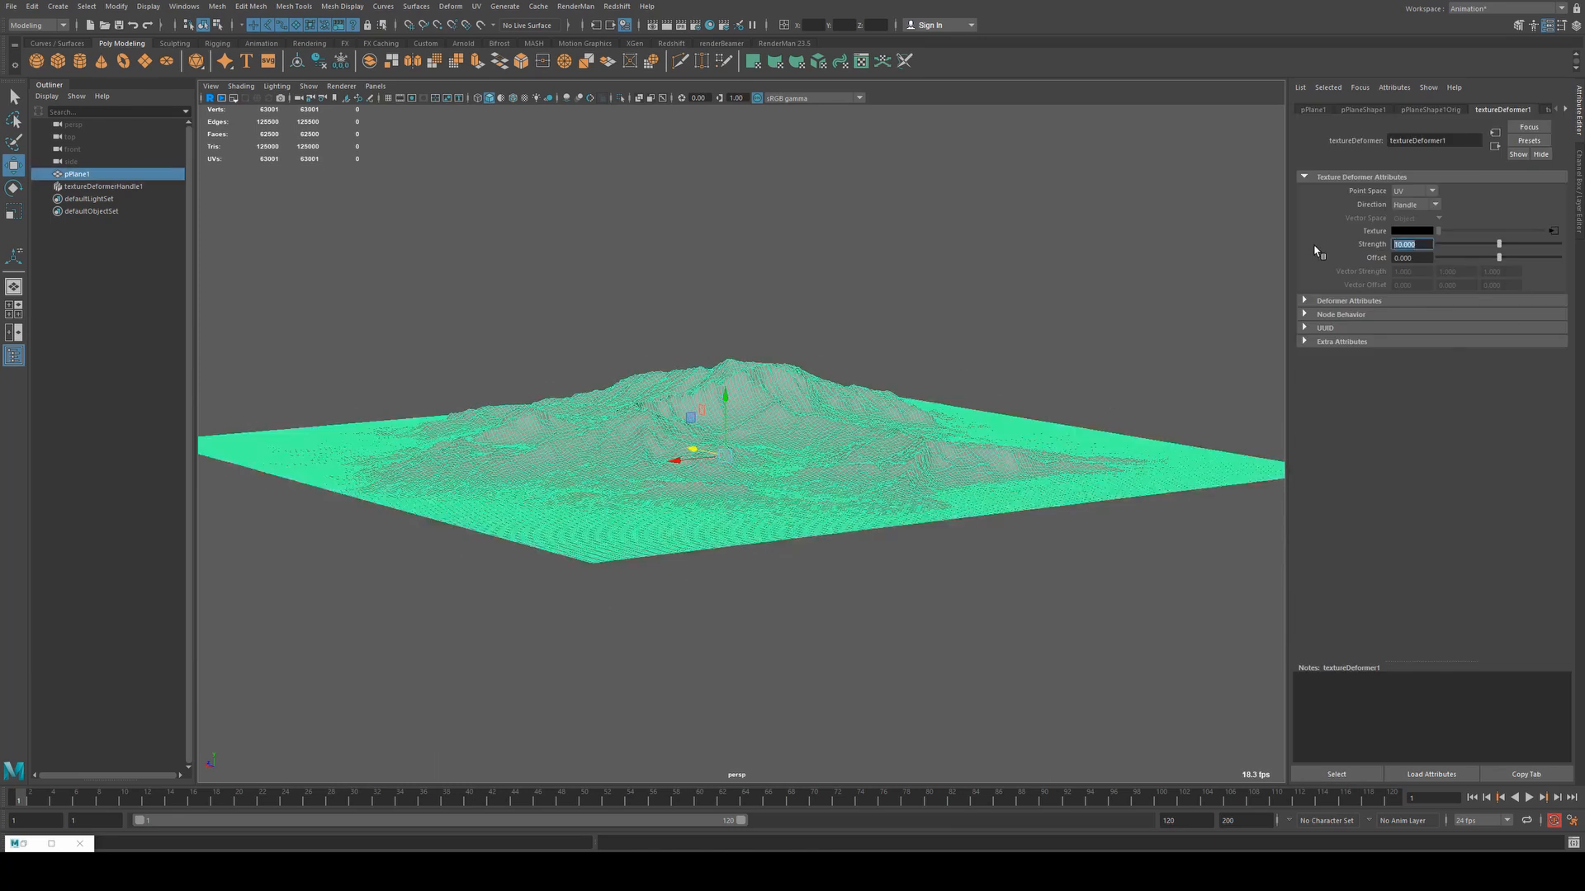
{"action": "type", "text": "20"}
{"action": "key", "text": "Return"}
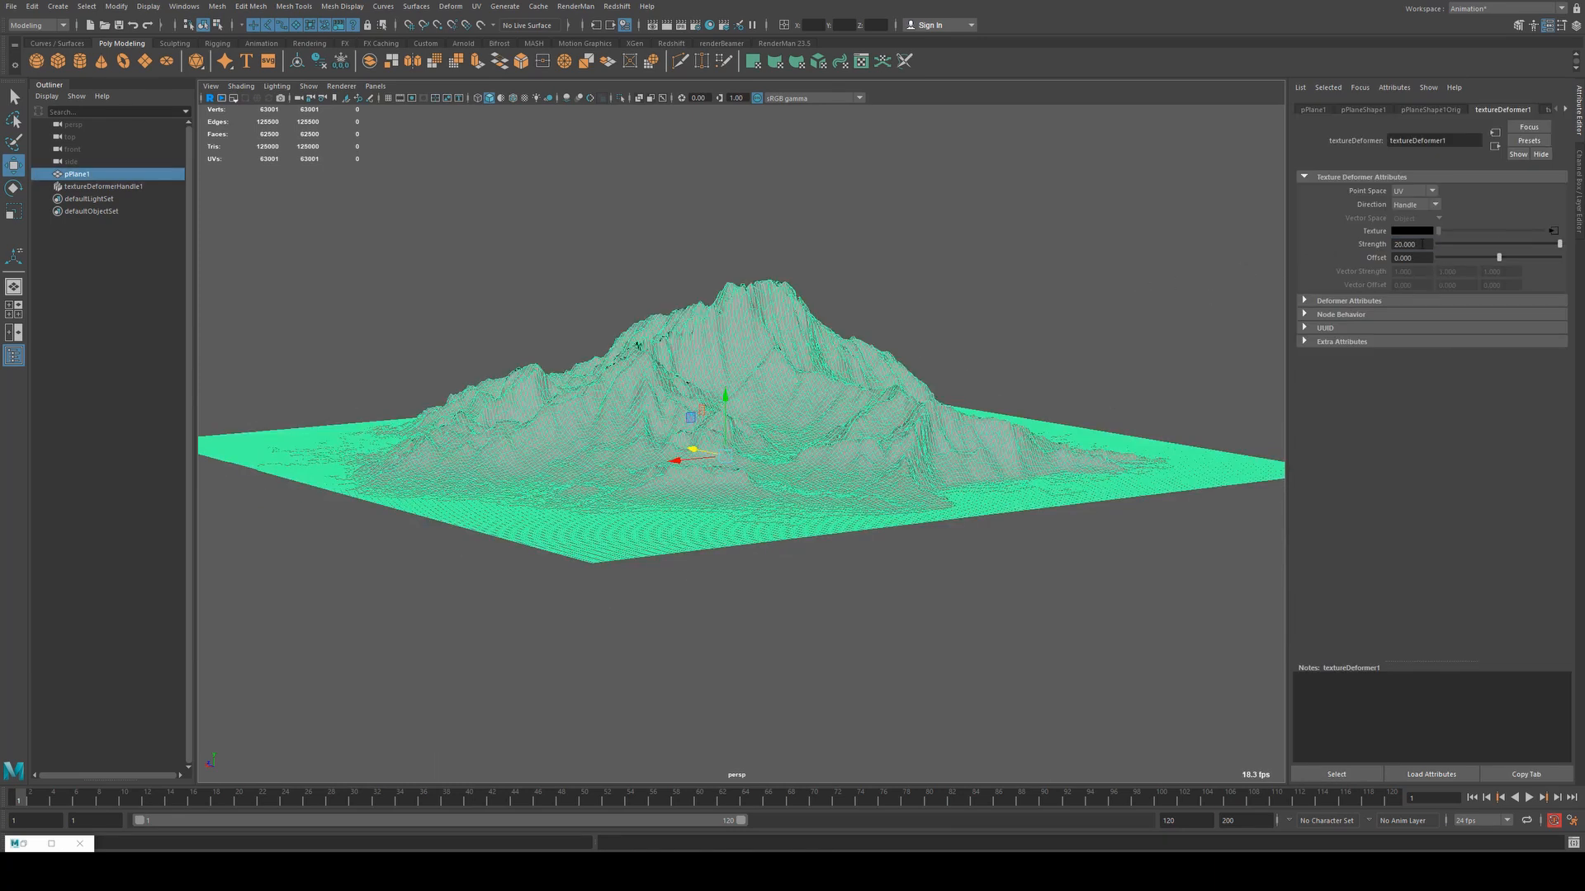
{"action": "left_click", "coordinate": [853, 308]}
{"action": "left_click_drag", "start_coordinate": [852, 308], "coordinate": [810, 345], "text": "alt"}
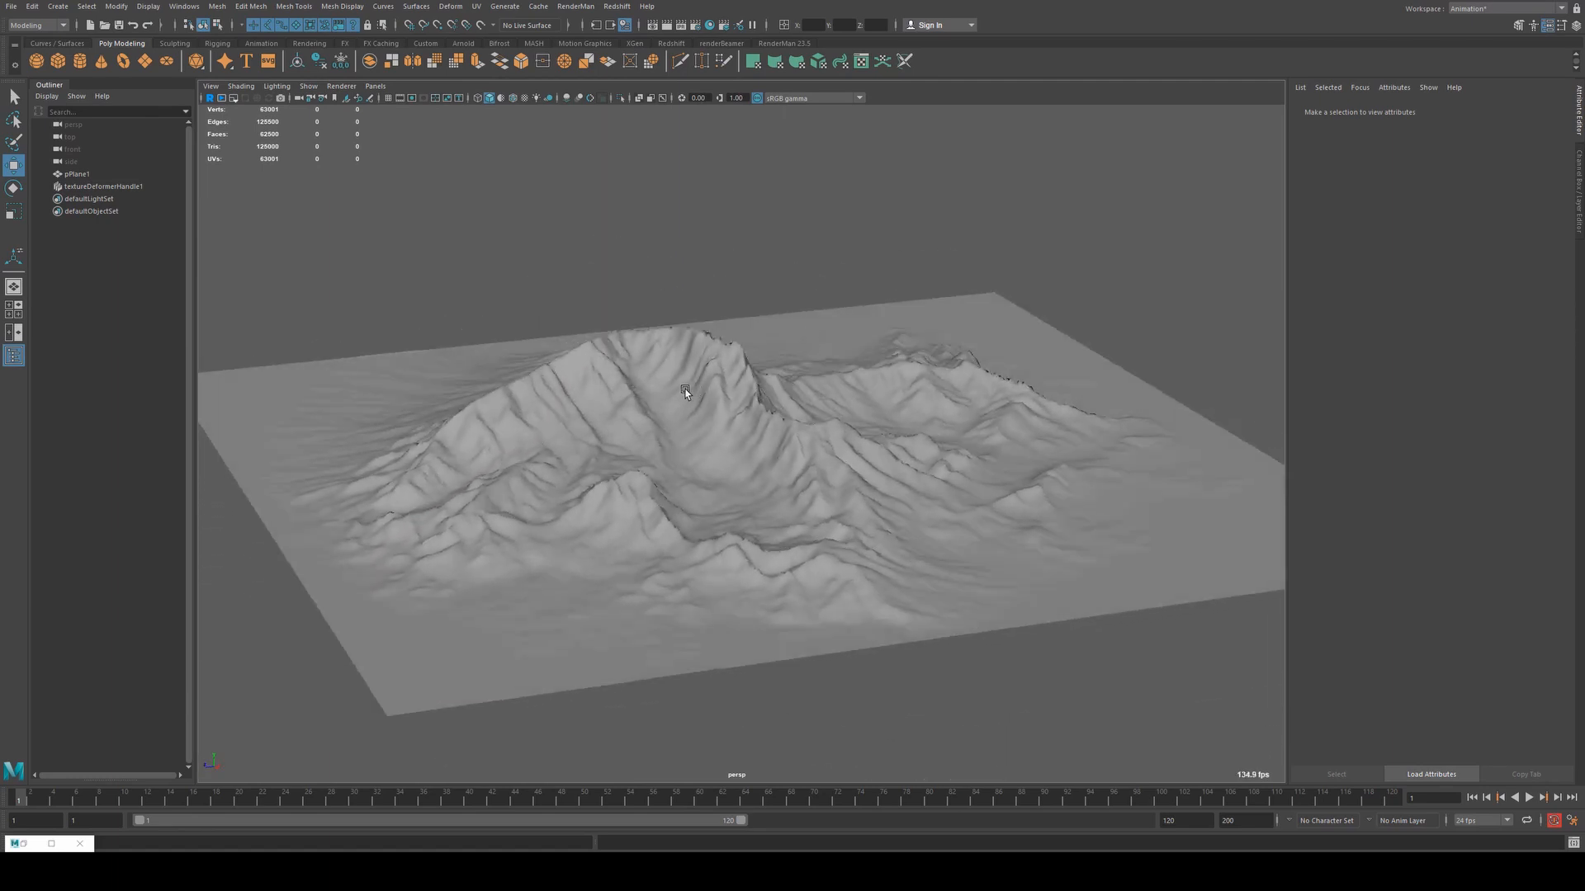
{"action": "left_click_drag", "start_coordinate": [699, 388], "coordinate": [881, 336], "text": "alt"}
Enable Redshift Tessellation and Displacement on the plane's shape node pPlaneShape1.
{"action": "left_click", "coordinate": [734, 390]}
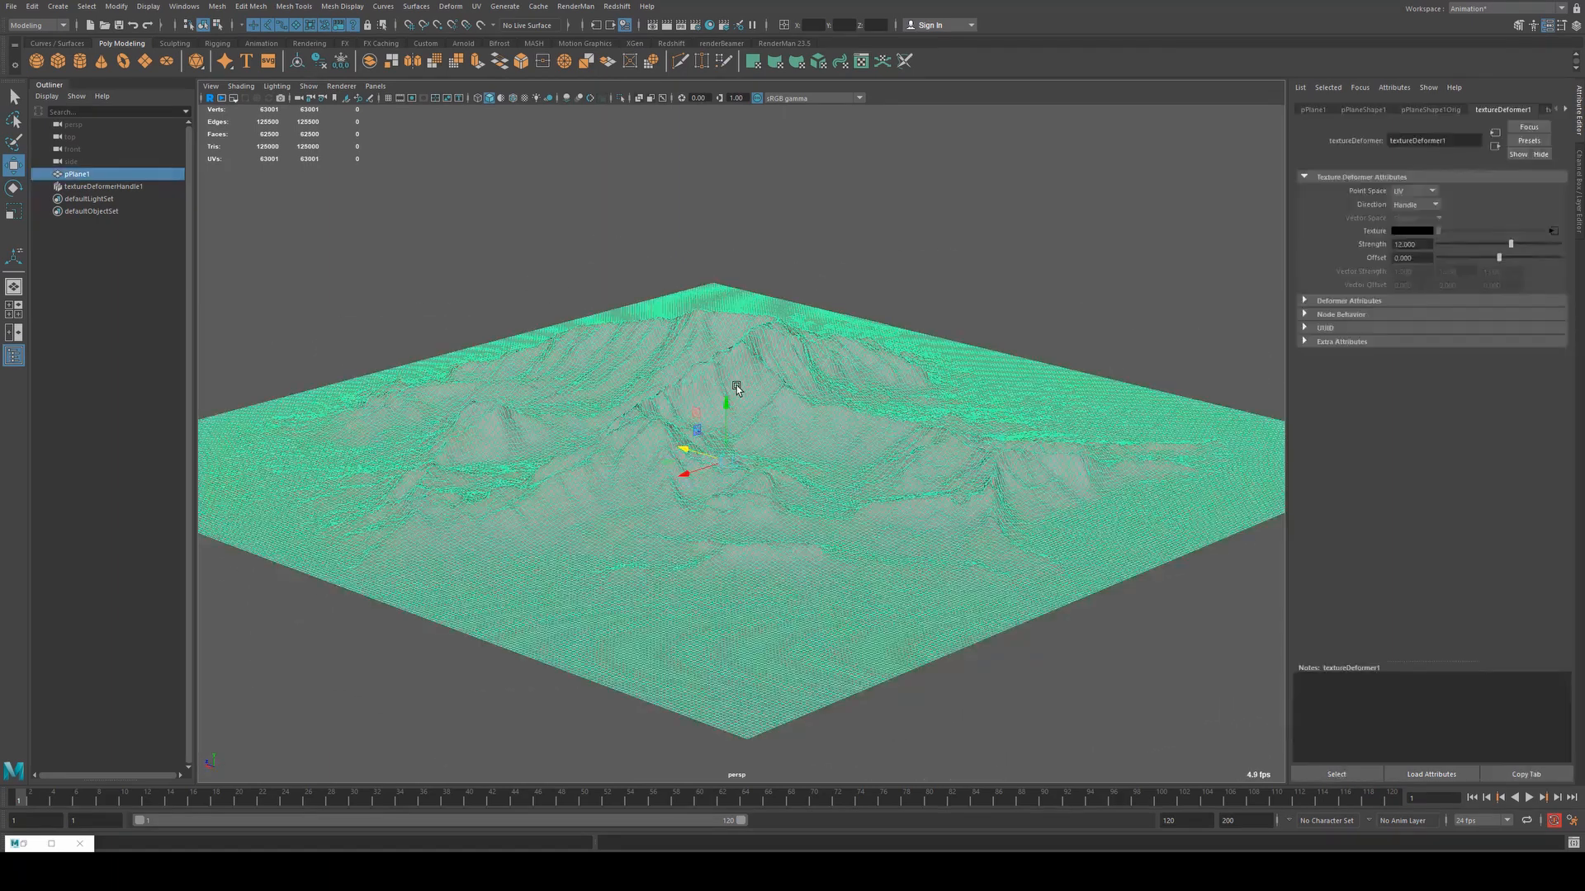
{"action": "left_click", "coordinate": [1363, 109]}
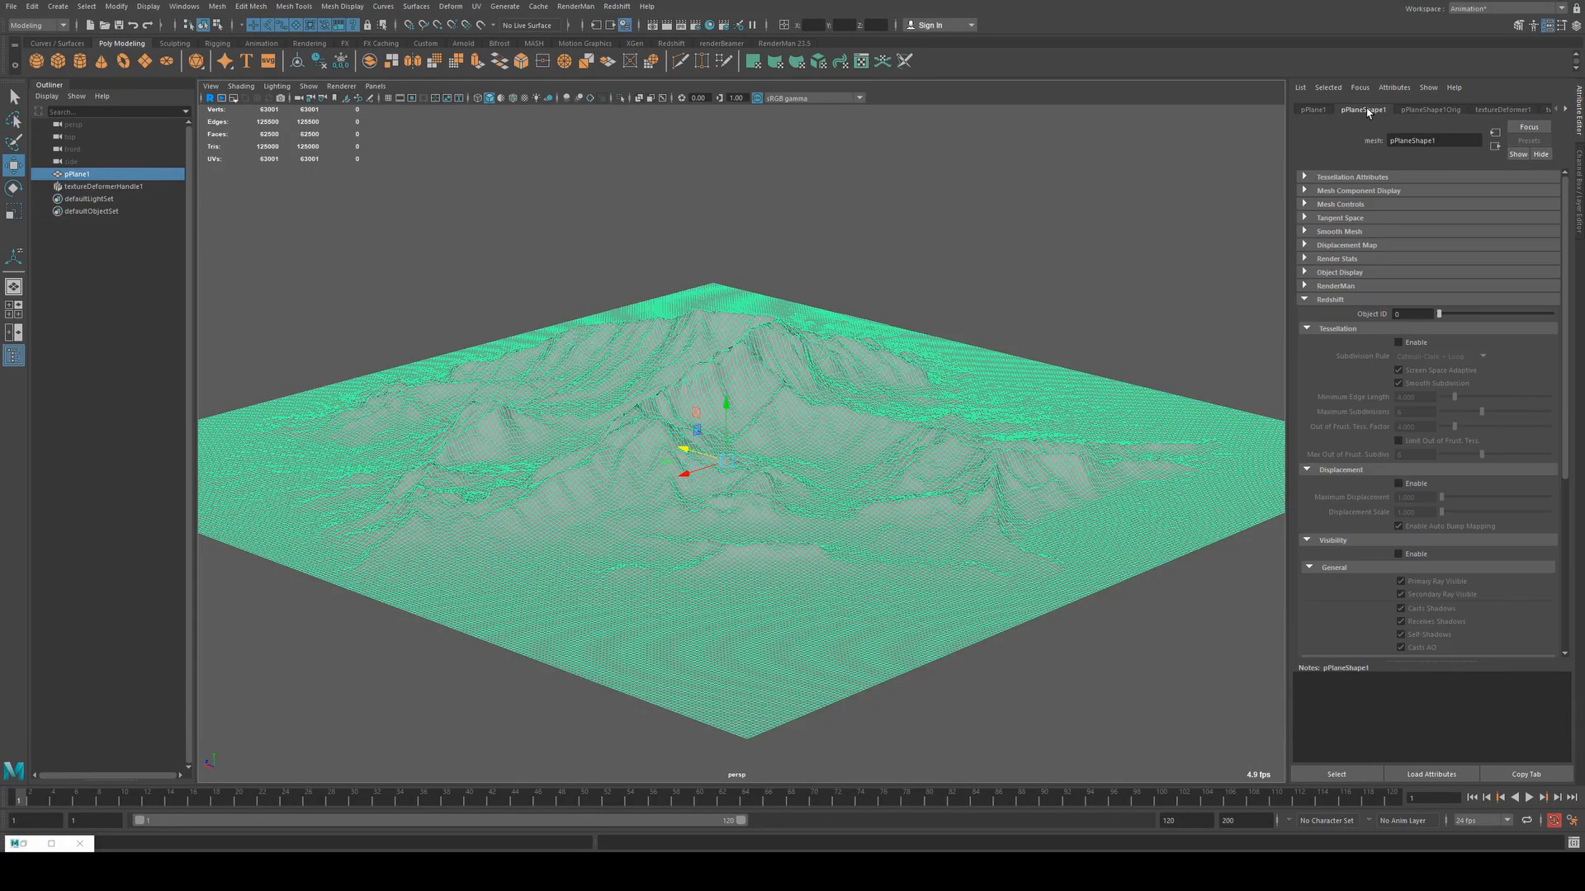
{"action": "left_click", "coordinate": [1406, 345]}
{"action": "scroll", "coordinate": [1399, 405], "scroll_direction": "down", "scroll_amount": 1}
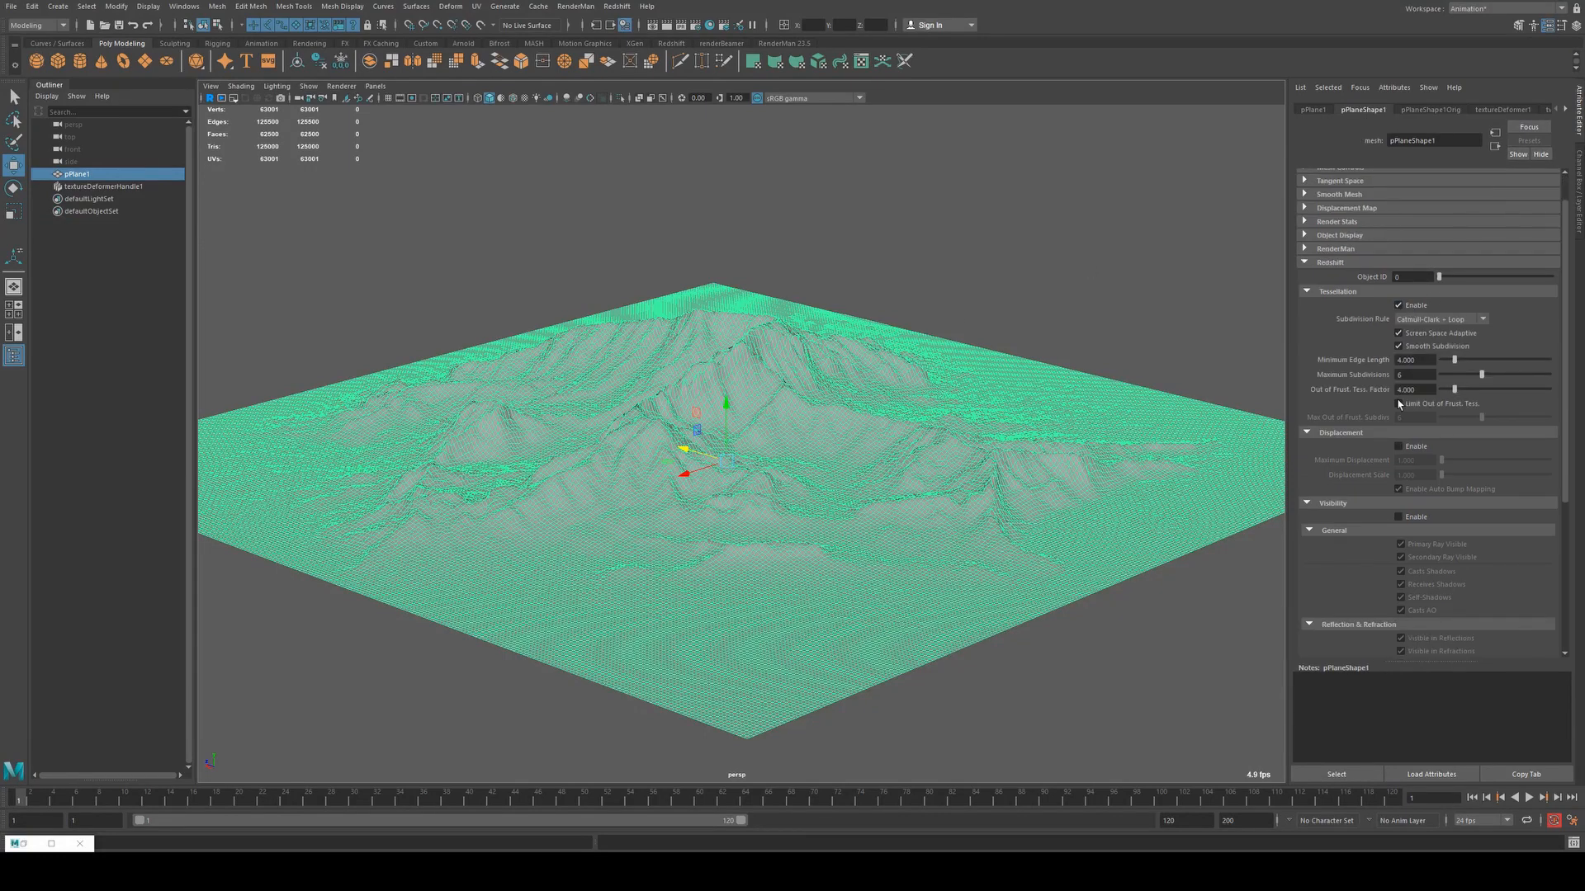
{"action": "left_click", "coordinate": [1399, 446]}
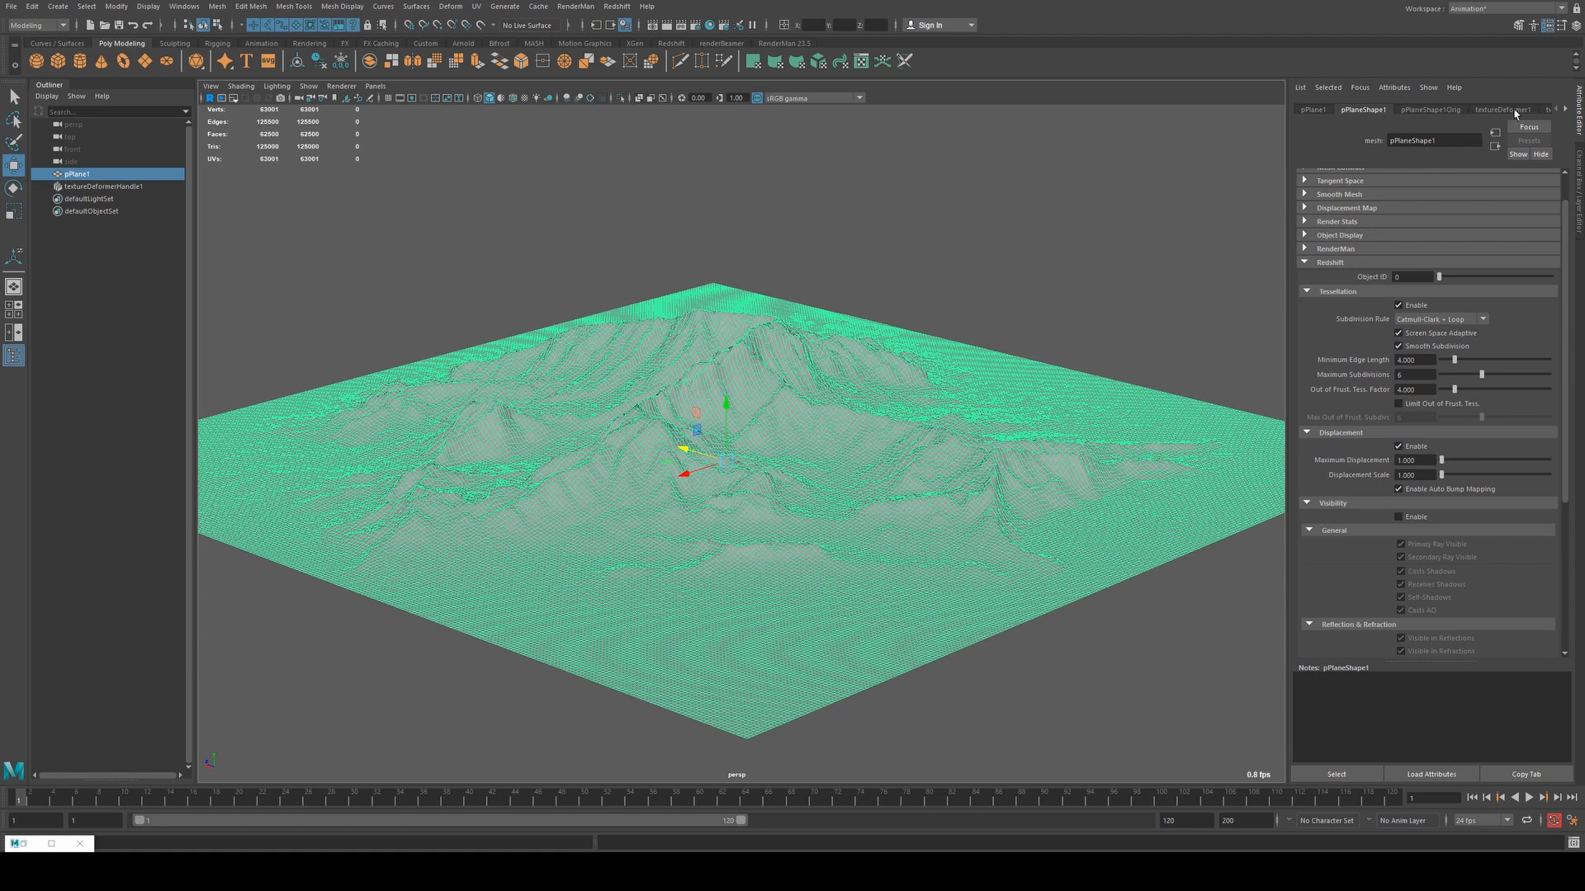
{"action": "left_click", "coordinate": [1072, 206]}
Activate the Sculpt tool on the terrain and adjust its brush size to about 15.5.
{"action": "left_click", "coordinate": [86, 46]}
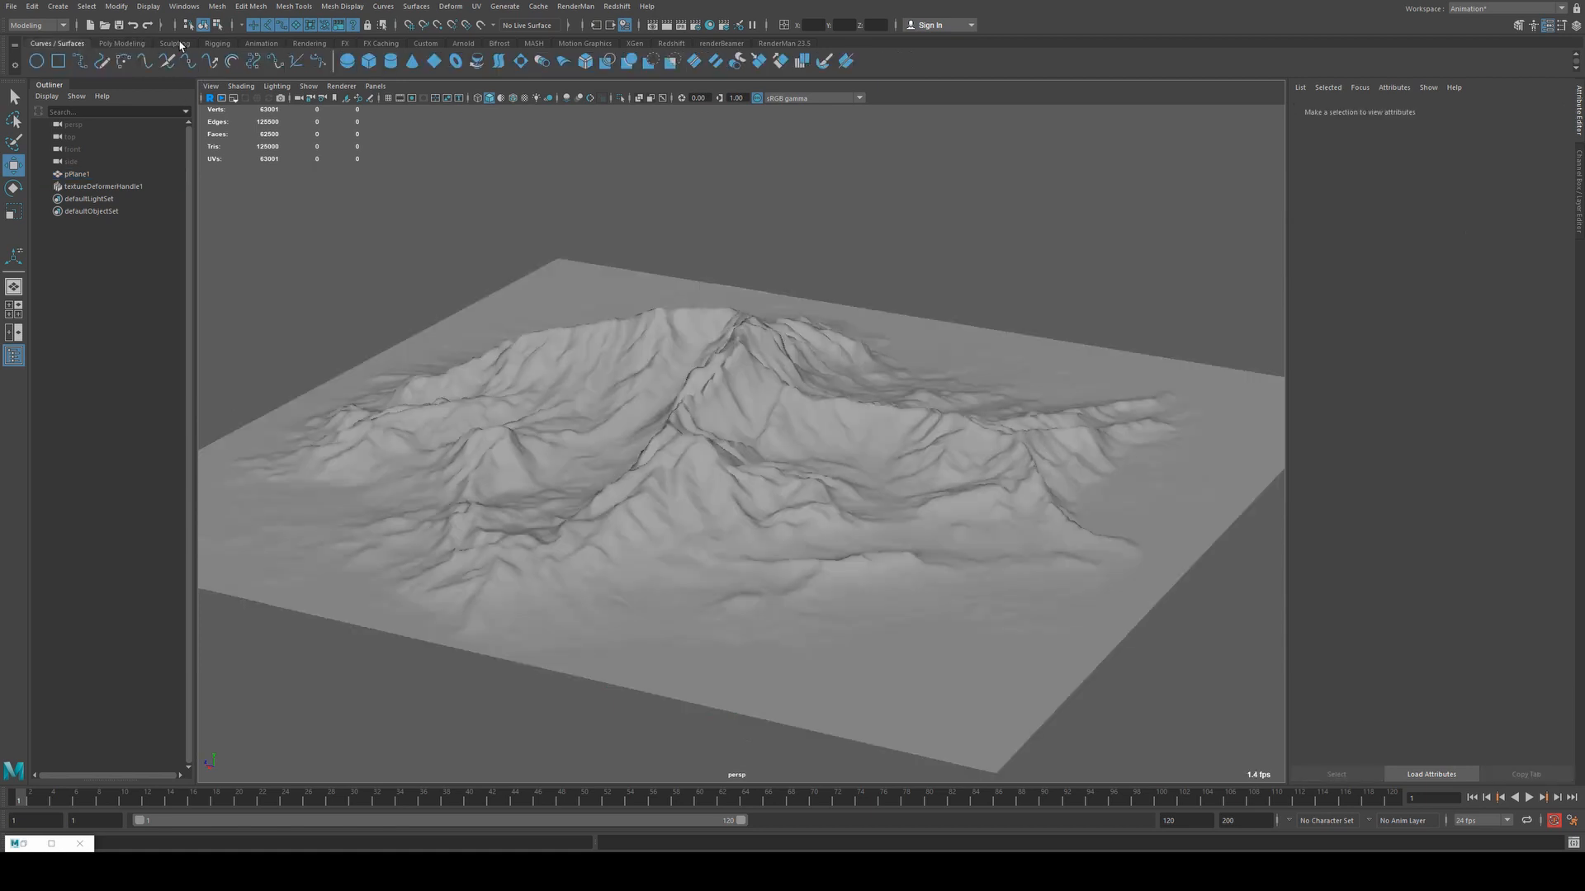
{"action": "left_click", "coordinate": [178, 43]}
{"action": "left_click", "coordinate": [37, 61]}
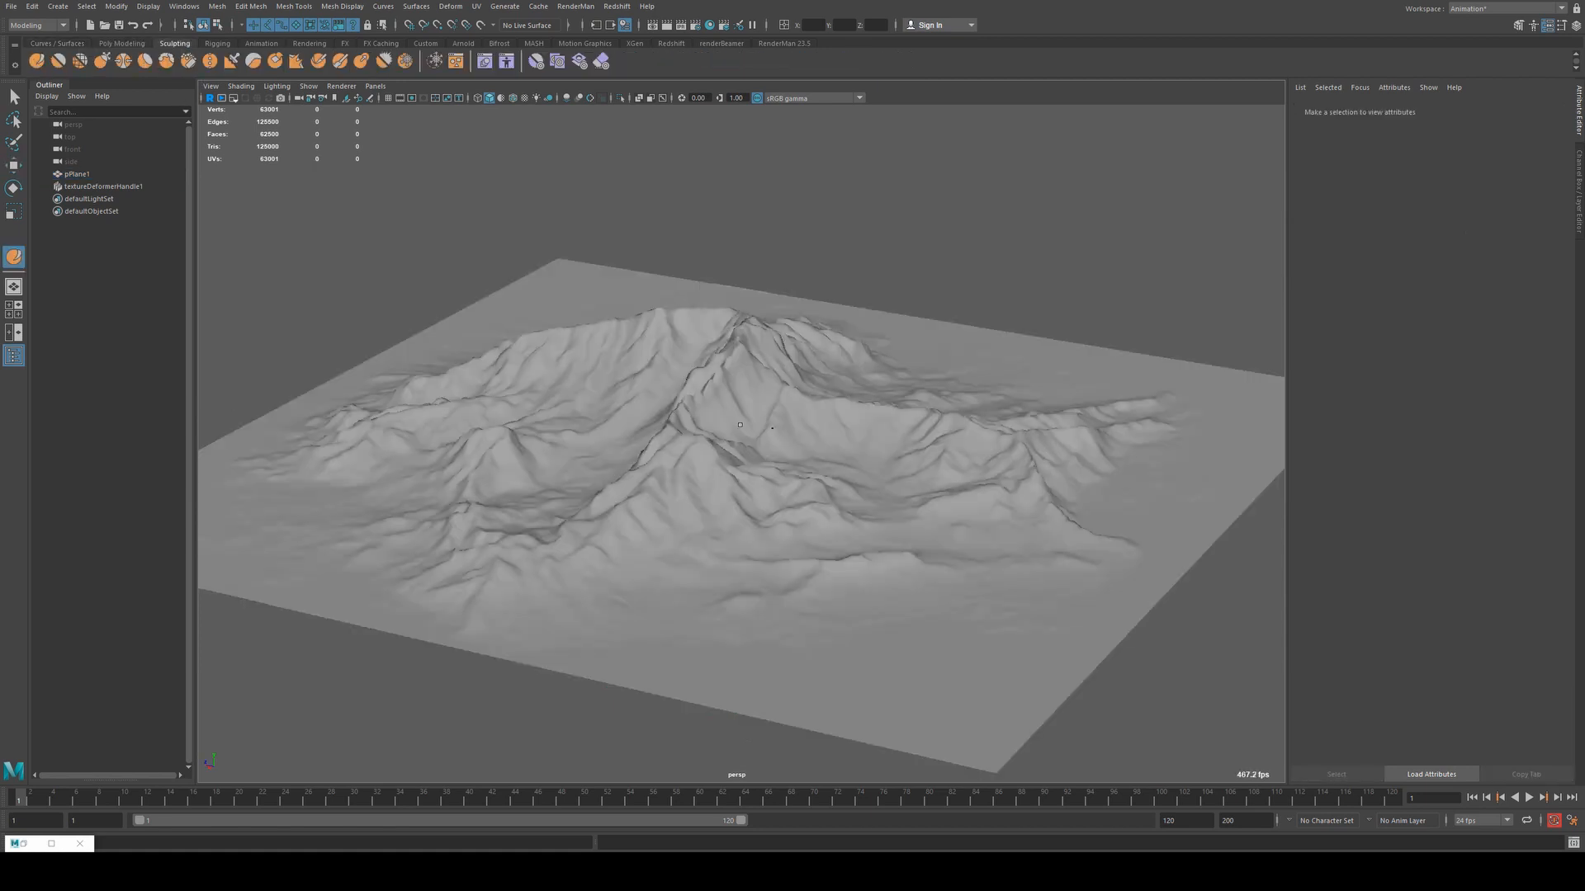
{"action": "mouse_move", "coordinate": [759, 406]}
{"action": "left_mouse_down", "text": "alt"}
{"action": "mouse_move", "coordinate": [739, 482]}
{"action": "mouse_move", "coordinate": [940, 459]}
{"action": "mouse_move", "coordinate": [752, 460]}
{"action": "mouse_move", "coordinate": [942, 469]}
{"action": "mouse_move", "coordinate": [795, 453]}
{"action": "mouse_move", "coordinate": [925, 456]}
{"action": "mouse_move", "coordinate": [889, 446]}
{"action": "mouse_move", "coordinate": [949, 408]}
{"action": "mouse_move", "coordinate": [912, 450]}
{"action": "left_mouse_up", "text": "alt"}
{"action": "key", "text": "b"}
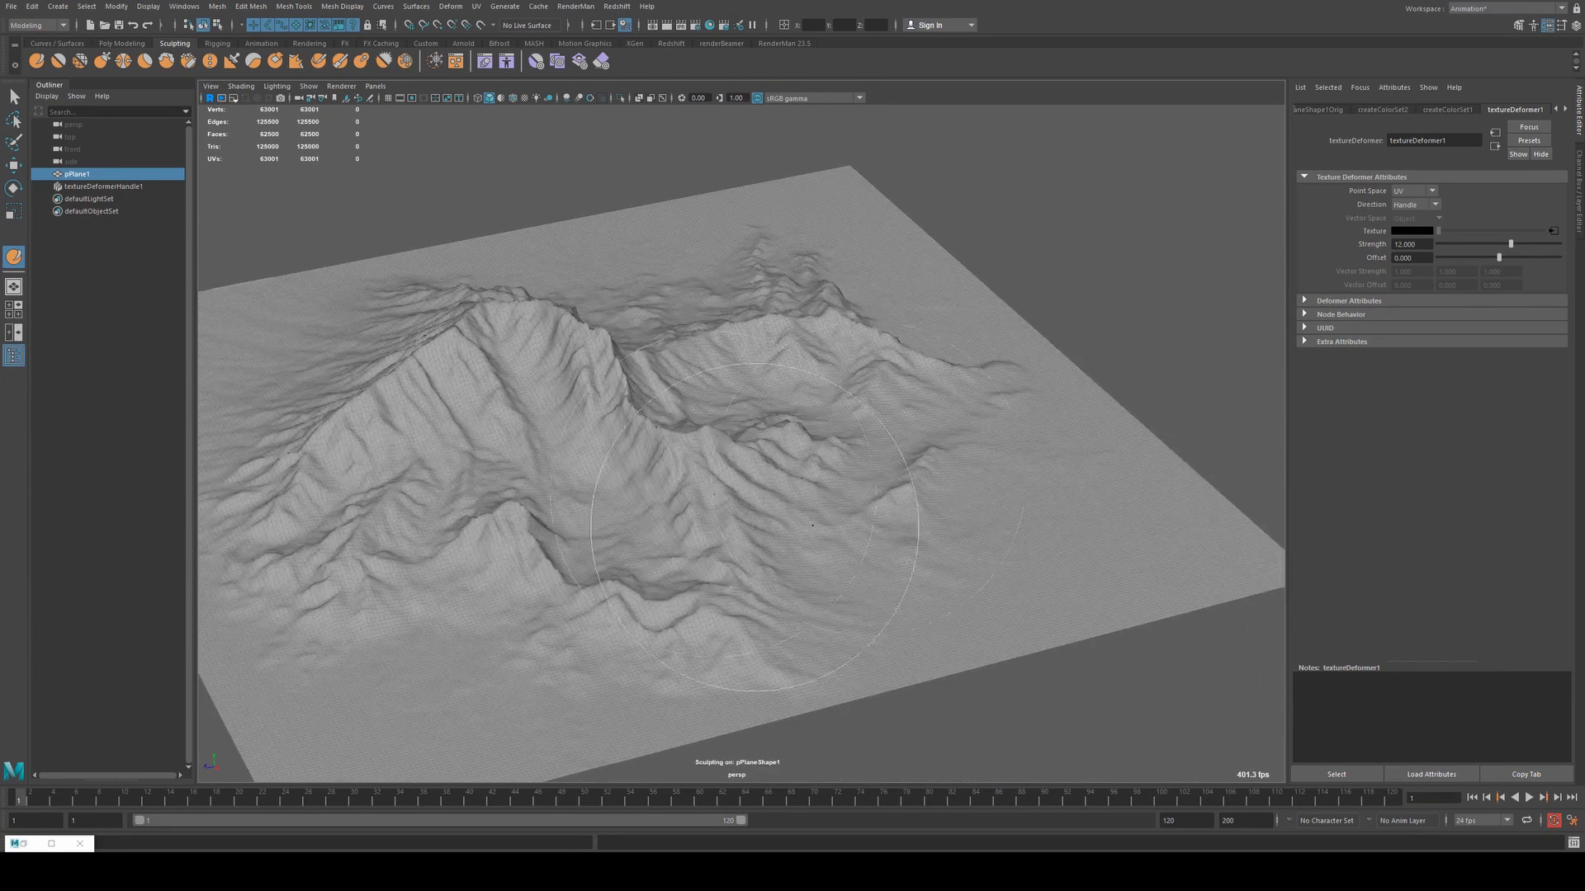
Open the Sculpt tool's settings and pick bw_dirt2.tif from the example Sculpting Stamps as the brush stamp.
{"action": "double_click", "coordinate": [14, 257]}
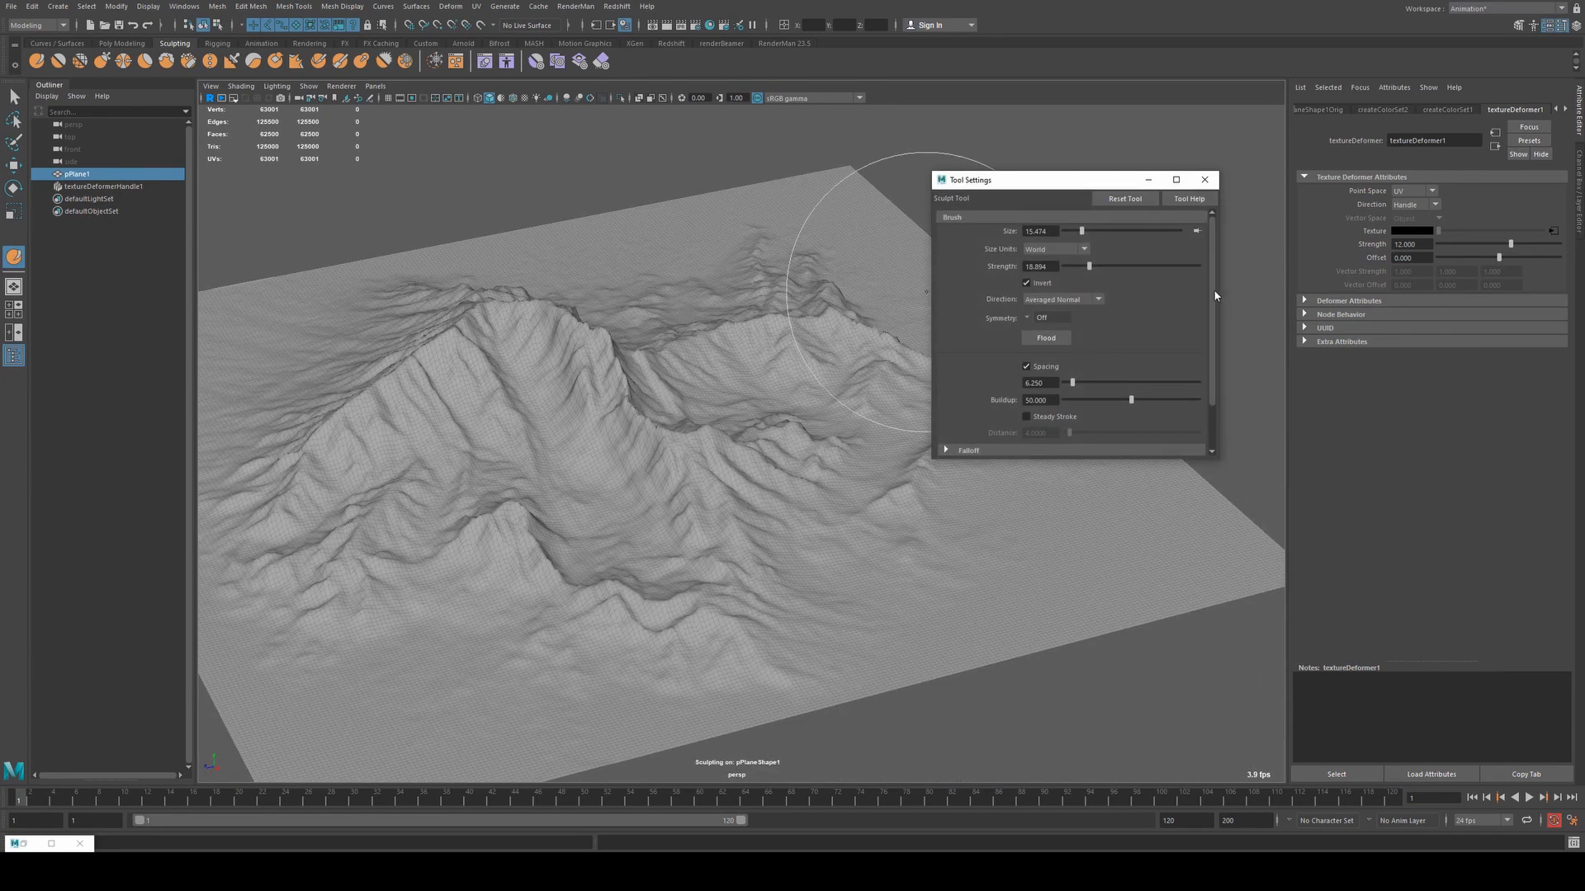
{"action": "scroll", "coordinate": [1207, 369], "scroll_direction": "down", "scroll_amount": 2}
{"action": "left_click", "coordinate": [968, 429]}
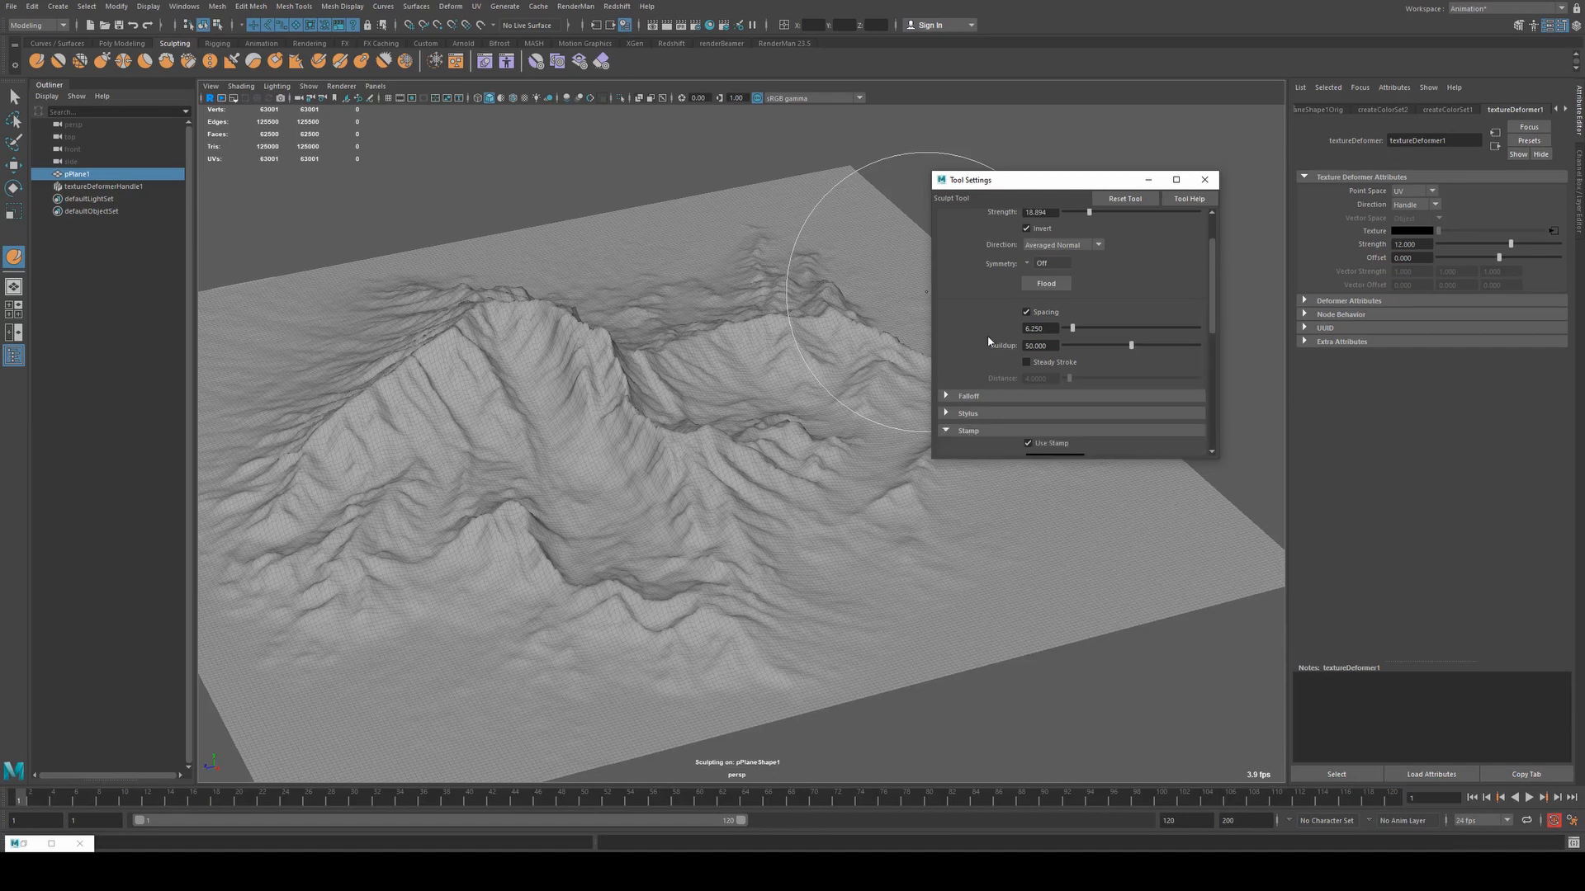
{"action": "scroll", "coordinate": [974, 413], "scroll_direction": "down", "scroll_amount": 5}
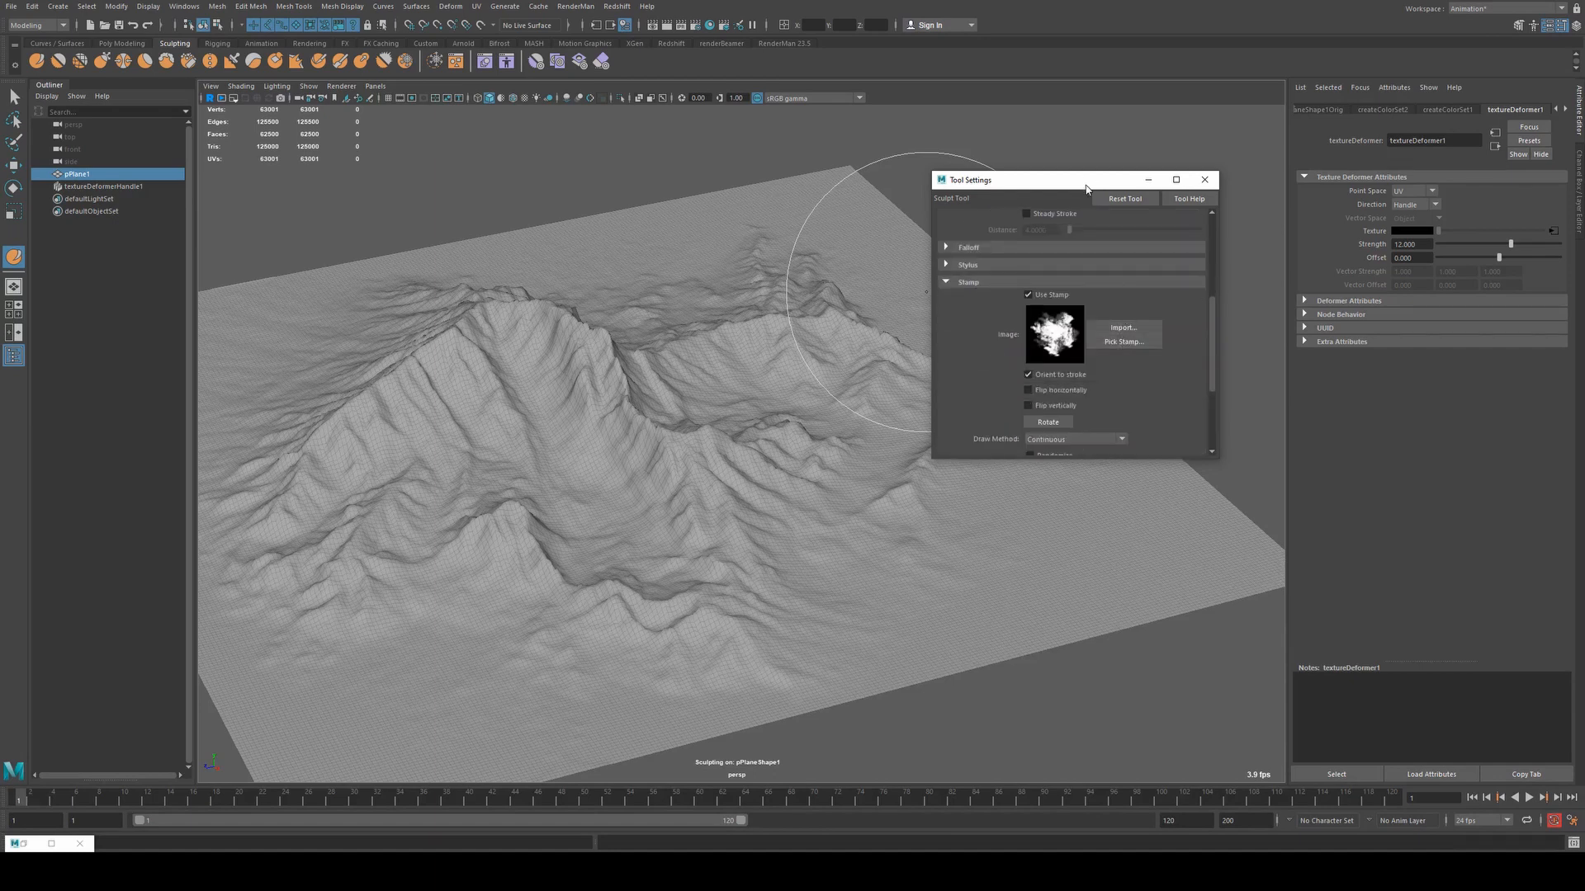
{"action": "left_click_drag", "start_coordinate": [1084, 179], "coordinate": [669, 147]}
{"action": "left_click", "coordinate": [956, 330]}
{"action": "left_click", "coordinate": [1127, 351]}
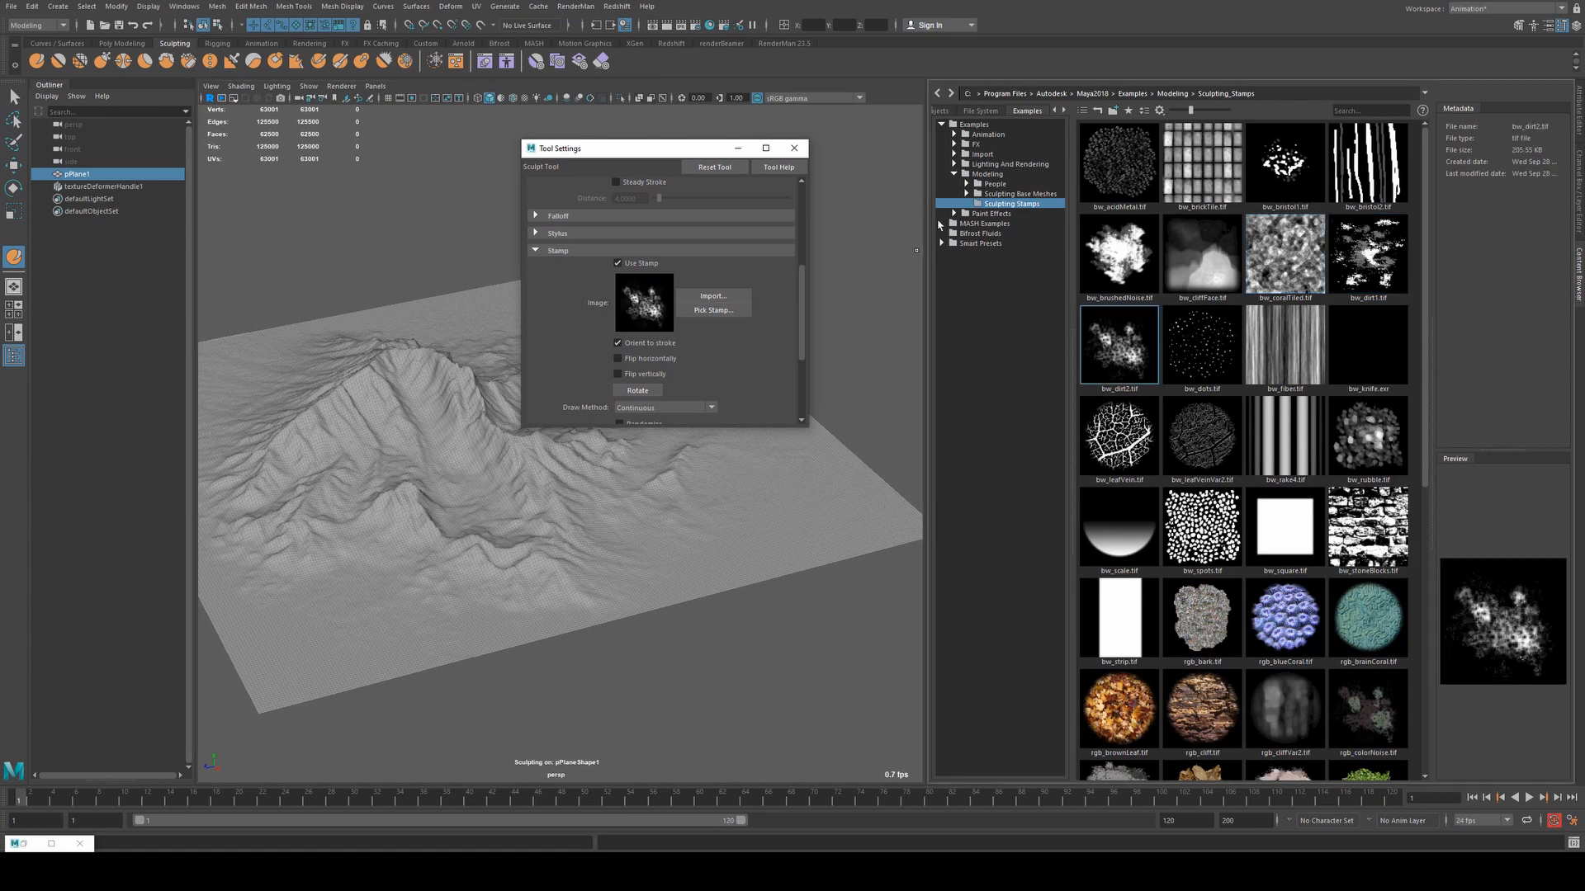
{"action": "left_click_drag", "start_coordinate": [695, 151], "coordinate": [516, 158]}
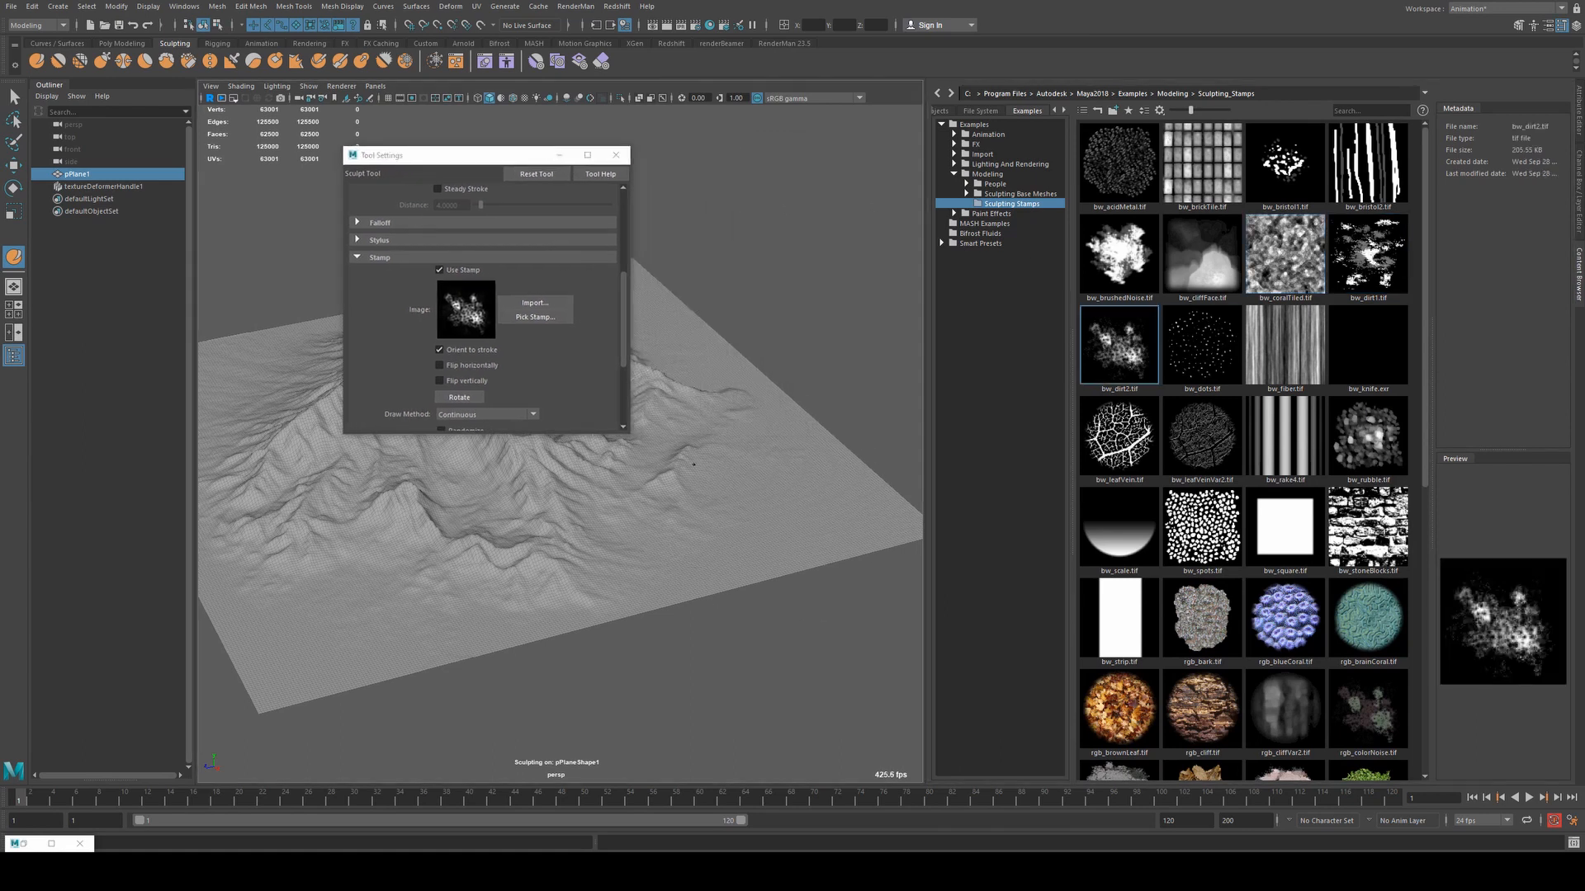
Try a bw_dirt2 stamp stroke on the lower slope beside the mountain and undo it.
{"action": "left_click_drag", "start_coordinate": [703, 464], "coordinate": [711, 474]}
{"action": "scroll", "coordinate": [529, 273], "scroll_direction": "up", "scroll_amount": 8}
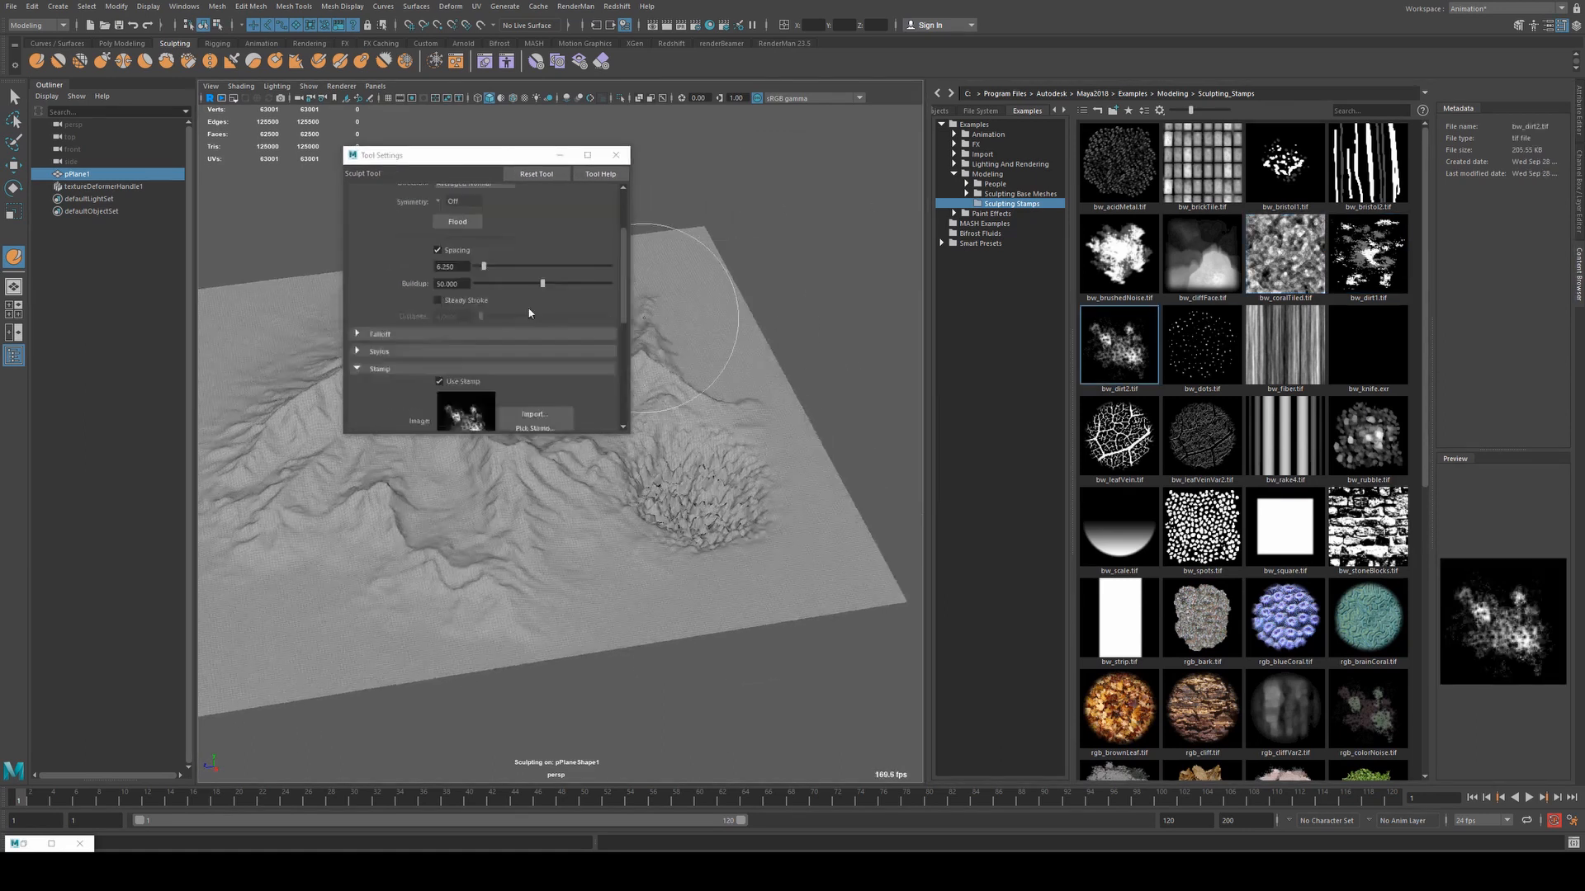
{"action": "key", "text": "ctrl+z"}
Turn off Invert for the sculpt brush, test another stamp stroke on the same slope and undo it.
{"action": "left_click", "coordinate": [457, 256]}
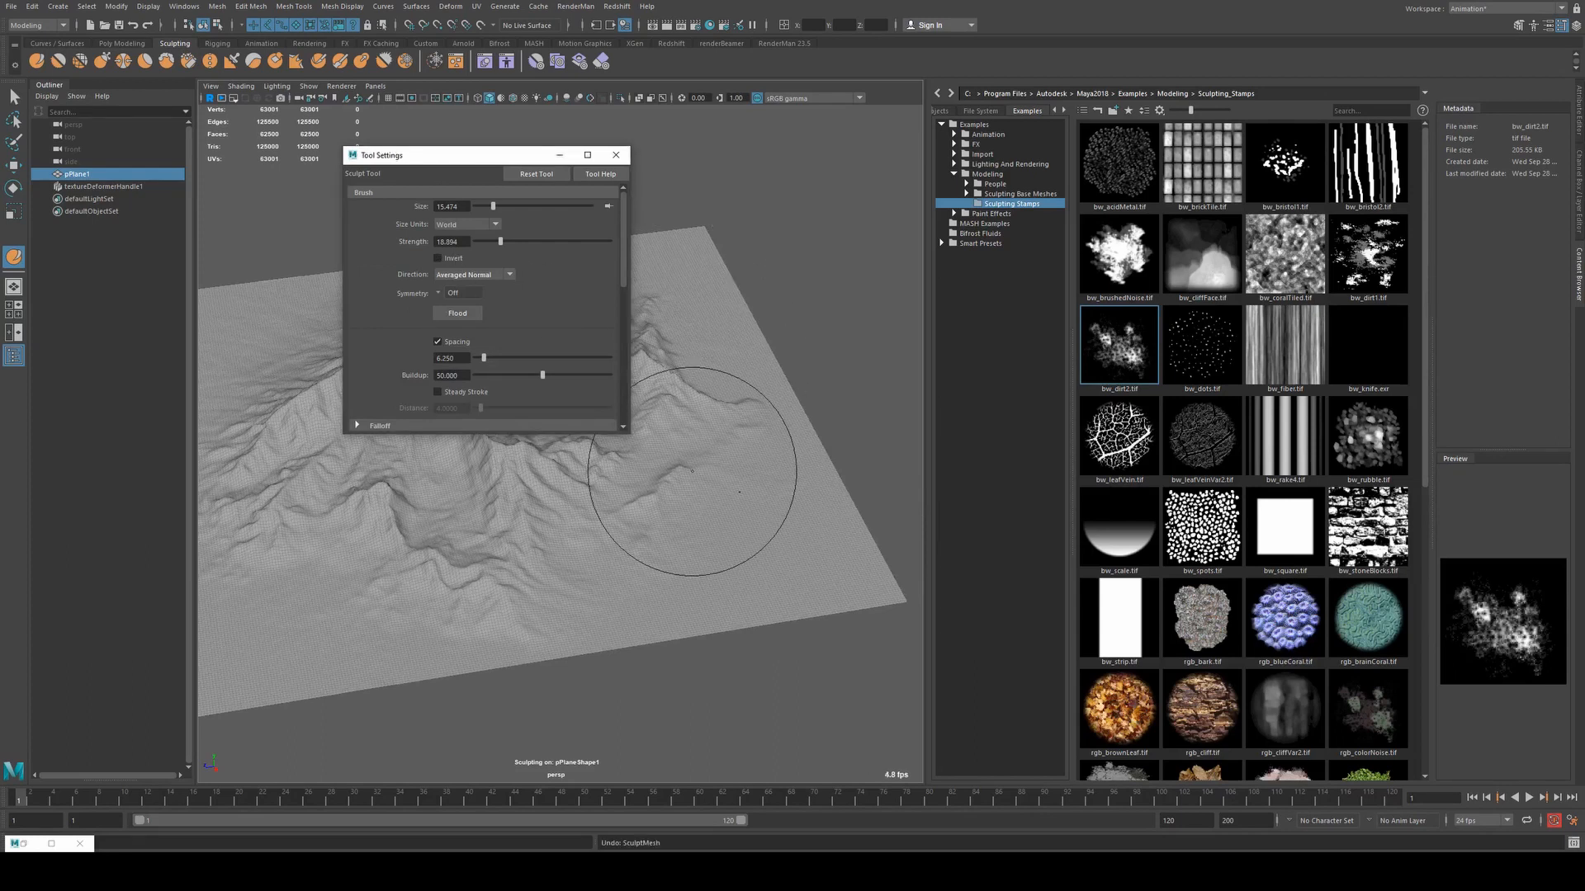
{"action": "left_click_drag", "start_coordinate": [693, 462], "coordinate": [711, 478]}
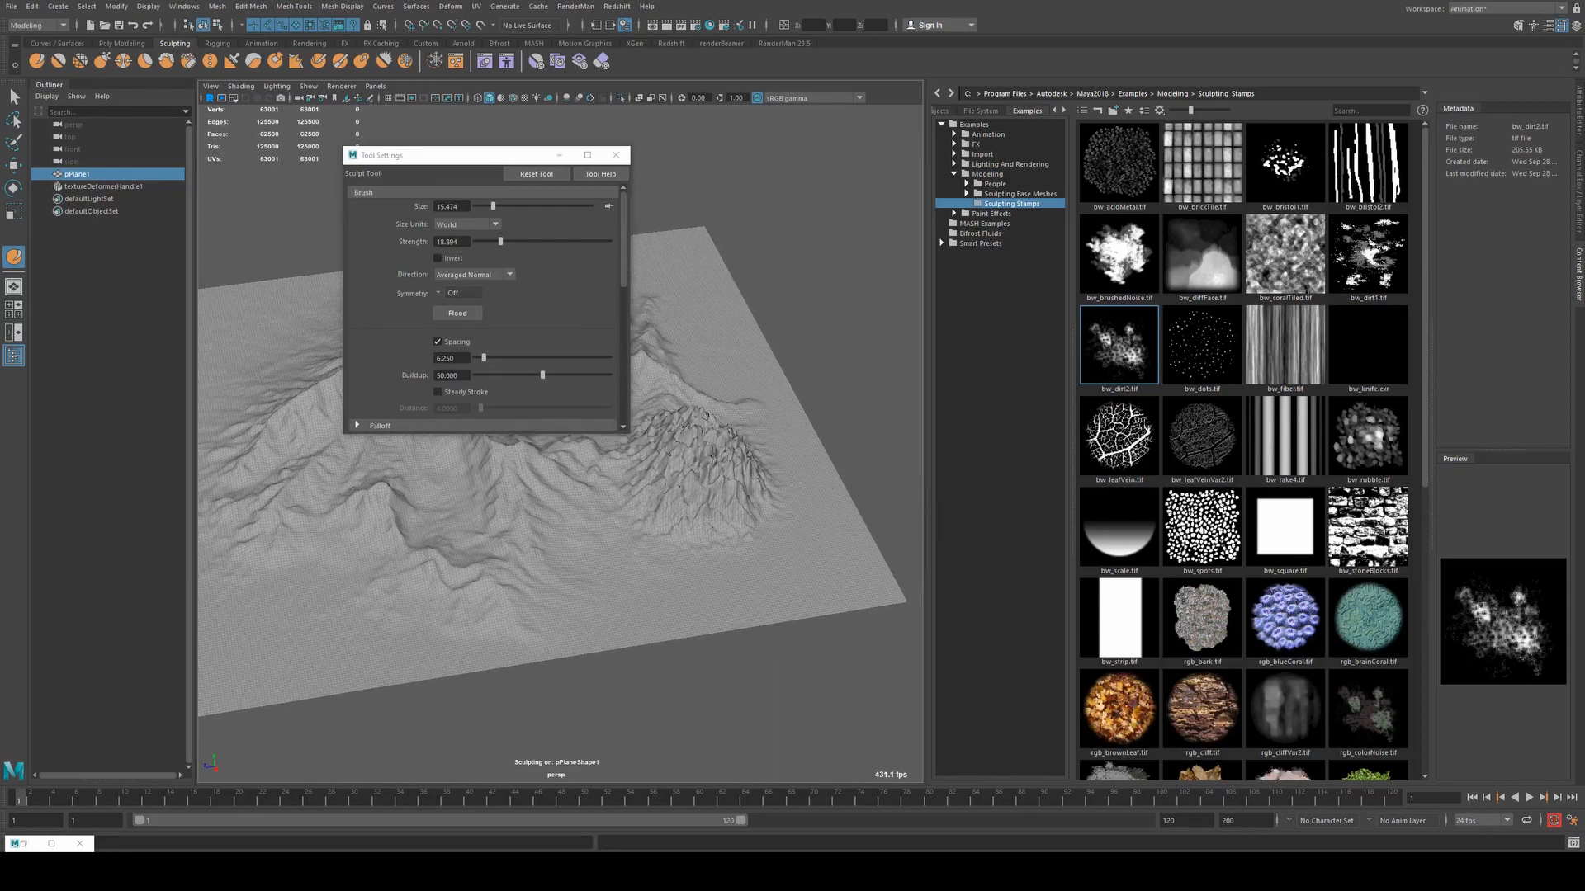
{"action": "left_click_drag", "start_coordinate": [843, 323], "coordinate": [858, 314], "text": "alt"}
{"action": "key", "text": "ctrl+z"}
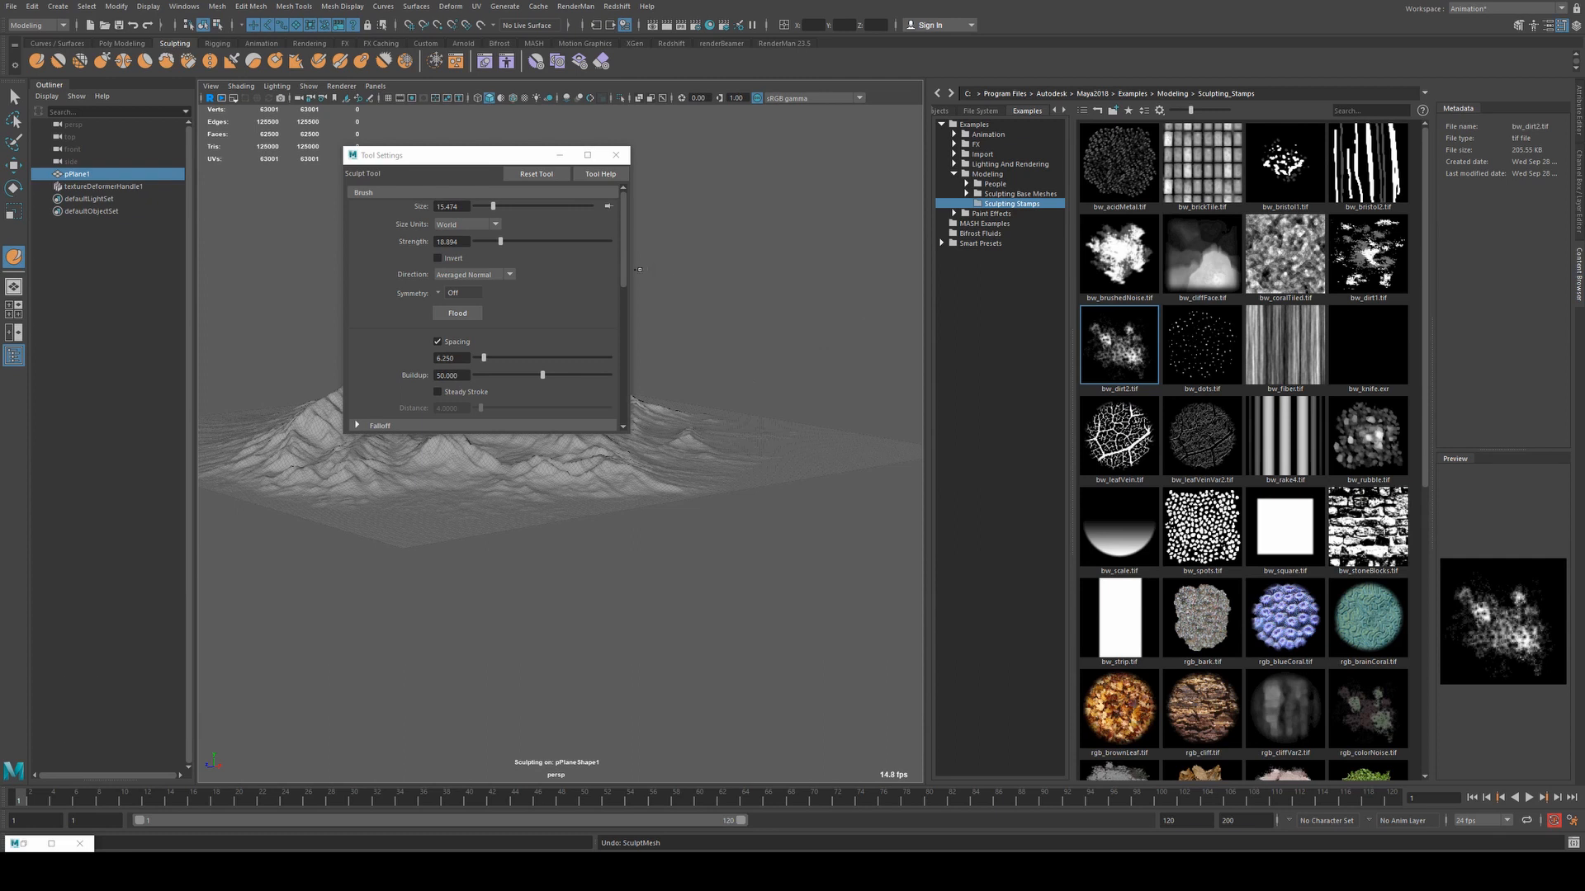
Pick bw_brushedNoise.tif as the sculpt brush stamp, try it on the terrain and undo it.
{"action": "left_click", "coordinate": [1118, 252]}
{"action": "mouse_move", "coordinate": [718, 346]}
{"action": "left_mouse_down", "text": "alt"}
{"action": "mouse_move", "coordinate": [725, 478]}
{"action": "mouse_move", "coordinate": [826, 259]}
{"action": "mouse_move", "coordinate": [787, 257]}
{"action": "mouse_move", "coordinate": [792, 280]}
{"action": "mouse_move", "coordinate": [924, 295]}
{"action": "mouse_move", "coordinate": [724, 299]}
{"action": "mouse_move", "coordinate": [769, 415]}
{"action": "left_mouse_up", "text": "alt"}
{"action": "key", "text": "ctrl+z"}
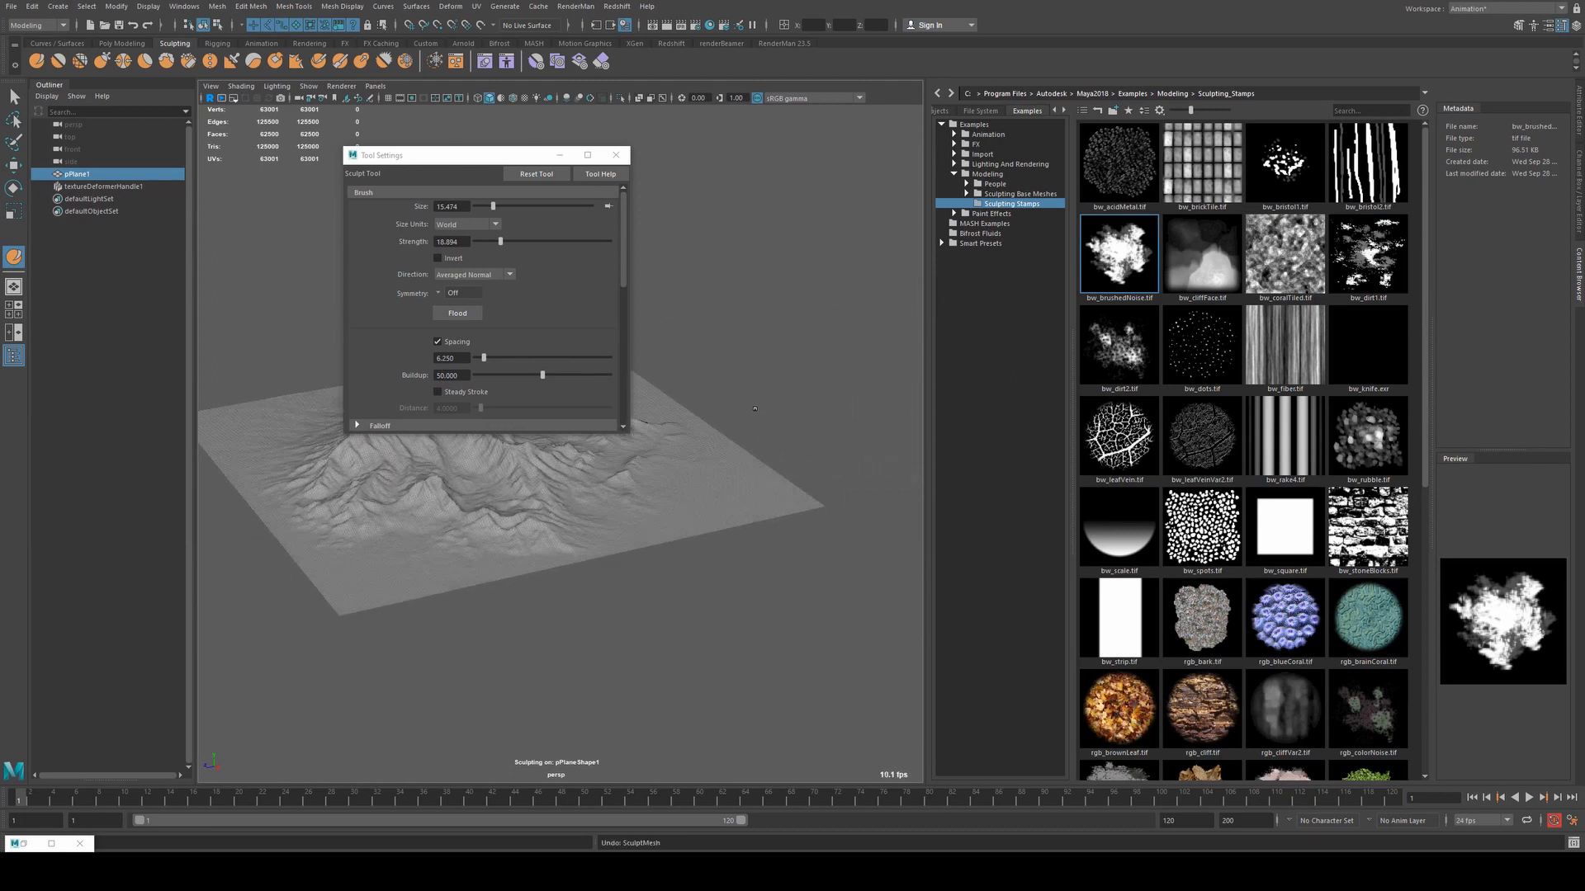
Close the Sculpt tool's settings window and the Content Browser.
{"action": "left_click", "coordinate": [616, 154]}
{"action": "key", "text": "f"}
{"action": "right_click", "coordinate": [1578, 271]}
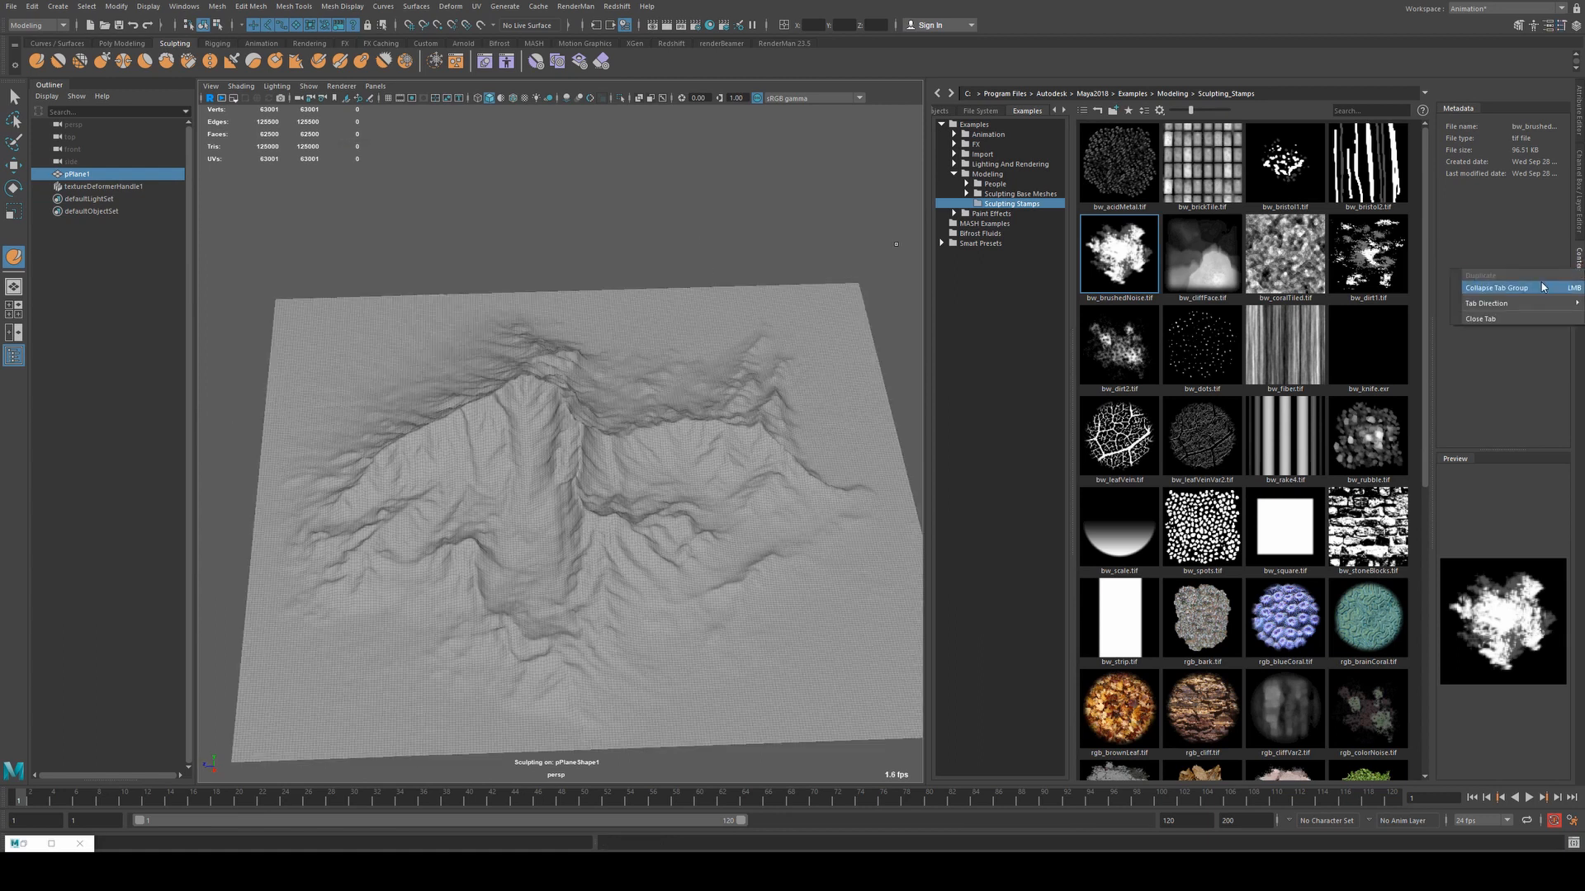
{"action": "left_click", "coordinate": [1481, 319]}
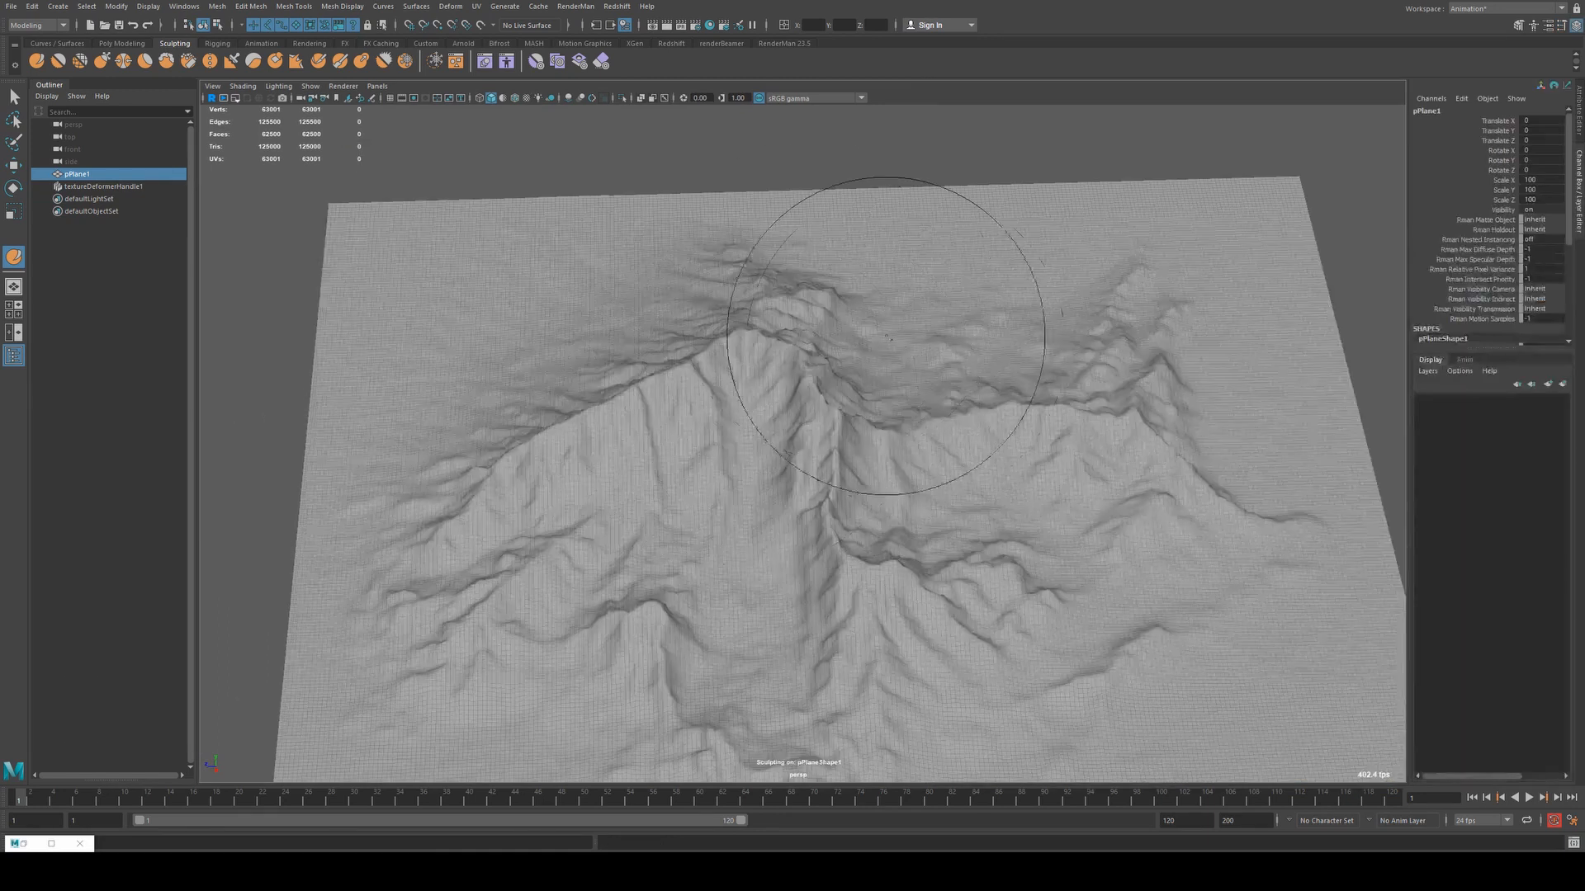
Leave the Sculpt tool and clear the selection.
{"action": "right_click_drag", "start_coordinate": [994, 419], "coordinate": [875, 384], "text": "alt"}
{"action": "left_click_drag", "start_coordinate": [862, 382], "coordinate": [784, 363], "text": "alt"}
{"action": "key", "text": "q"}
{"action": "left_click", "coordinate": [869, 279]}
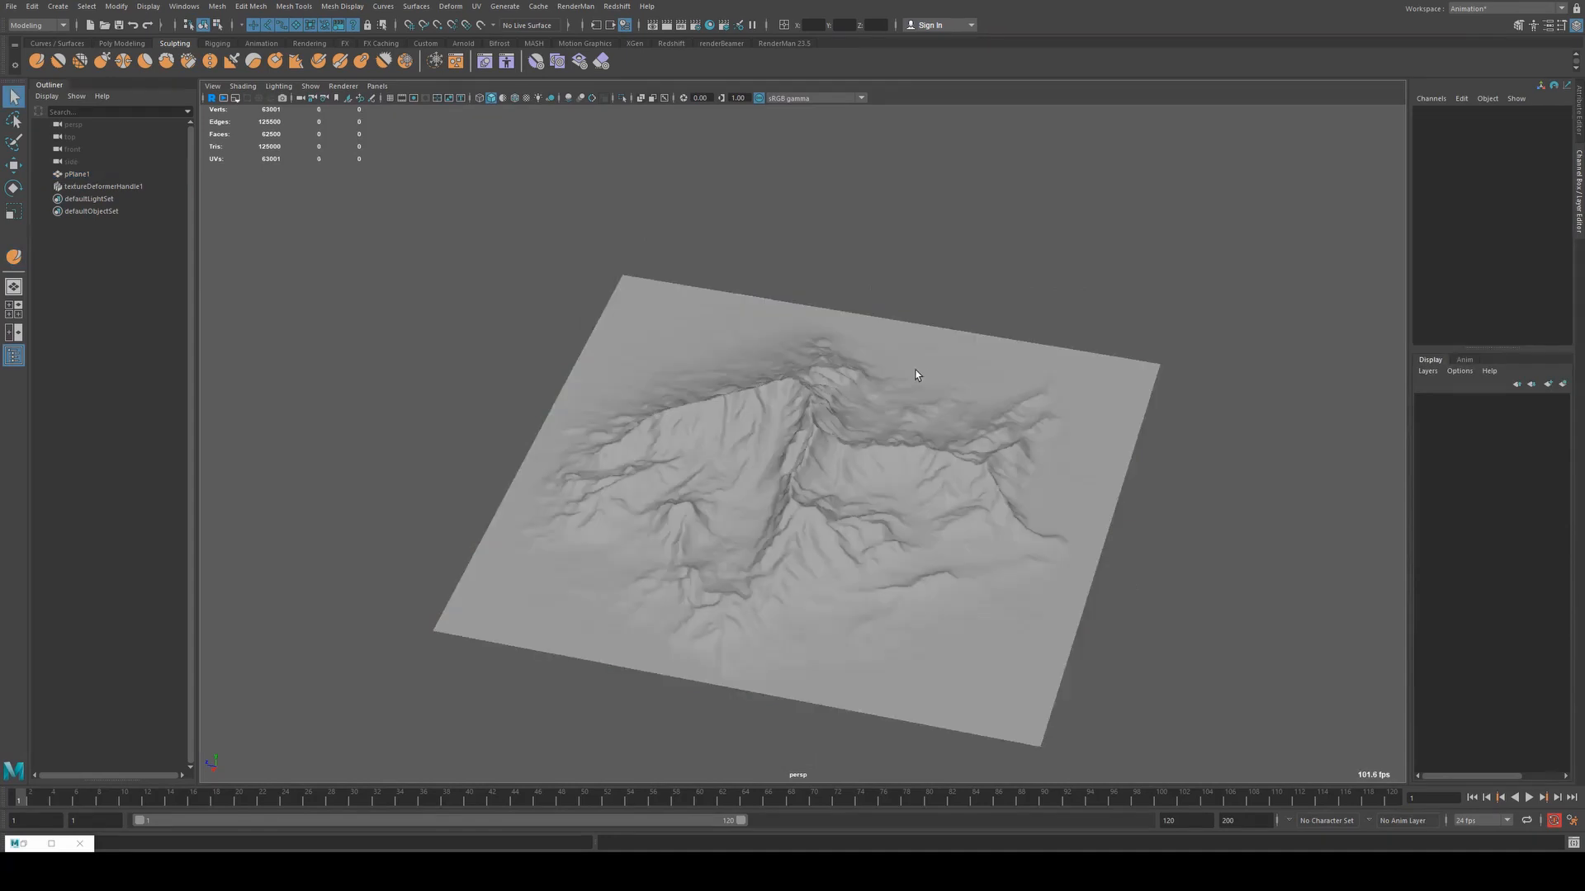
Try a planar UV projection on the terrain plane while its deformer history is still attached.
{"action": "mouse_move", "coordinate": [916, 375]}
{"action": "left_mouse_down", "text": "alt"}
{"action": "mouse_move", "coordinate": [880, 349]}
{"action": "mouse_move", "coordinate": [701, 360]}
{"action": "left_mouse_up", "text": "alt"}
{"action": "left_click", "coordinate": [706, 393]}
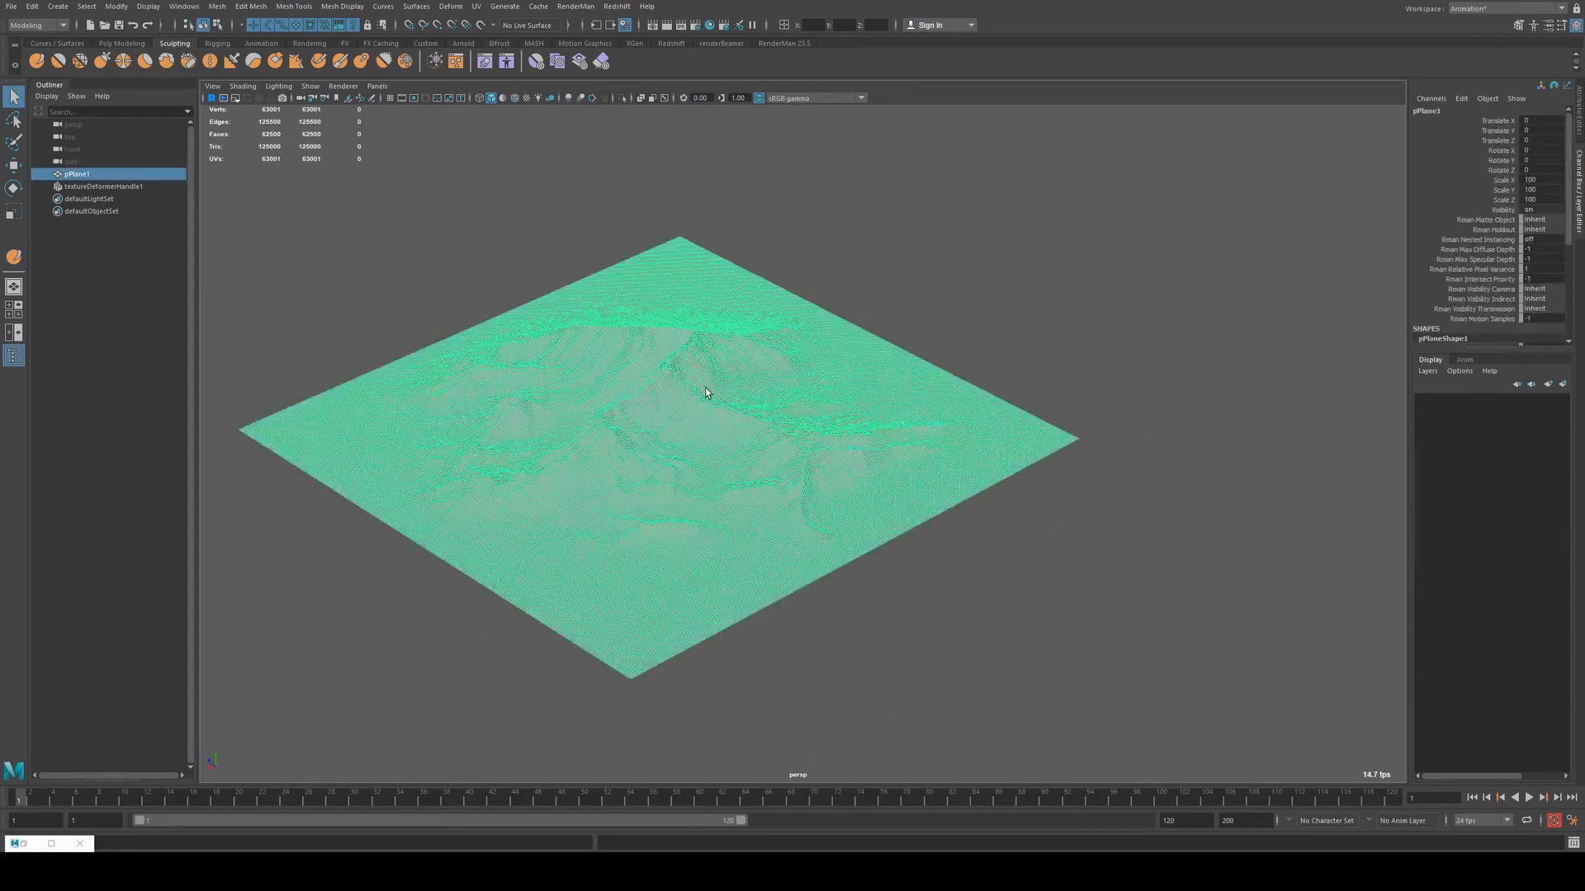
{"action": "left_click", "coordinate": [476, 6]}
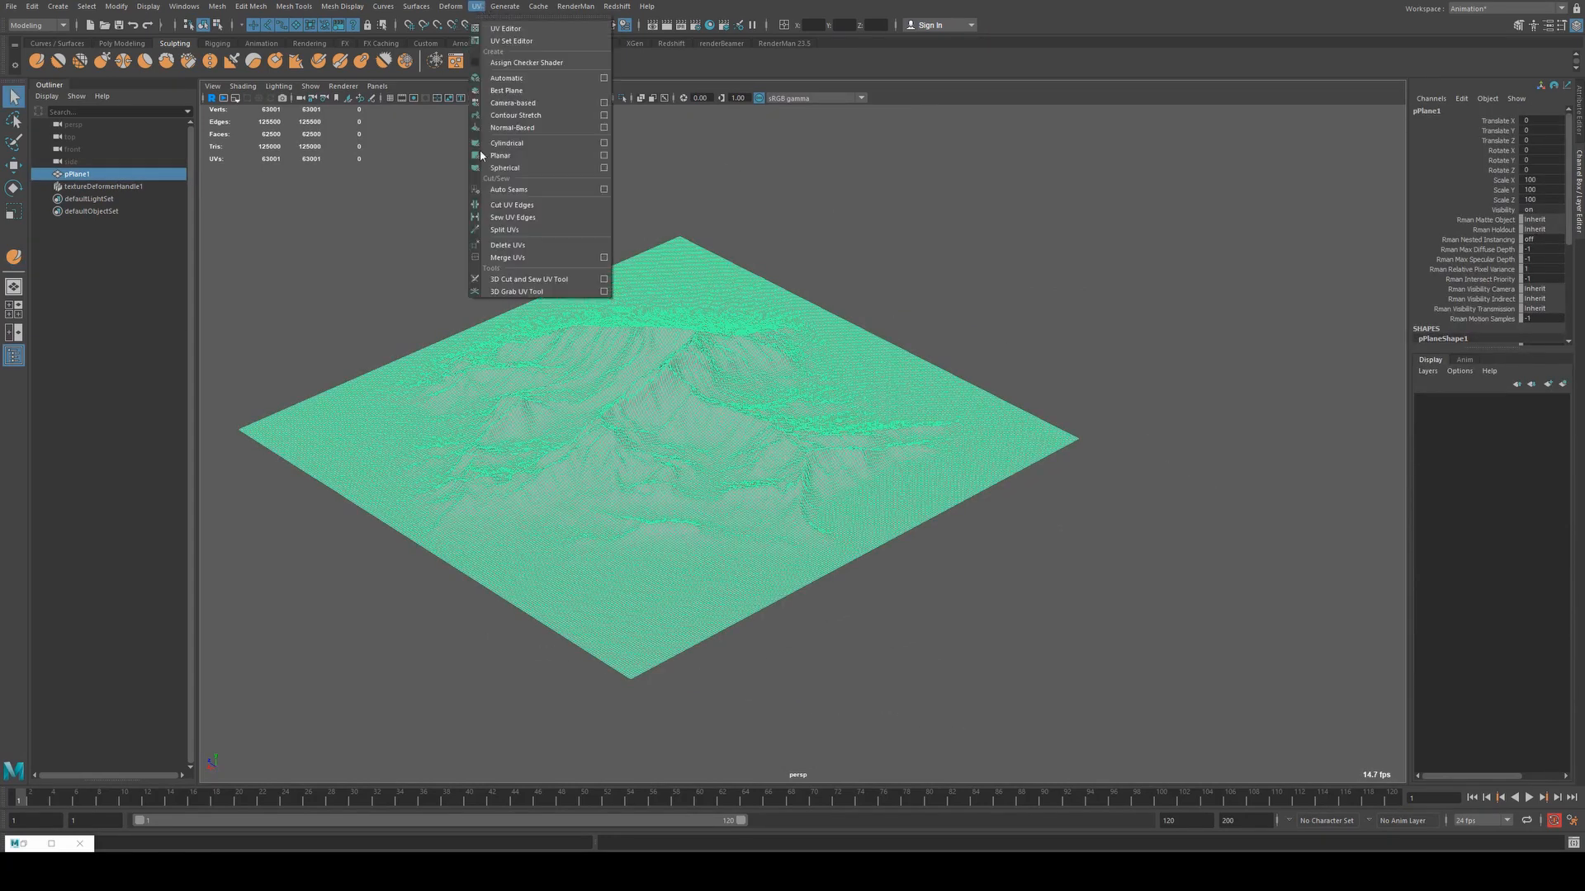
{"action": "left_click", "coordinate": [521, 157]}
{"action": "left_click", "coordinate": [831, 275]}
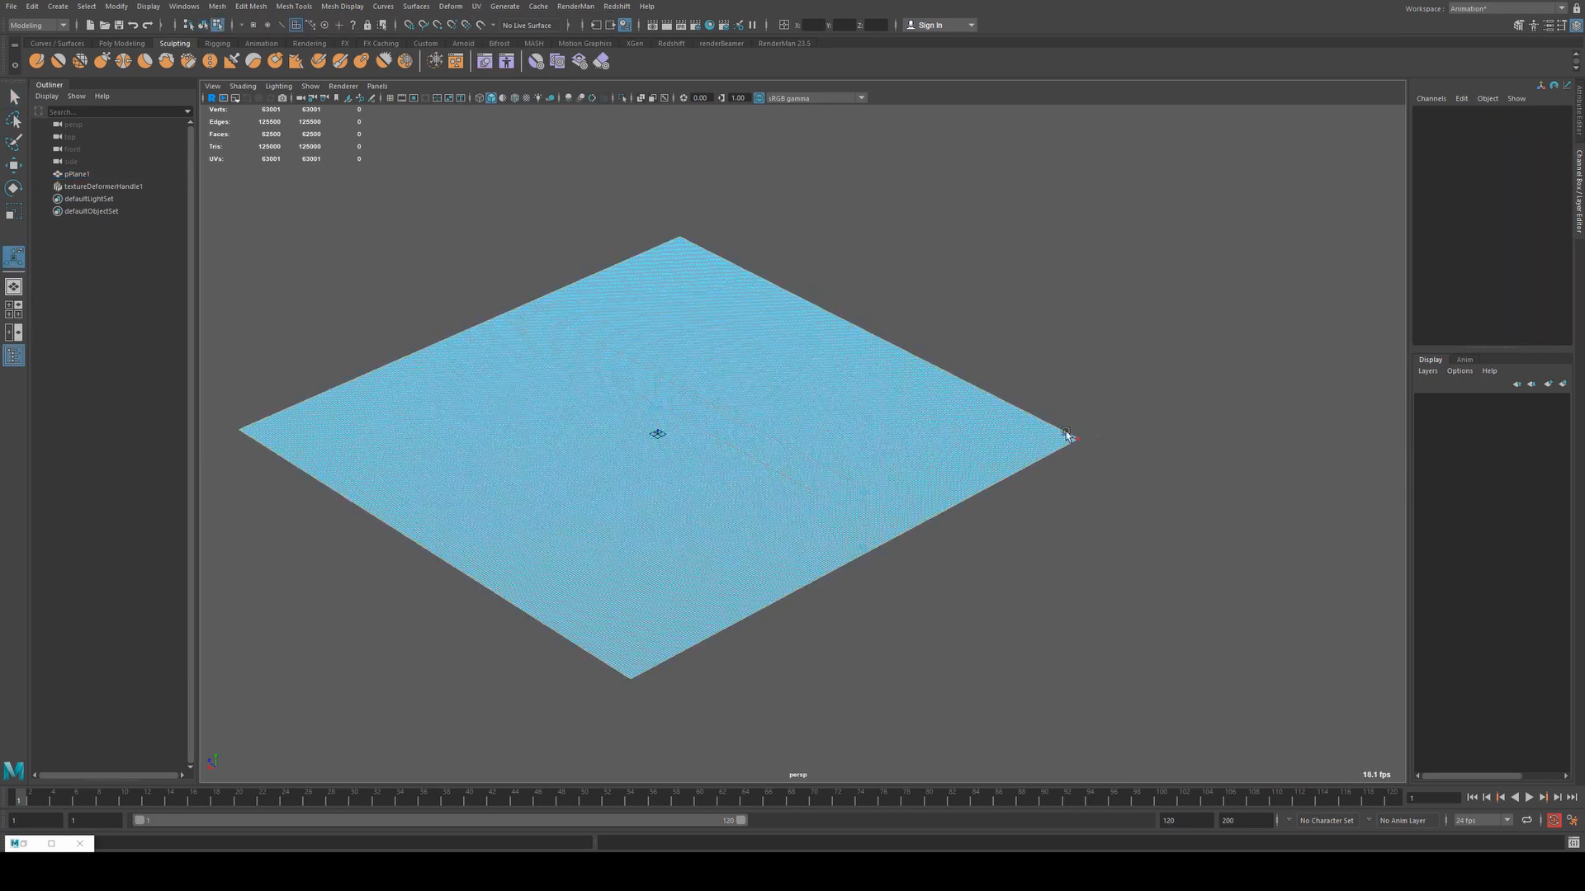
{"action": "left_click_drag", "start_coordinate": [831, 275], "coordinate": [934, 382], "text": "alt"}
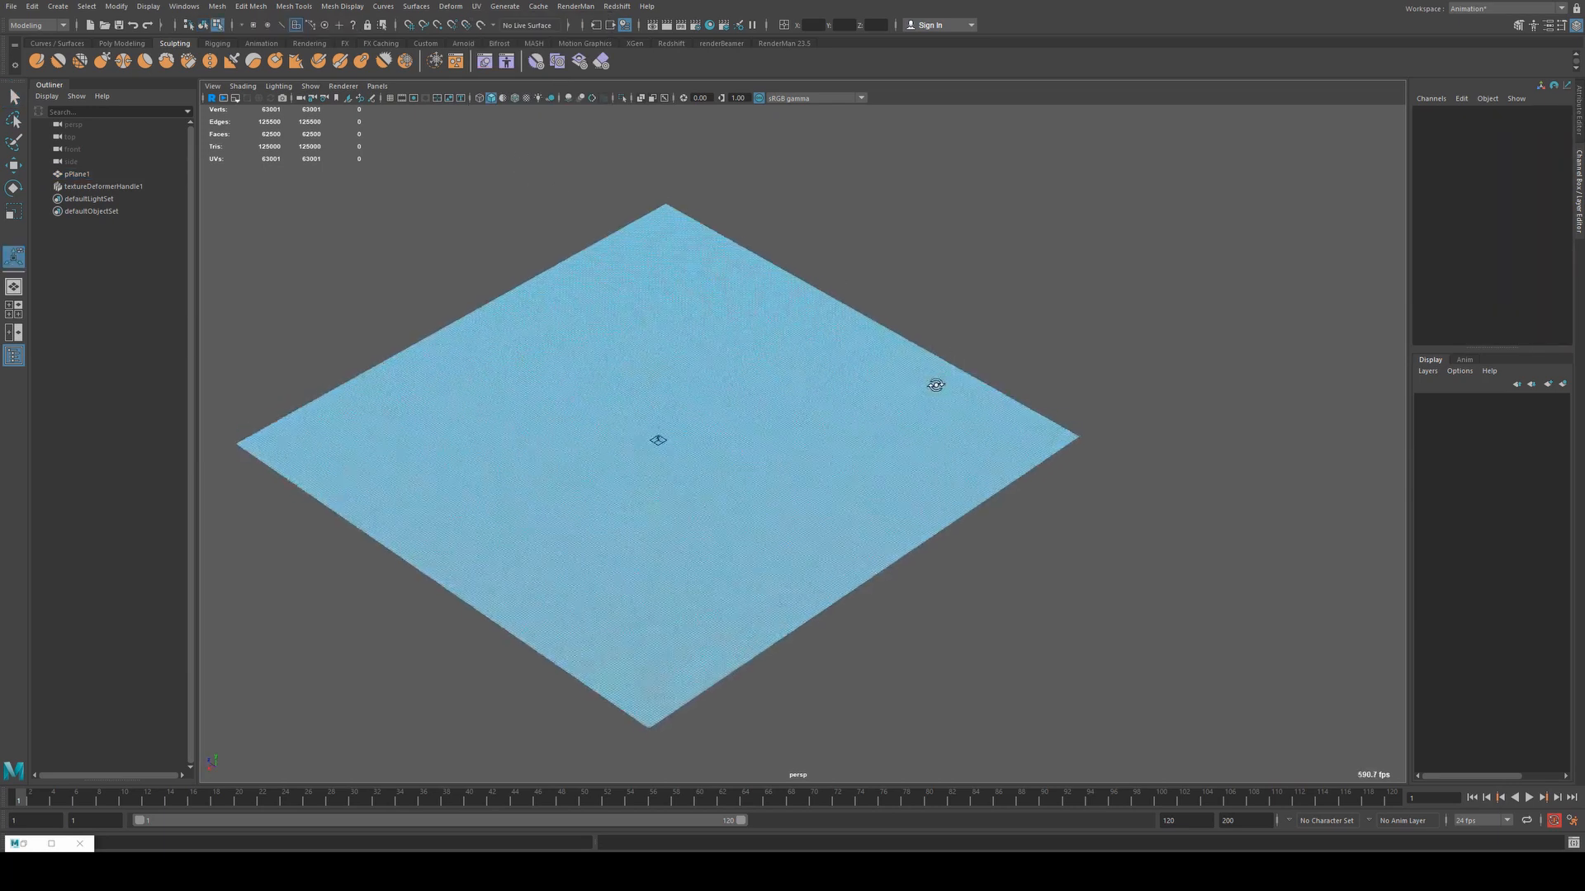
{"action": "left_click", "coordinate": [634, 325]}
{"action": "left_click", "coordinate": [863, 264]}
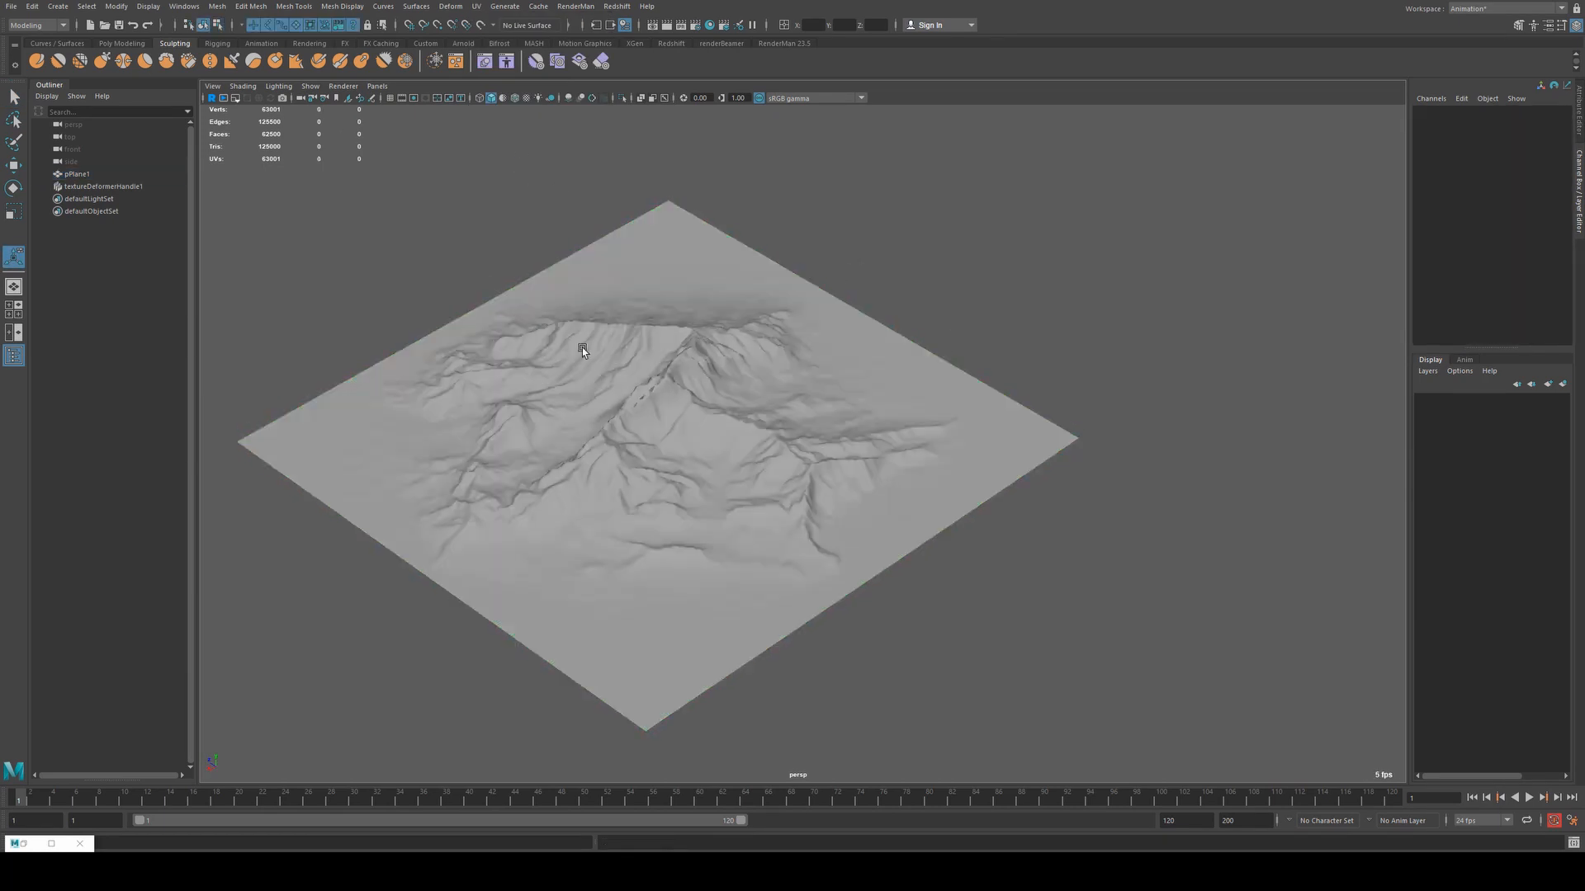
{"action": "left_click_drag", "start_coordinate": [583, 343], "coordinate": [557, 426], "text": "alt"}
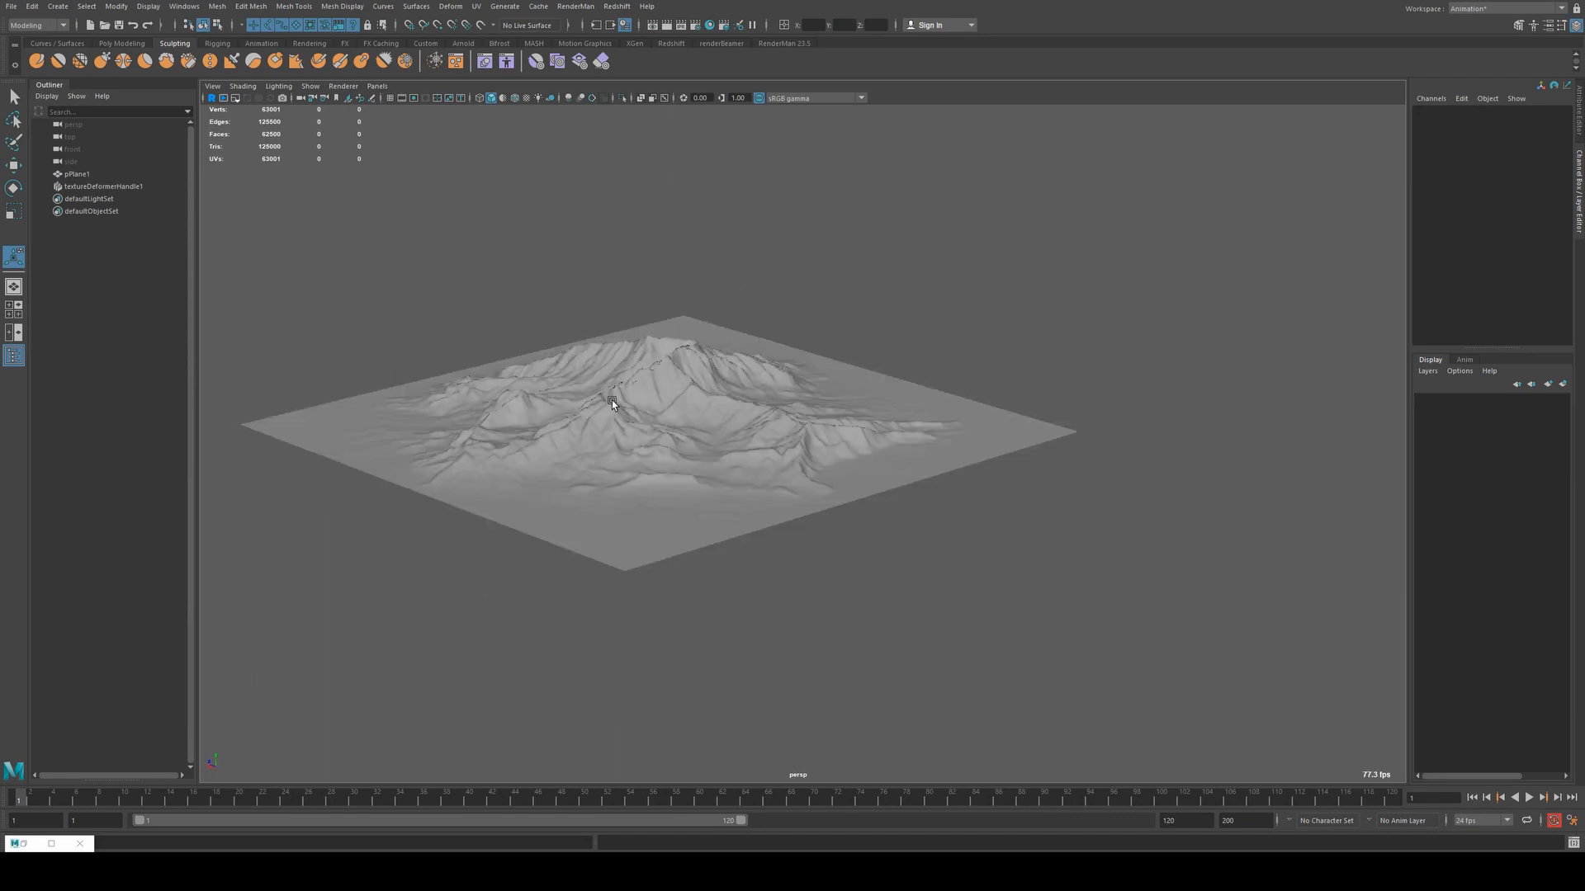
Delete the terrain plane's construction history.
{"action": "left_click", "coordinate": [591, 378]}
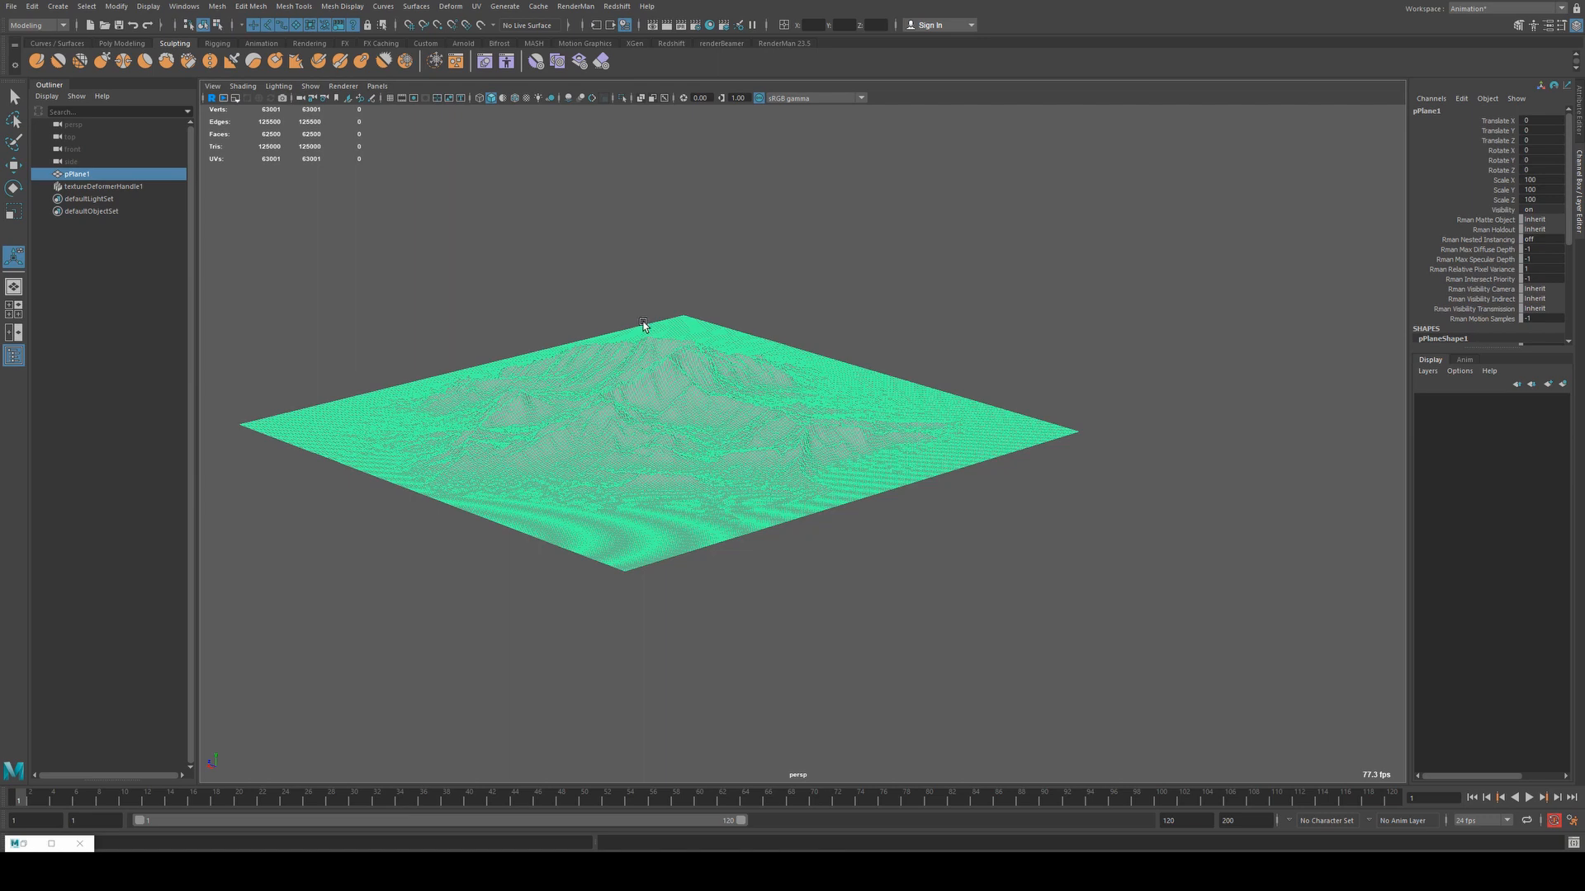
{"action": "key", "text": "alt+shift+d"}
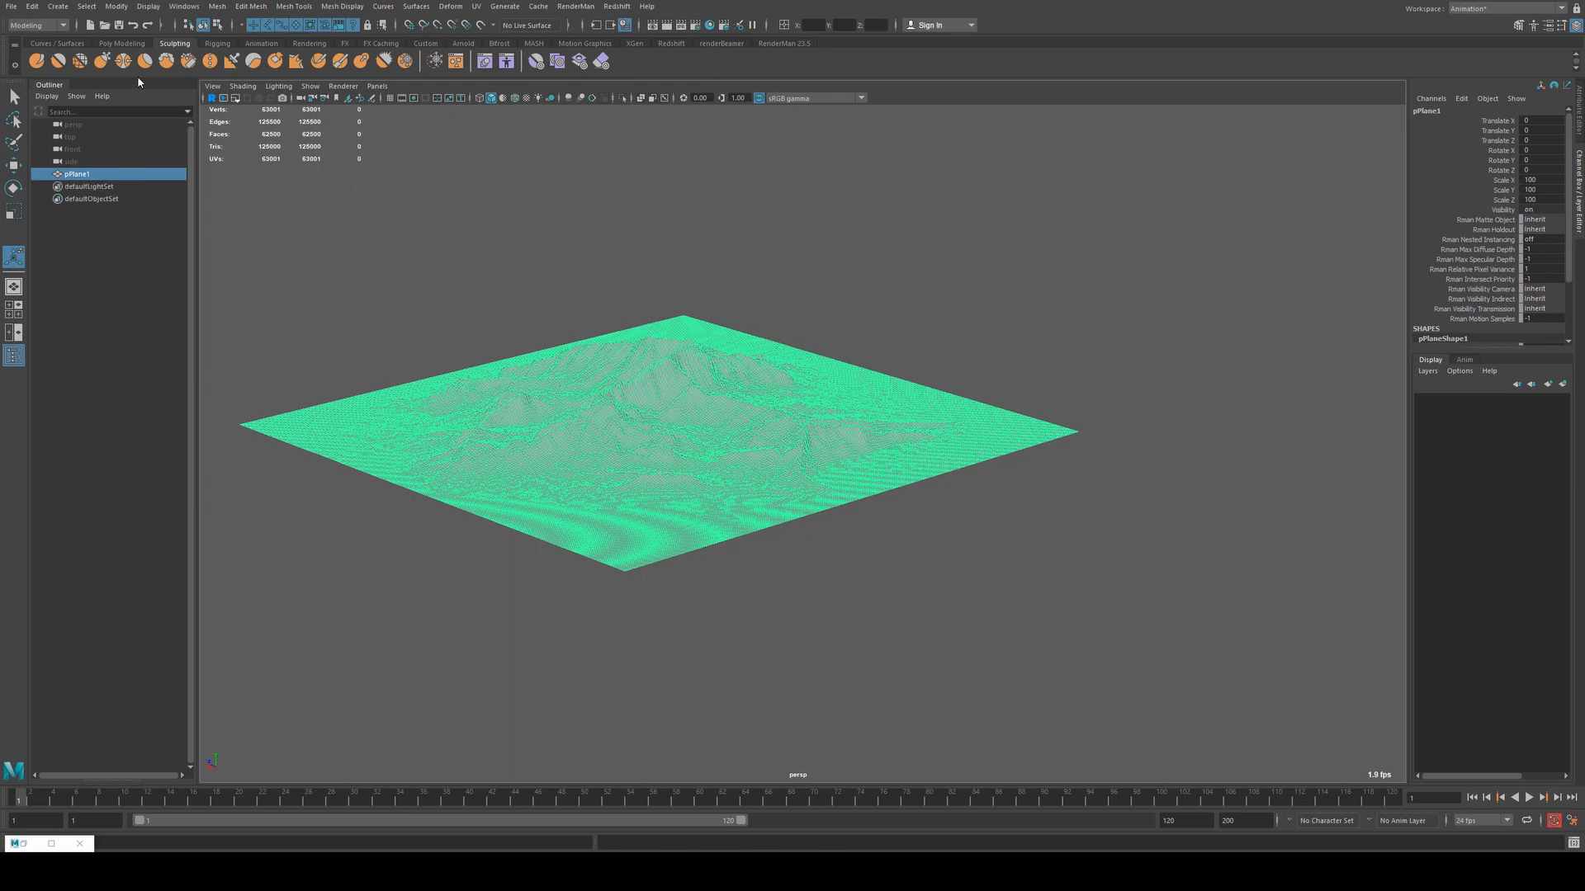
{"action": "left_click", "coordinate": [32, 5]}
{"action": "mouse_move", "coordinate": [185, 165]}
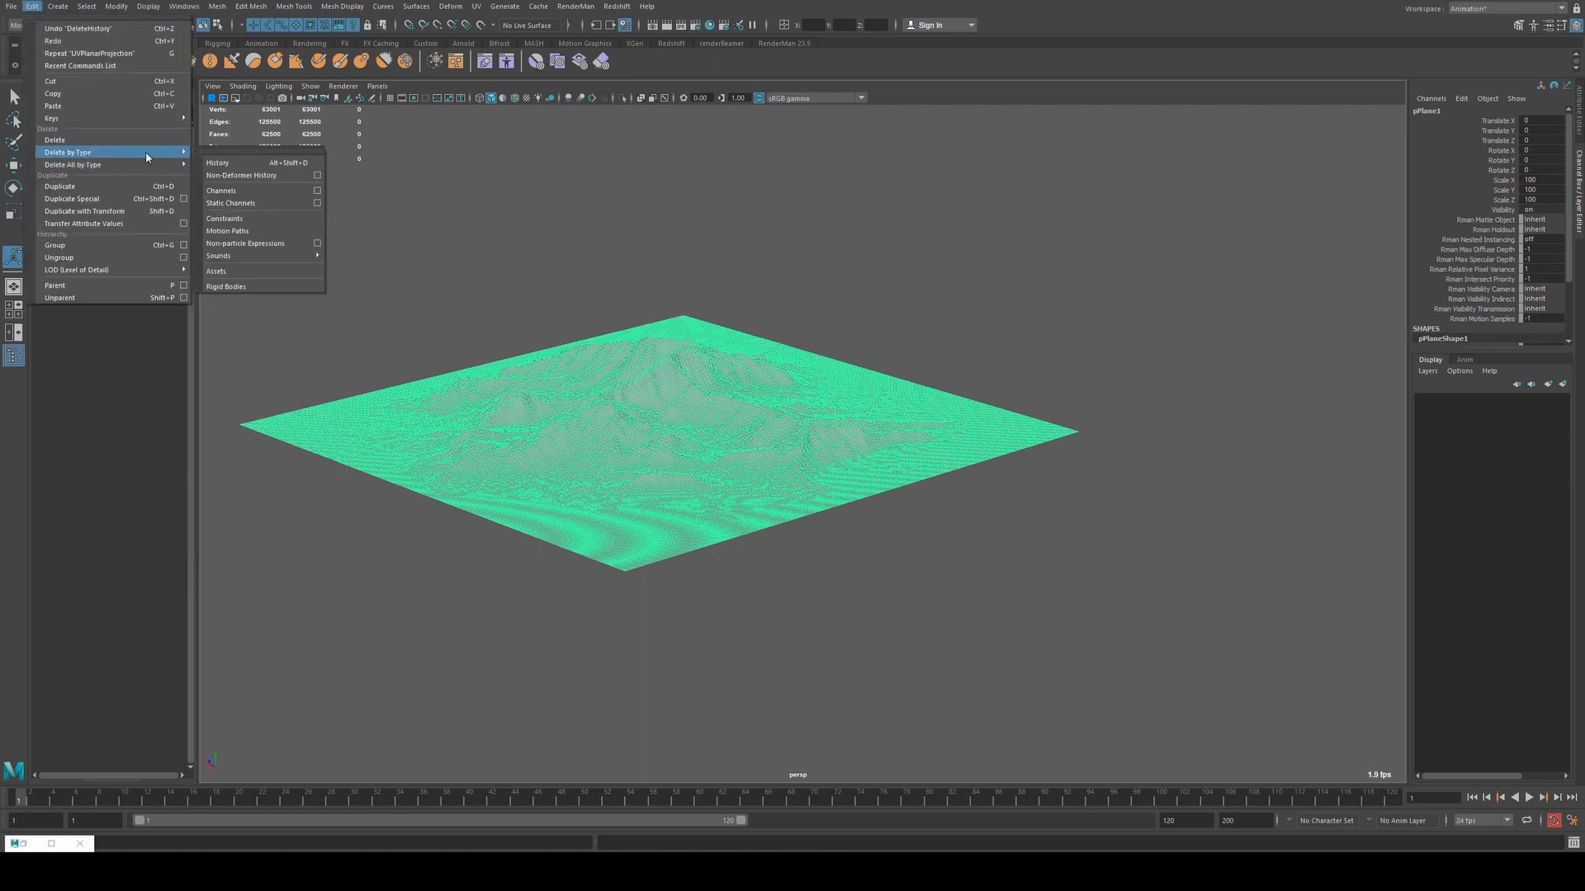
{"action": "left_click", "coordinate": [248, 159]}
Apply a planar UV projection to the history-free terrain plane and return to object mode.
{"action": "scroll", "coordinate": [692, 355], "scroll_direction": "up", "scroll_amount": 10}
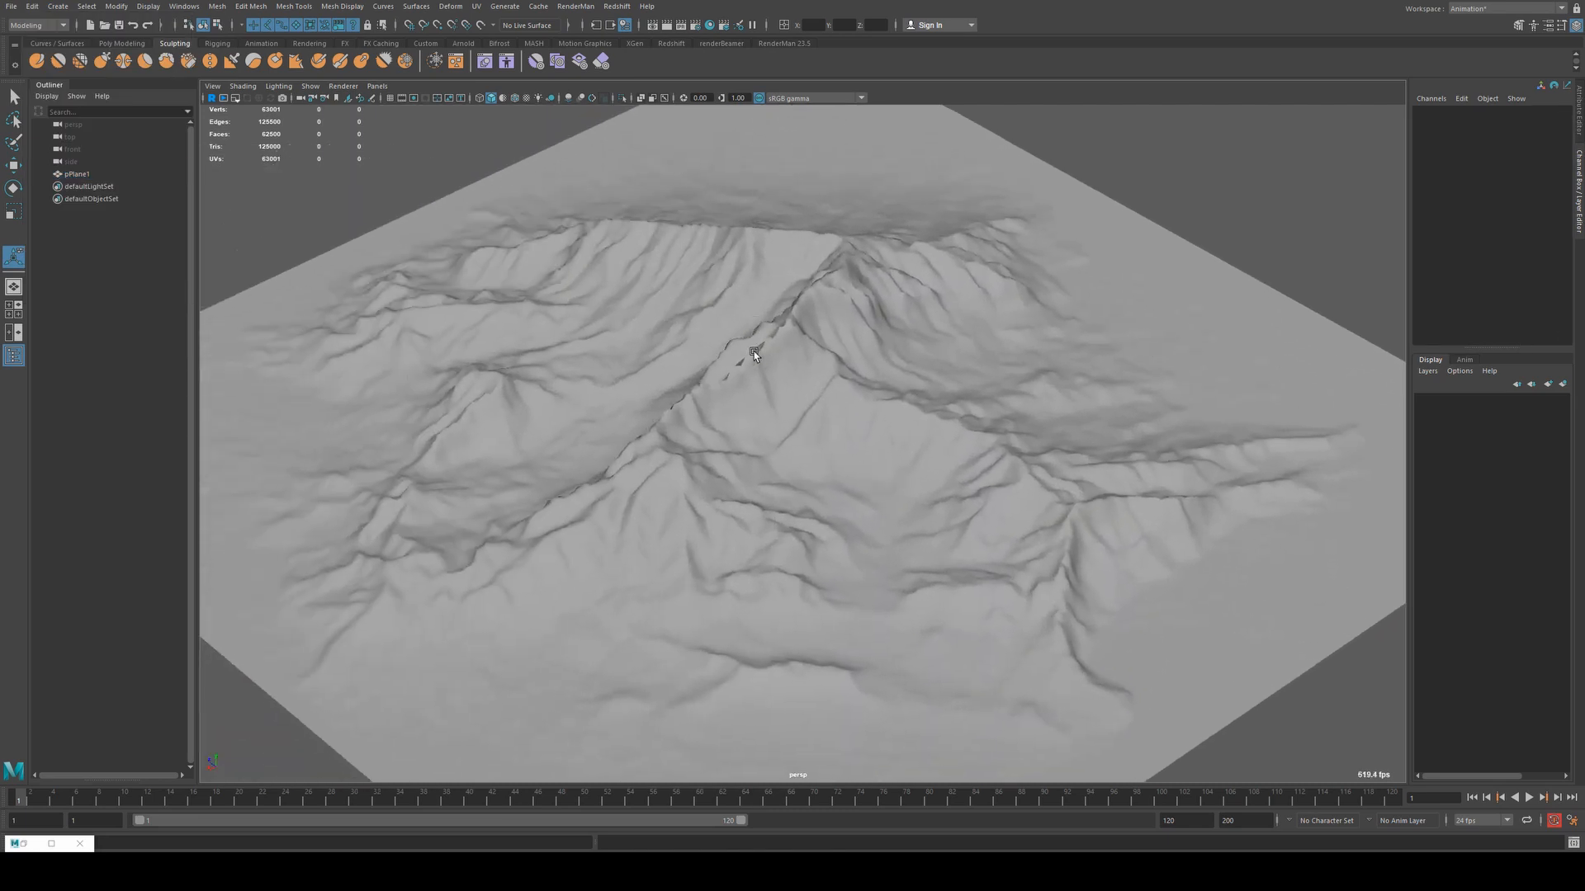
{"action": "left_click", "coordinate": [754, 351]}
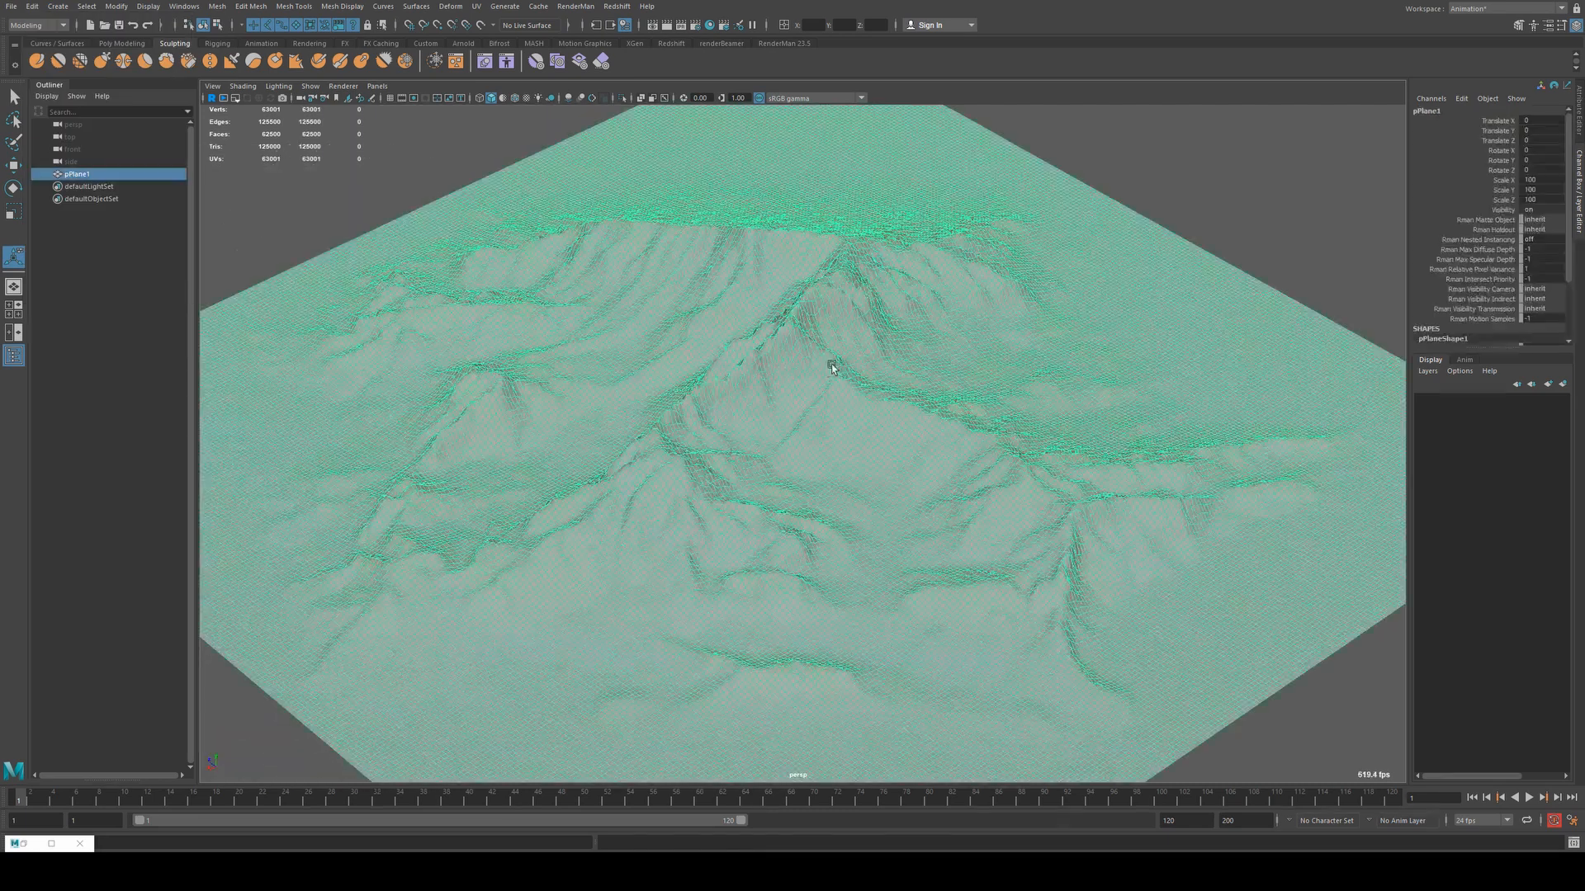
{"action": "scroll", "coordinate": [825, 368], "scroll_direction": "down", "scroll_amount": 4}
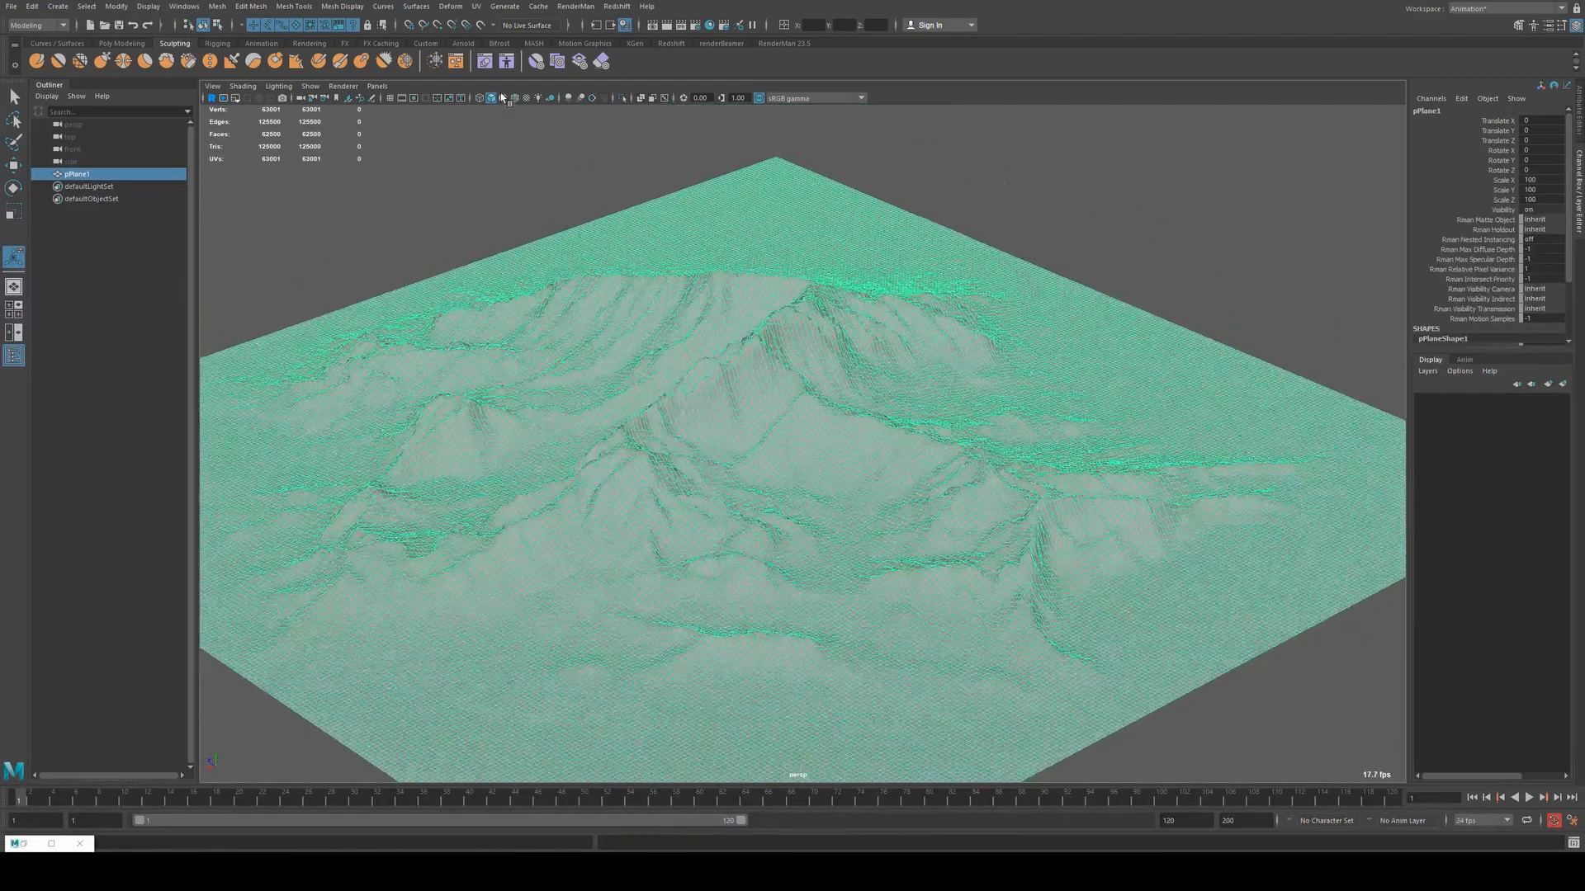
{"action": "left_click", "coordinate": [476, 5]}
{"action": "left_click", "coordinate": [512, 157]}
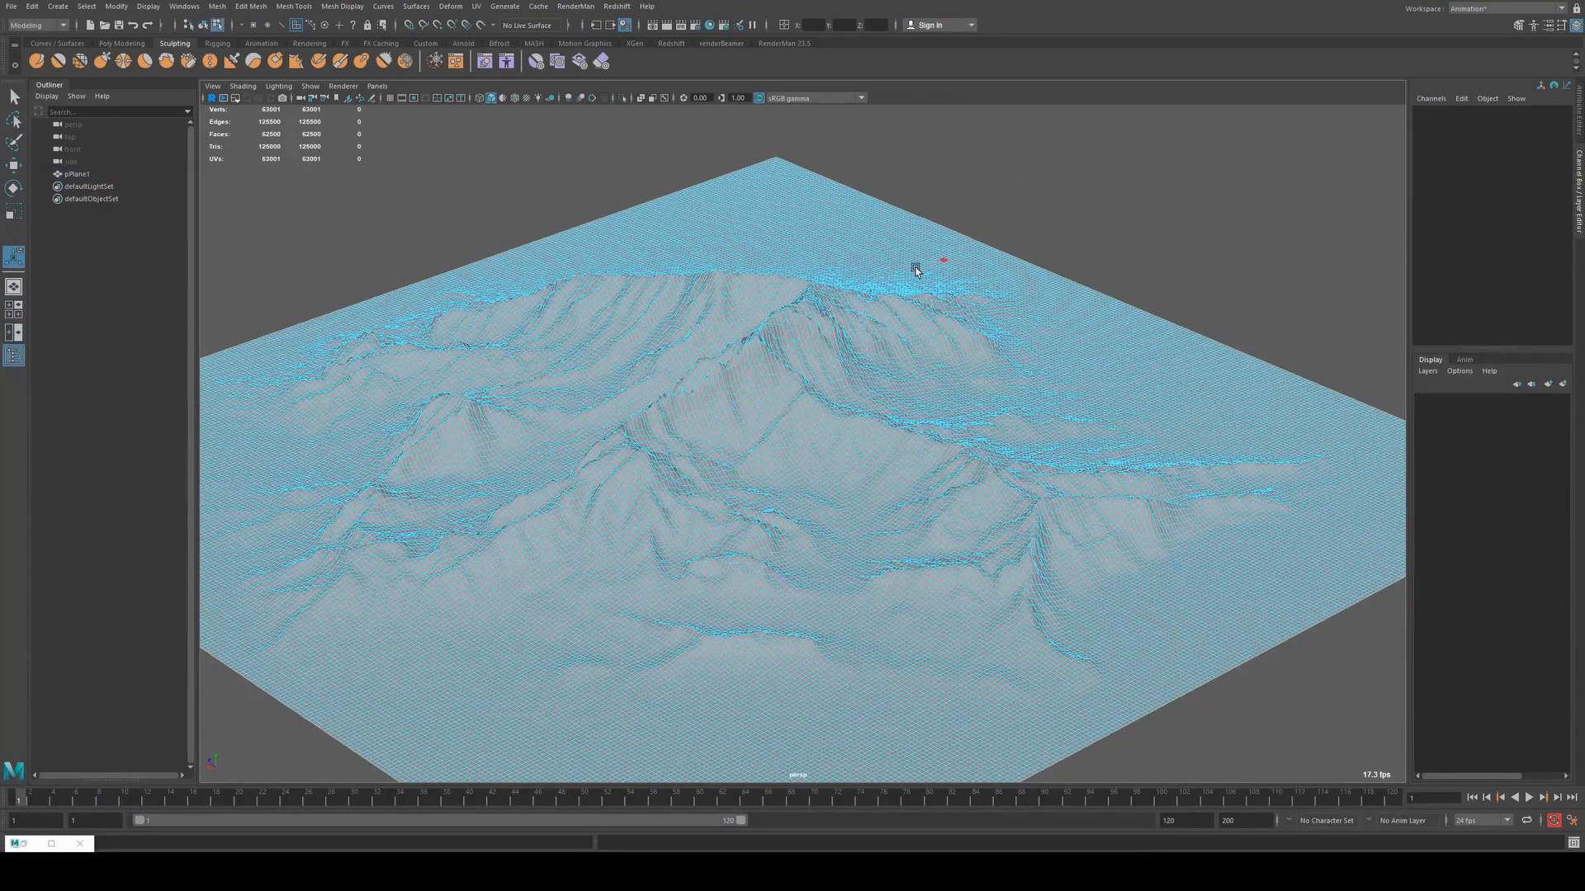
{"action": "right_click_drag", "start_coordinate": [974, 179], "coordinate": [1048, 161]}
{"action": "left_click", "coordinate": [982, 202]}
Assign a new Redshift Material to the terrain plane and name it mountain_shader.
{"action": "left_click_drag", "start_coordinate": [698, 364], "coordinate": [869, 307], "text": "alt"}
{"action": "left_click", "coordinate": [870, 307]}
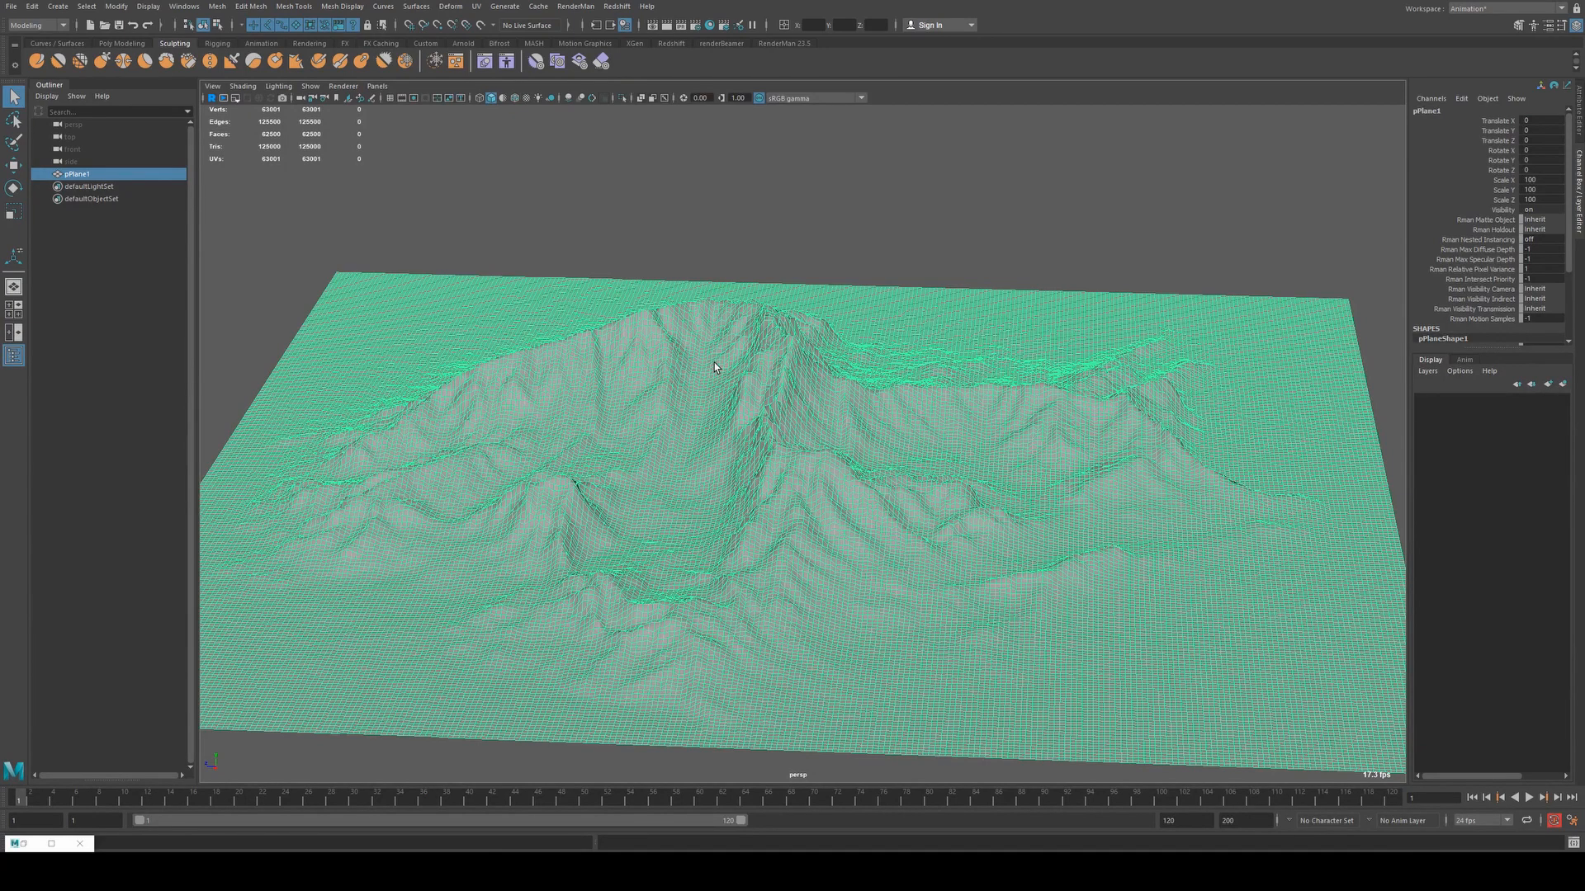
{"action": "left_click_drag", "start_coordinate": [715, 363], "coordinate": [763, 50], "text": "alt"}
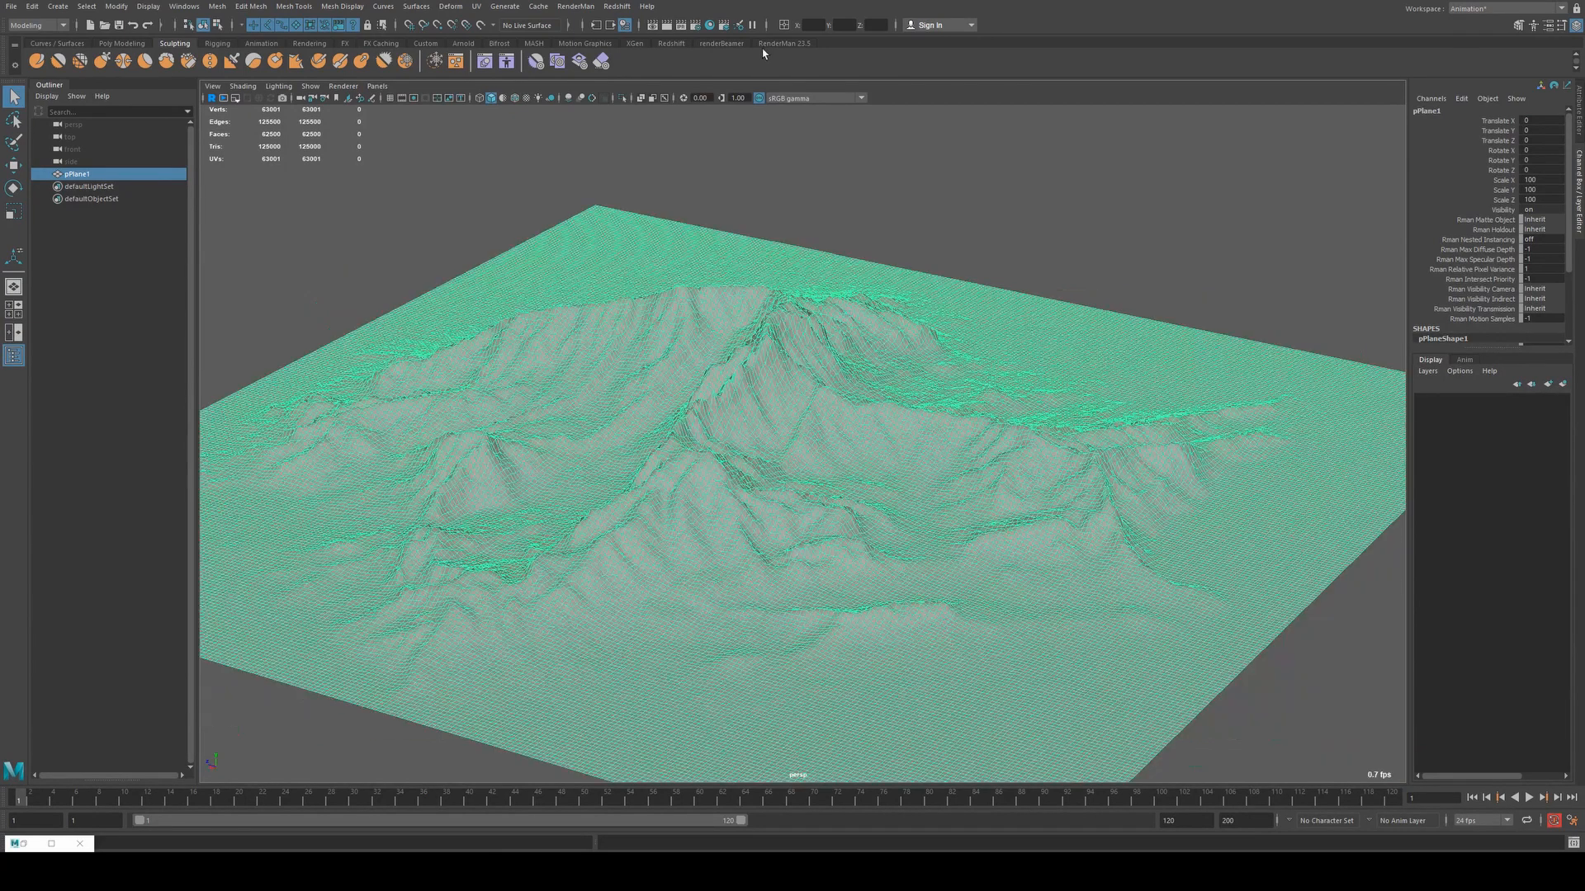
{"action": "left_click", "coordinate": [675, 44]}
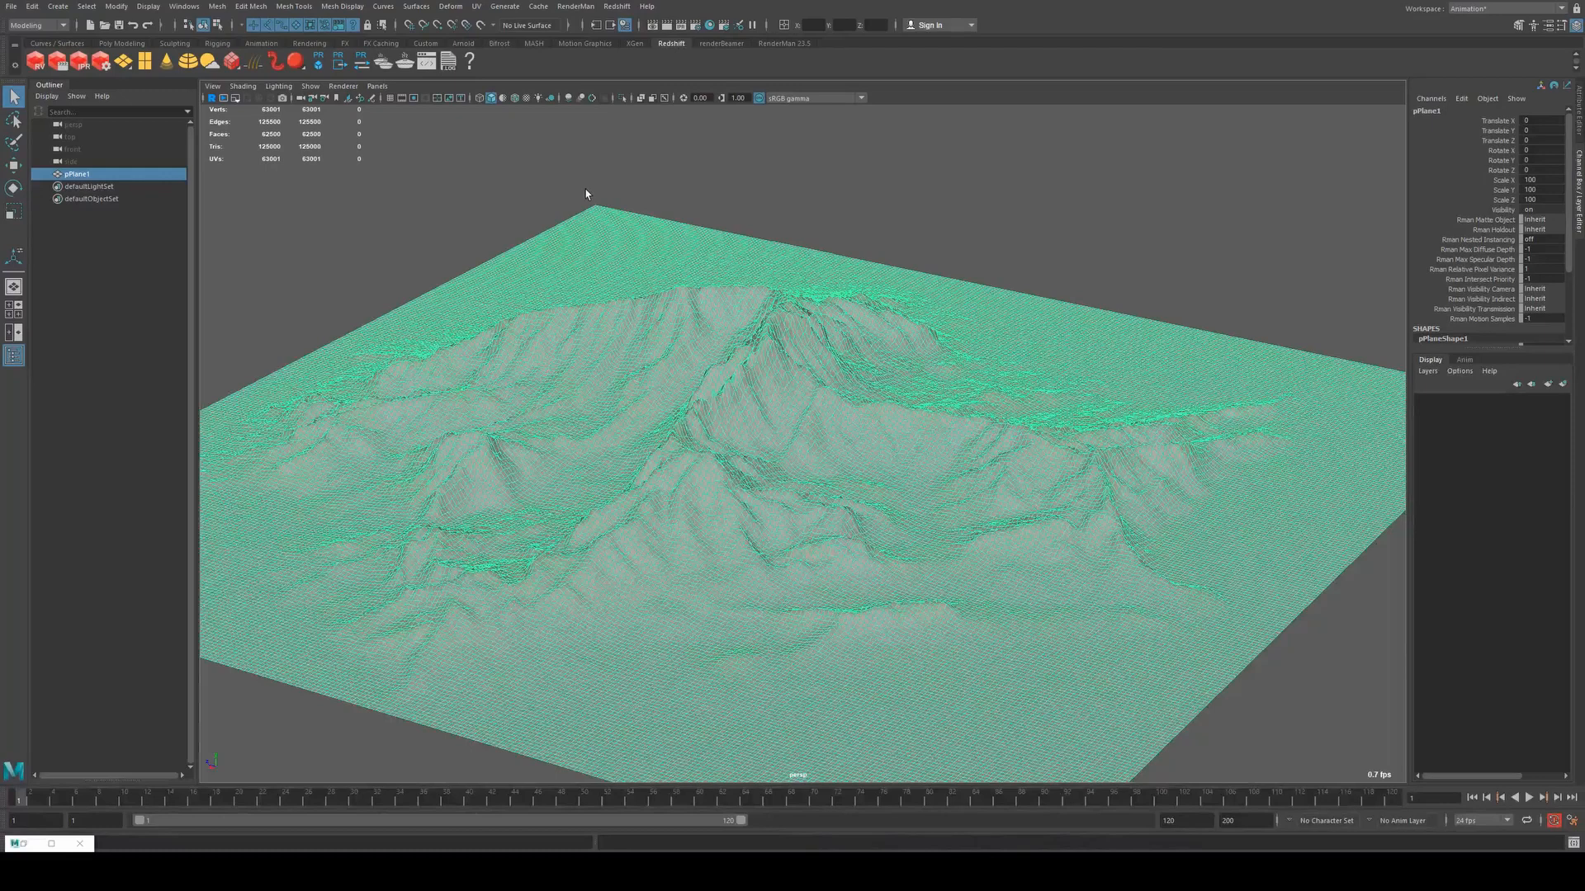
{"action": "left_click", "coordinate": [295, 61]}
{"action": "left_click", "coordinate": [1577, 111]}
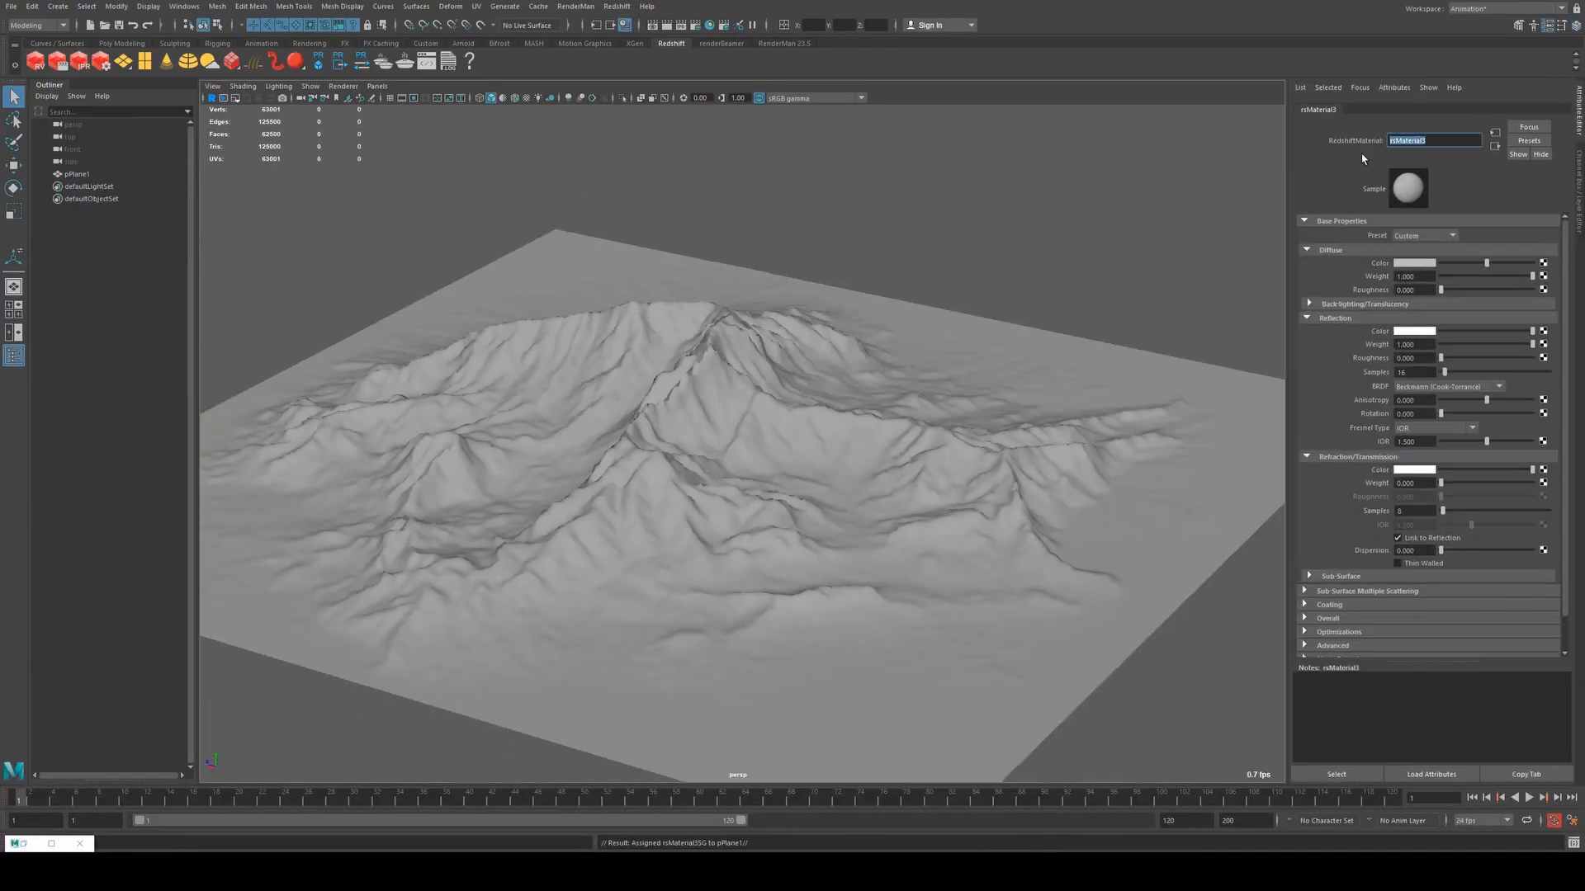
{"action": "type", "text": "mountain_shader"}
{"action": "key", "text": "Return"}
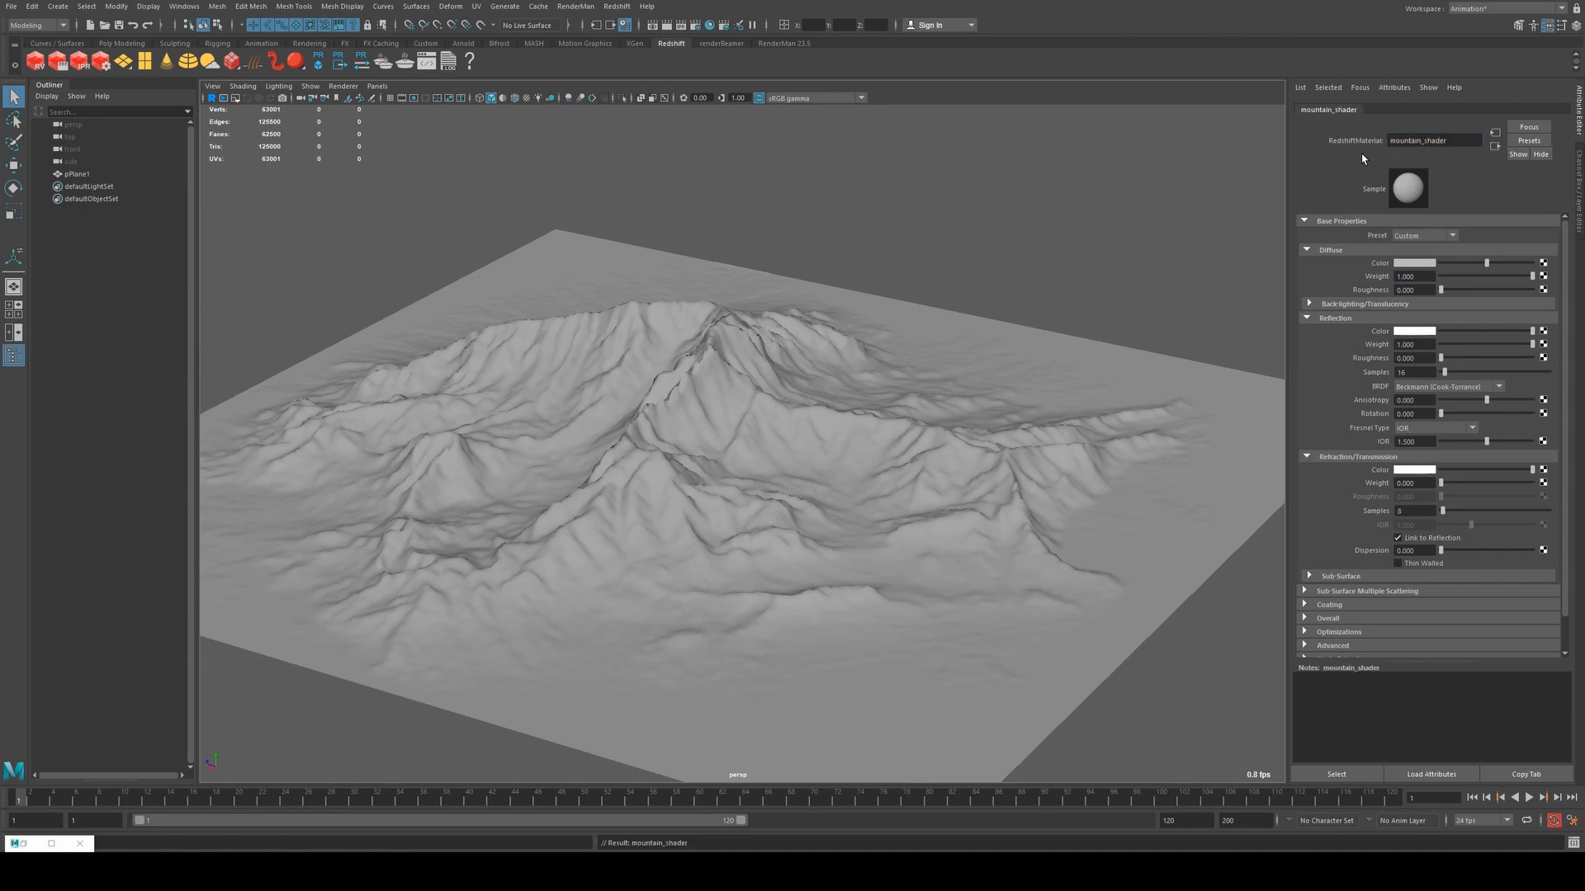
Open the Hypershade and remove the heightmap file texture and its placement node from the graph.
{"action": "left_click", "coordinate": [706, 27]}
{"action": "scroll", "coordinate": [828, 590], "scroll_direction": "down", "scroll_amount": 5}
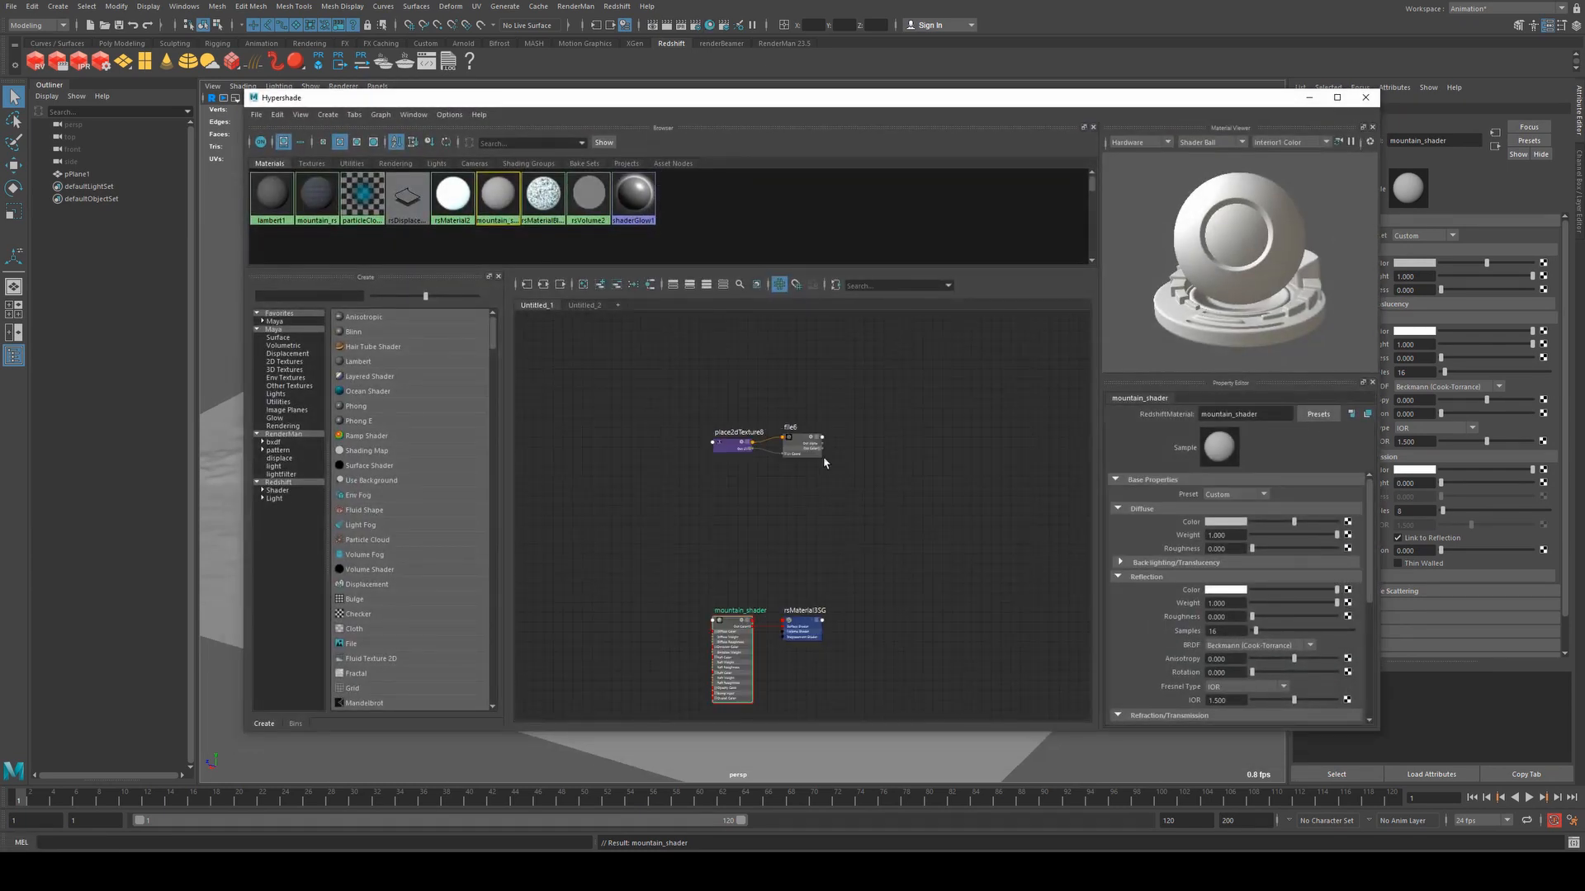
{"action": "left_click_drag", "start_coordinate": [850, 400], "coordinate": [474, 526]}
{"action": "left_click", "coordinate": [619, 284]}
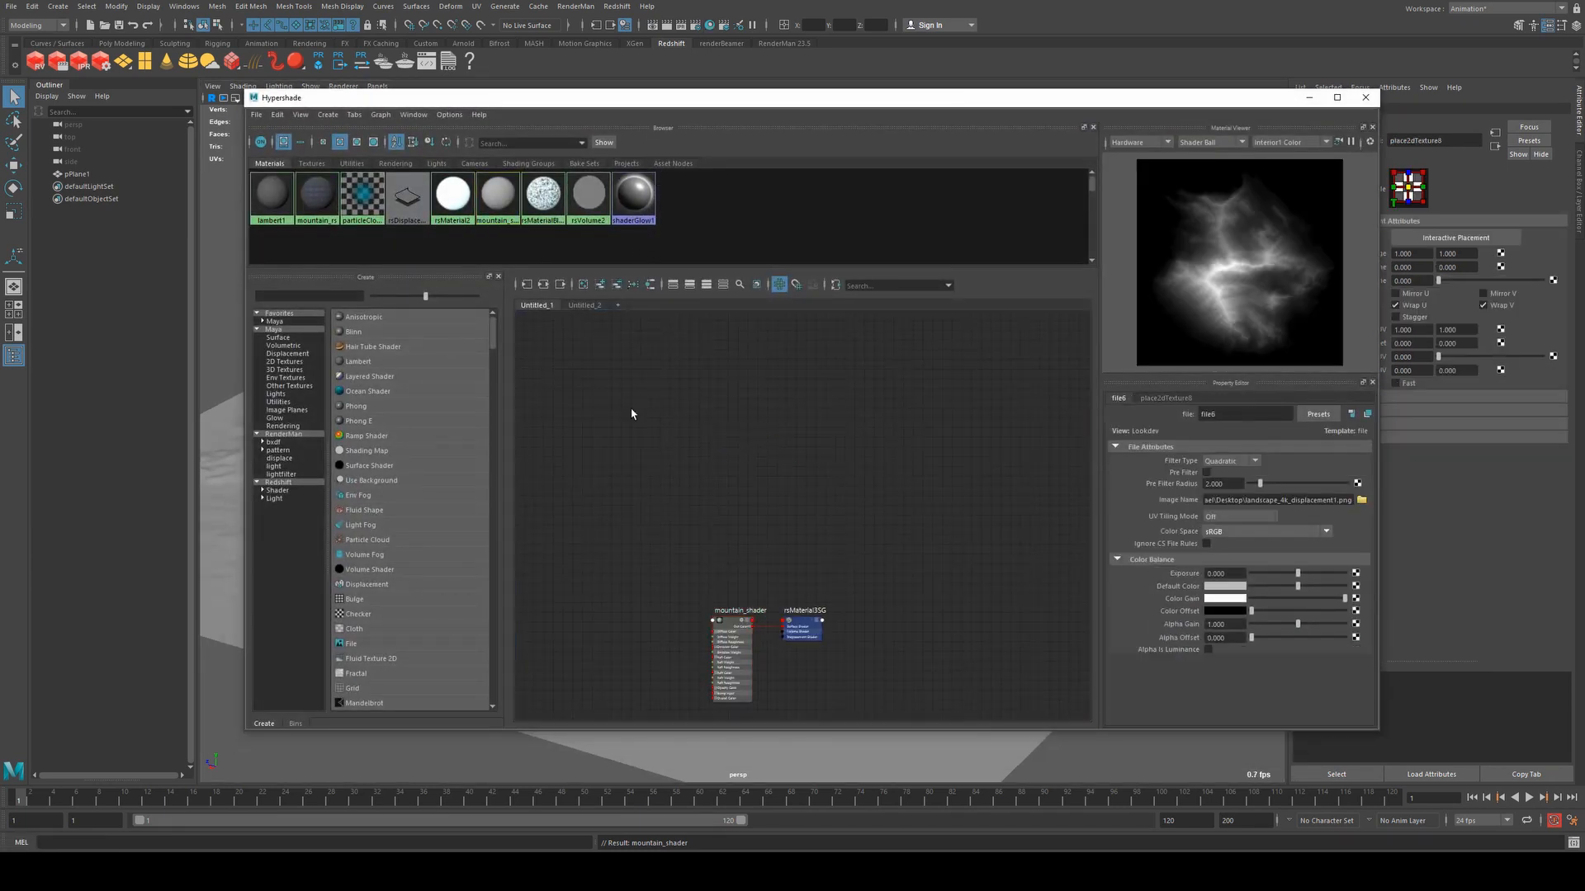
Space mountain_shader away from its shading group and add a RedshiftMaterialBlender node between them.
{"action": "middle_click_drag", "start_coordinate": [837, 641], "coordinate": [841, 558], "text": "alt"}
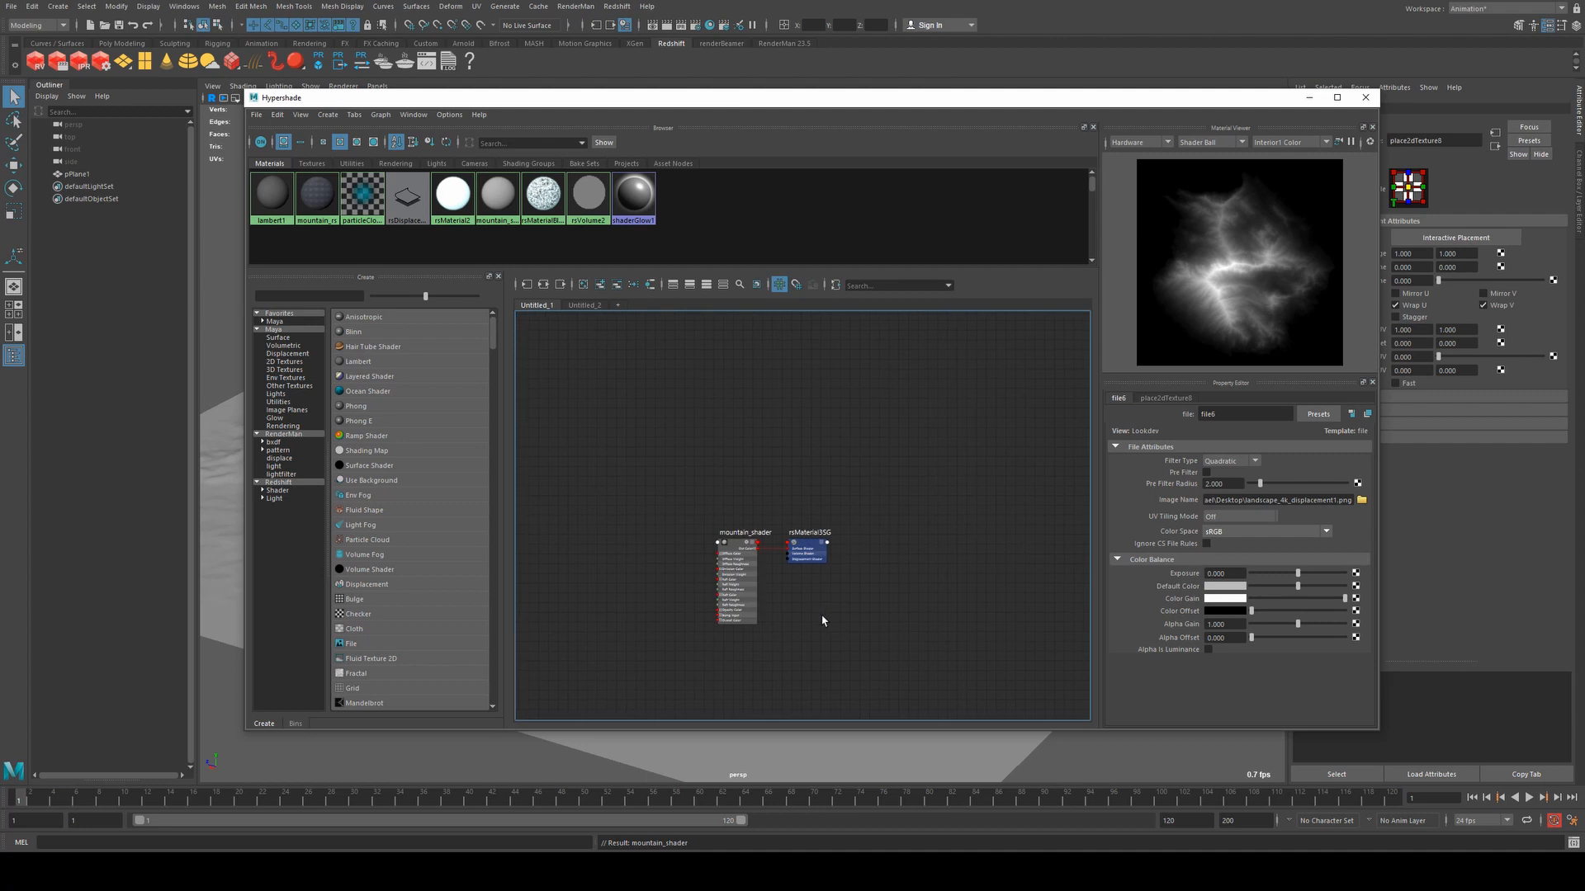
{"action": "middle_click_drag", "start_coordinate": [822, 620], "coordinate": [827, 548], "text": "alt"}
{"action": "left_click_drag", "start_coordinate": [740, 492], "coordinate": [612, 459]}
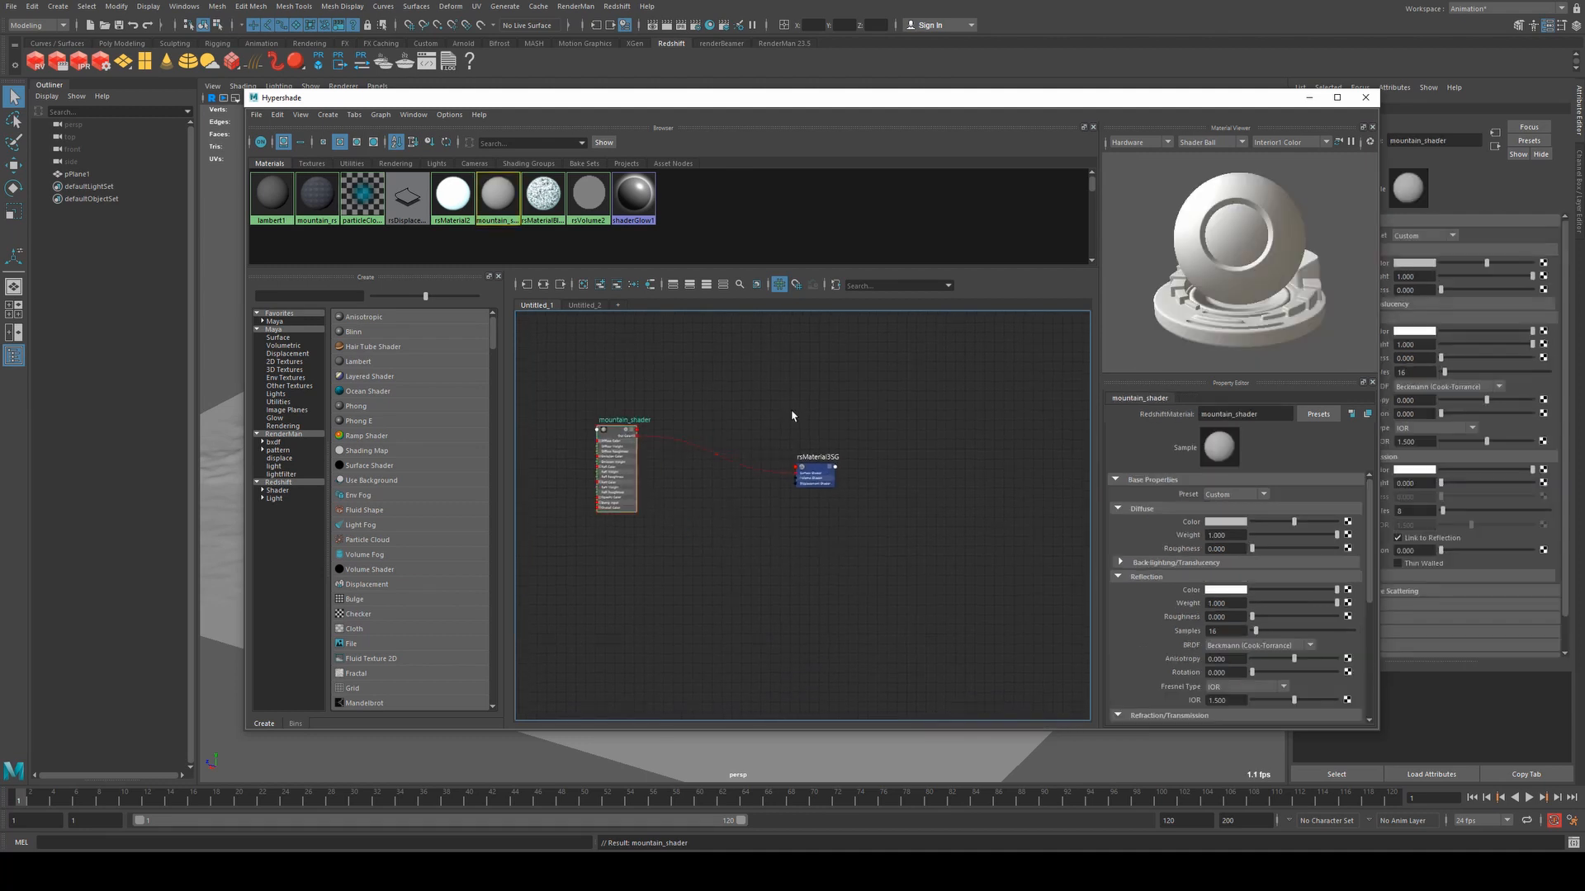
{"action": "middle_click_drag", "start_coordinate": [571, 384], "coordinate": [637, 358], "text": "alt"}
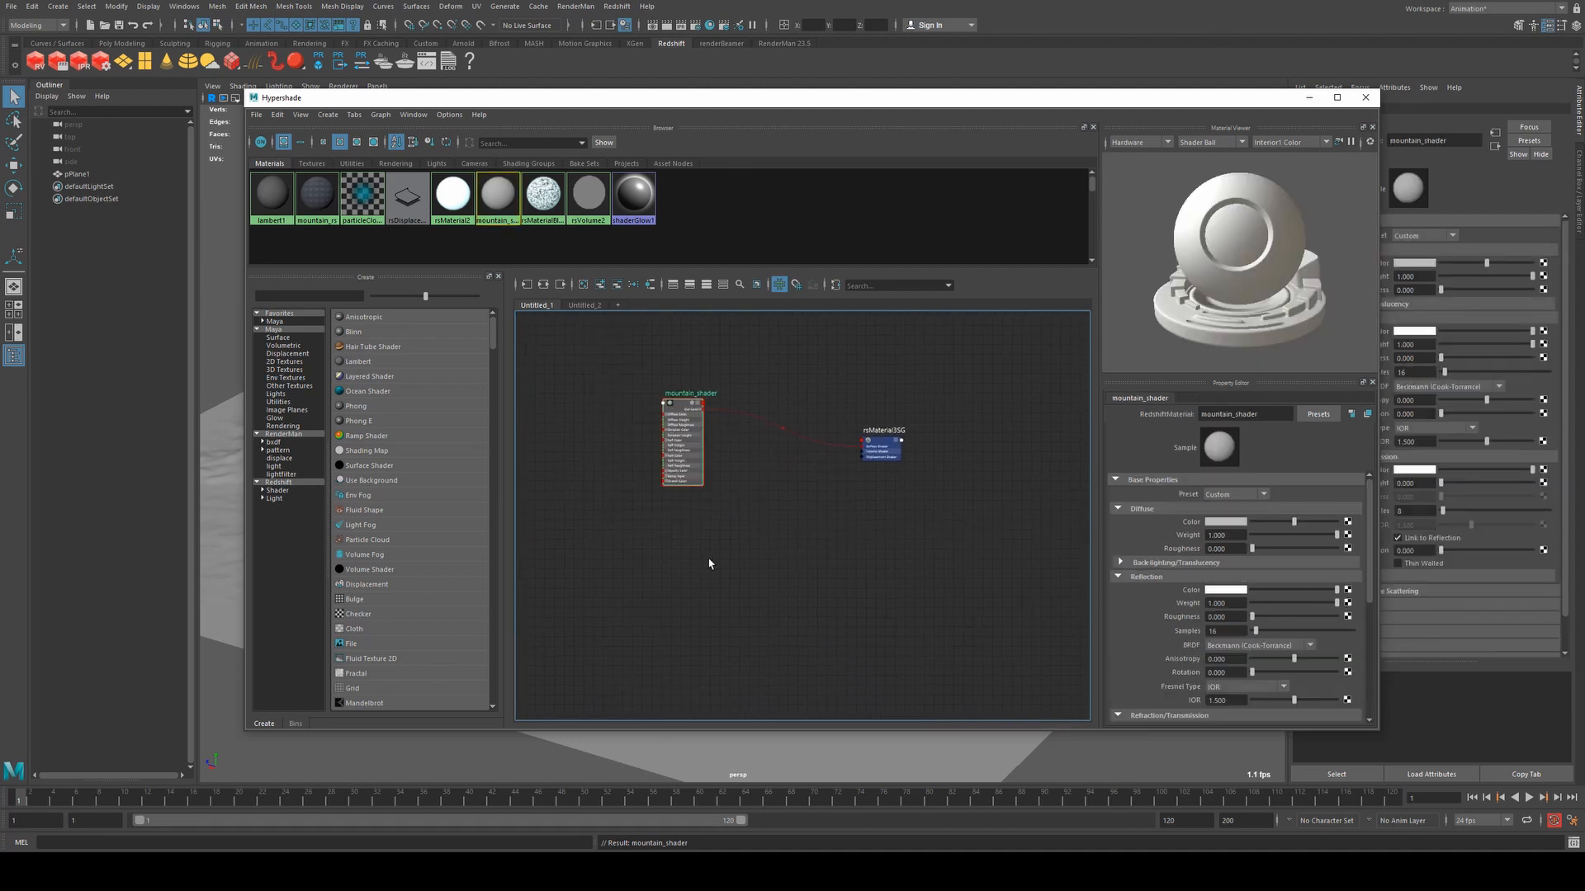
{"action": "left_click", "coordinate": [281, 491]}
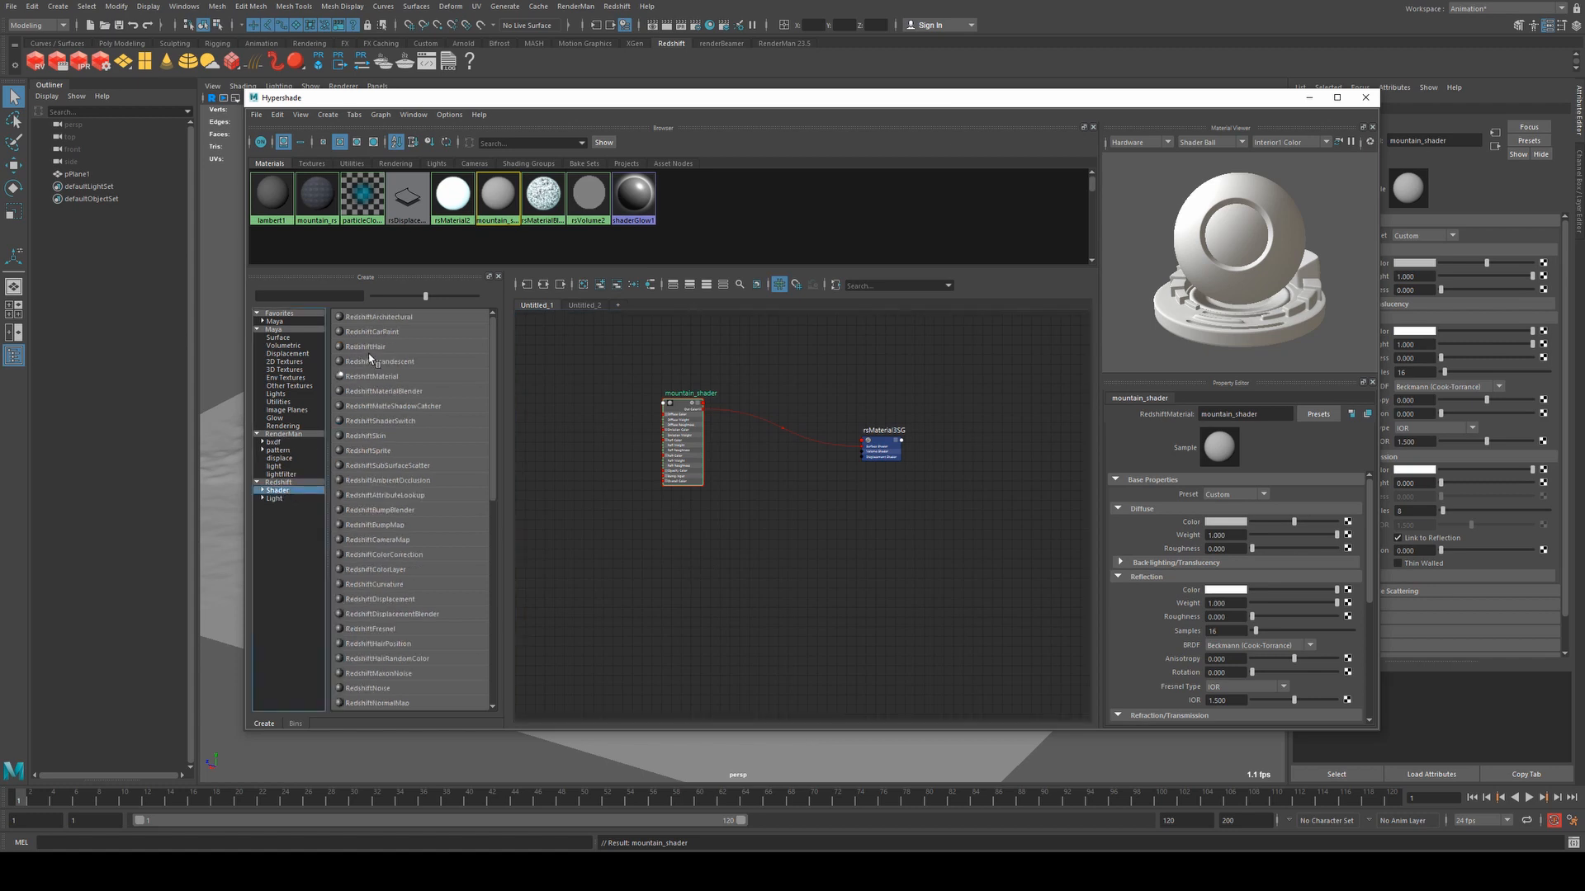
{"action": "left_click", "coordinate": [402, 393]}
{"action": "left_click_drag", "start_coordinate": [743, 581], "coordinate": [768, 477]}
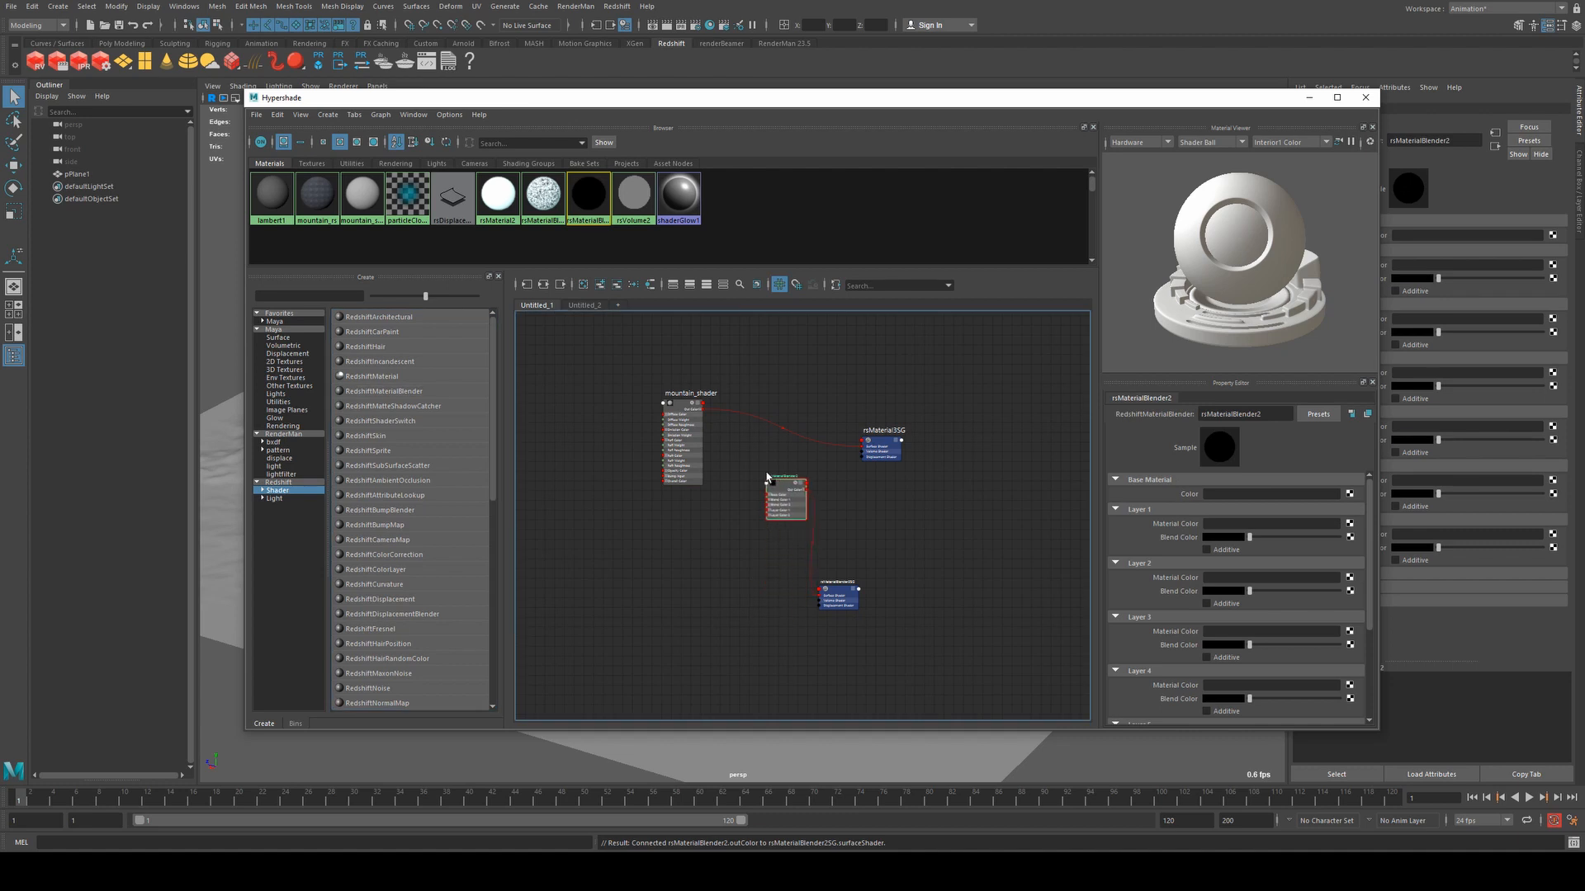
Route mountain_shader through the blender's Base Color into the rsMaterial3SG surface shader, and remove the blender's own shading group.
{"action": "scroll", "coordinate": [712, 476], "scroll_direction": "up", "scroll_amount": 3}
{"action": "left_click_drag", "start_coordinate": [706, 370], "coordinate": [817, 513]}
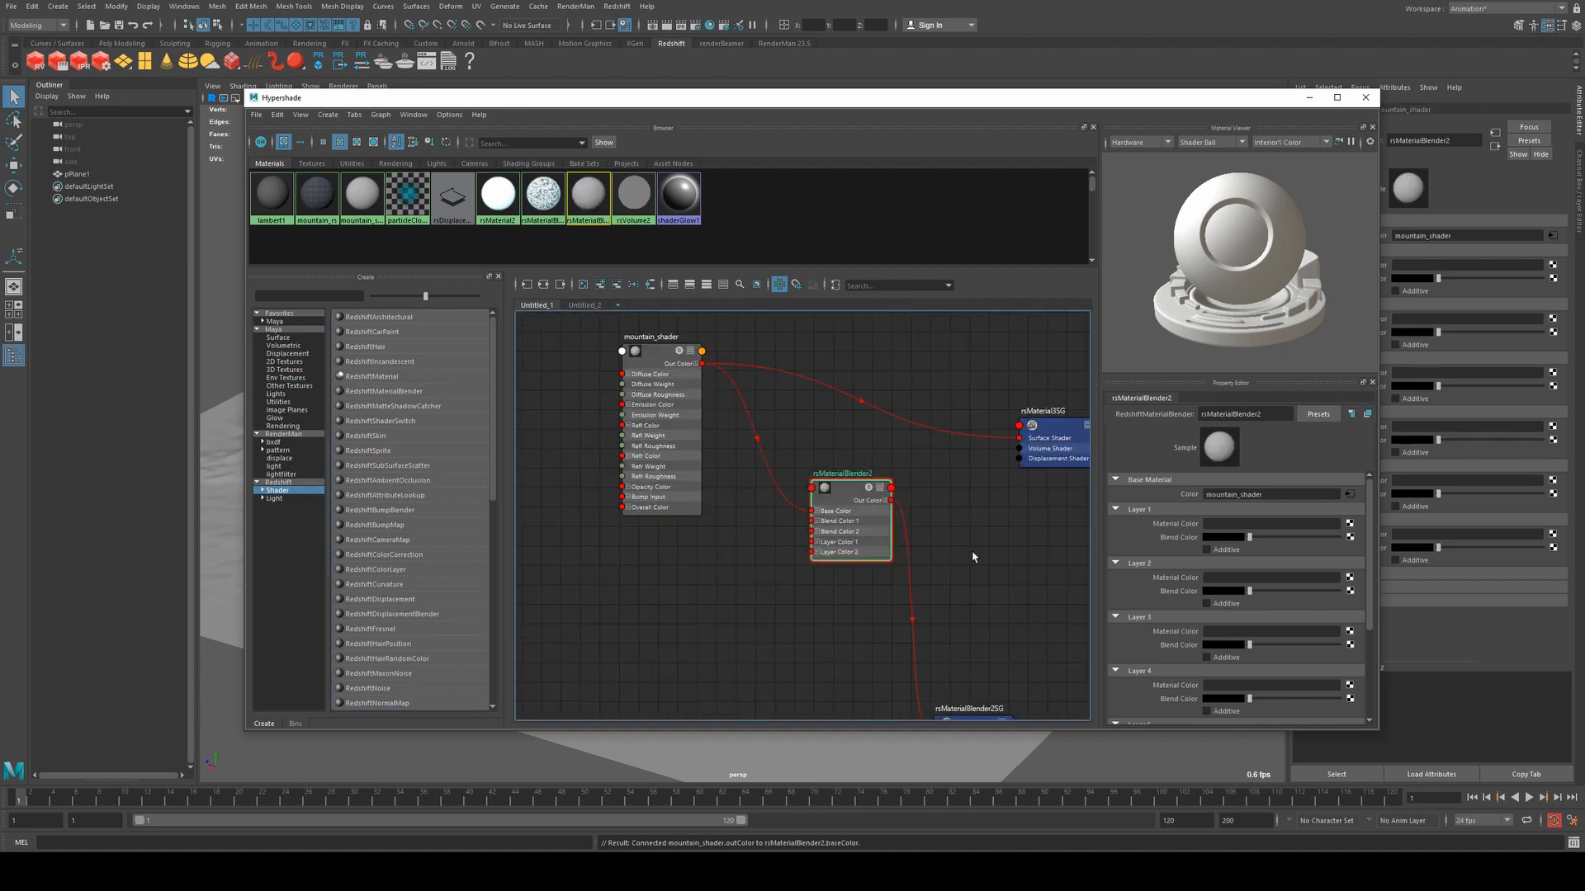
{"action": "middle_click_drag", "start_coordinate": [973, 555], "coordinate": [896, 506], "text": "alt"}
{"action": "left_click_drag", "start_coordinate": [830, 446], "coordinate": [943, 398]}
{"action": "left_click_drag", "start_coordinate": [983, 597], "coordinate": [801, 685]}
{"action": "left_click", "coordinate": [801, 665]}
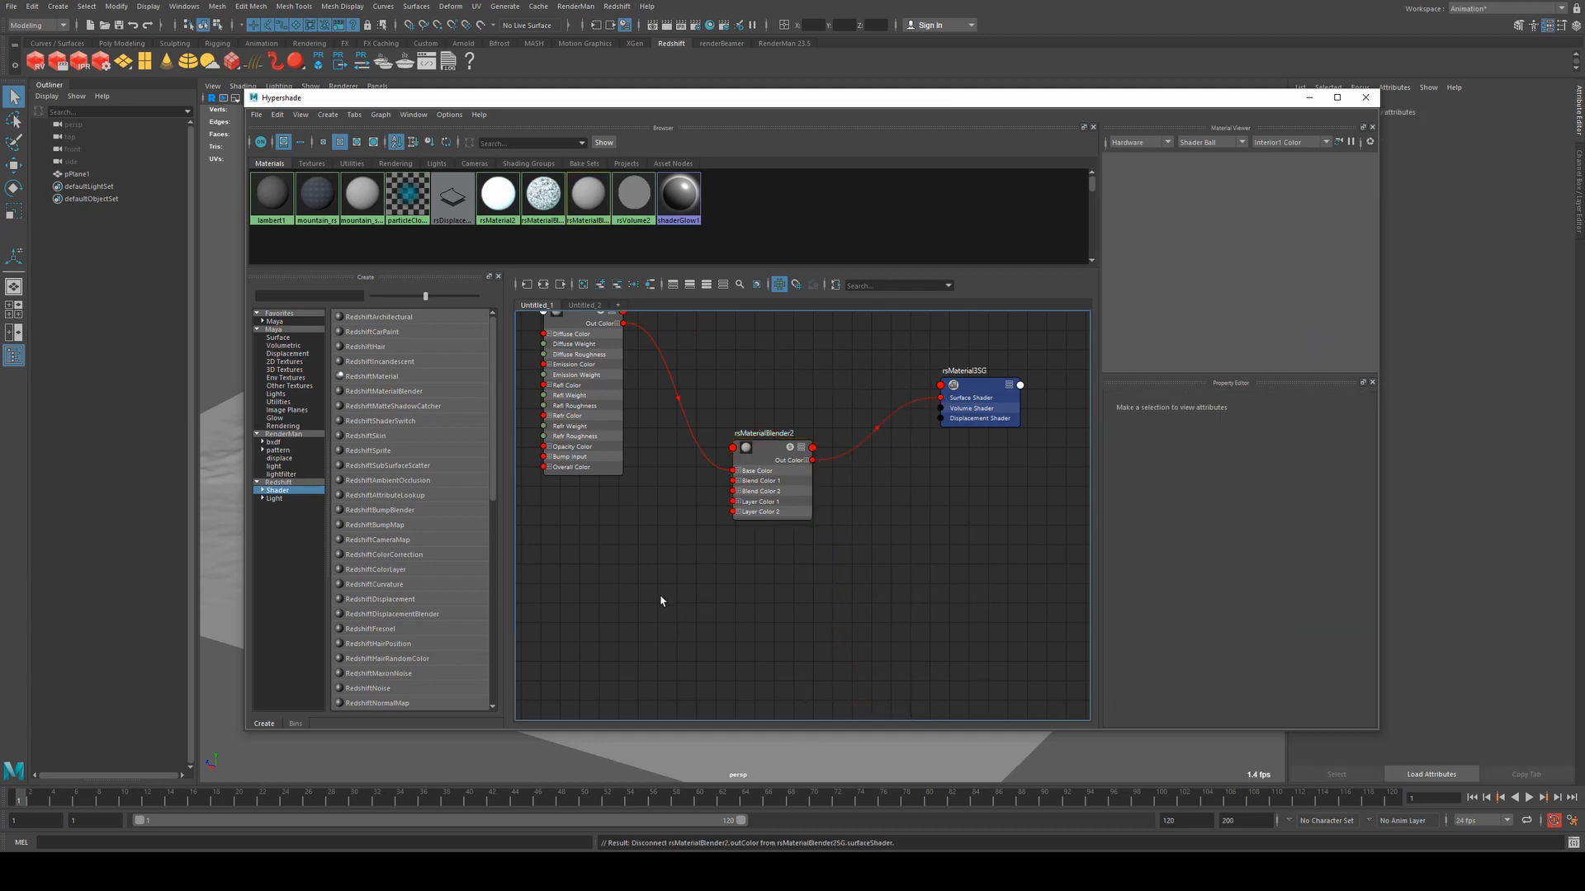
Add a second RedshiftMaterial, delete its shading group and connect the material's Out Color to the blender's Blend Color 1.
{"action": "middle_click_drag", "start_coordinate": [661, 597], "coordinate": [852, 634], "text": "alt"}
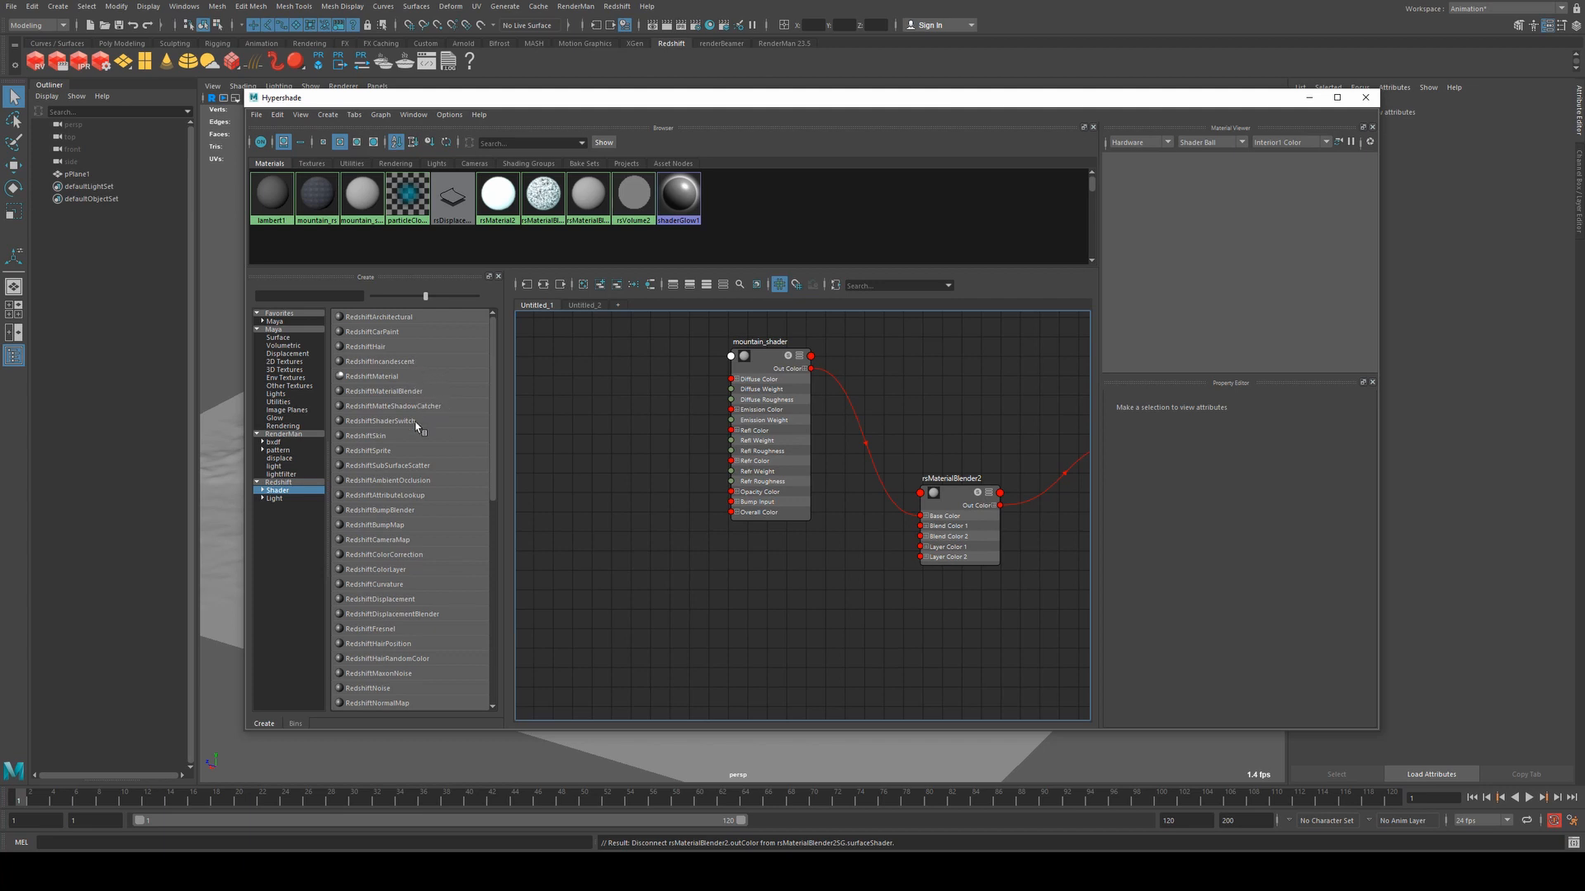
{"action": "left_click", "coordinate": [380, 377]}
{"action": "left_click", "coordinate": [876, 629]}
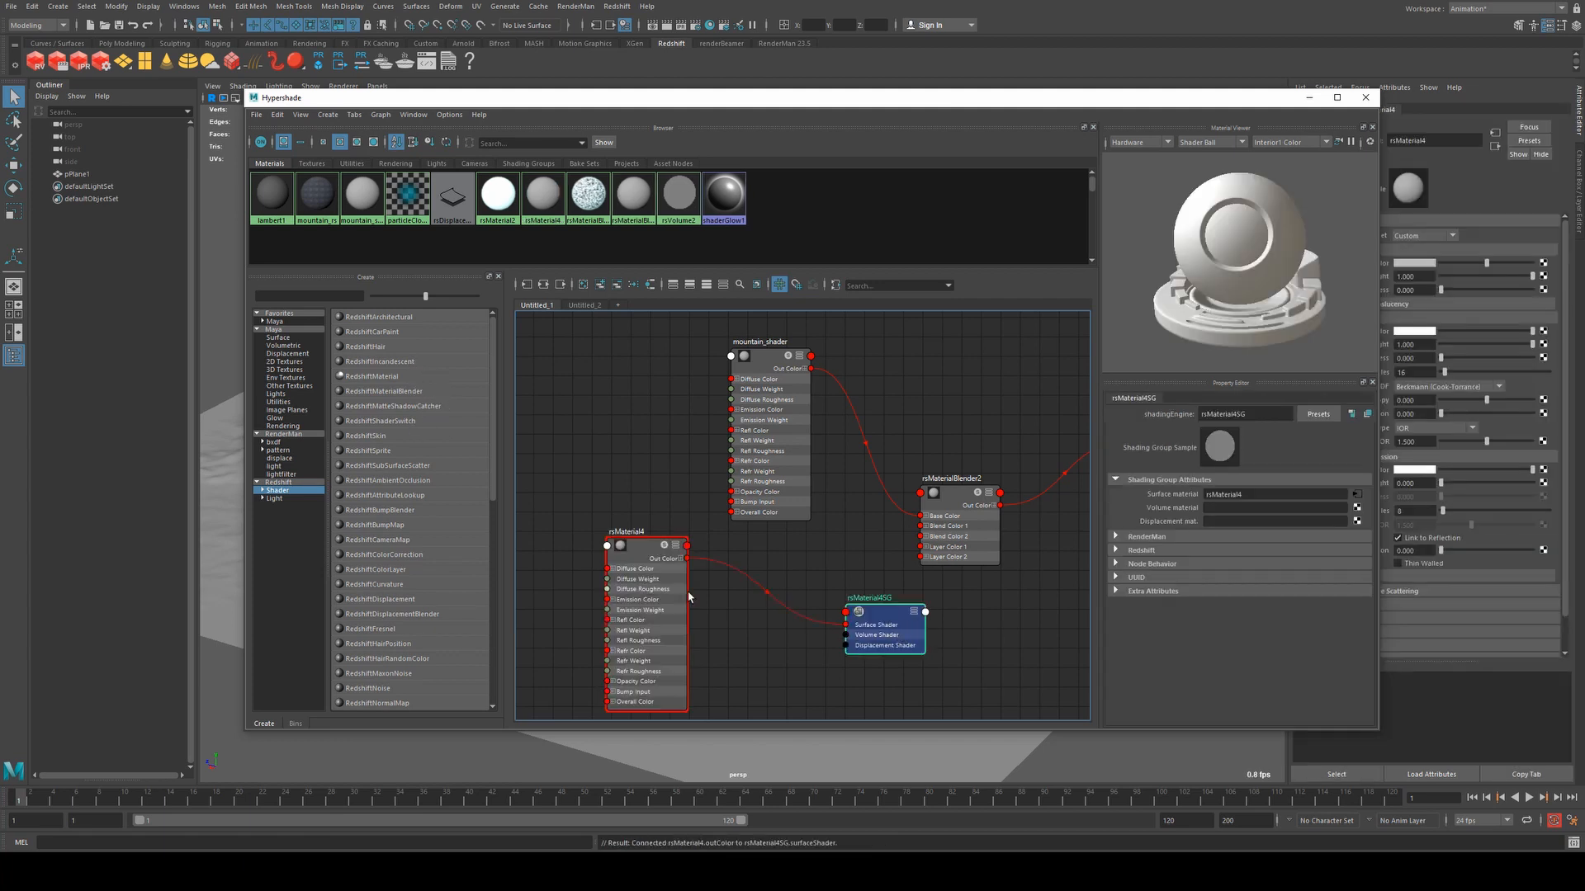
{"action": "key", "text": "Delete"}
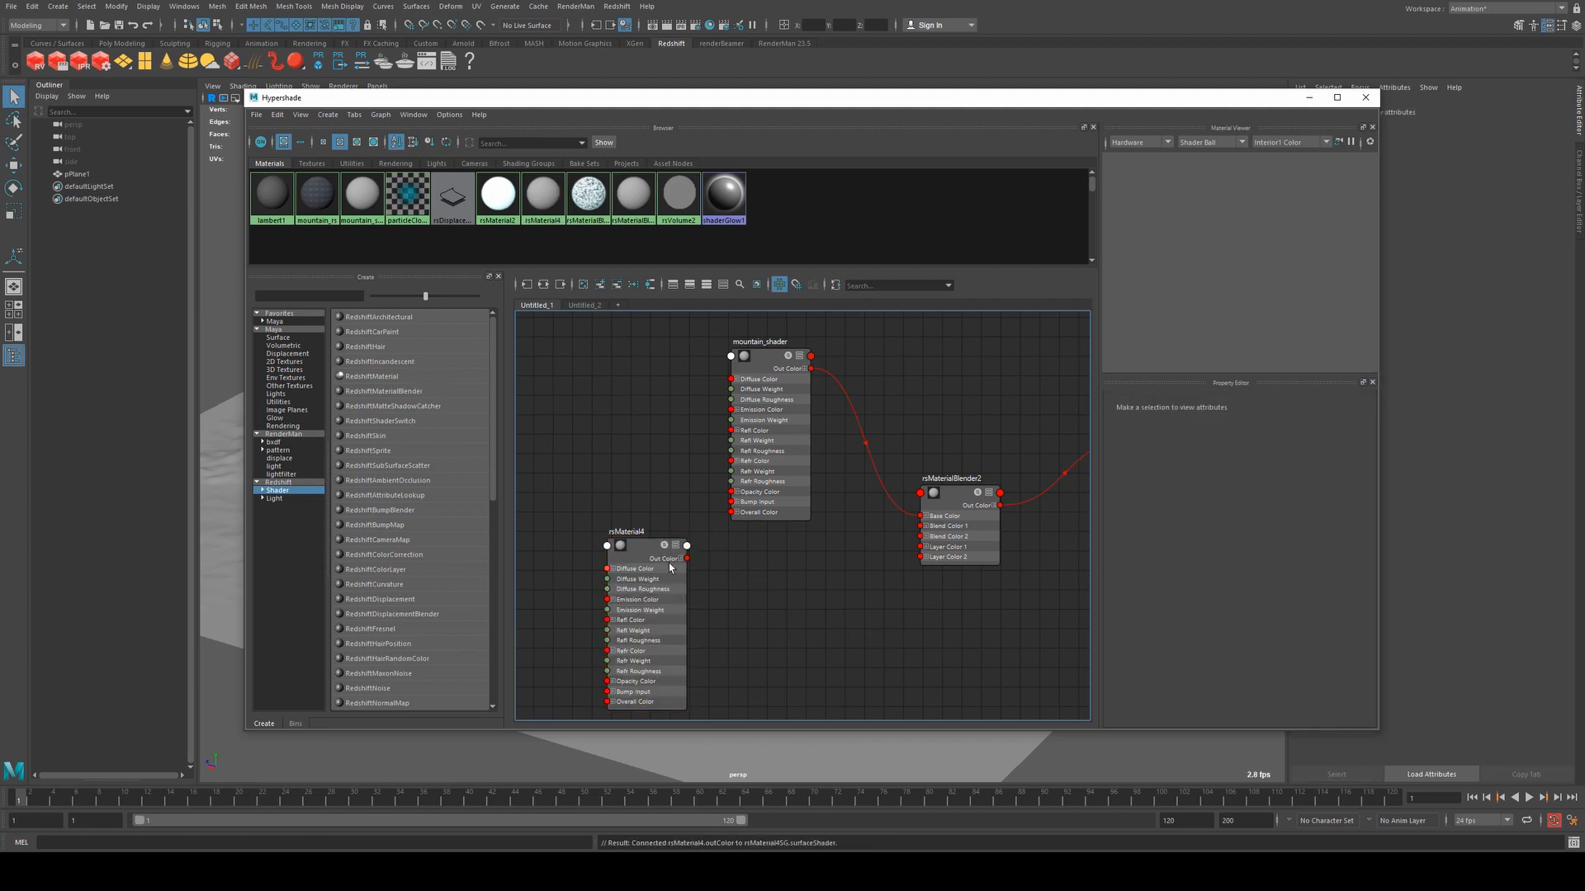
{"action": "left_click_drag", "start_coordinate": [685, 596], "coordinate": [921, 526]}
Rename mountain_shader as mountain_base and the second Redshift material as snow, lining the snow node up beneath it.
{"action": "double_click", "coordinate": [775, 341]}
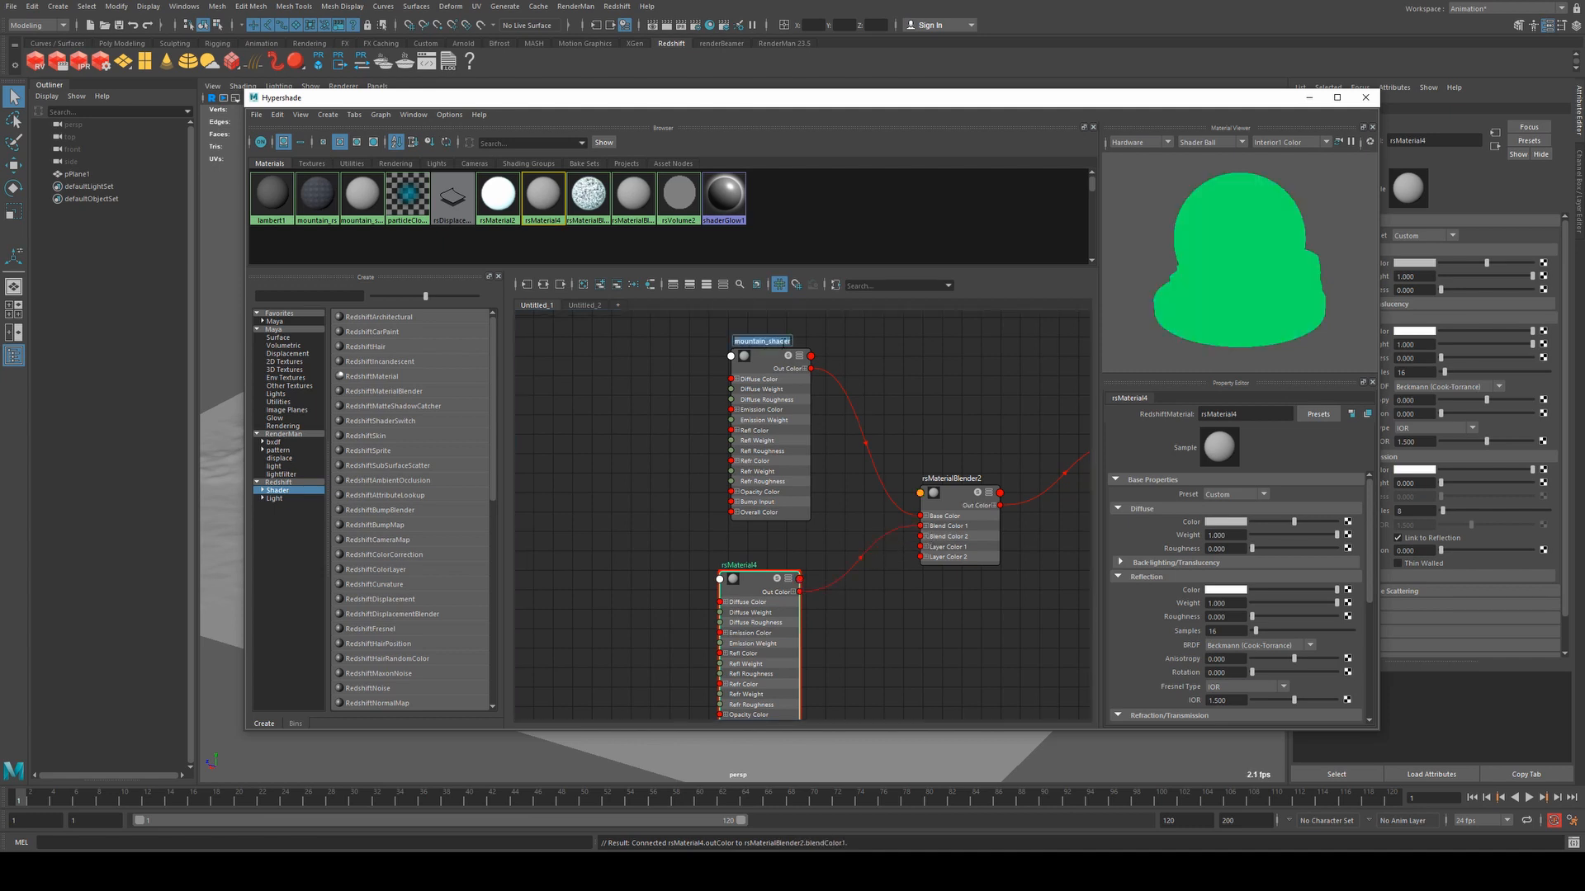
{"action": "left_click", "coordinate": [773, 342]}
{"action": "left_click_drag", "start_coordinate": [770, 340], "coordinate": [806, 347]}
{"action": "type", "text": "bas"}
{"action": "key", "text": "Return"}
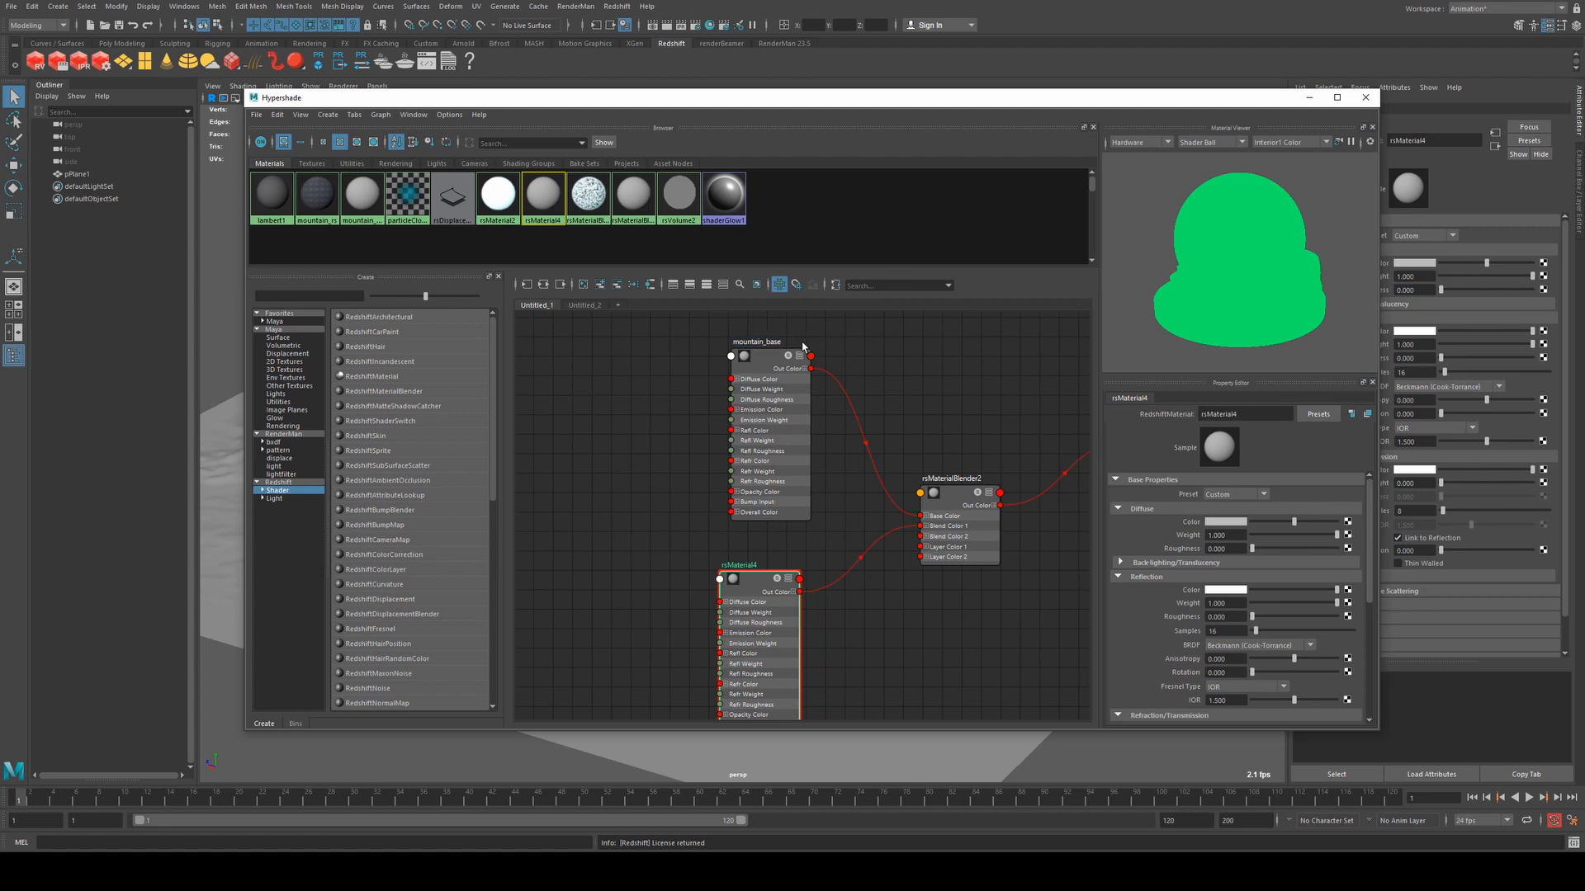
{"action": "double_click", "coordinate": [741, 566]}
{"action": "type", "text": "snow"}
{"action": "key", "text": "Return"}
{"action": "left_click_drag", "start_coordinate": [751, 577], "coordinate": [763, 571]}
{"action": "scroll", "coordinate": [884, 600], "scroll_direction": "down", "scroll_amount": 3}
{"action": "left_click", "coordinate": [798, 427]}
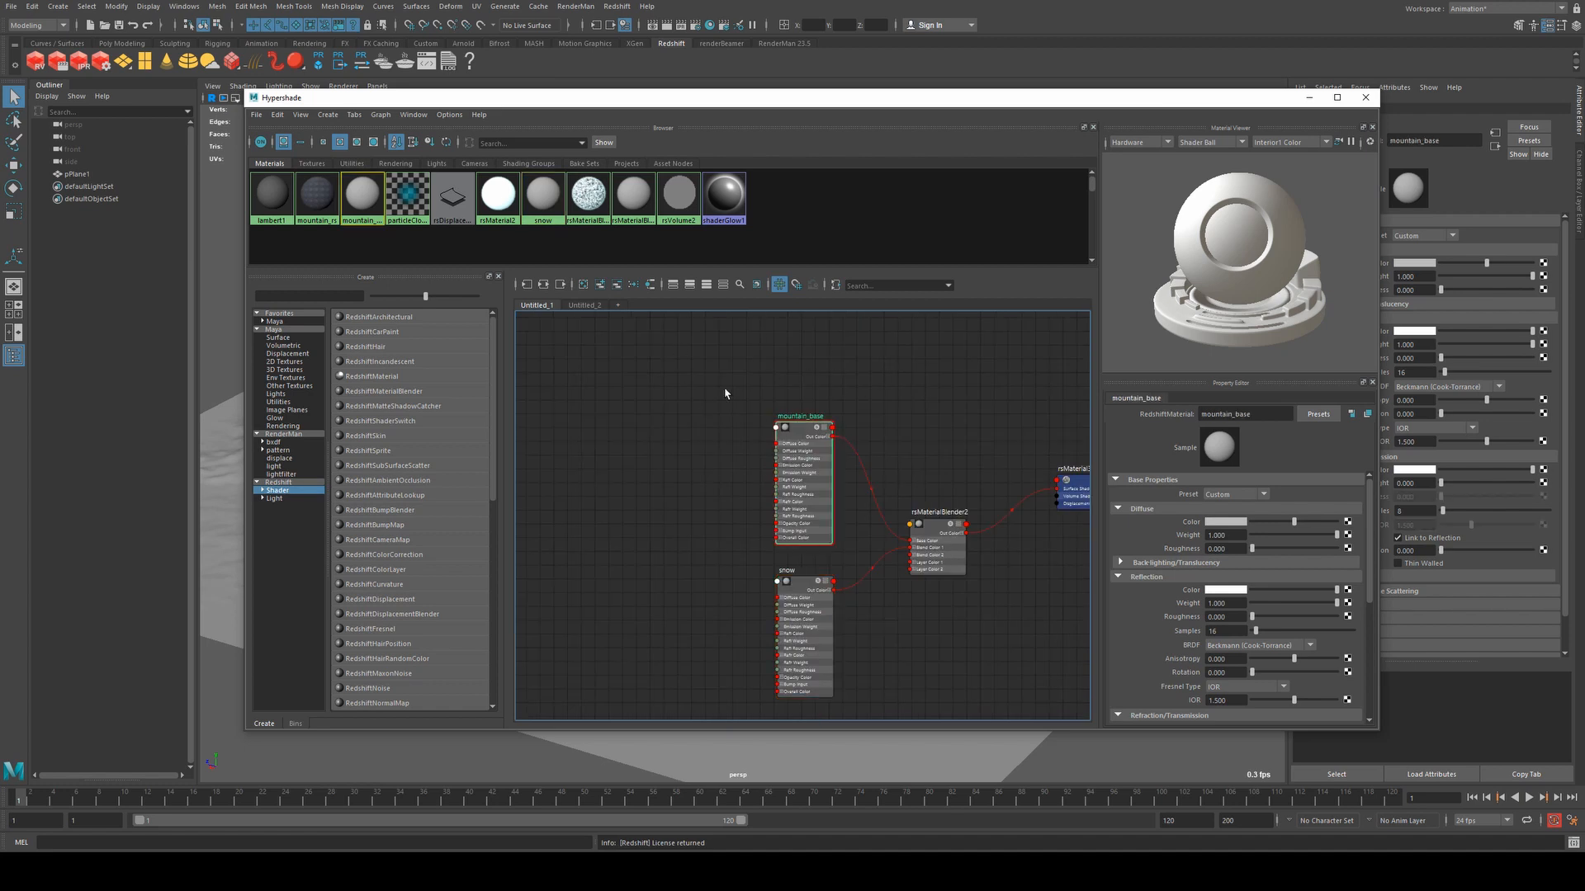
Add a RedshiftTriPlanar node to the graph and place it beside the mountain_base material.
{"action": "left_click_drag", "start_coordinate": [673, 441], "coordinate": [677, 442]}
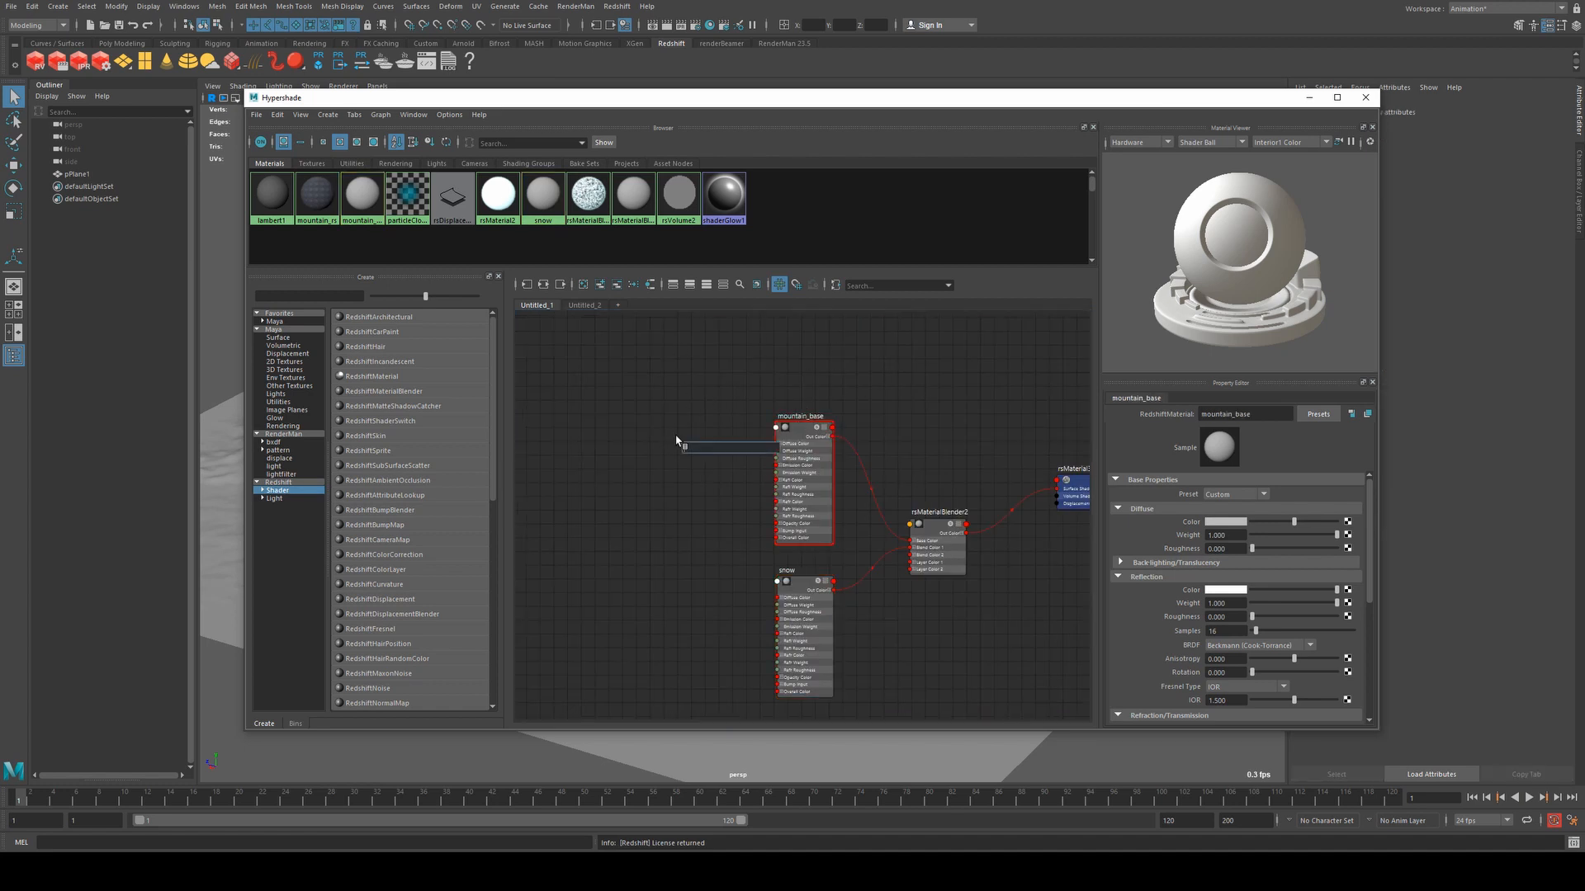
{"action": "type", "text": "tri"}
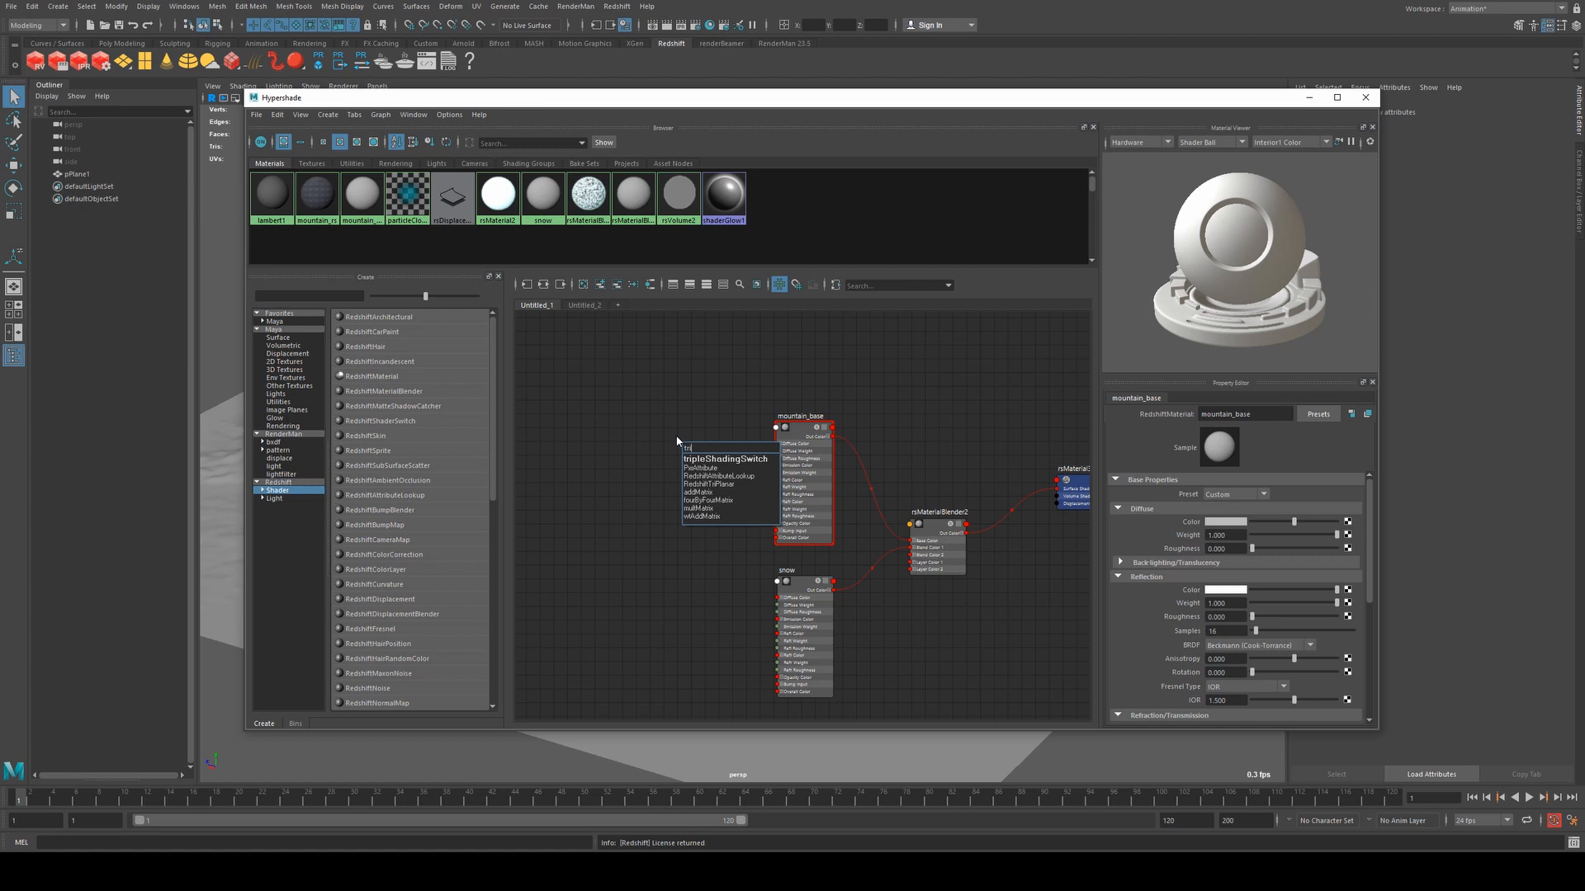
{"action": "type", "text": "plan"}
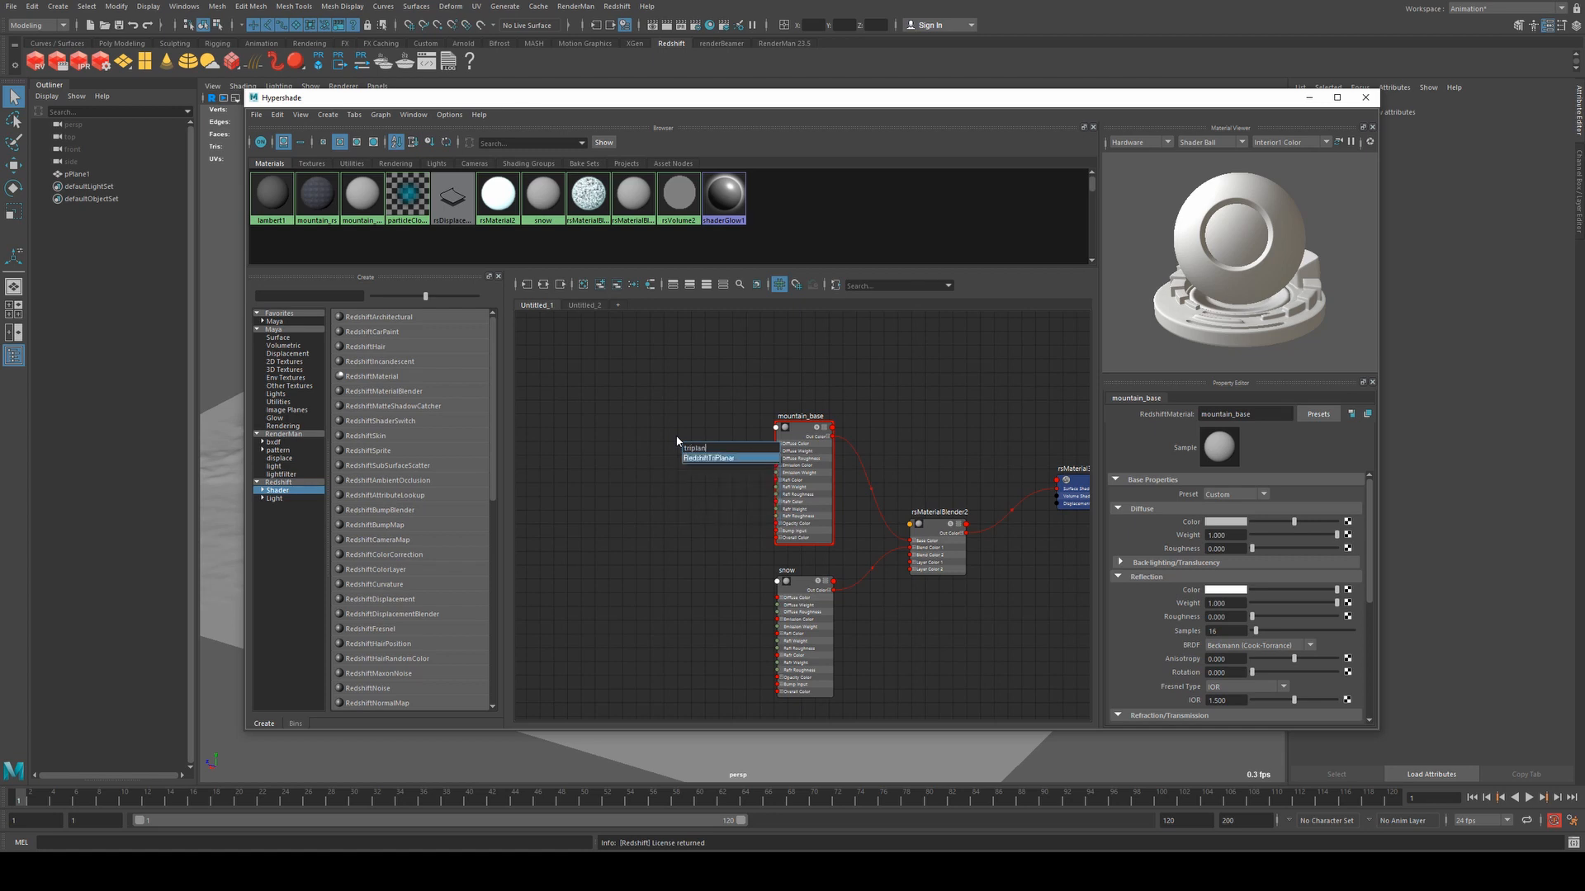
{"action": "key", "text": "Return"}
{"action": "left_click_drag", "start_coordinate": [676, 446], "coordinate": [649, 430]}
Connect the tri-planar node's Out Color to mountain_base's Diffuse Color and turn off Same Image On Each Axis.
{"action": "scroll", "coordinate": [710, 431], "scroll_direction": "up", "scroll_amount": 4}
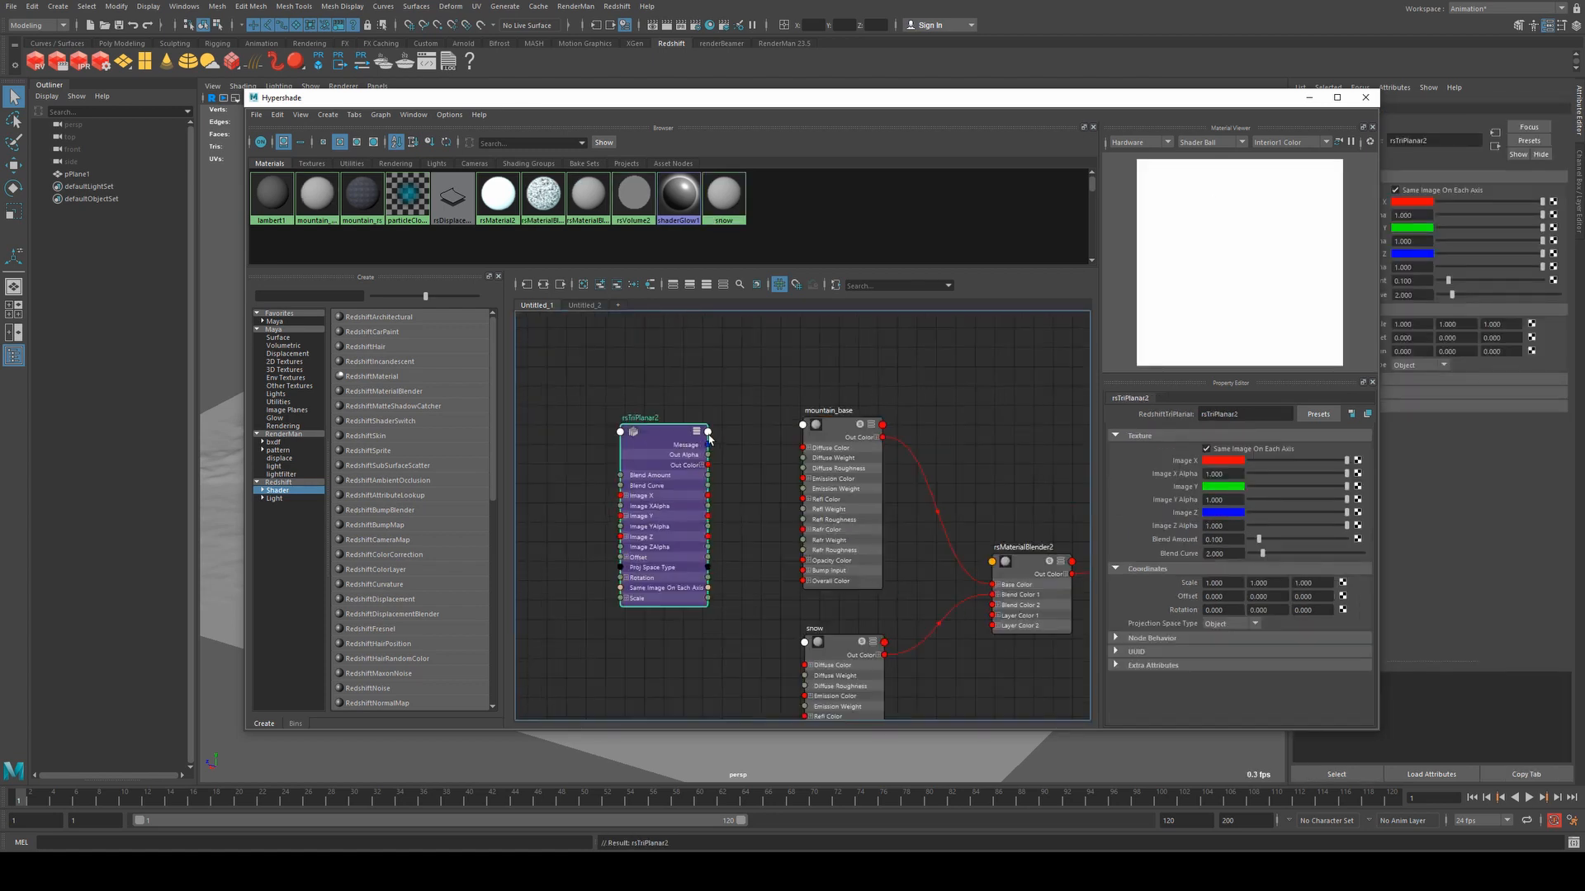
{"action": "left_click_drag", "start_coordinate": [761, 465], "coordinate": [840, 452]}
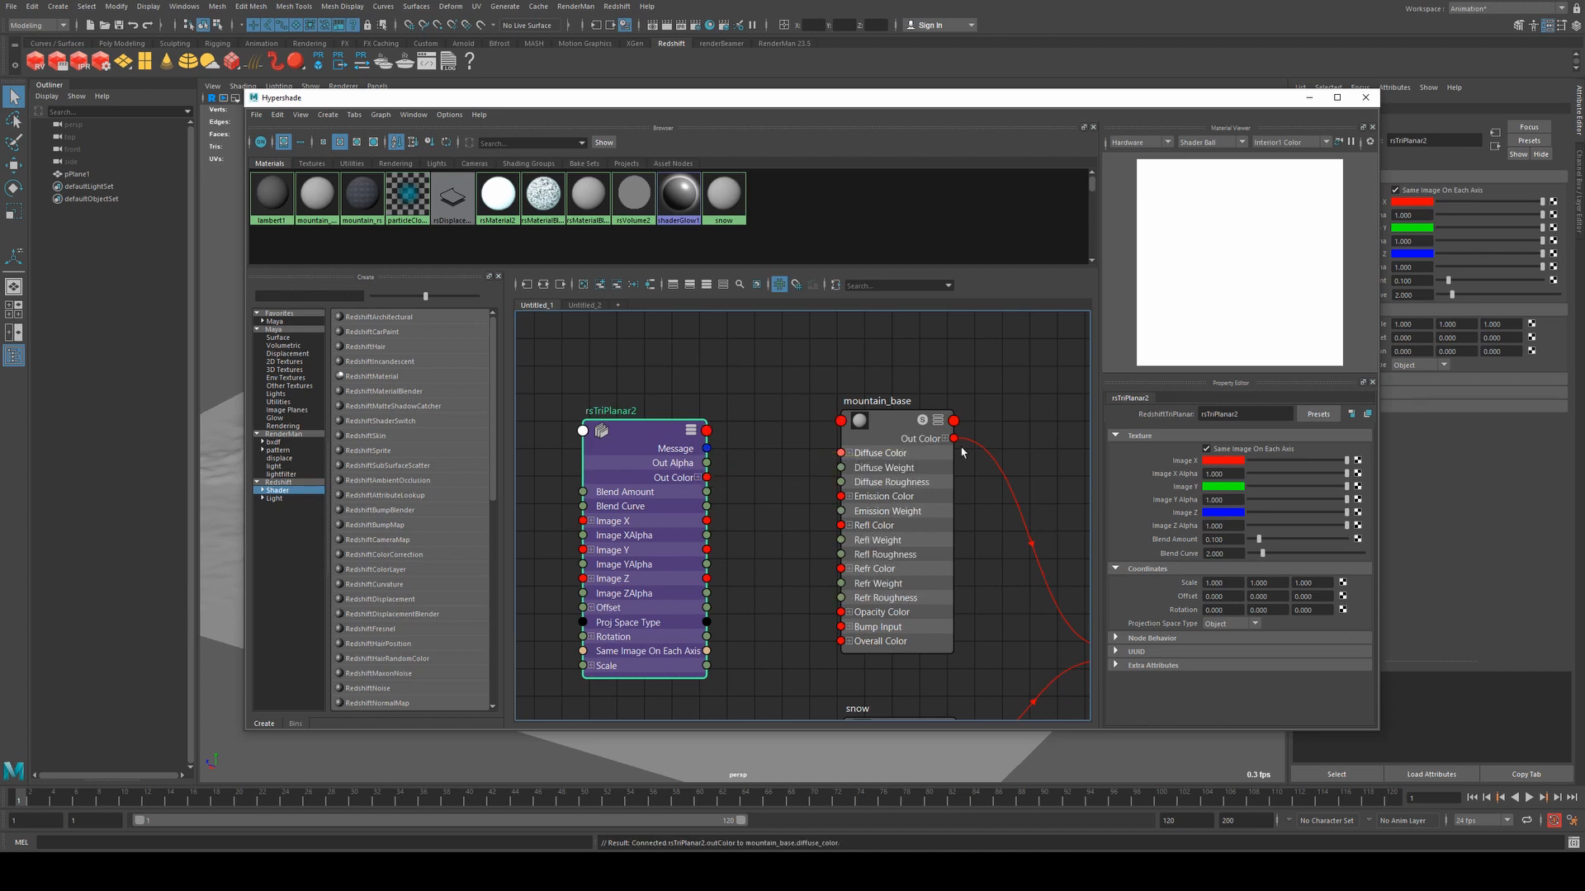
{"action": "left_click", "coordinate": [1208, 450]}
Set the primary and secondary GI engines to Brute Force in the render settings and start a live Redshift render.
{"action": "left_click", "coordinate": [1308, 101]}
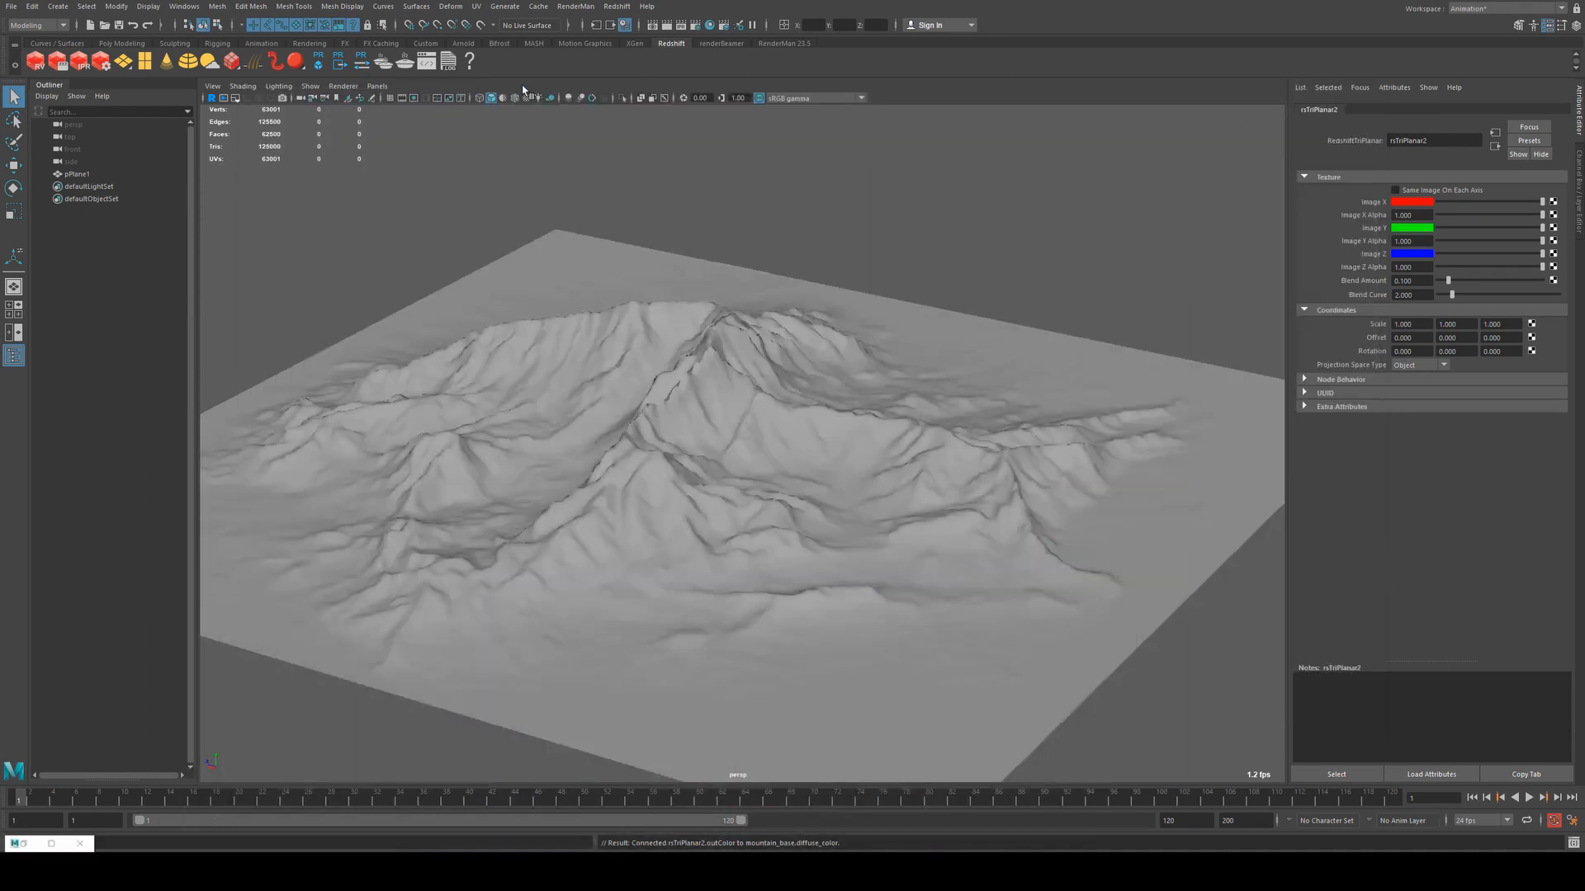
{"action": "left_click", "coordinate": [695, 24]}
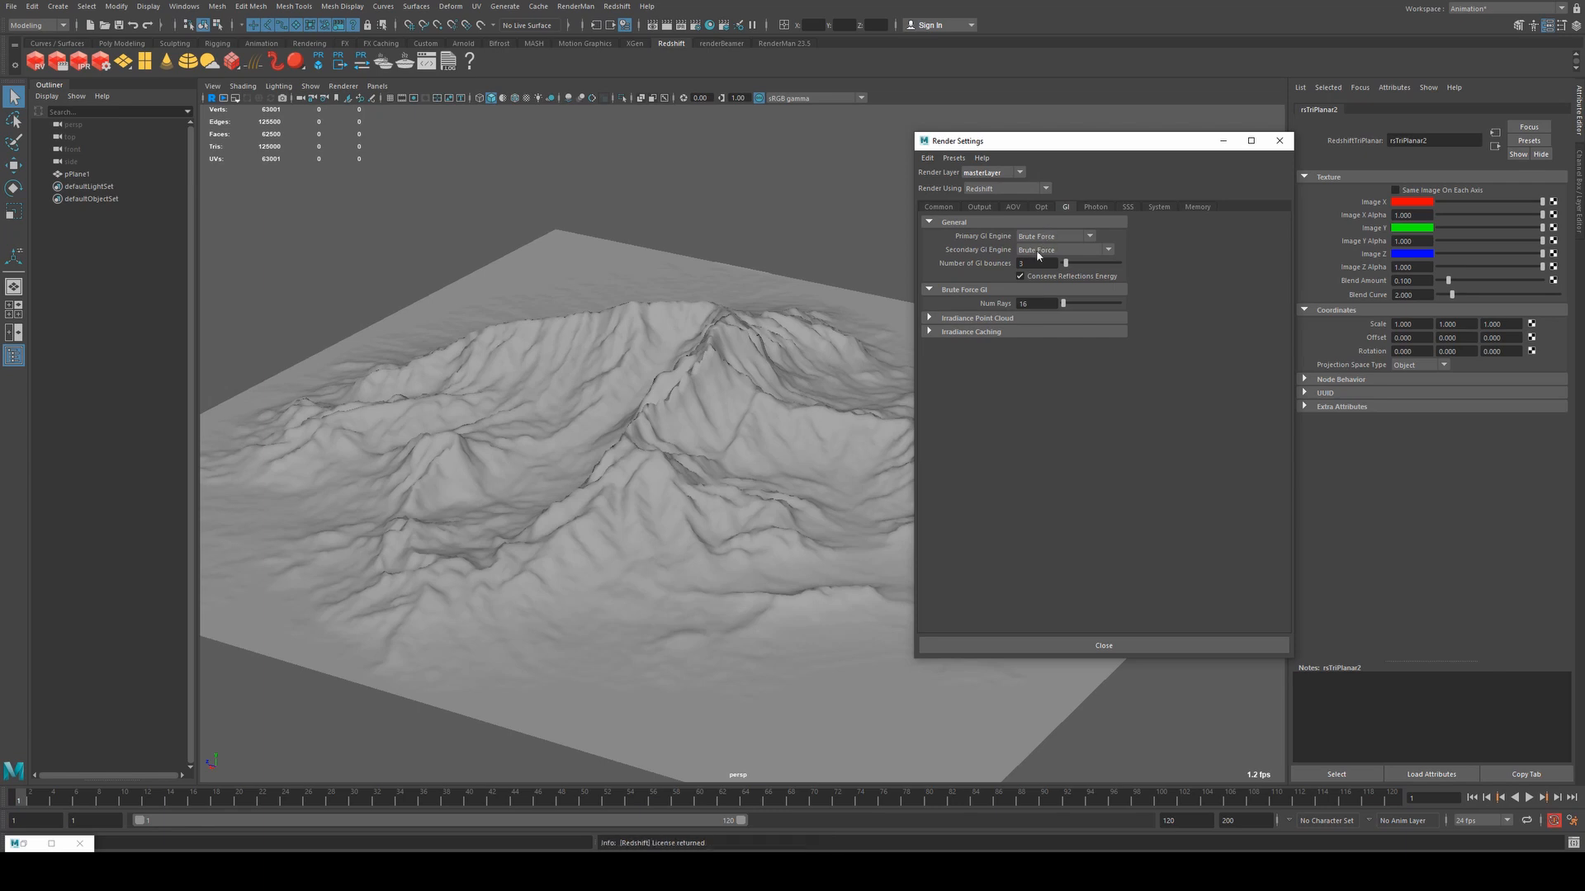
{"action": "left_click", "coordinate": [1280, 140]}
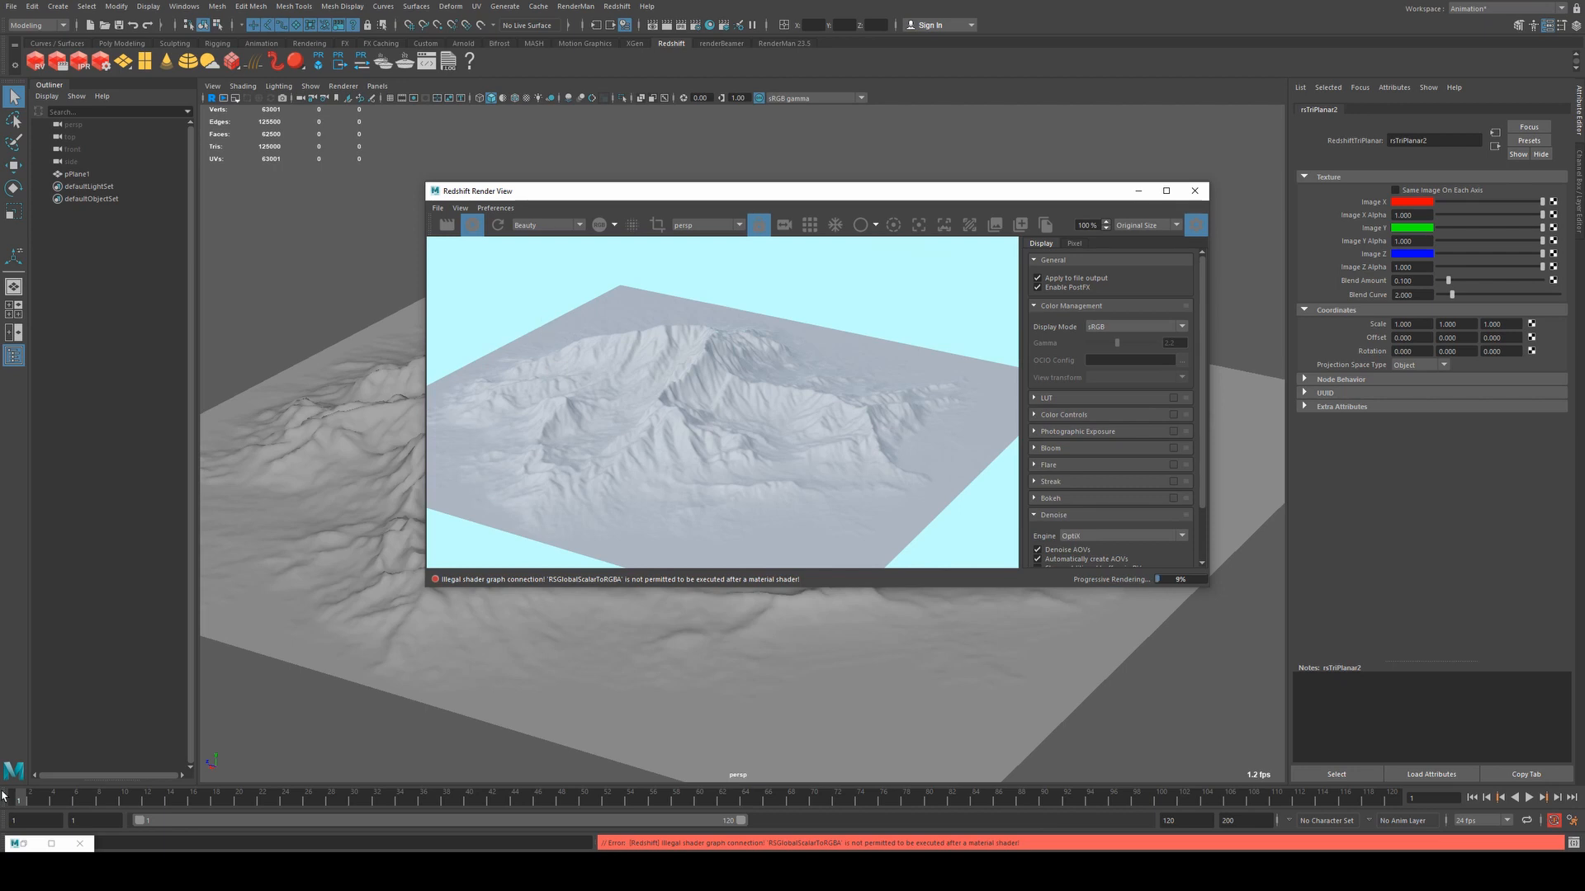
Reroute the snow material's Out Color from the blender's Blend Color 1 to Layer Color 1.
{"action": "left_click", "coordinate": [27, 843]}
{"action": "middle_click_drag", "start_coordinate": [1002, 421], "coordinate": [585, 272], "text": "alt"}
{"action": "left_click", "coordinate": [723, 465]}
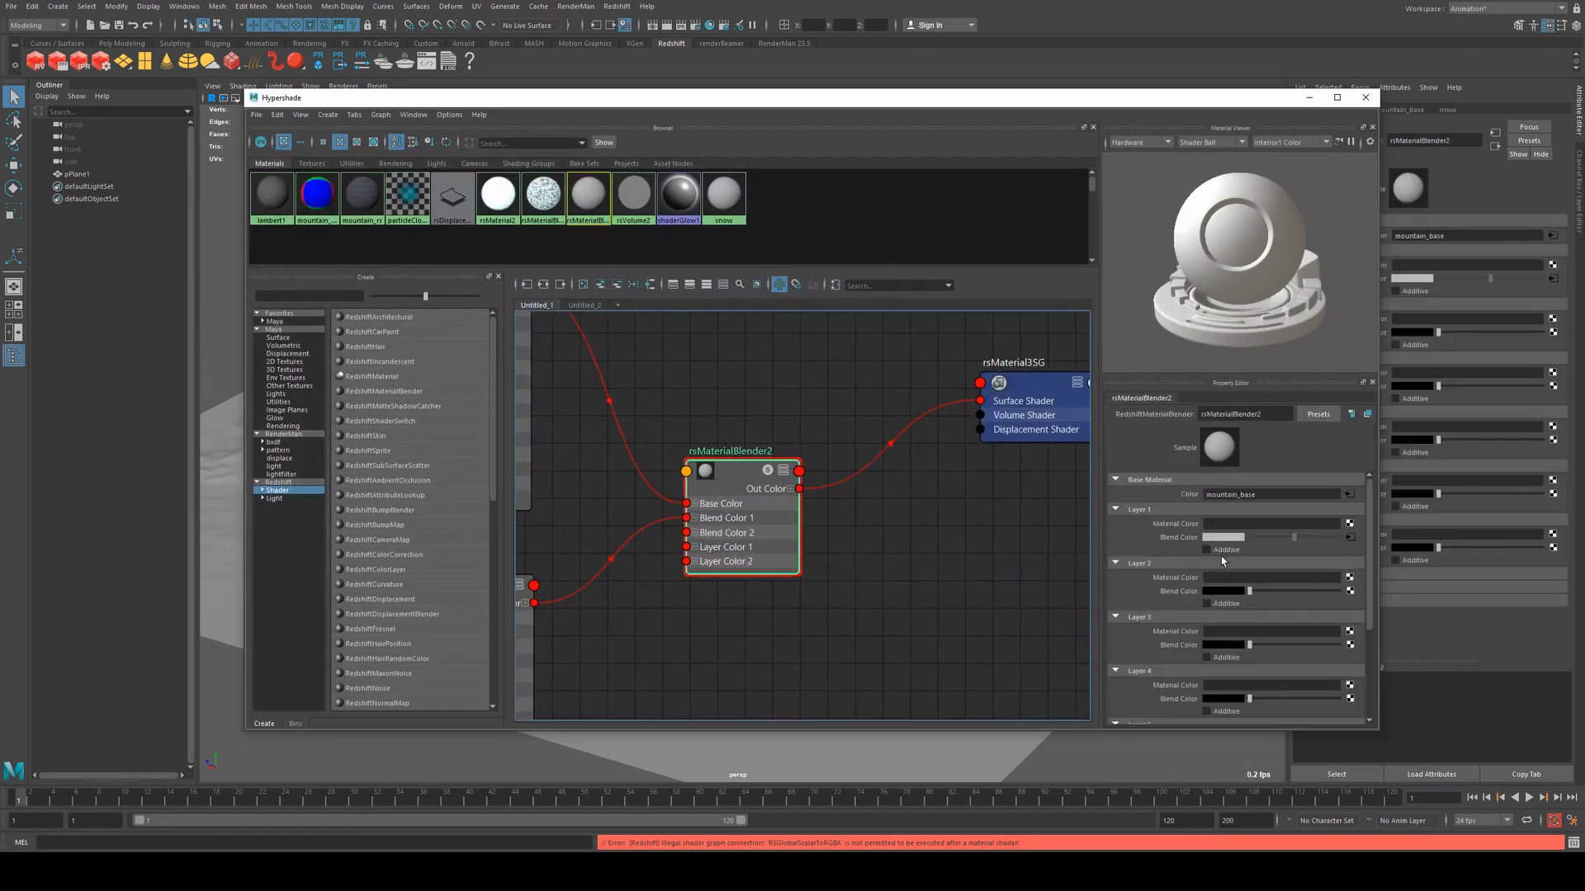
{"action": "middle_click_drag", "start_coordinate": [611, 507], "coordinate": [743, 437], "text": "alt"}
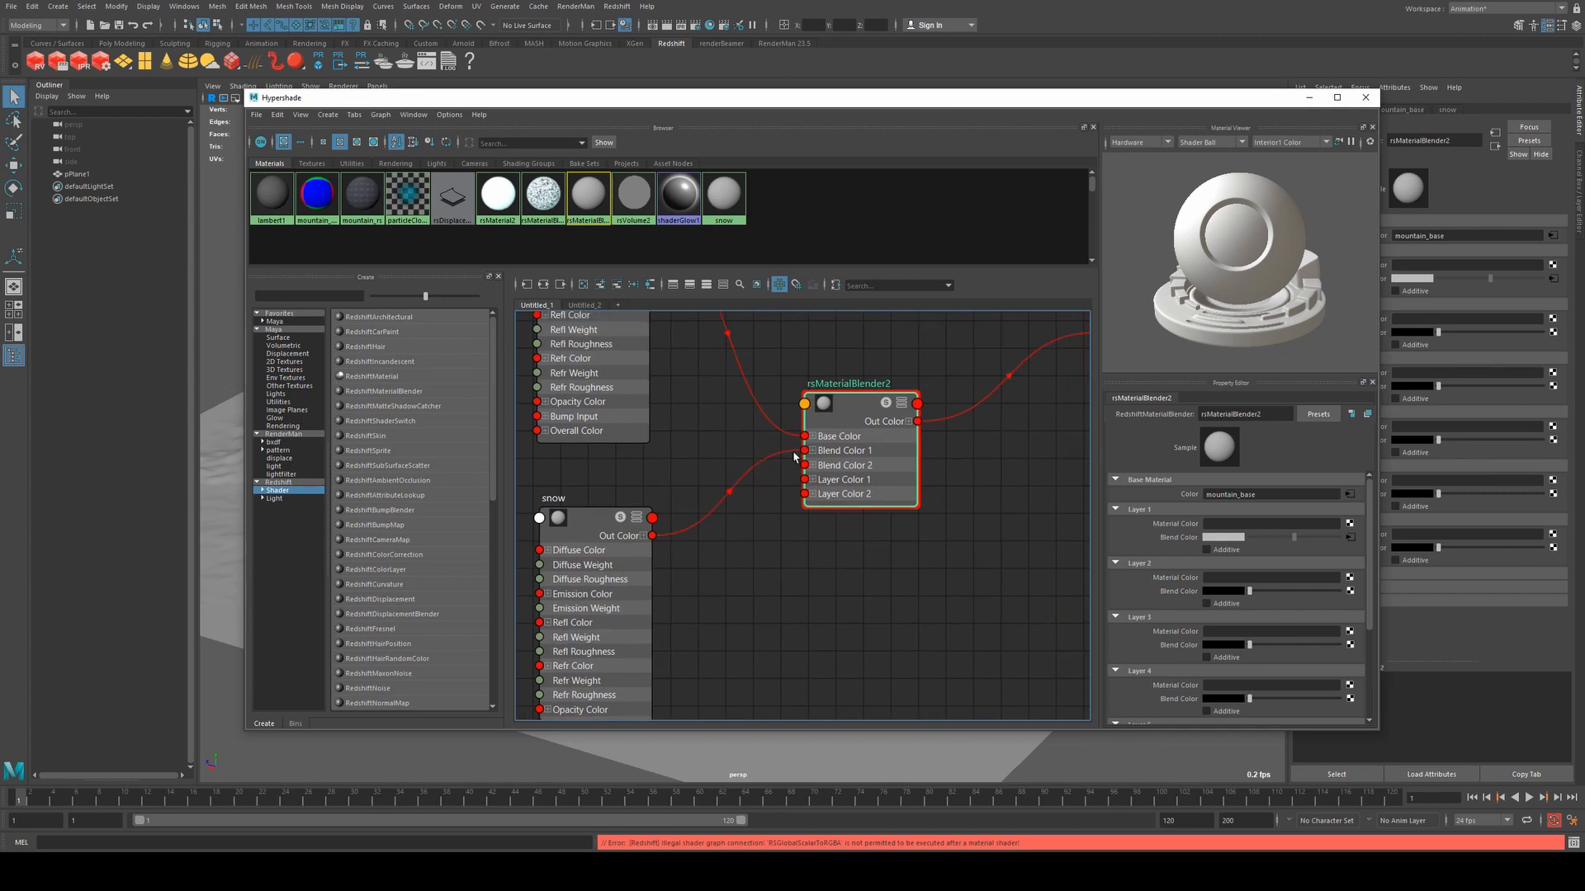
{"action": "left_click_drag", "start_coordinate": [794, 455], "coordinate": [804, 480]}
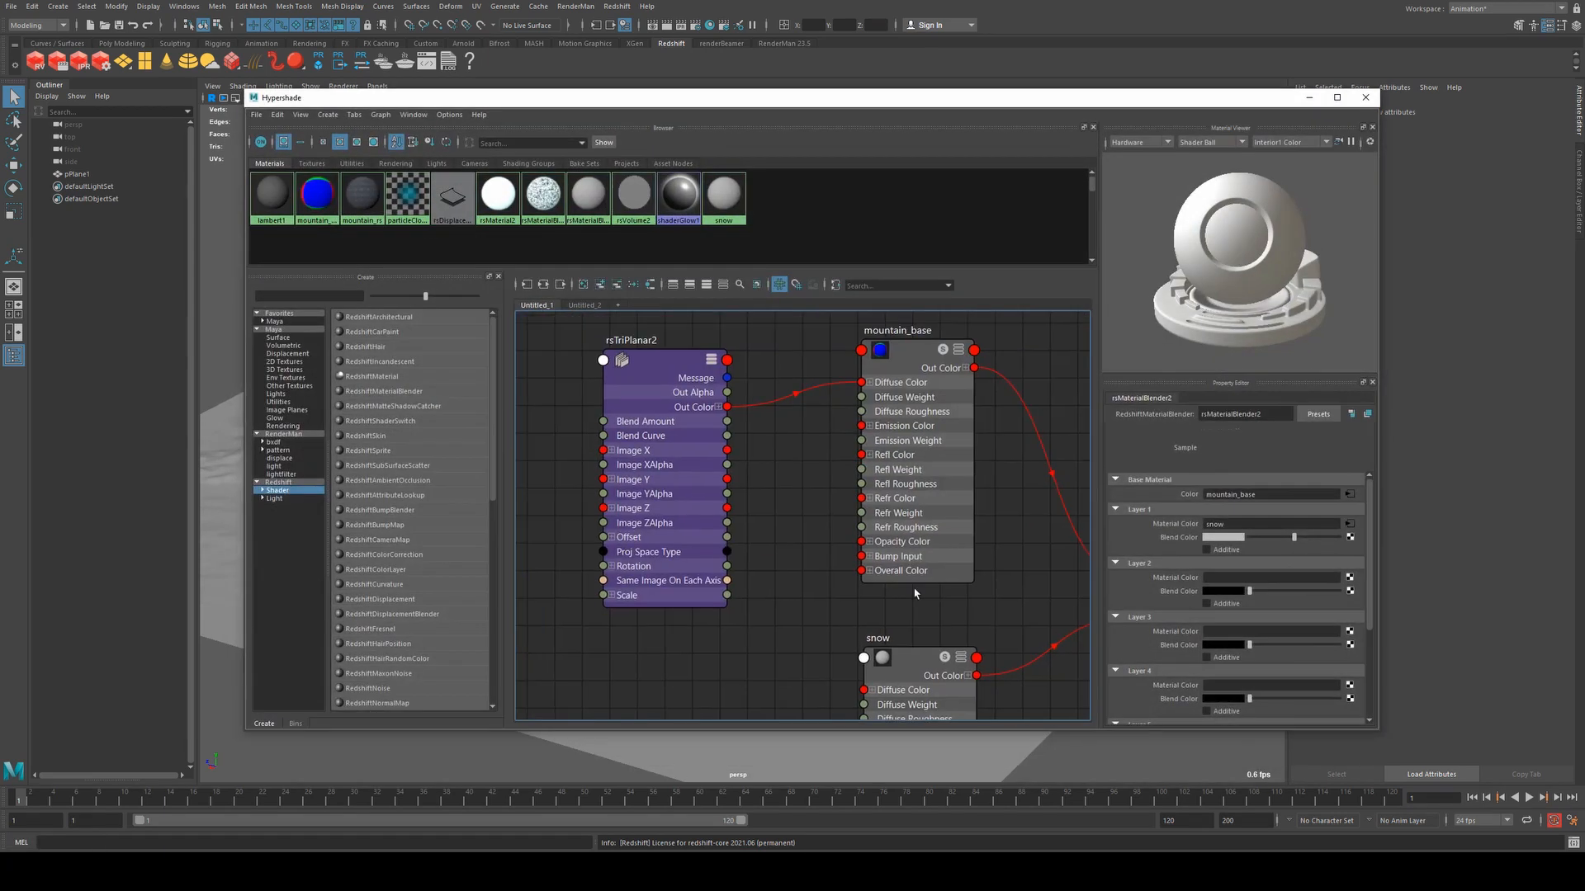
Inspect the tri-planar axis colours on the terrain in the Redshift render, and stop the live render.
{"action": "left_click", "coordinate": [664, 367]}
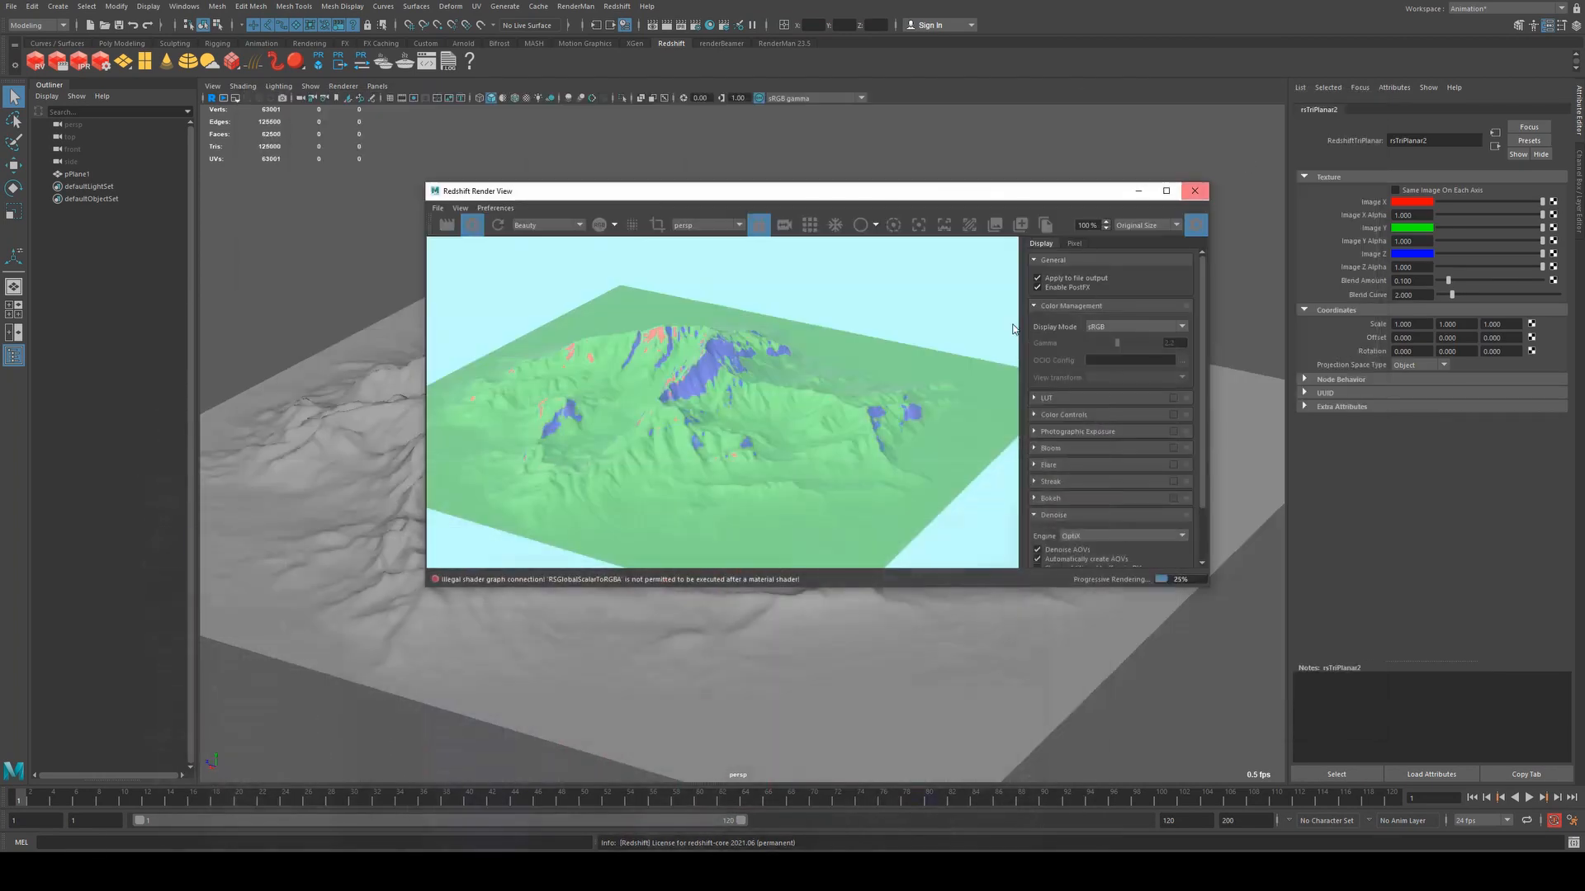
{"action": "left_click", "coordinate": [1309, 98]}
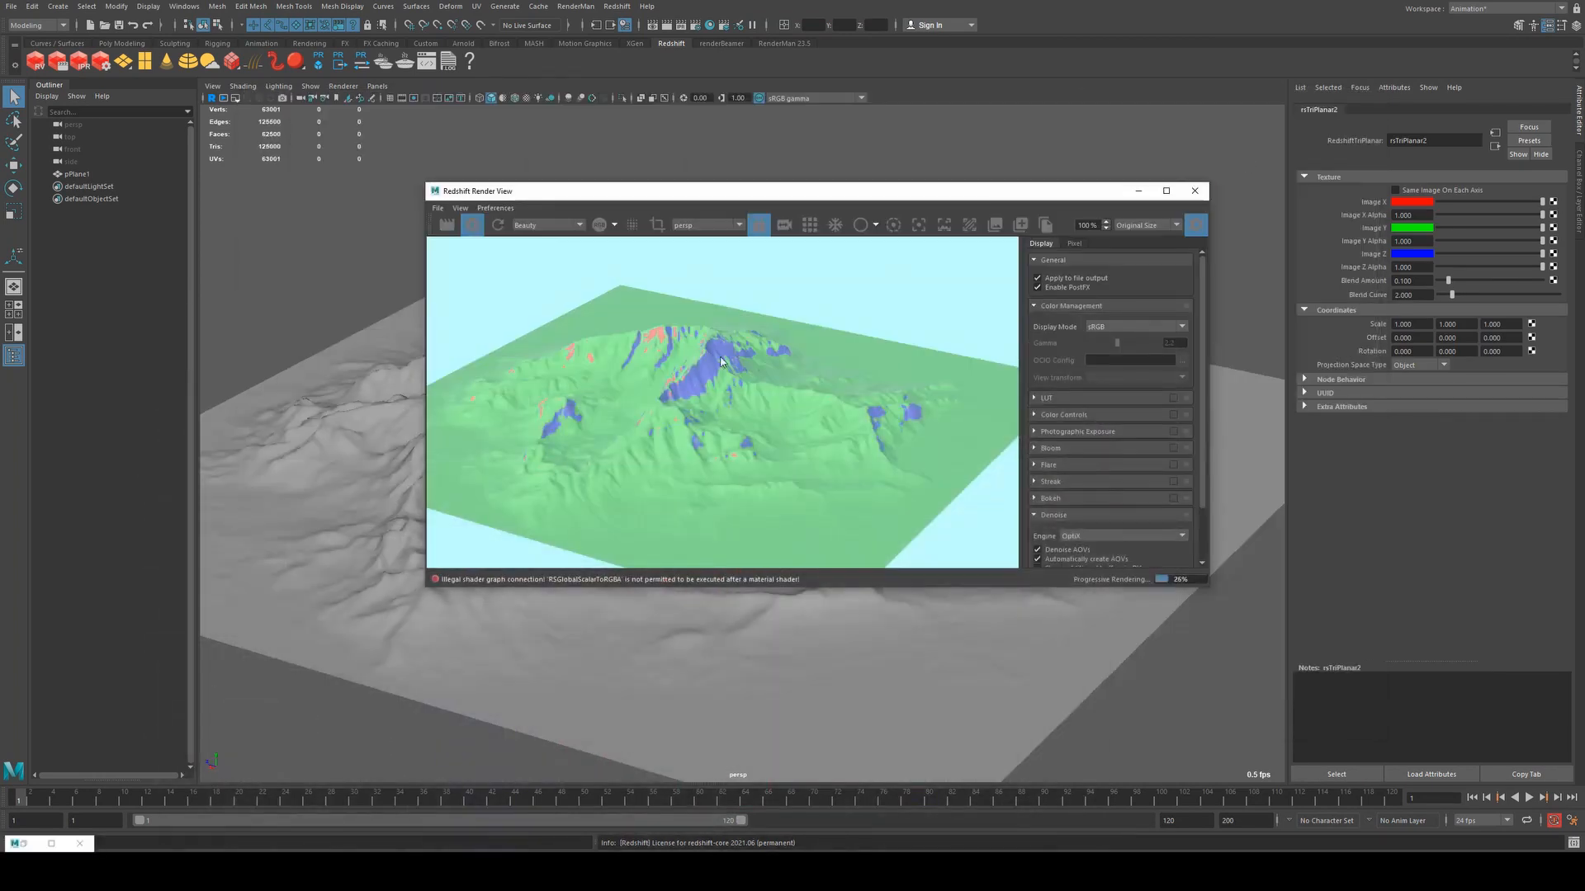
{"action": "left_click", "coordinate": [472, 224]}
Return to the Hypershade and add a file texture node with 2D placement in the space before the tri-planar node.
{"action": "left_click", "coordinate": [23, 844]}
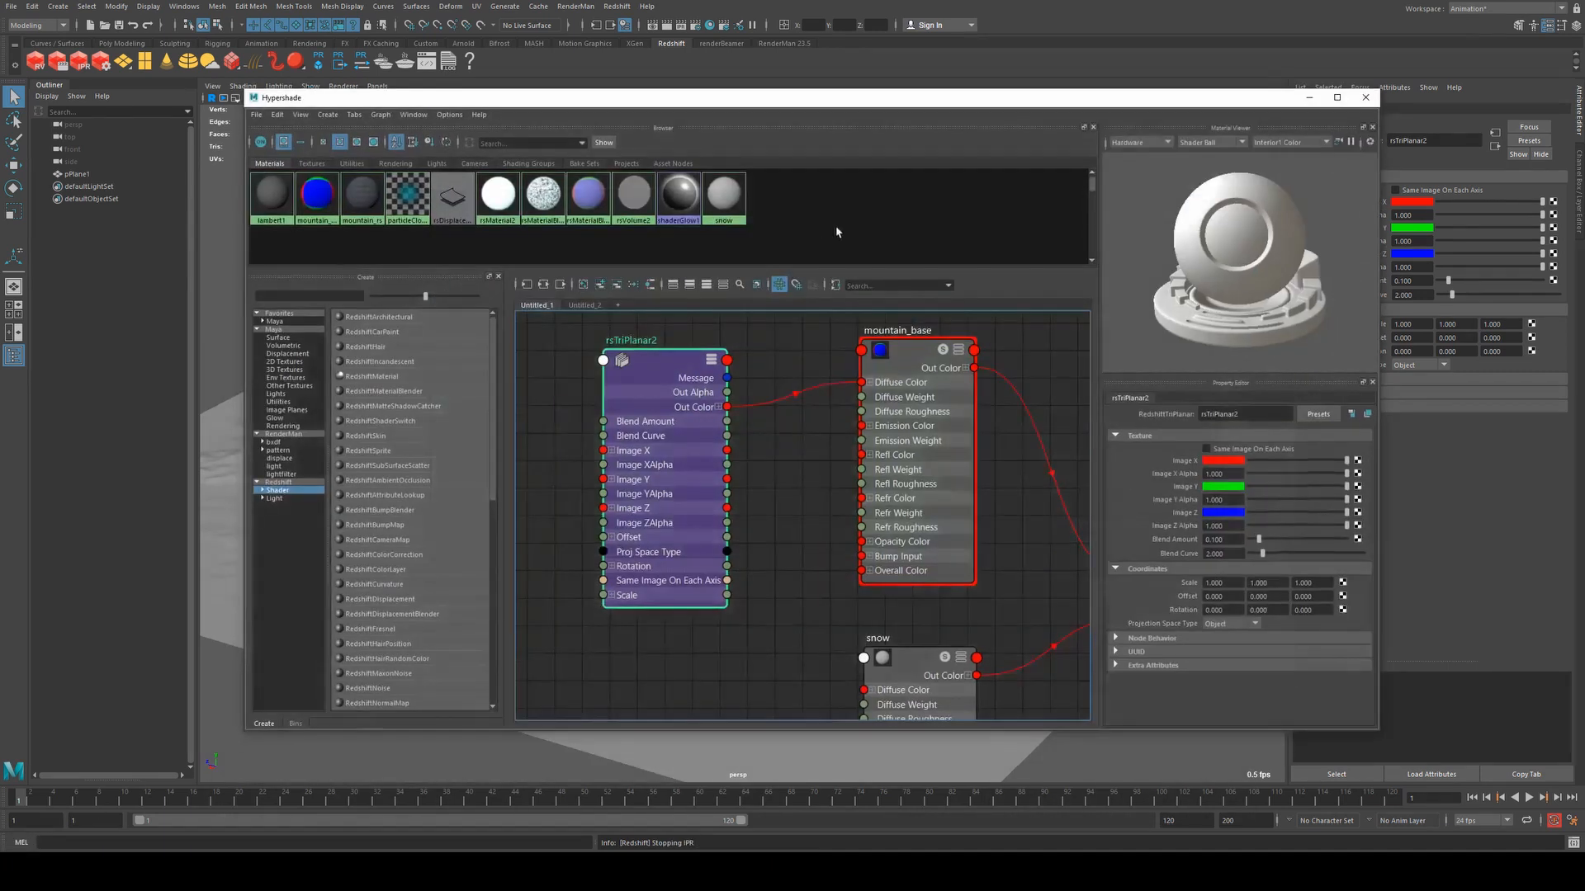
{"action": "middle_click_drag", "start_coordinate": [591, 380], "coordinate": [879, 387], "text": "alt"}
{"action": "scroll", "coordinate": [743, 407], "scroll_direction": "down", "scroll_amount": 3}
{"action": "scroll", "coordinate": [752, 412], "scroll_direction": "up", "scroll_amount": 3}
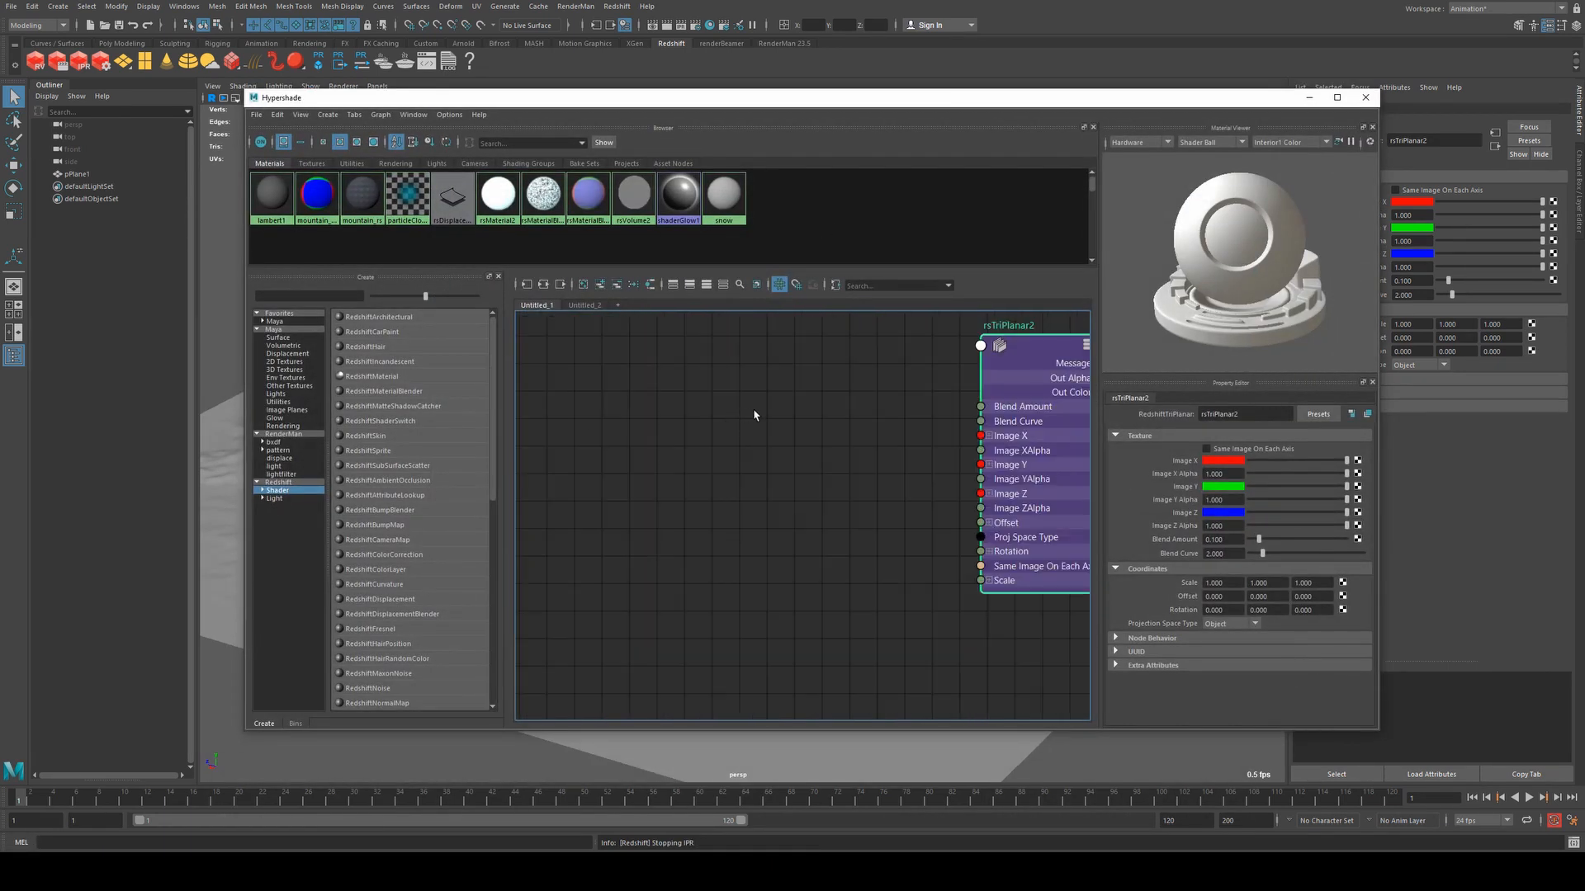
{"action": "left_click", "coordinate": [787, 409]}
{"action": "key", "text": "Tab"}
{"action": "type", "text": "file"}
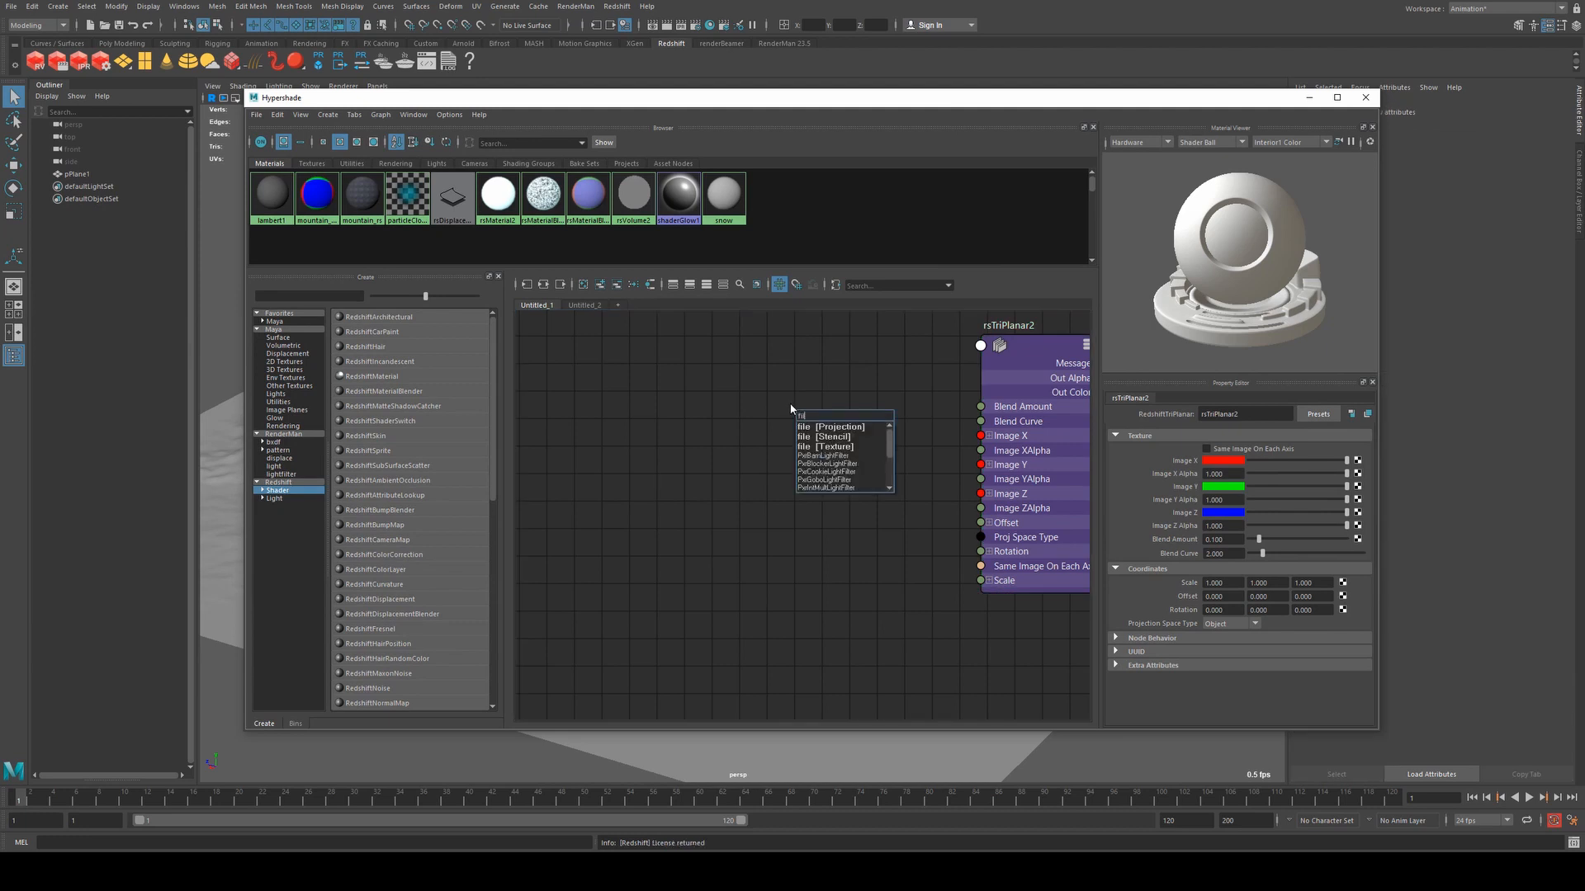
{"action": "key", "text": "Down"}
{"action": "key", "text": "Down"}
{"action": "key", "text": "Return"}
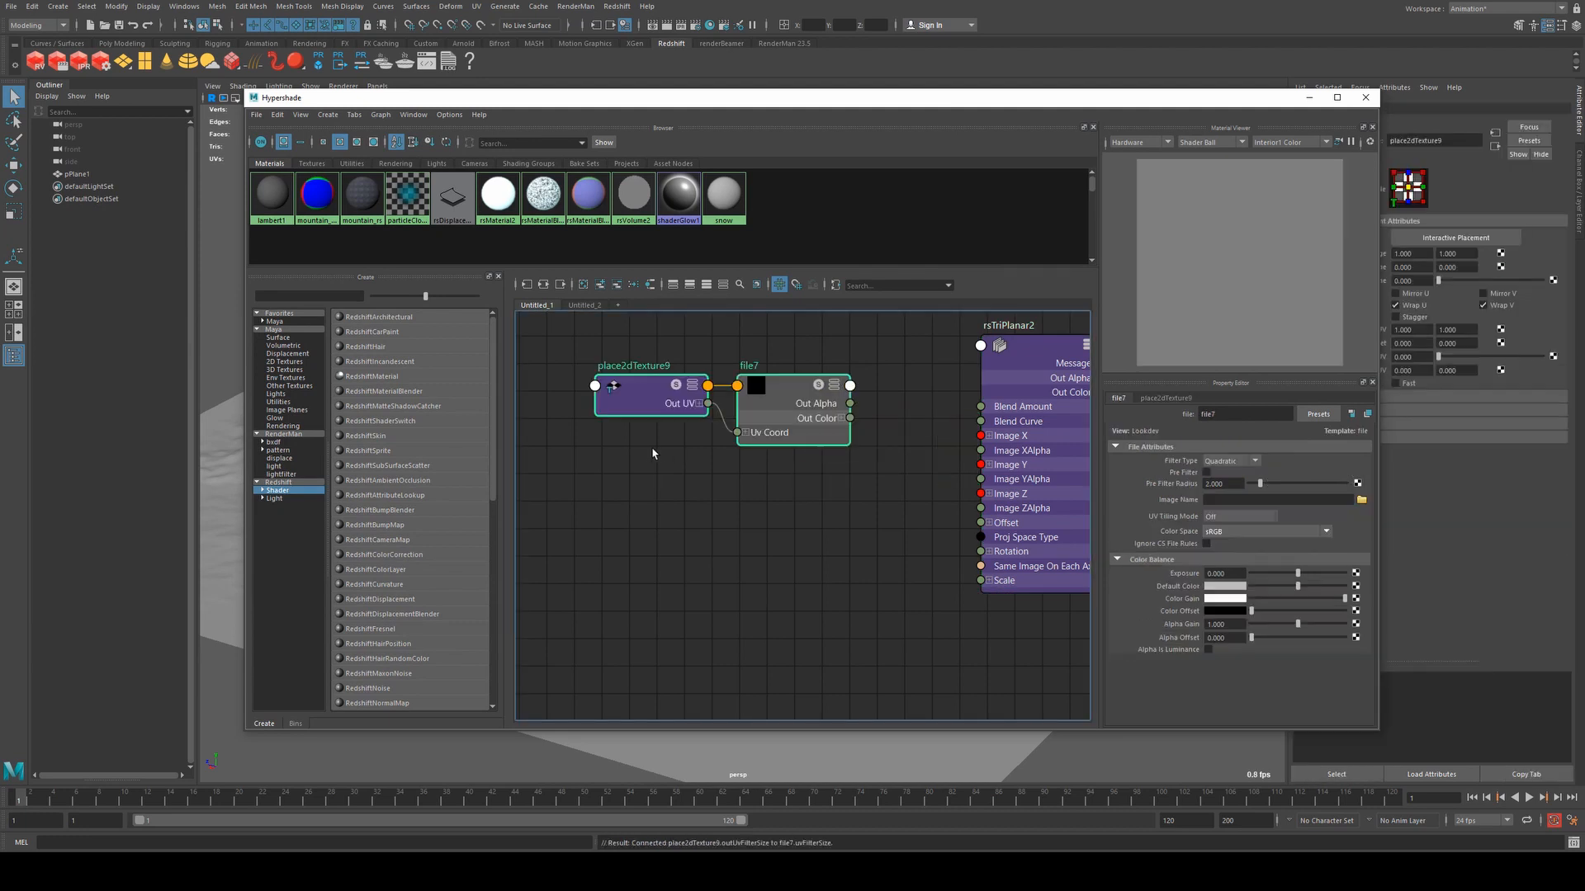
Duplicate the file texture network twice and connect the three Out Colors to the tri-planar's Image X, Image Y and Image Z.
{"action": "key", "text": "ctrl+d"}
{"action": "left_click_drag", "start_coordinate": [743, 656], "coordinate": [559, 511]}
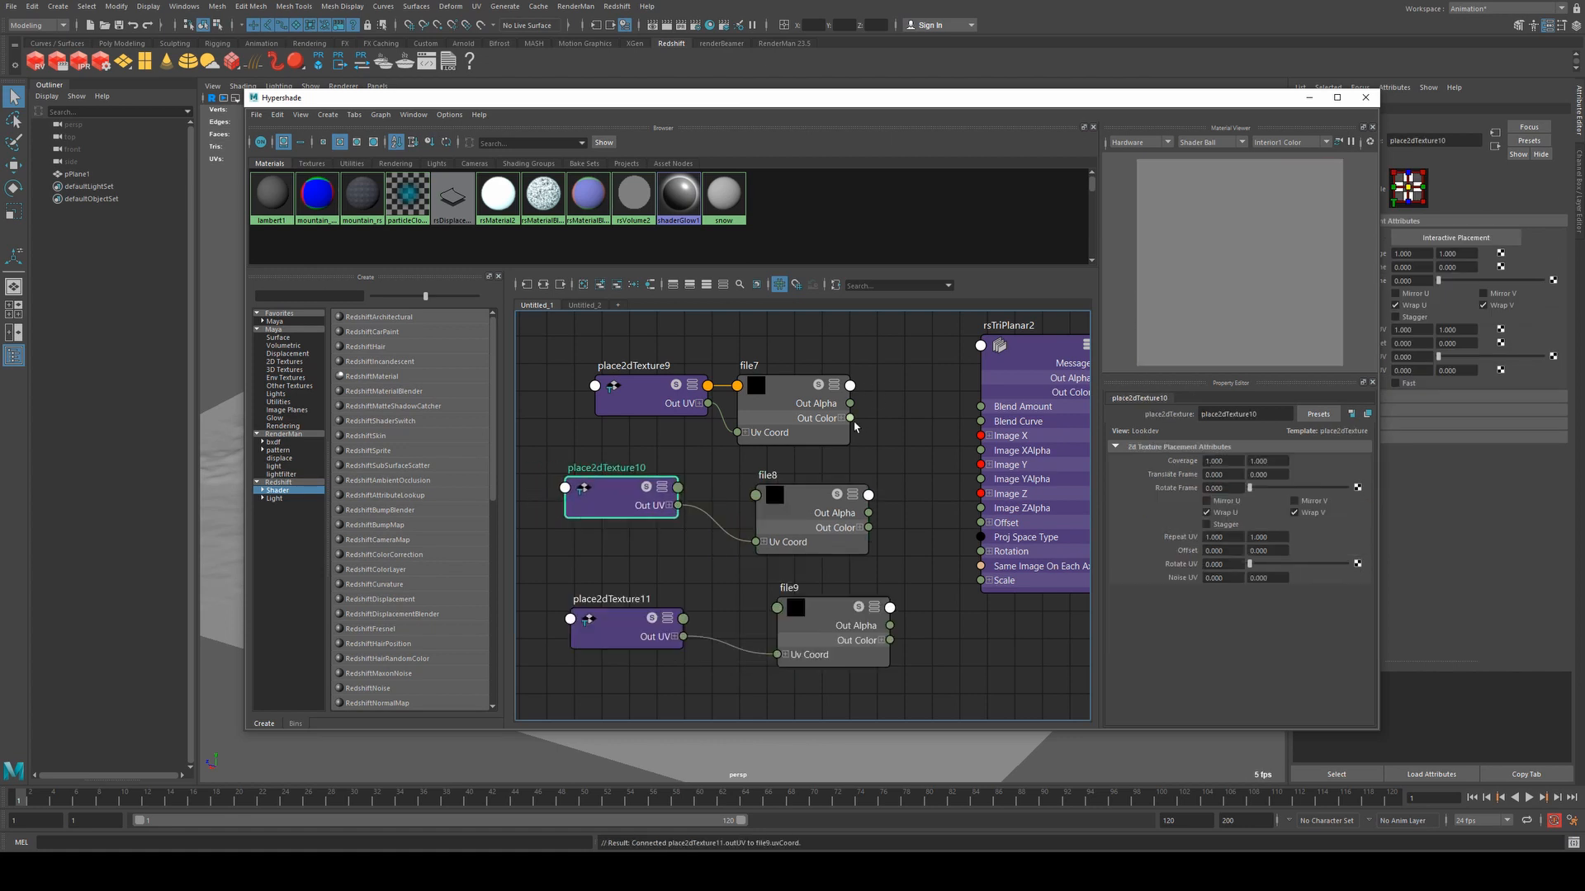
{"action": "left_click_drag", "start_coordinate": [850, 418], "coordinate": [981, 436]}
{"action": "left_click_drag", "start_coordinate": [868, 527], "coordinate": [995, 467]}
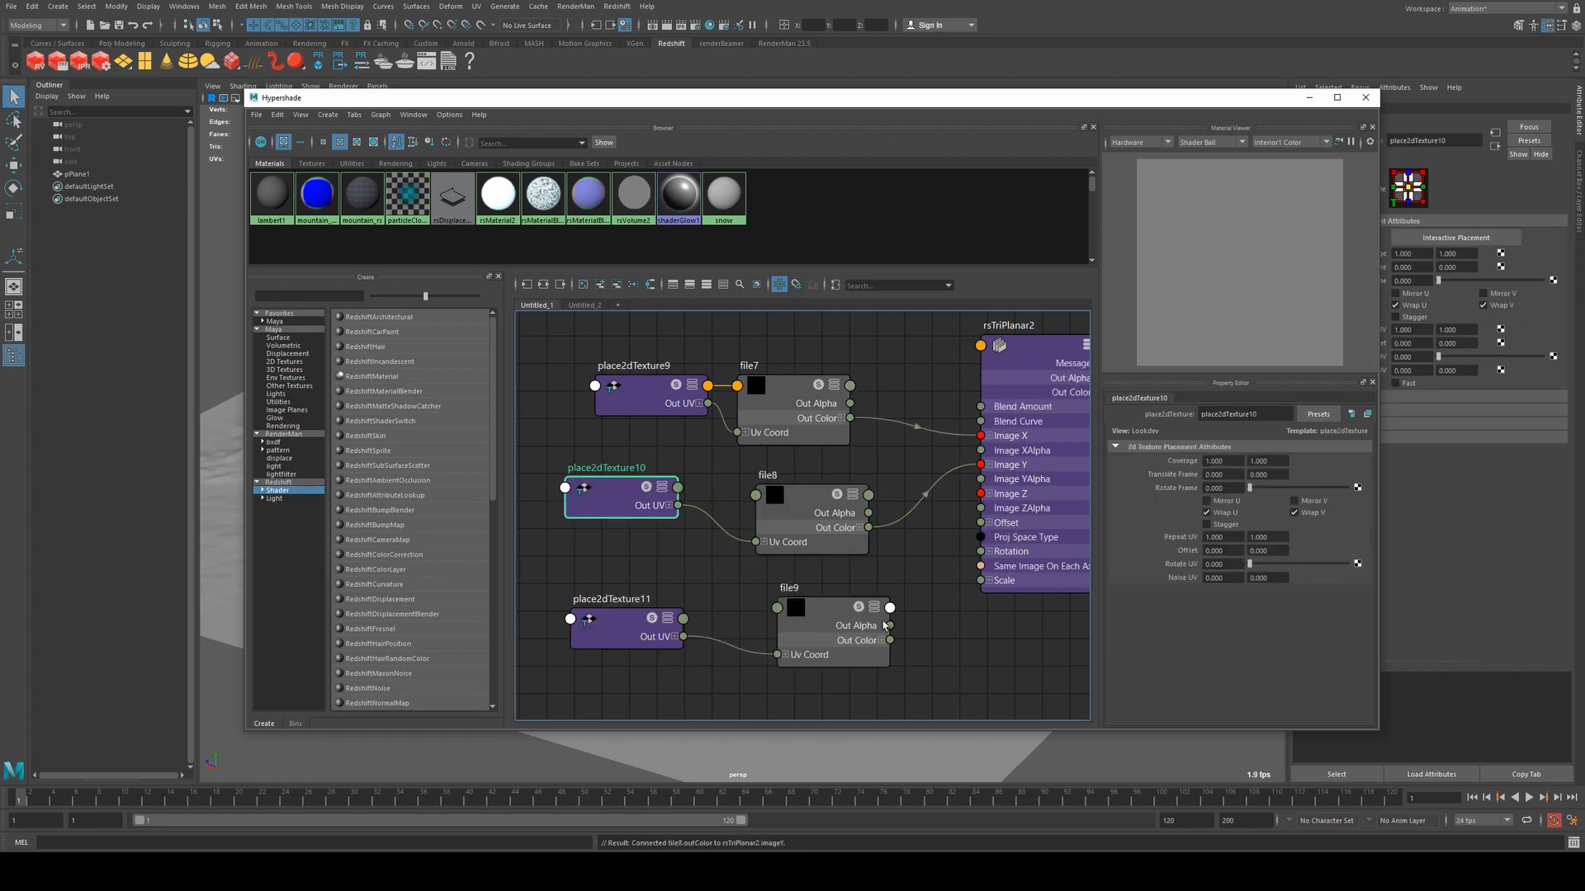
{"action": "left_click_drag", "start_coordinate": [890, 641], "coordinate": [982, 493]}
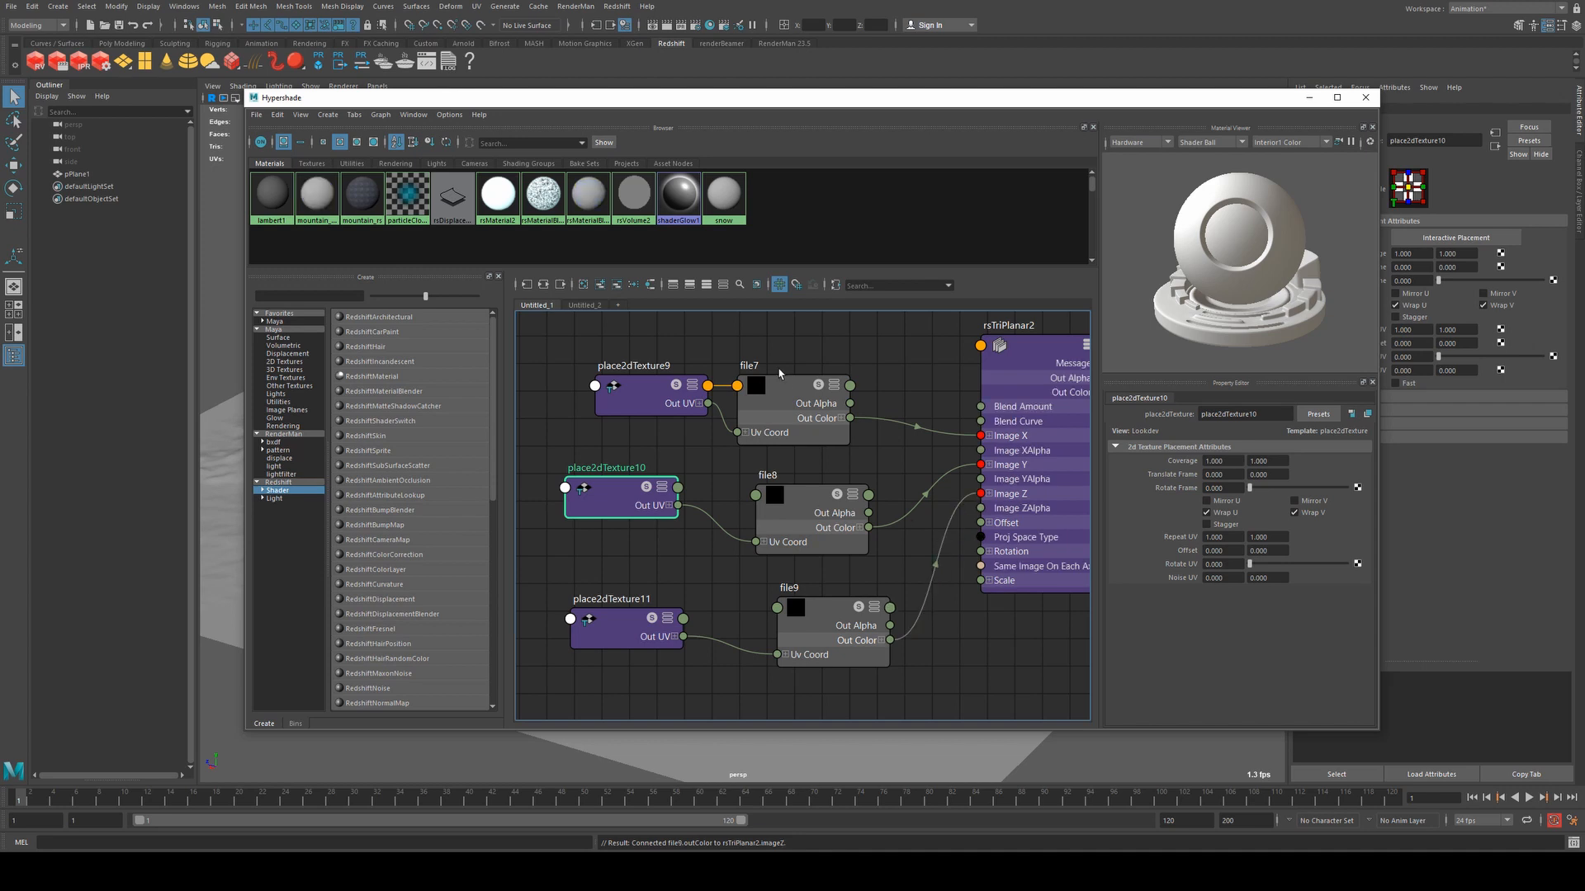
Load rock10.png from the project's assets/rocks folder into the file texture feeding Image X.
{"action": "left_click", "coordinate": [784, 390]}
{"action": "left_click", "coordinate": [1362, 500]}
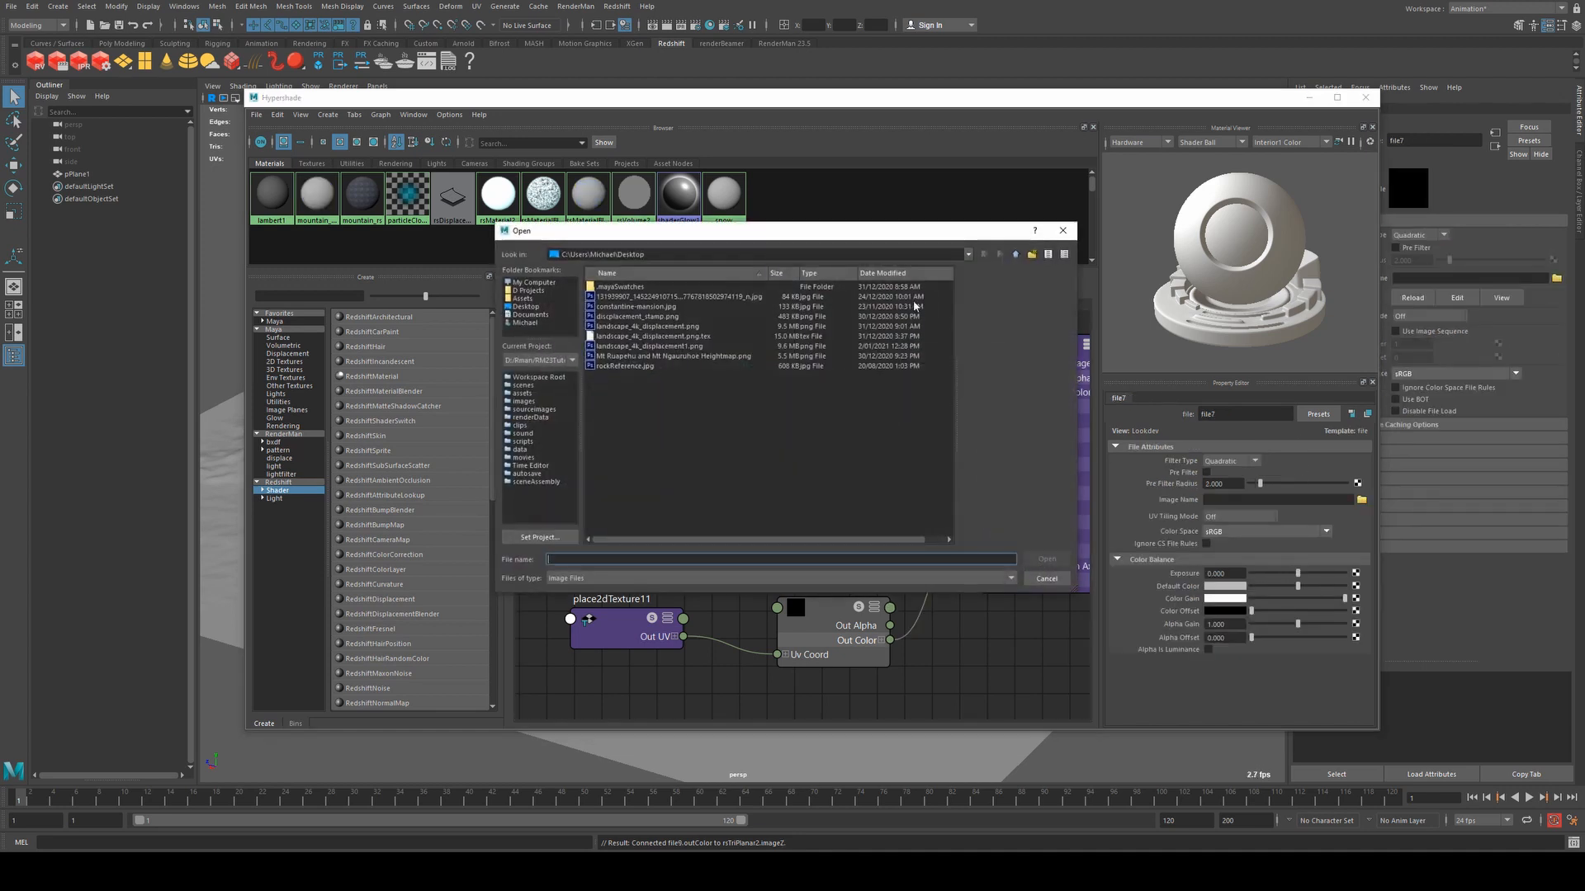
{"action": "left_click", "coordinate": [525, 394]}
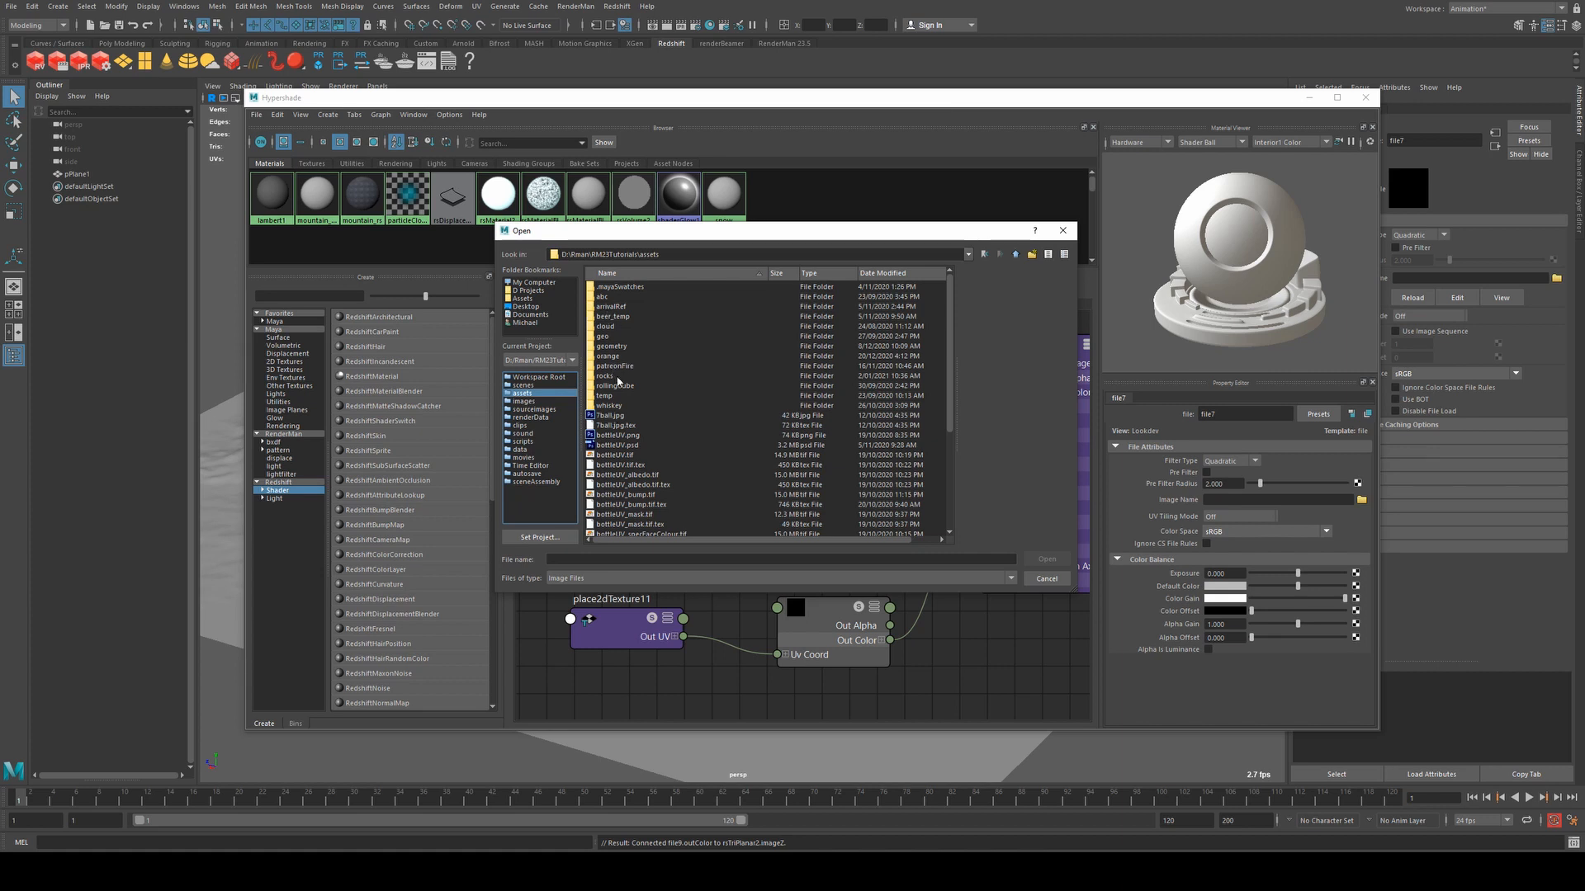
{"action": "left_click", "coordinate": [615, 377]}
{"action": "double_click", "coordinate": [646, 377]}
{"action": "left_click", "coordinate": [647, 375]}
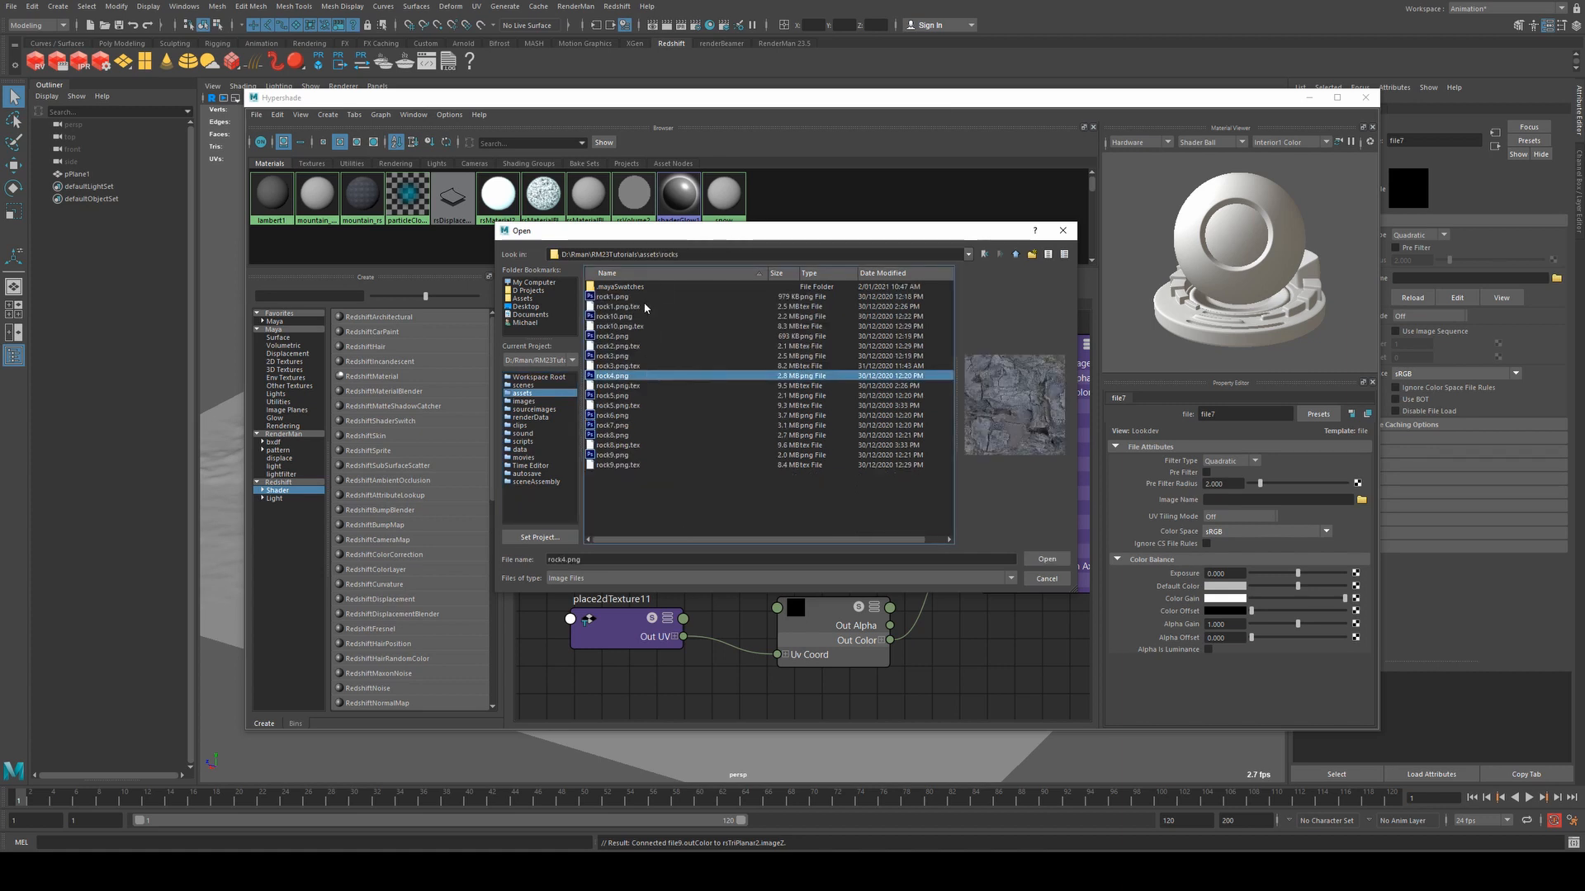
{"action": "left_click", "coordinate": [616, 317]}
{"action": "left_click", "coordinate": [1047, 558]}
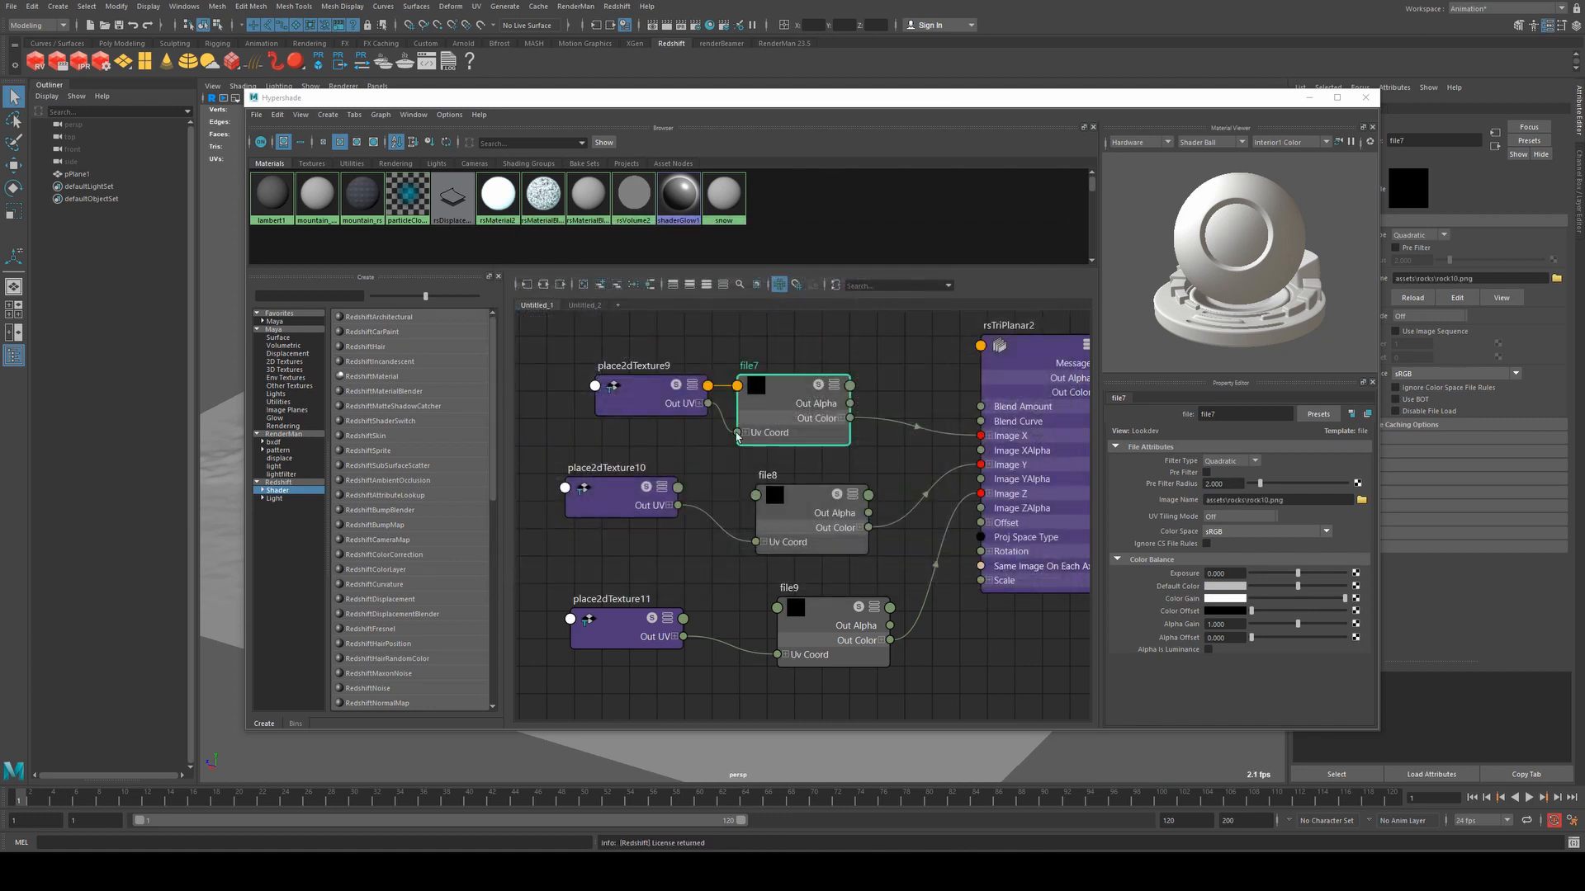
Load a different rock image from the same folder into the file texture feeding Image Y.
{"action": "left_click", "coordinate": [817, 516]}
{"action": "left_click", "coordinate": [1362, 501]}
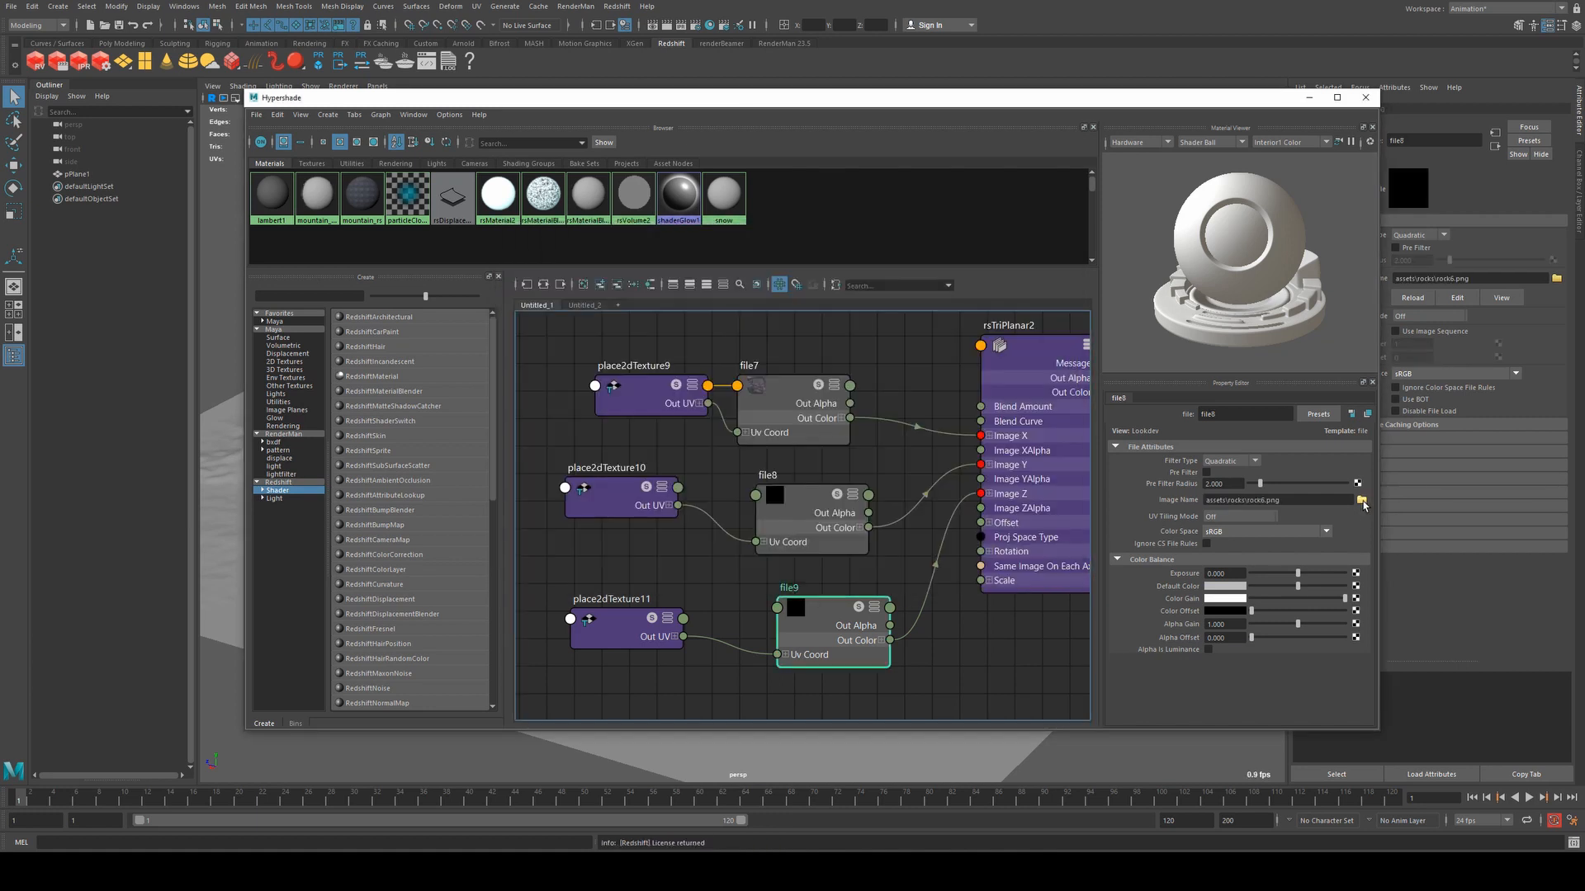
{"action": "left_click", "coordinate": [1362, 501]}
{"action": "left_click", "coordinate": [627, 455]}
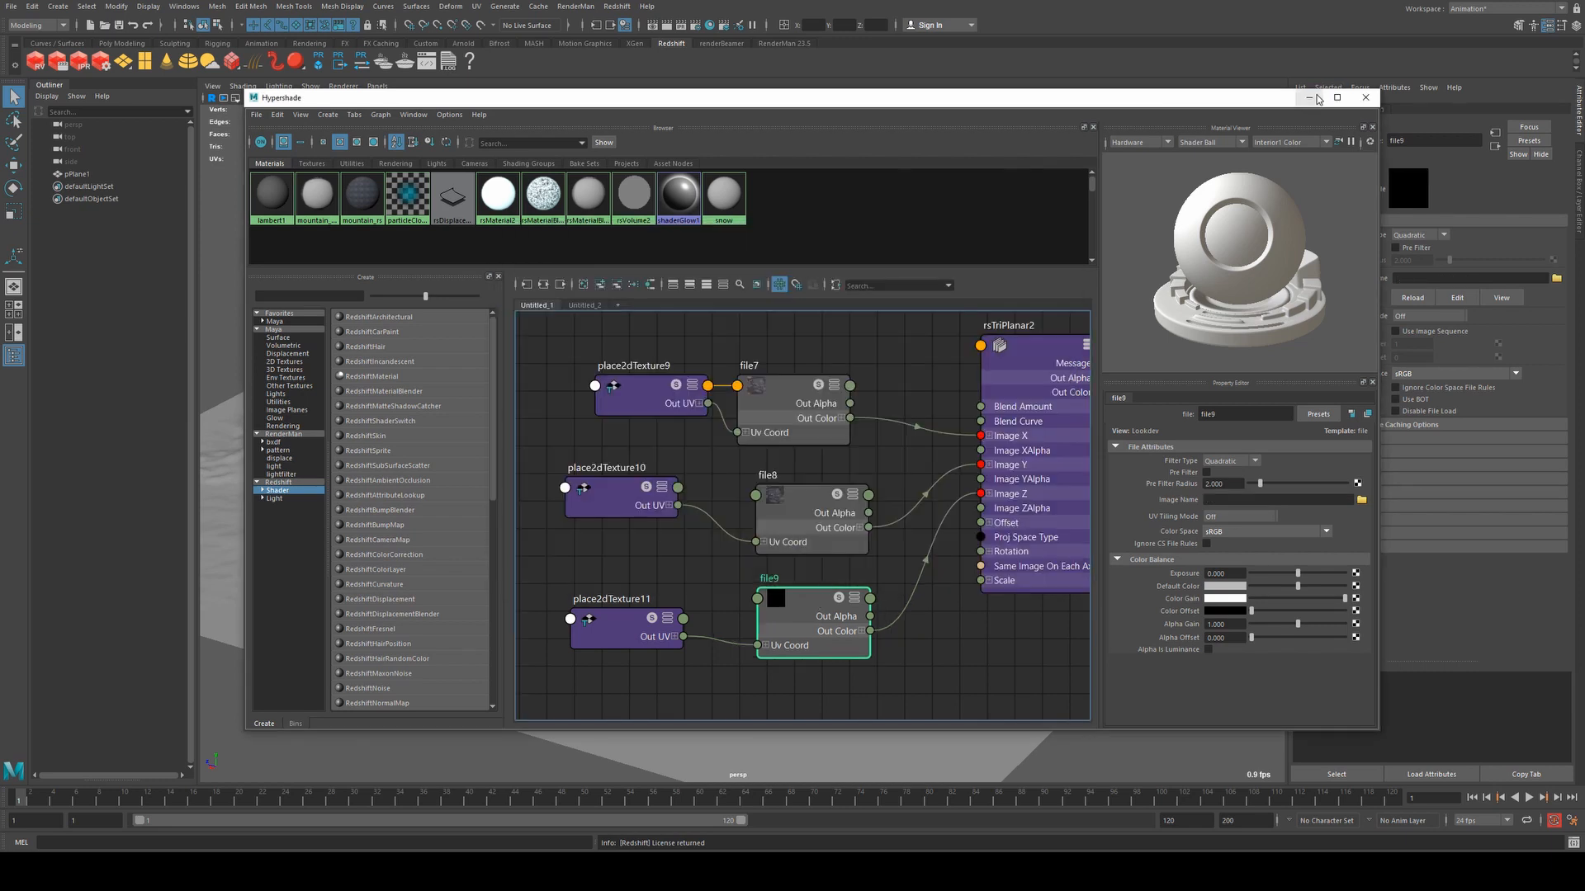
Minimize the Hypershade and the render view, and add a Redshift physical sun and sky to the scene.
{"action": "left_click", "coordinate": [1309, 98]}
{"action": "left_click", "coordinate": [1140, 189]}
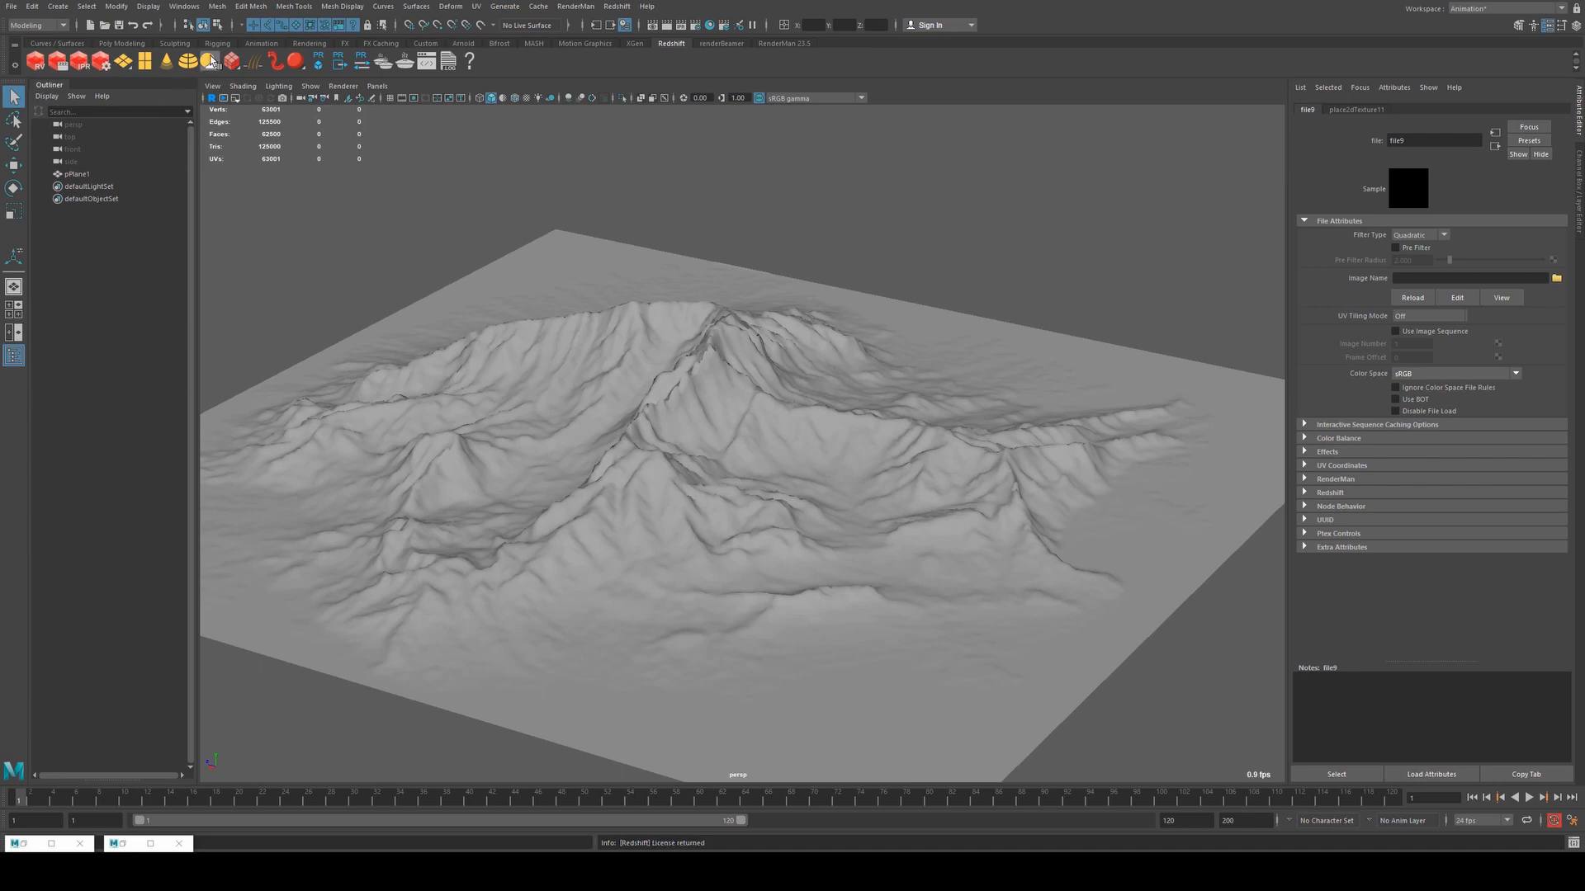
{"action": "left_click", "coordinate": [212, 60]}
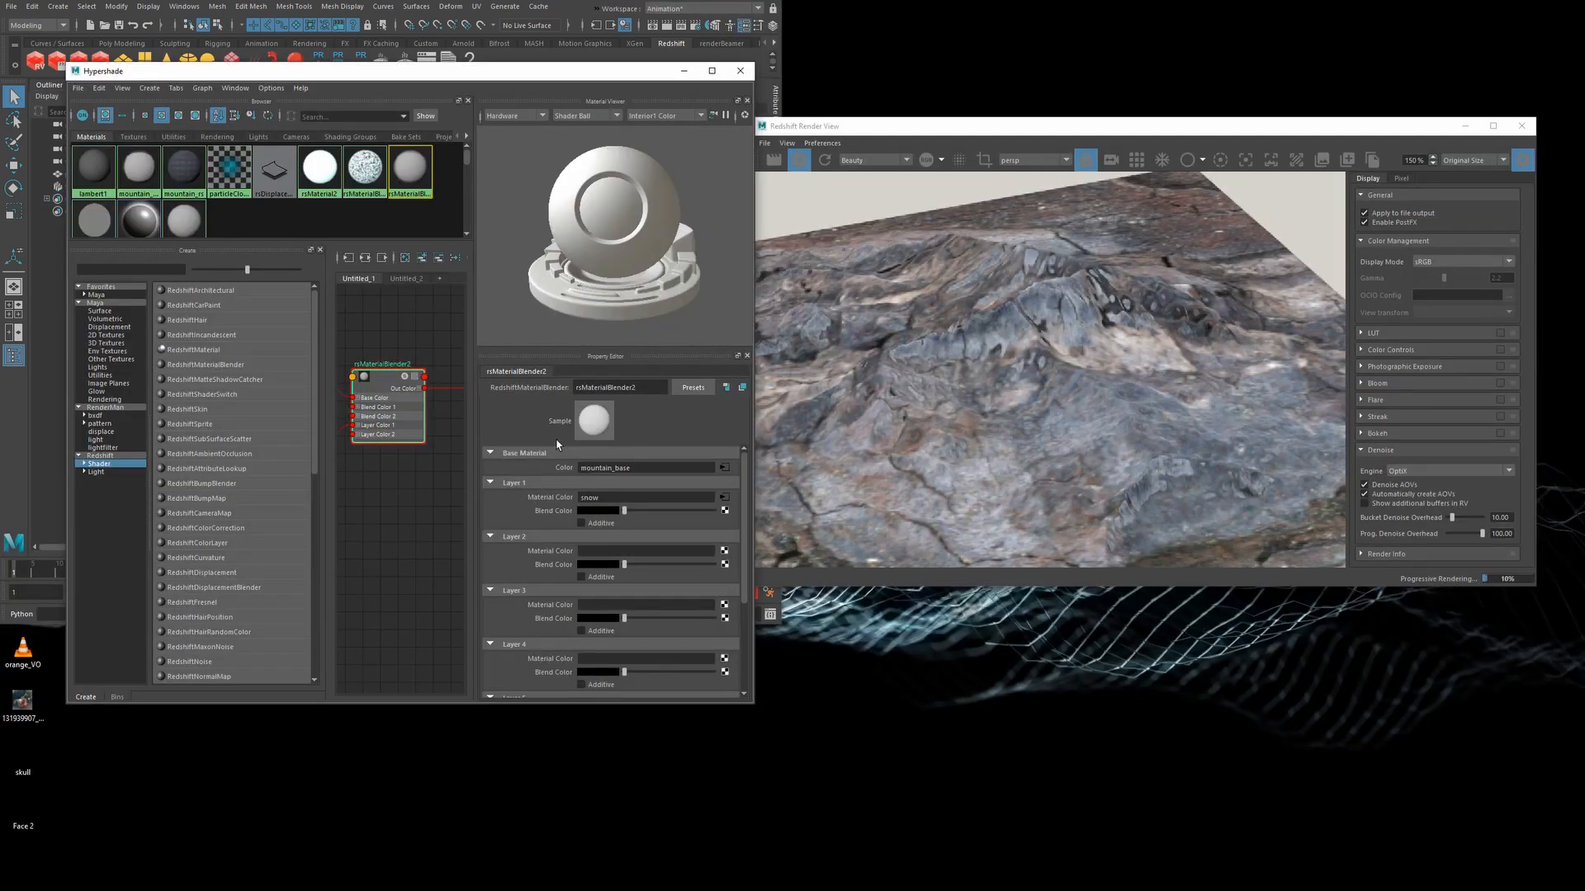
Soften the tri-planar node's projection seams with a Blend Amount of about 0.17 and a Blend Curve of about 5.8.
{"action": "middle_click_drag", "start_coordinate": [386, 484], "coordinate": [711, 514], "text": "alt"}
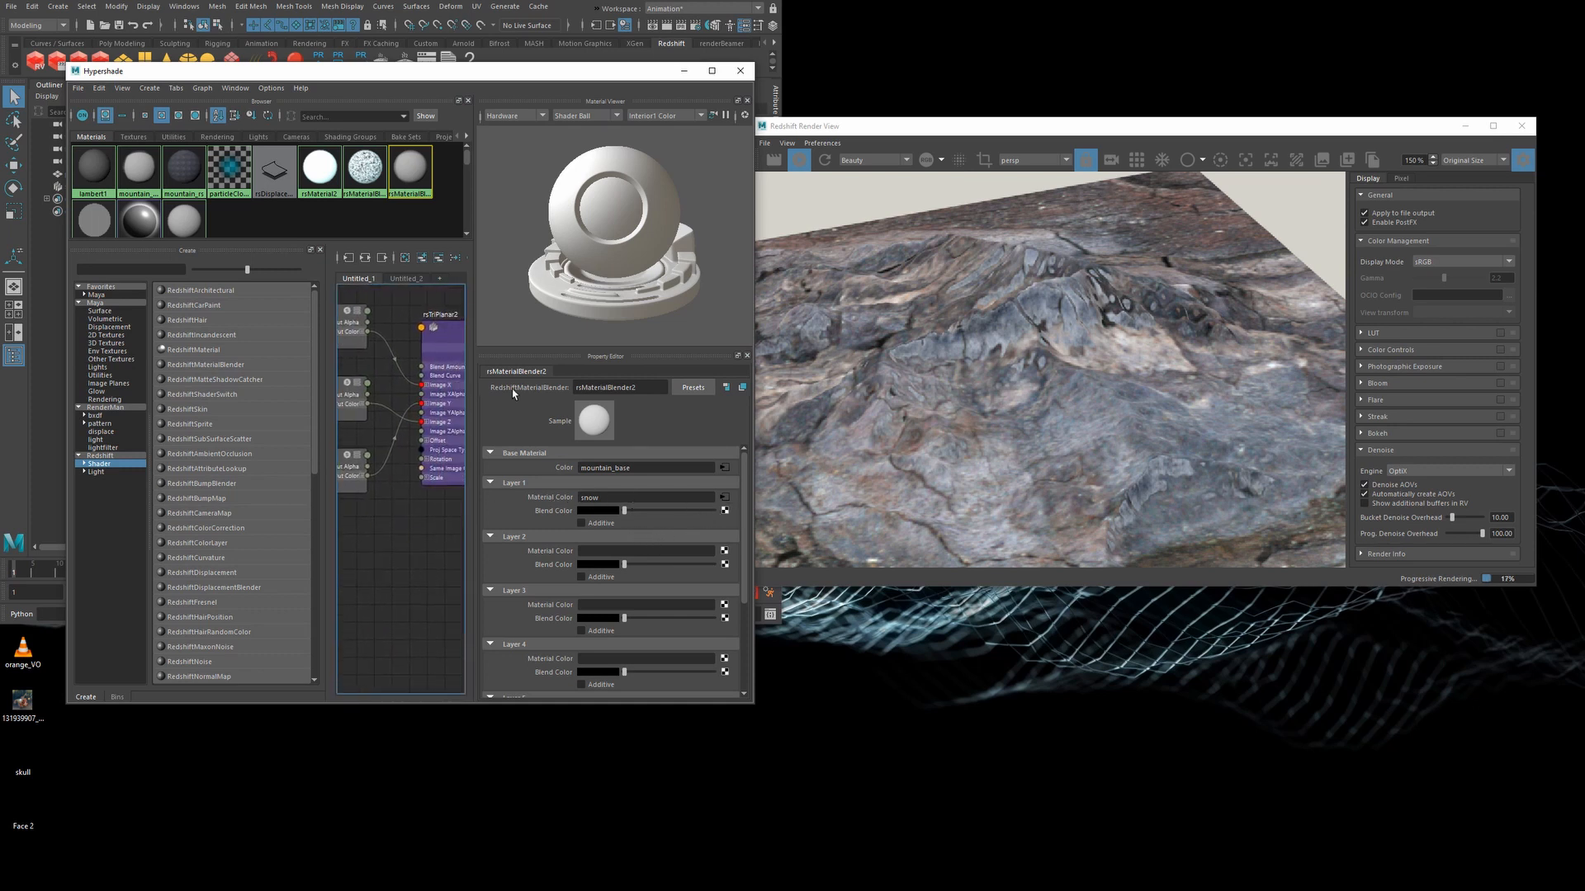
{"action": "middle_click_drag", "start_coordinate": [437, 497], "coordinate": [363, 521], "text": "alt"}
{"action": "left_click", "coordinate": [438, 384]}
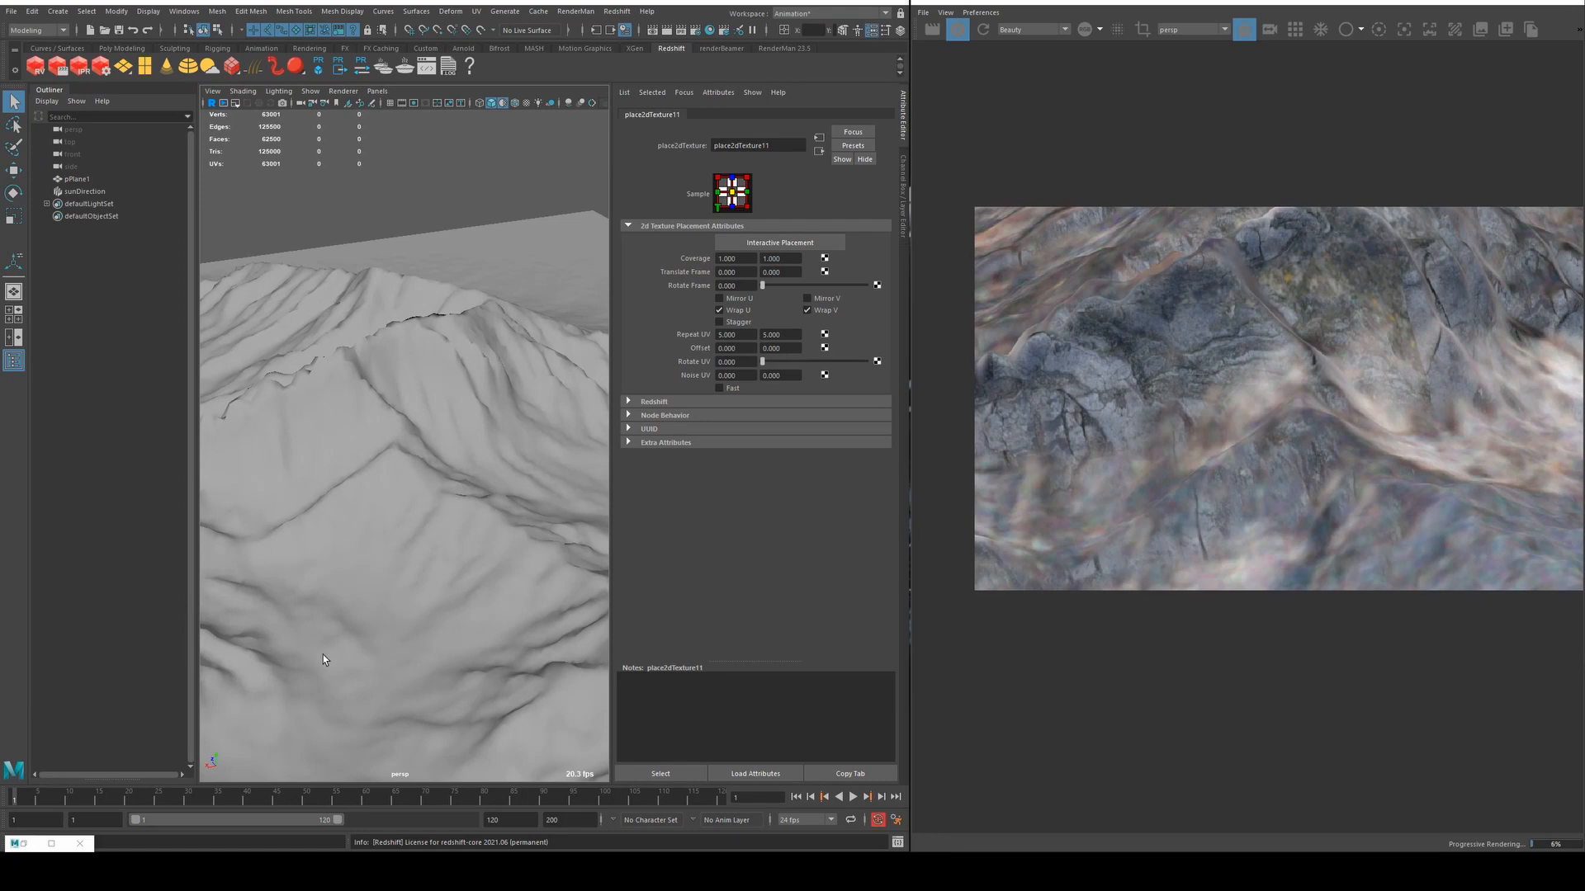
{"action": "double_click", "coordinate": [28, 842]}
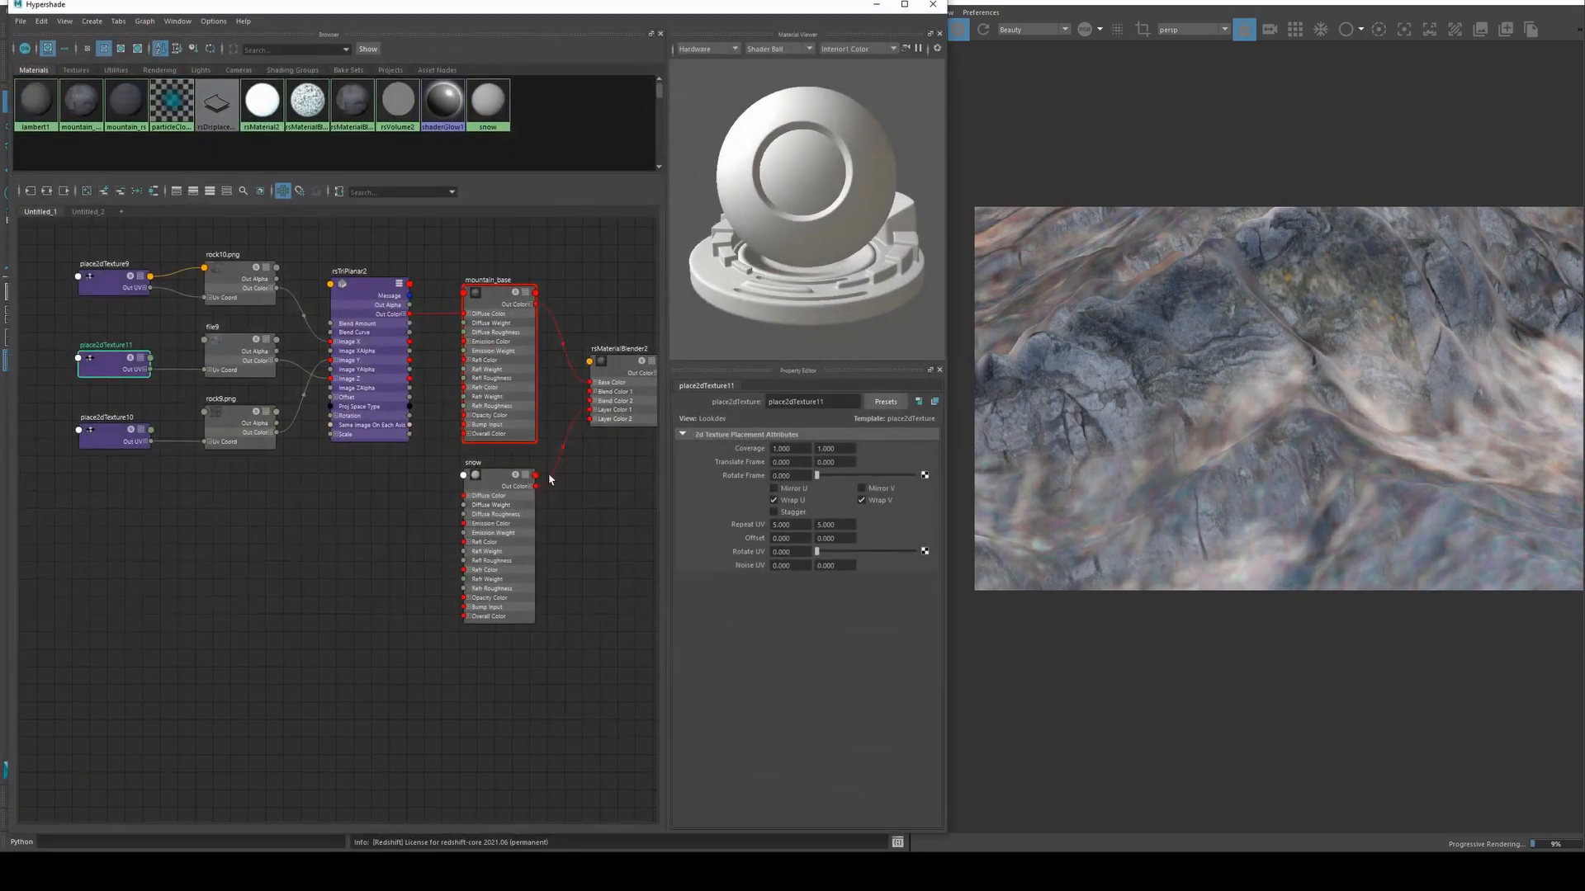
{"action": "left_click", "coordinate": [357, 323]}
{"action": "mouse_move", "coordinate": [834, 543]}
{"action": "left_mouse_down"}
{"action": "mouse_move", "coordinate": [848, 542]}
{"action": "mouse_move", "coordinate": [818, 542]}
{"action": "mouse_move", "coordinate": [899, 542]}
{"action": "mouse_move", "coordinate": [832, 528]}
{"action": "left_mouse_up"}
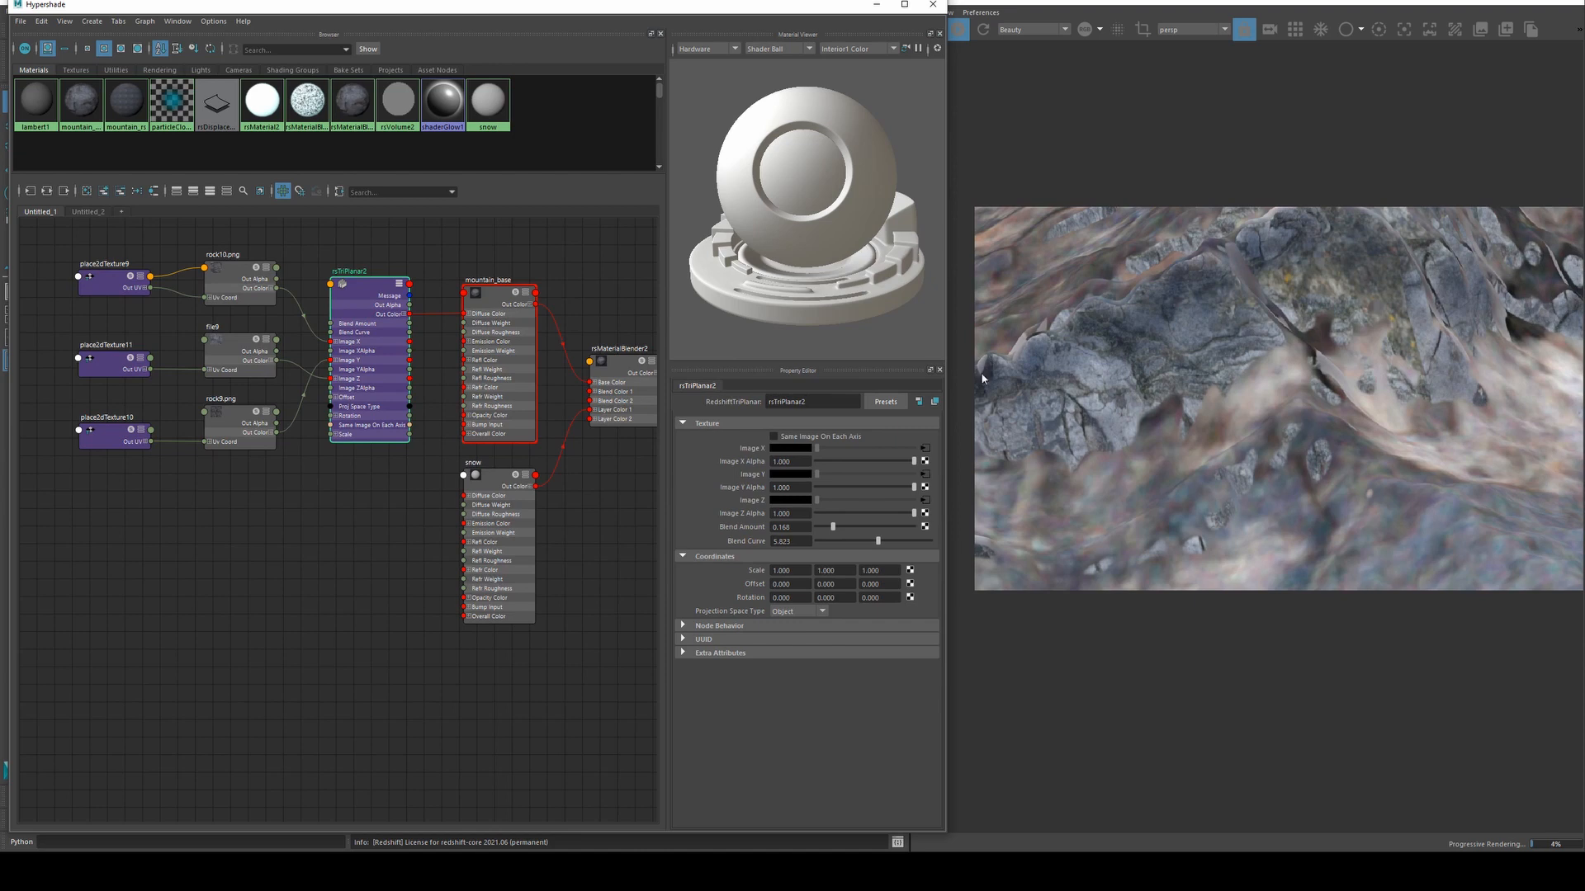
Minimize the Hypershade and examine the rock texture on the mountain from a lower, closer perspective in the live render.
{"action": "left_click", "coordinate": [879, 4]}
{"action": "left_click_drag", "start_coordinate": [388, 388], "coordinate": [461, 414], "text": "alt"}
{"action": "key", "text": "f"}
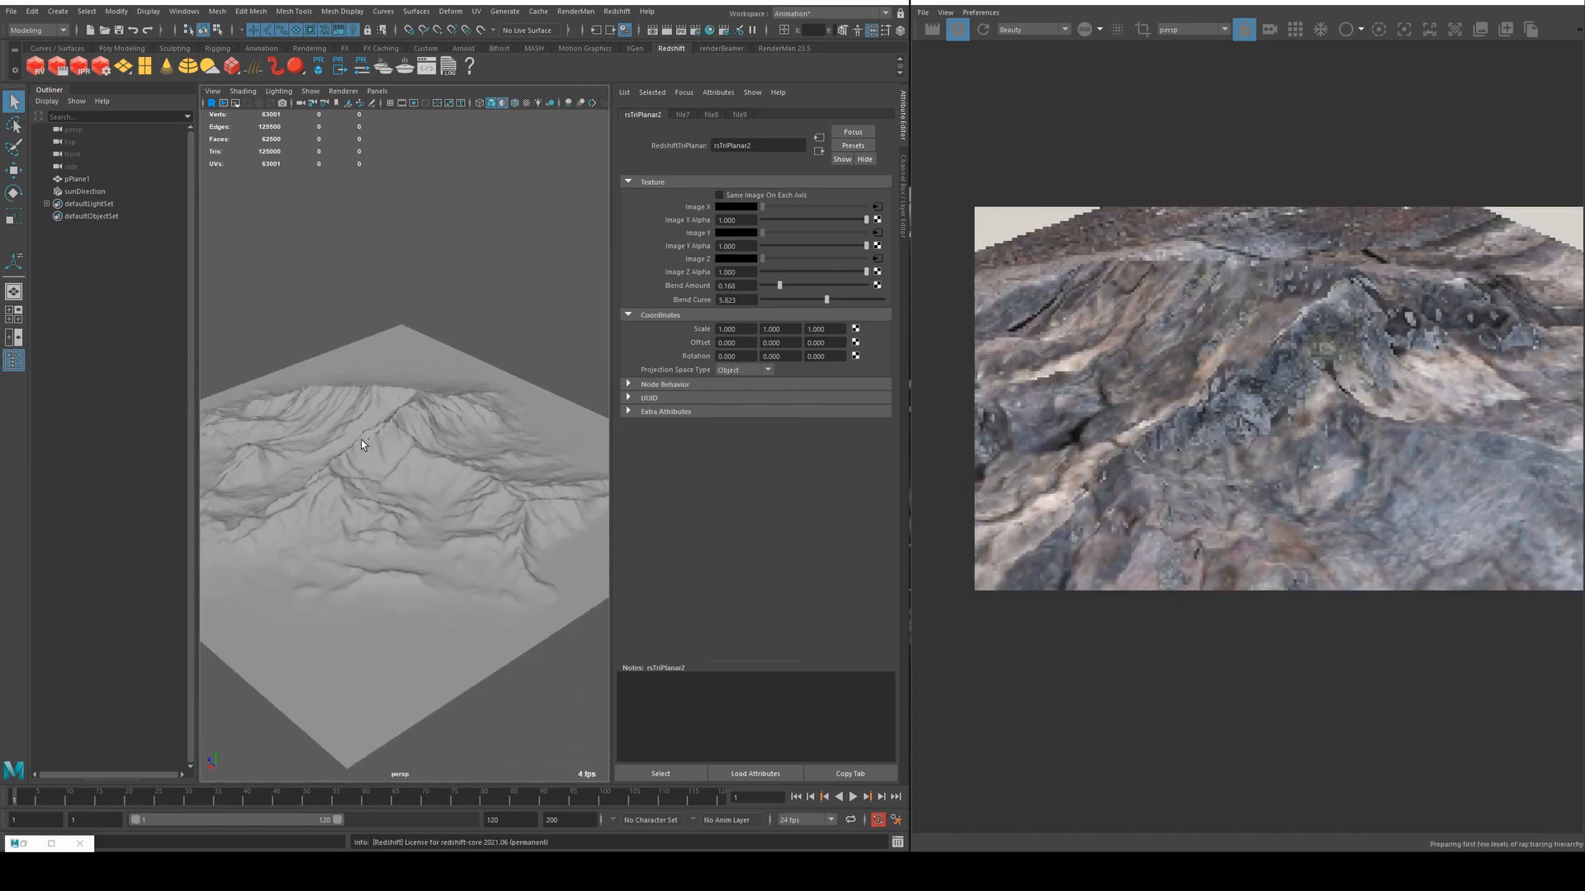
{"action": "left_click_drag", "start_coordinate": [359, 439], "coordinate": [401, 427], "text": "alt"}
{"action": "scroll", "coordinate": [460, 487], "scroll_direction": "up", "scroll_amount": 5}
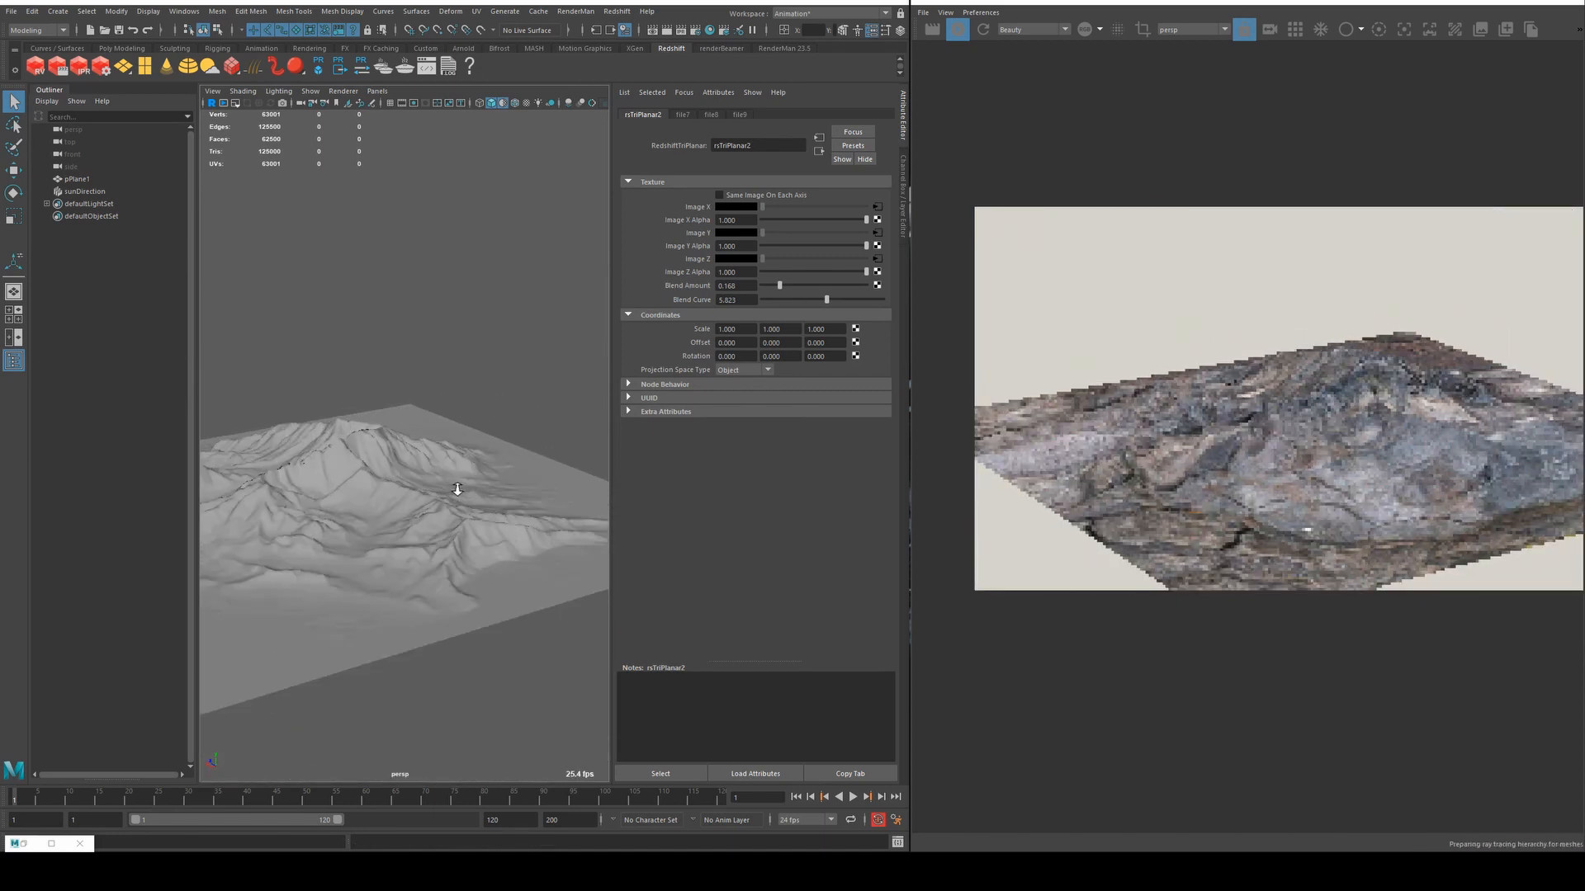
{"action": "middle_click_drag", "start_coordinate": [469, 468], "coordinate": [477, 467], "text": "alt"}
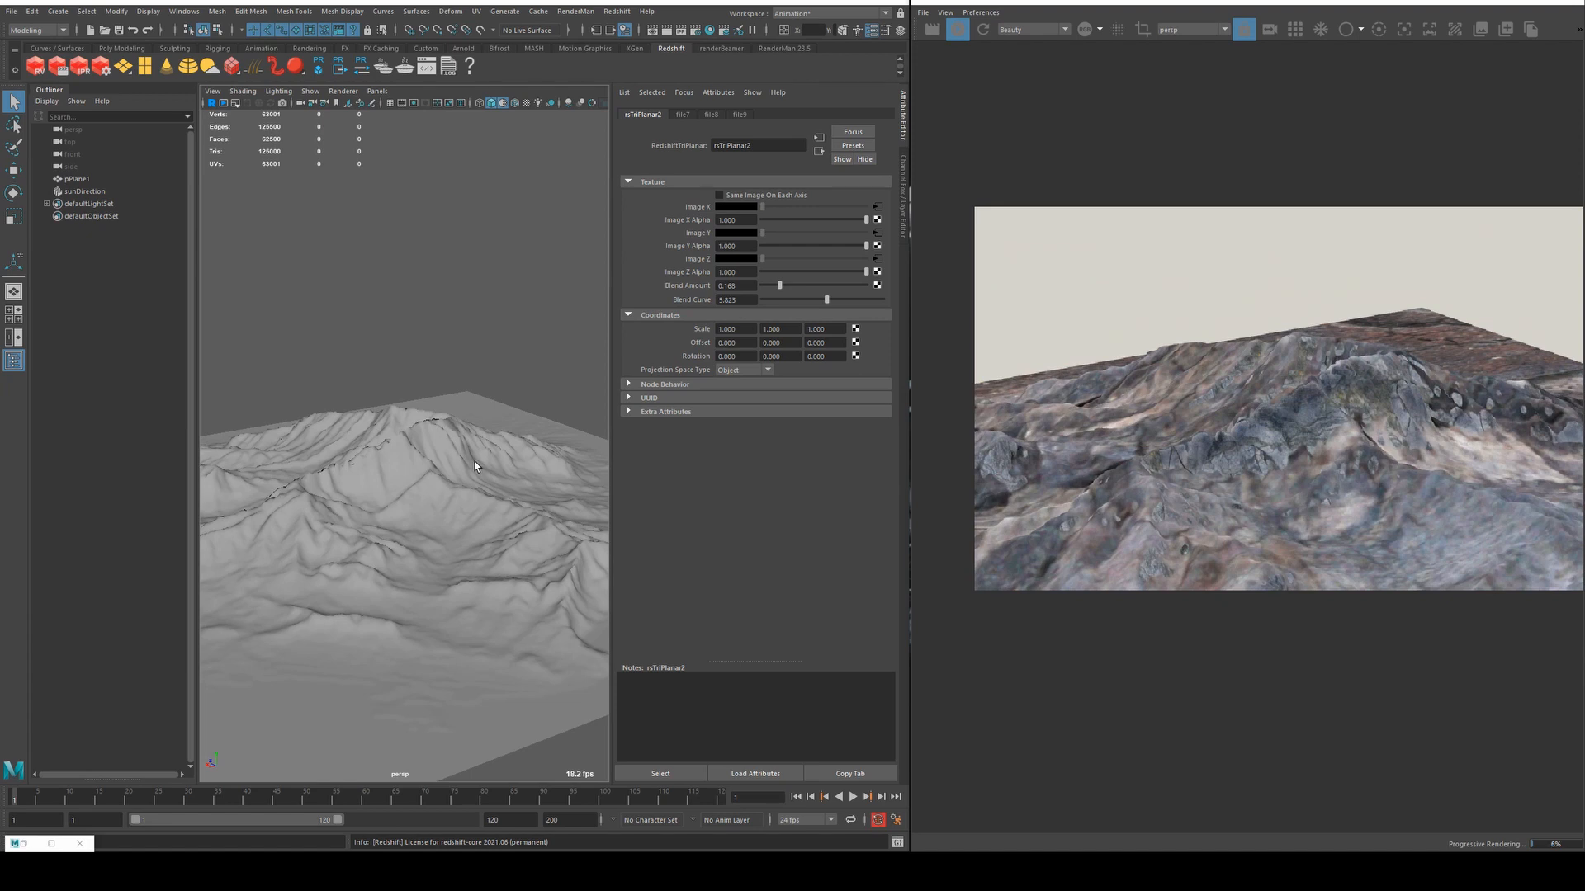
Reopen the Hypershade and wire the tri-planar color through the Redshift bump map into mountain_base's Bump Input.
{"action": "left_click", "coordinate": [23, 843]}
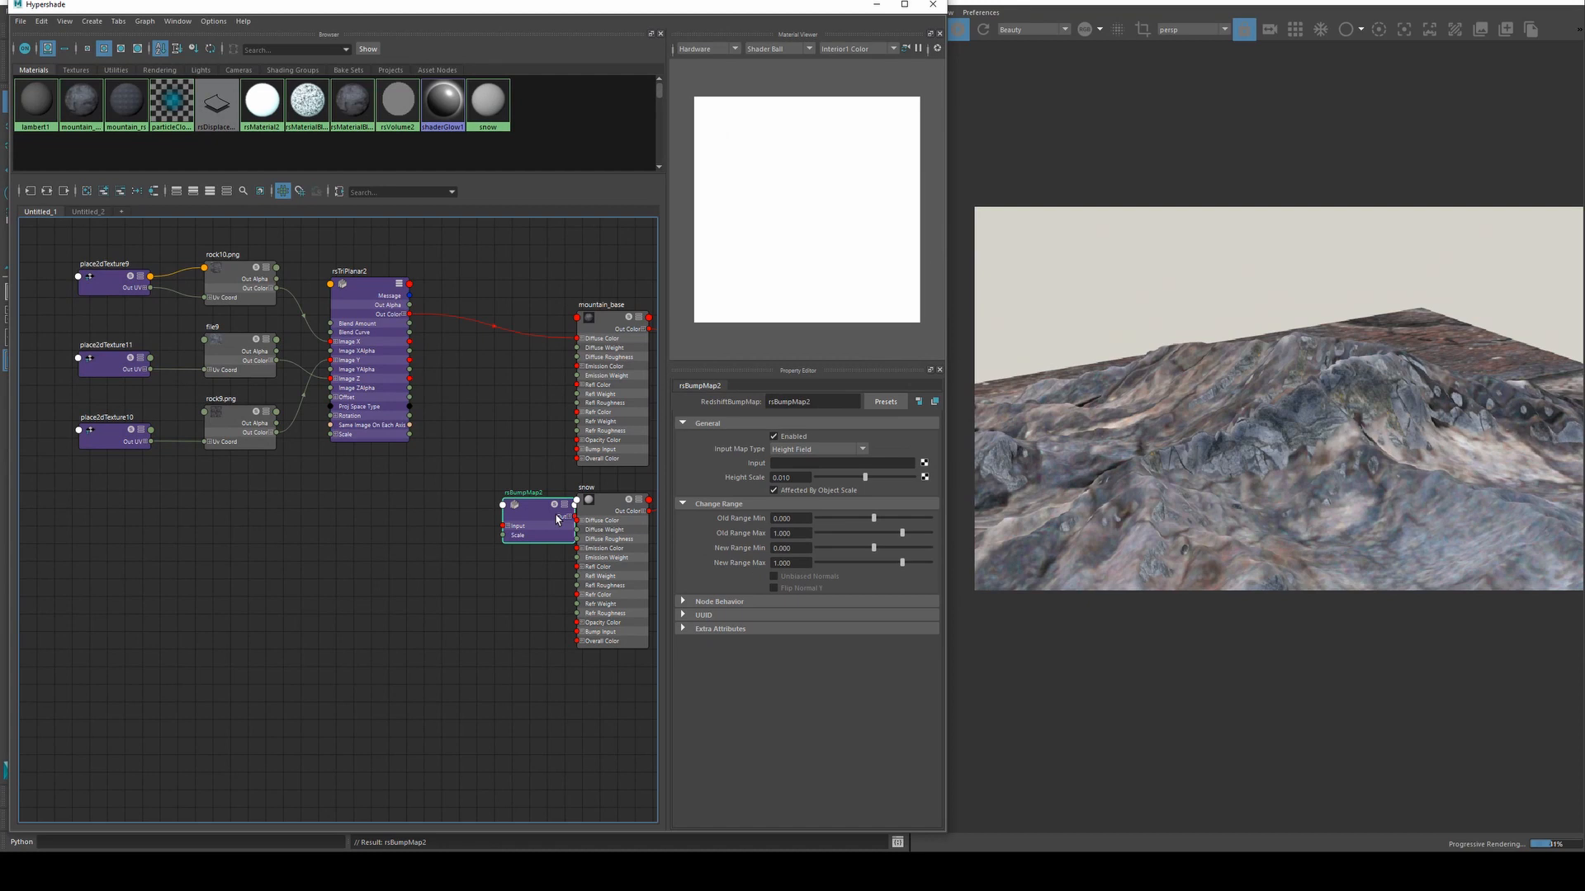
{"action": "left_click_drag", "start_coordinate": [535, 505], "coordinate": [491, 435]}
{"action": "left_click_drag", "start_coordinate": [409, 317], "coordinate": [581, 449]}
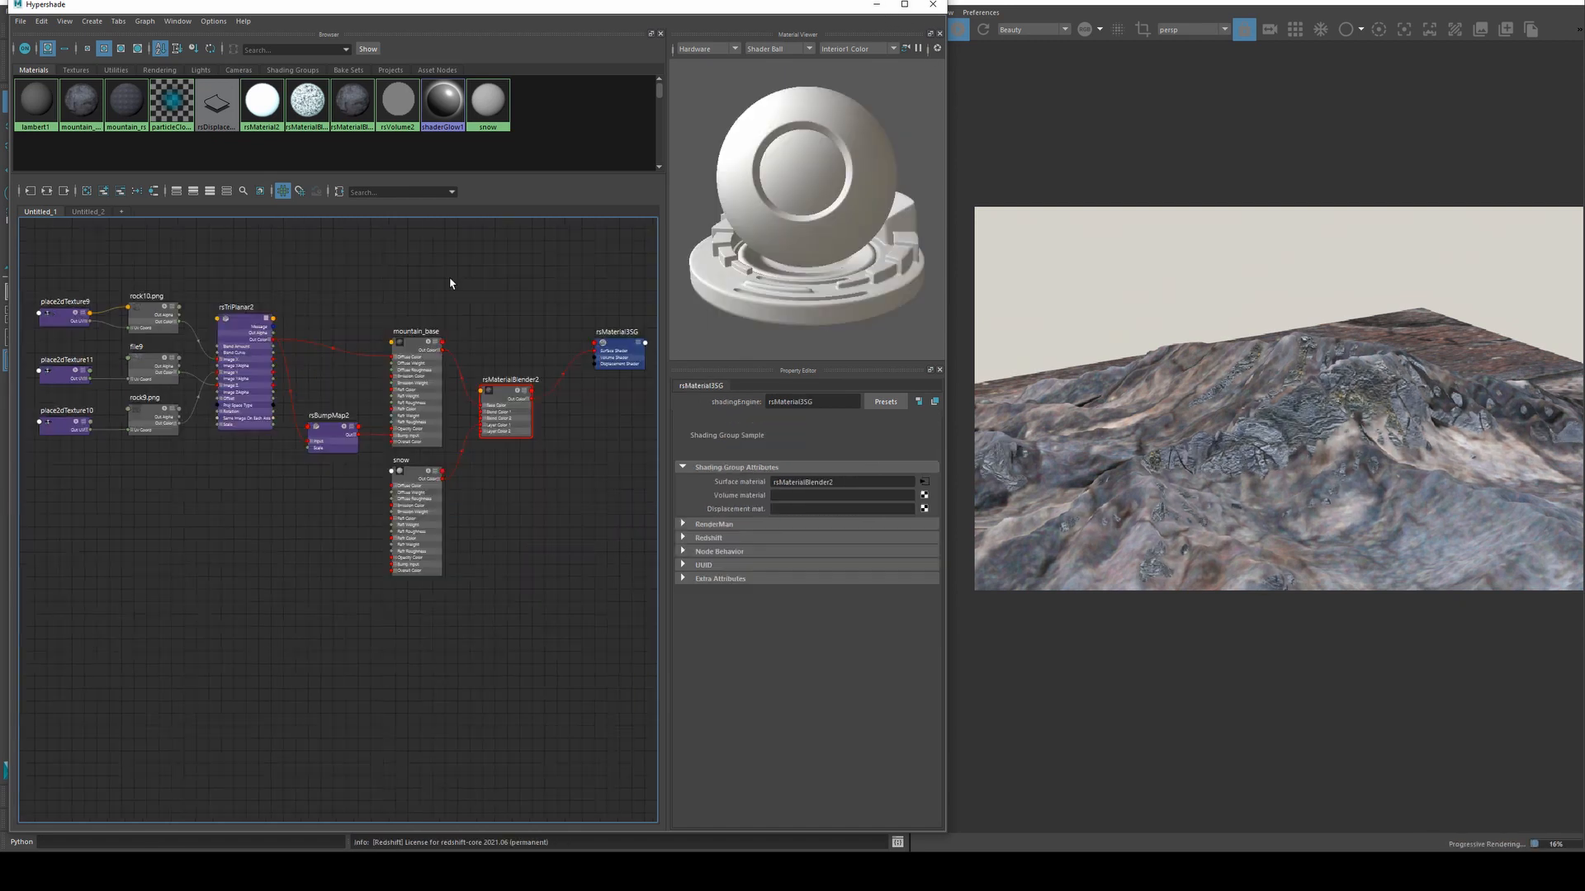
Create a Redshift displacement node, feed it the tri-planar color, and connect it to the shading group's displacement input.
{"action": "key", "text": "Tab"}
{"action": "type", "text": "displ"}
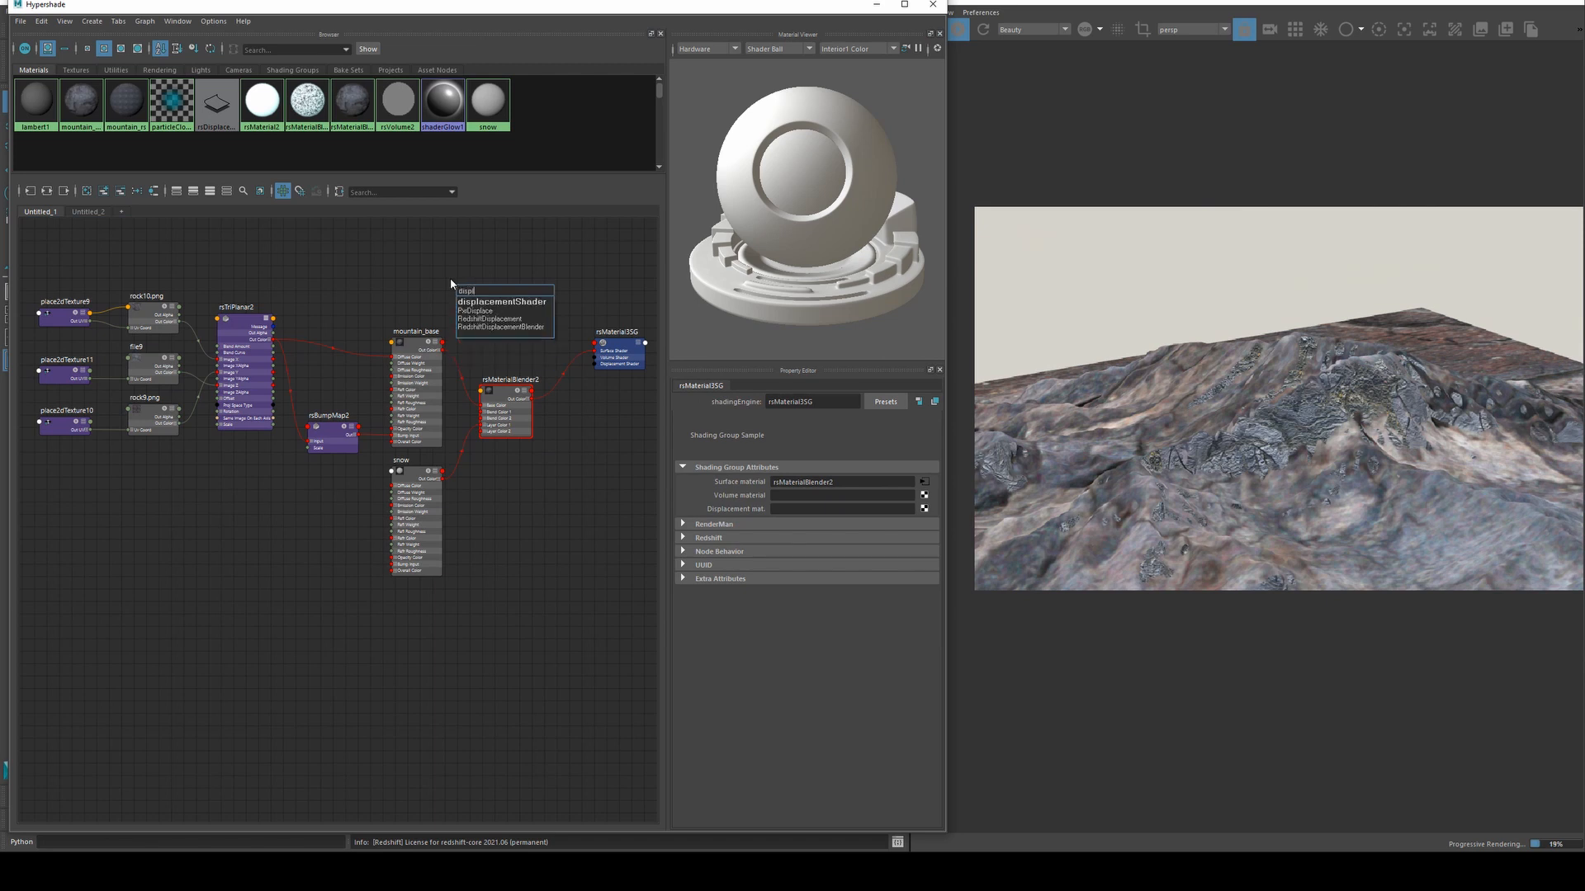
{"action": "key", "text": "Down"}
{"action": "key", "text": "Down"}
{"action": "key", "text": "Return"}
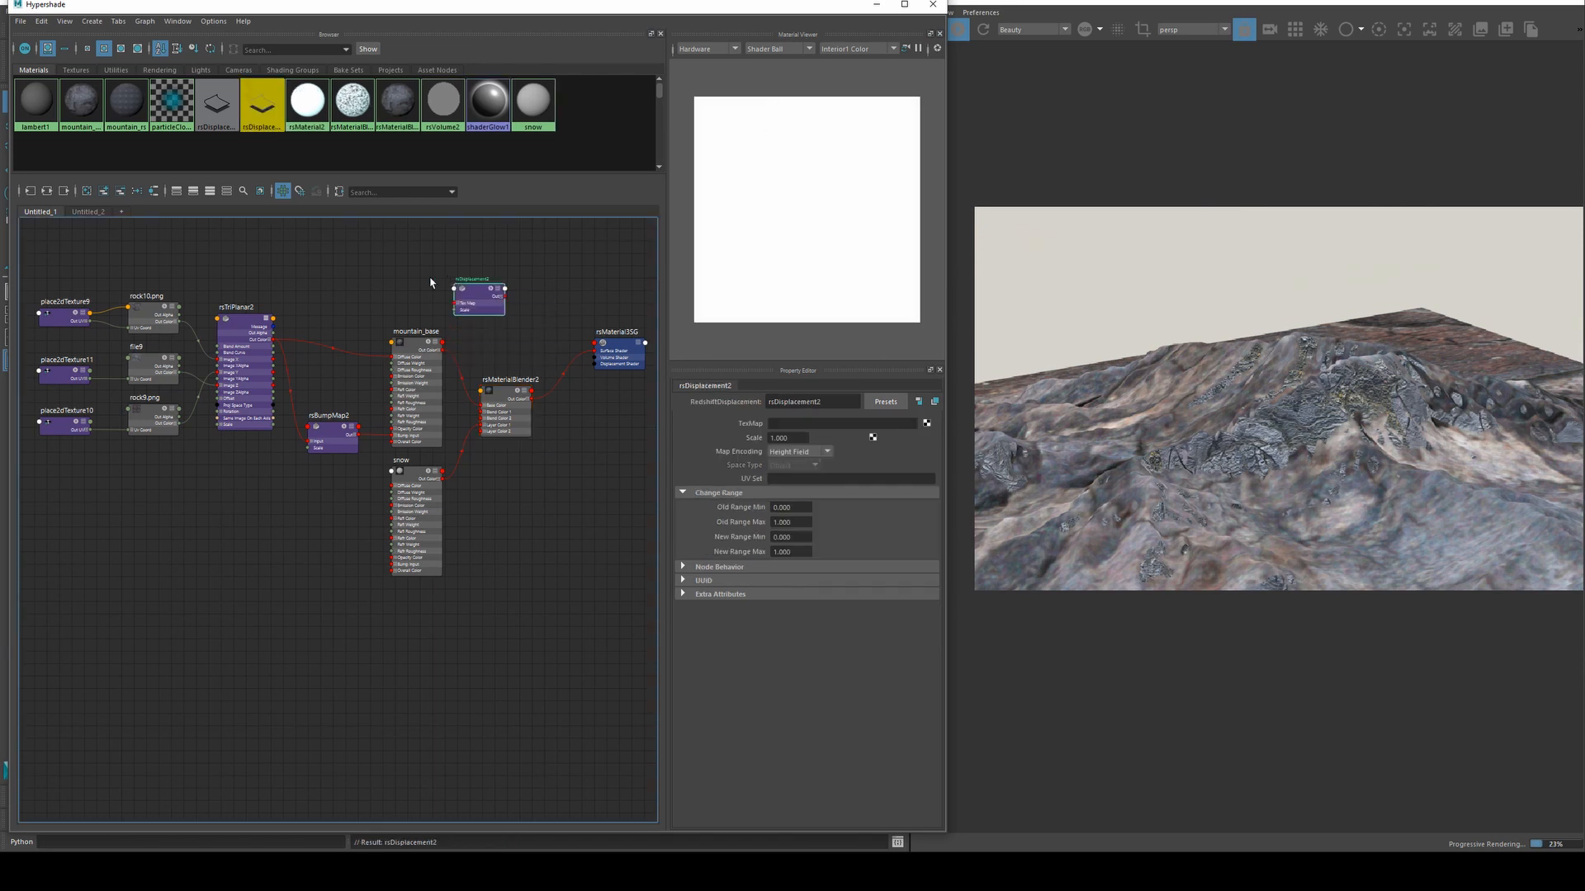
{"action": "left_click_drag", "start_coordinate": [273, 340], "coordinate": [594, 364]}
Reduce the displacement node's Scale to 0.01 after trying 0.1.
{"action": "left_click", "coordinate": [784, 437]}
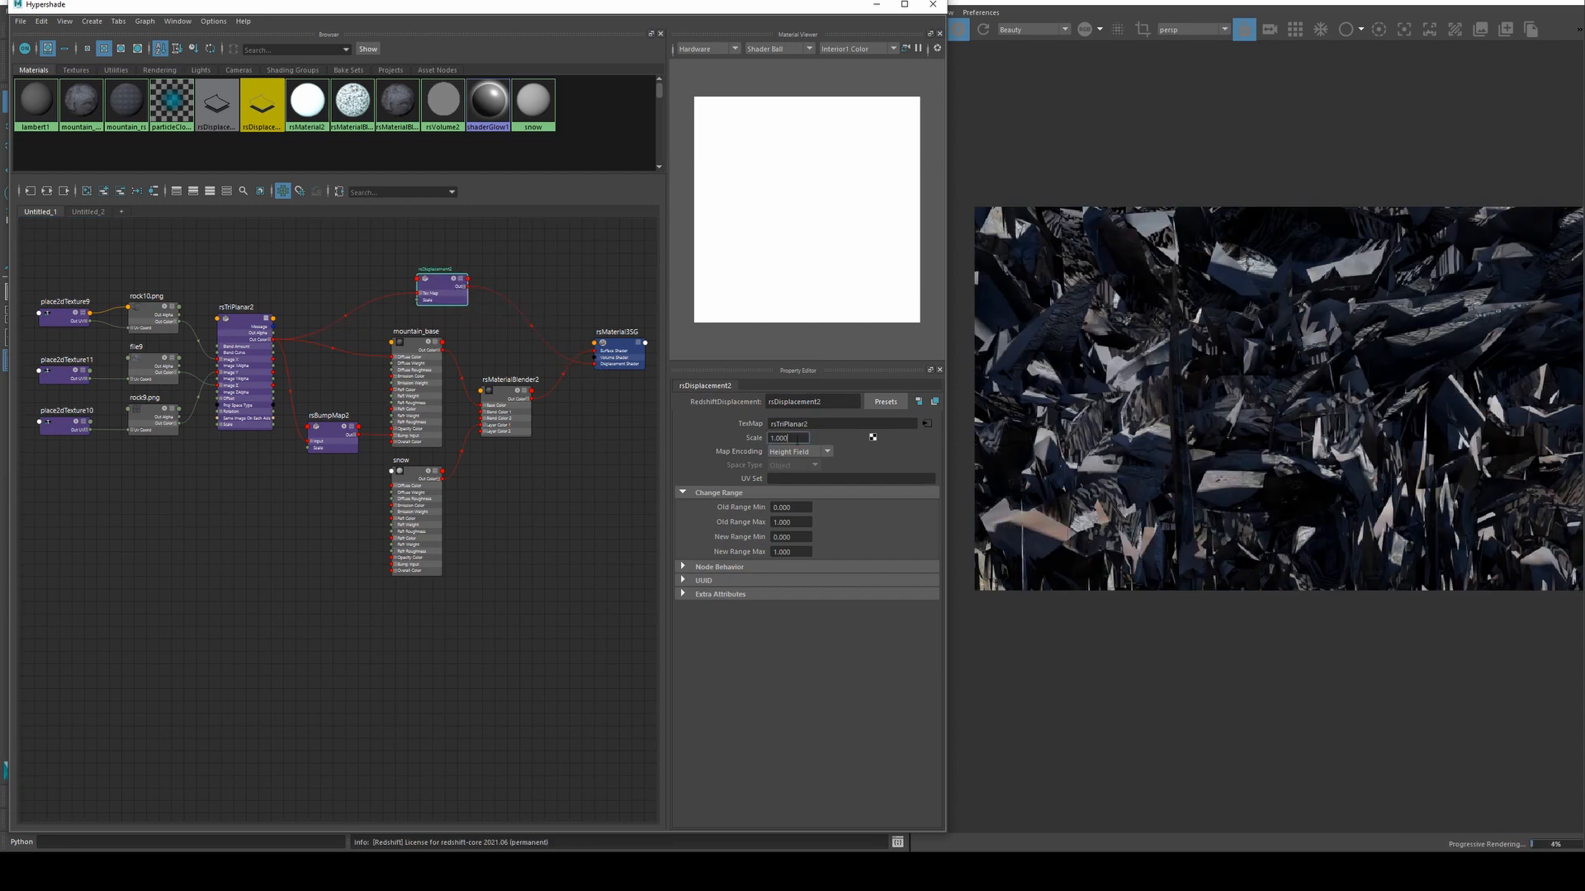
{"action": "type", "text": ".1"}
{"action": "key", "text": "Return"}
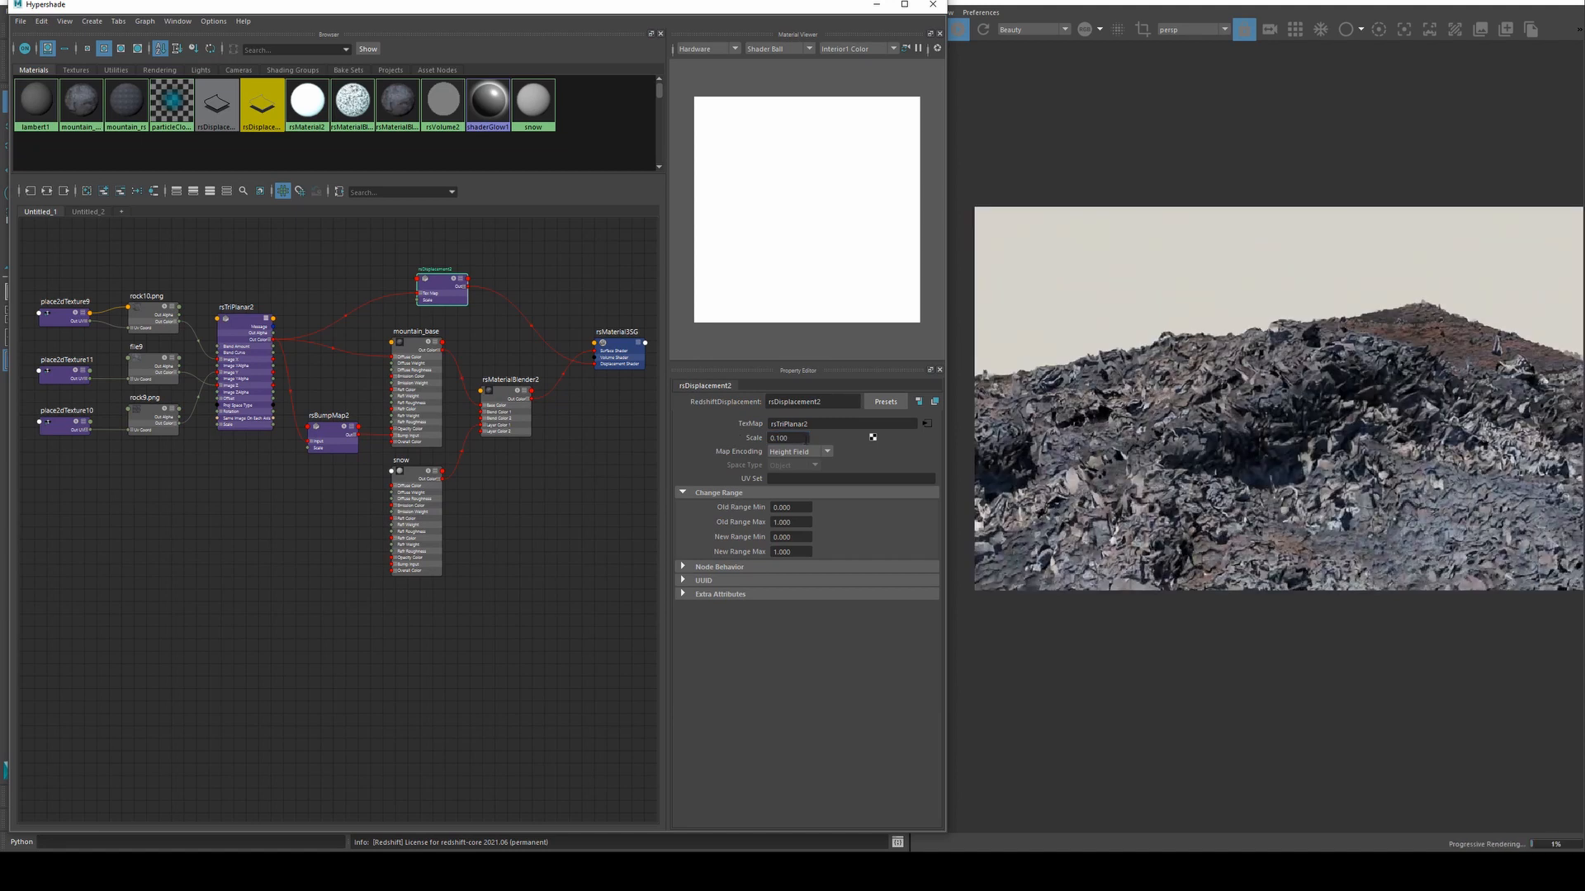
{"action": "left_click_drag", "start_coordinate": [789, 438], "coordinate": [740, 439]}
{"action": "type", "text": ".01"}
{"action": "key", "text": "Return"}
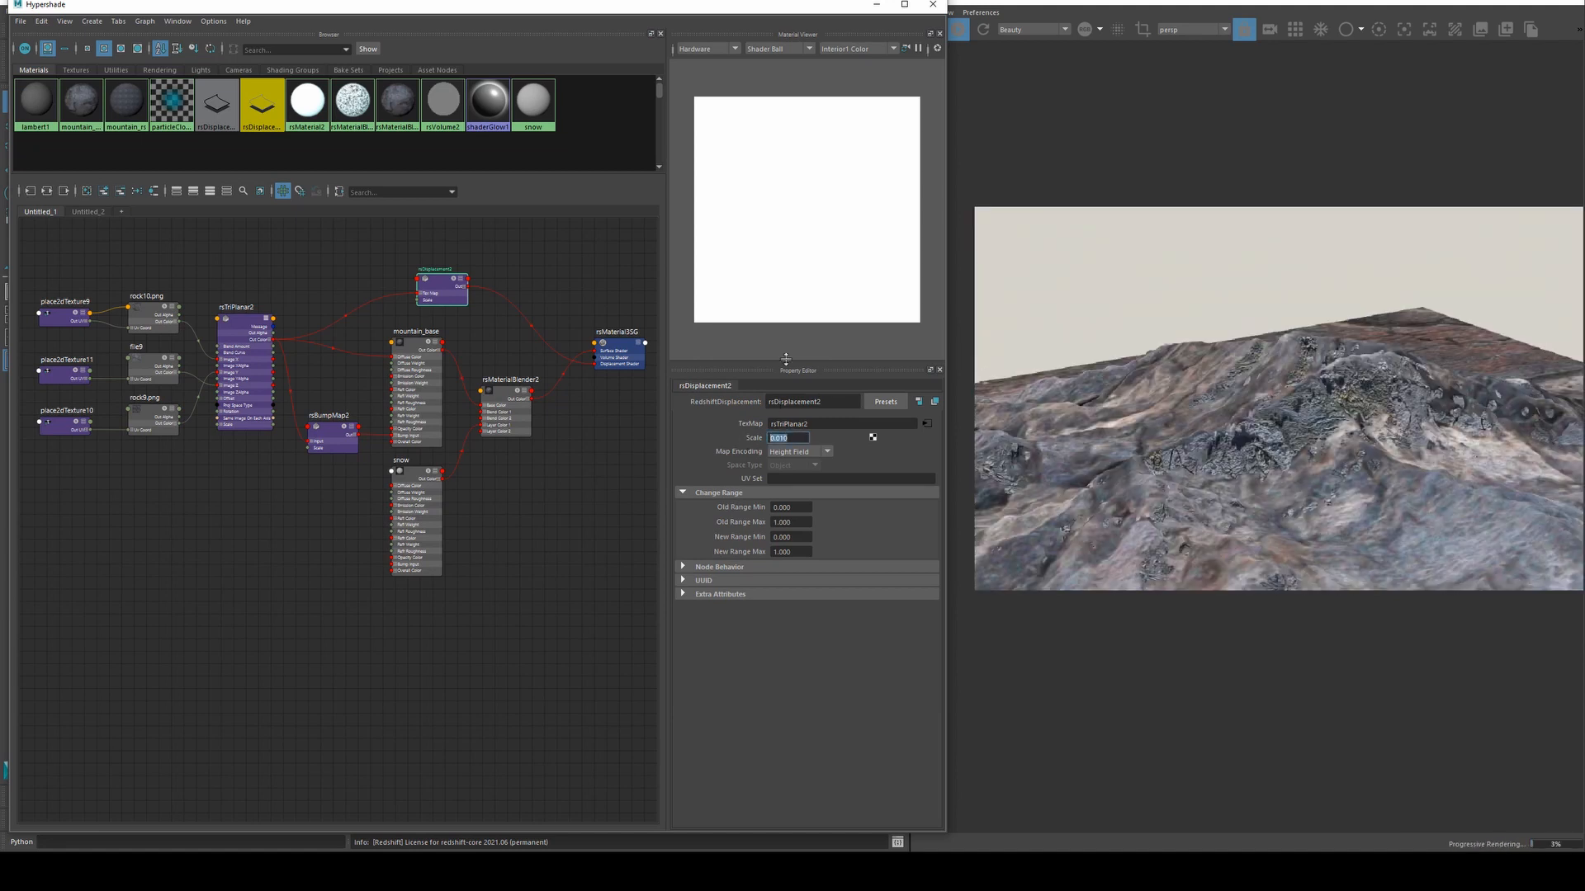
Minimize the Hypershade to inspect the displaced peak up close, and stop the live render before returning to the node graph.
{"action": "left_click", "coordinate": [877, 5]}
{"action": "scroll", "coordinate": [437, 409], "scroll_direction": "up", "scroll_amount": 5}
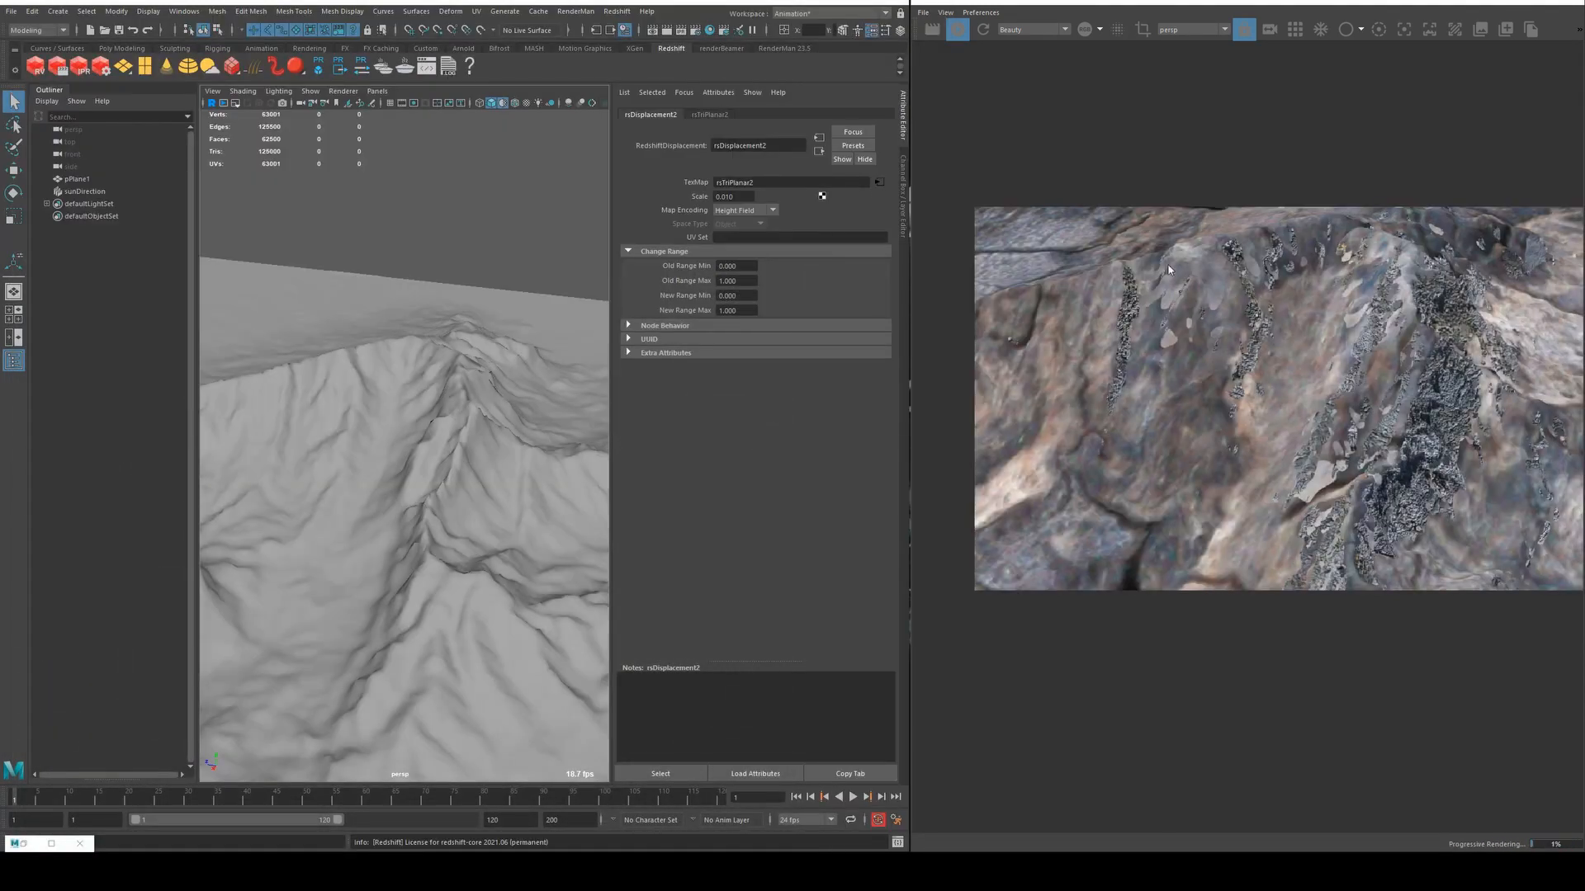
{"action": "left_click", "coordinate": [958, 30]}
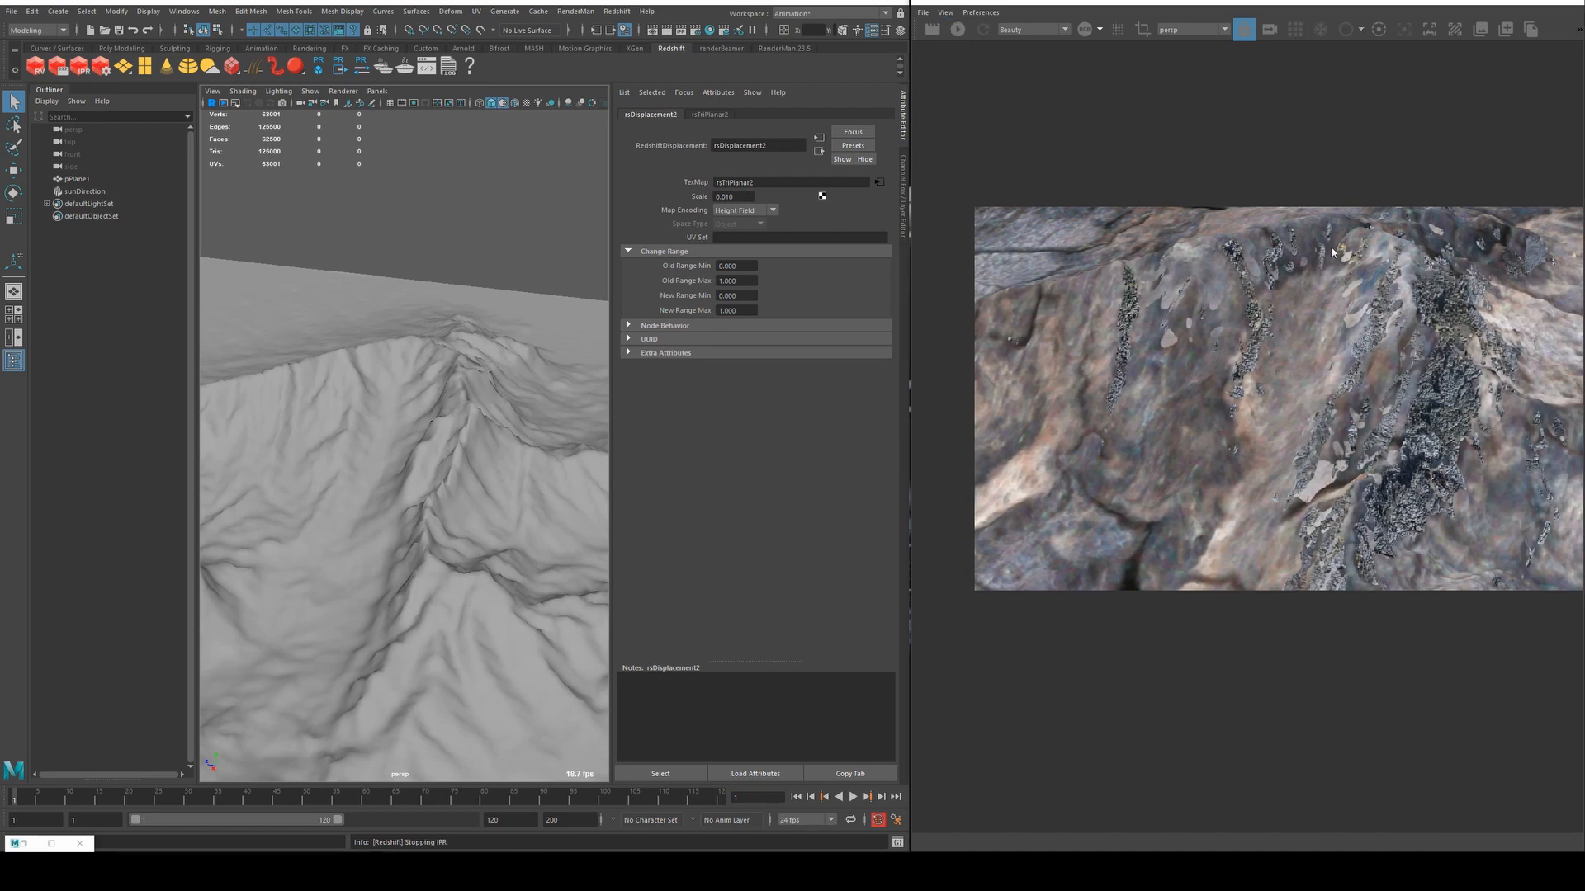
{"action": "left_click", "coordinate": [51, 842]}
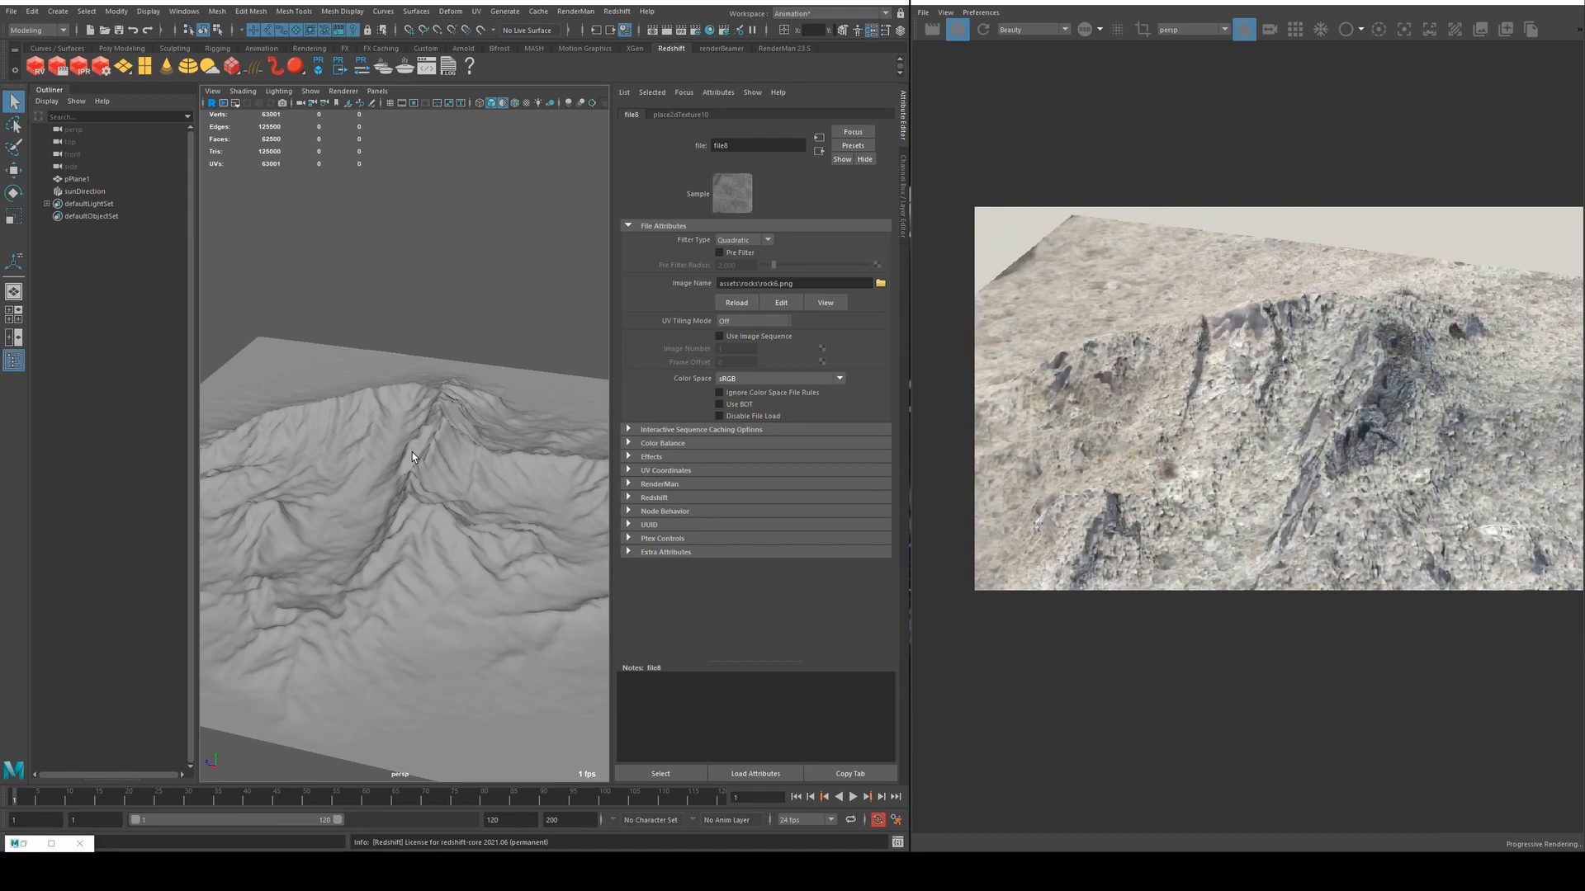
Brighten the snow material's diffuse color to pure white.
{"action": "left_click_drag", "start_coordinate": [446, 446], "coordinate": [522, 453], "text": "alt"}
{"action": "left_click_drag", "start_coordinate": [428, 429], "coordinate": [482, 419], "text": "alt"}
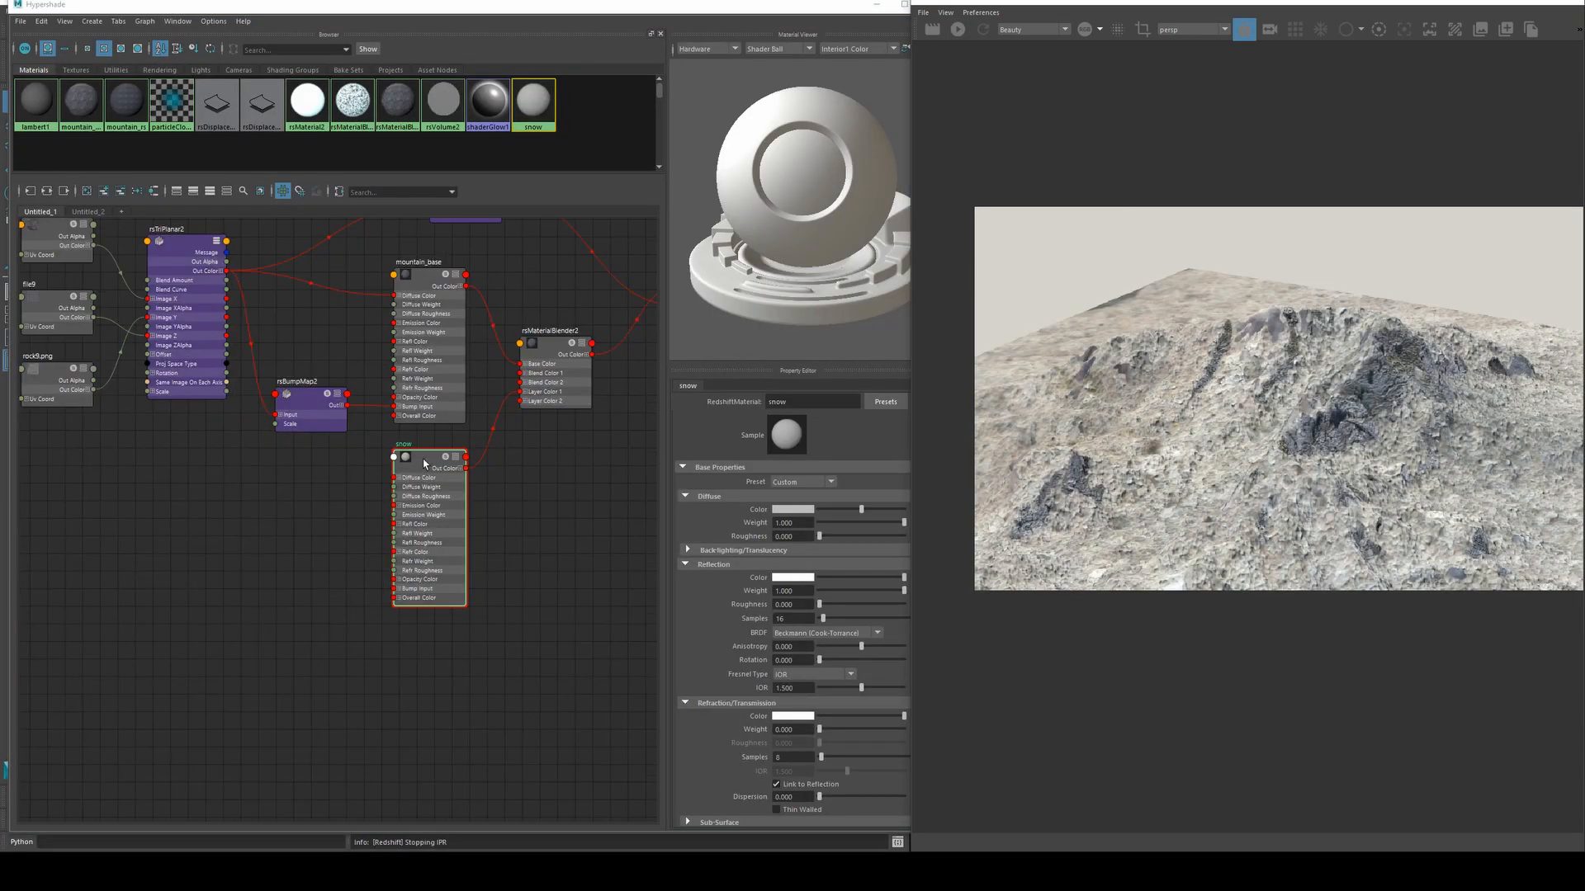
{"action": "scroll", "coordinate": [421, 477], "scroll_direction": "up", "scroll_amount": 5}
{"action": "scroll", "coordinate": [425, 489], "scroll_direction": "down", "scroll_amount": 2}
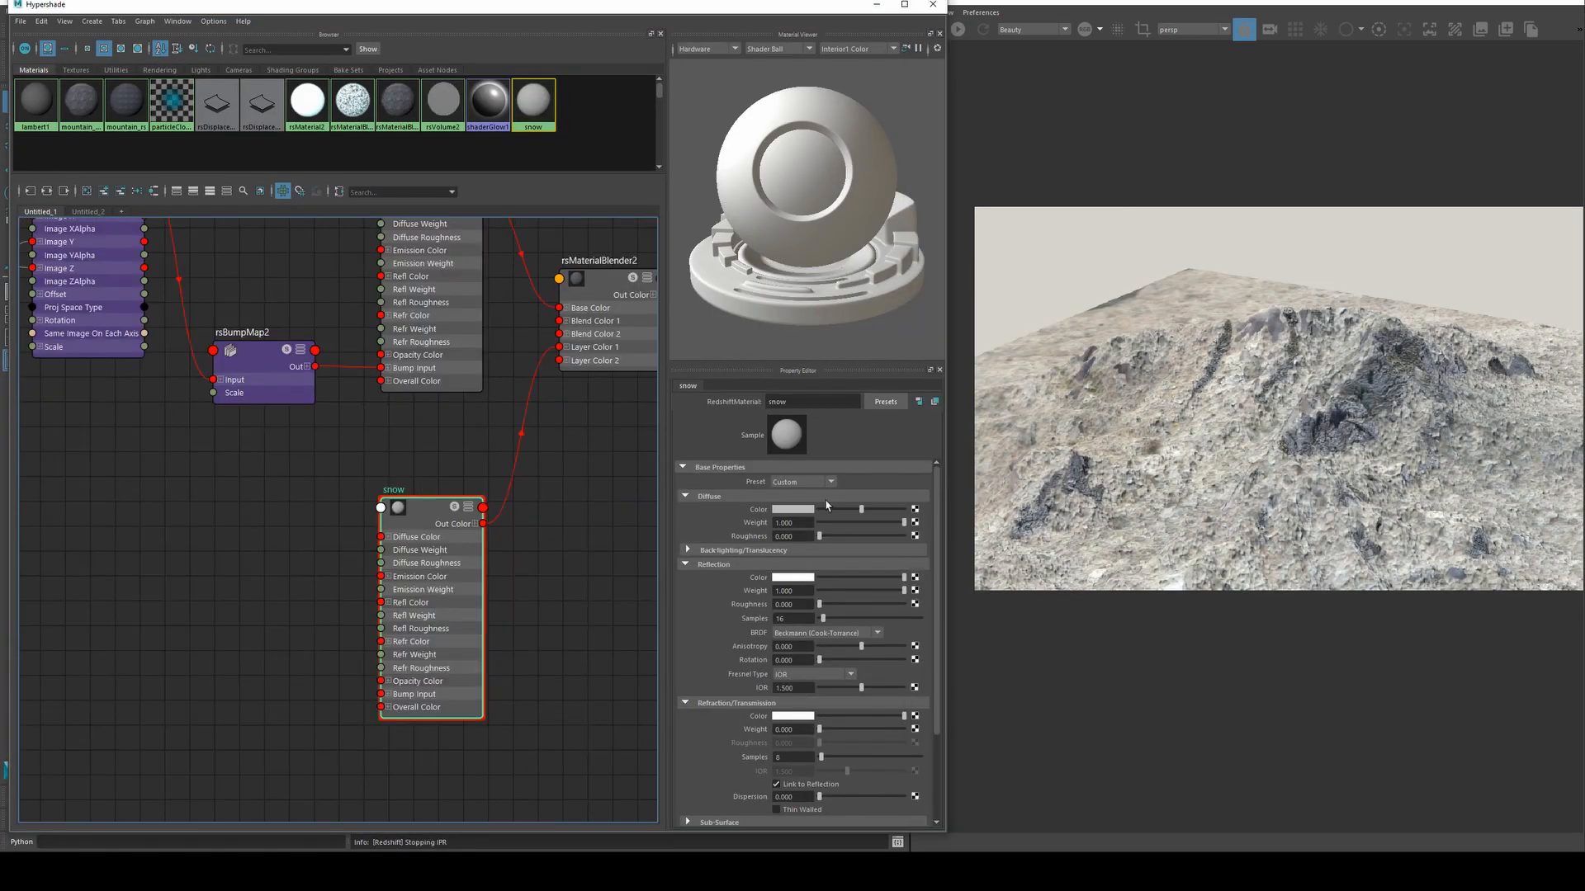
{"action": "left_click_drag", "start_coordinate": [861, 510], "coordinate": [903, 510]}
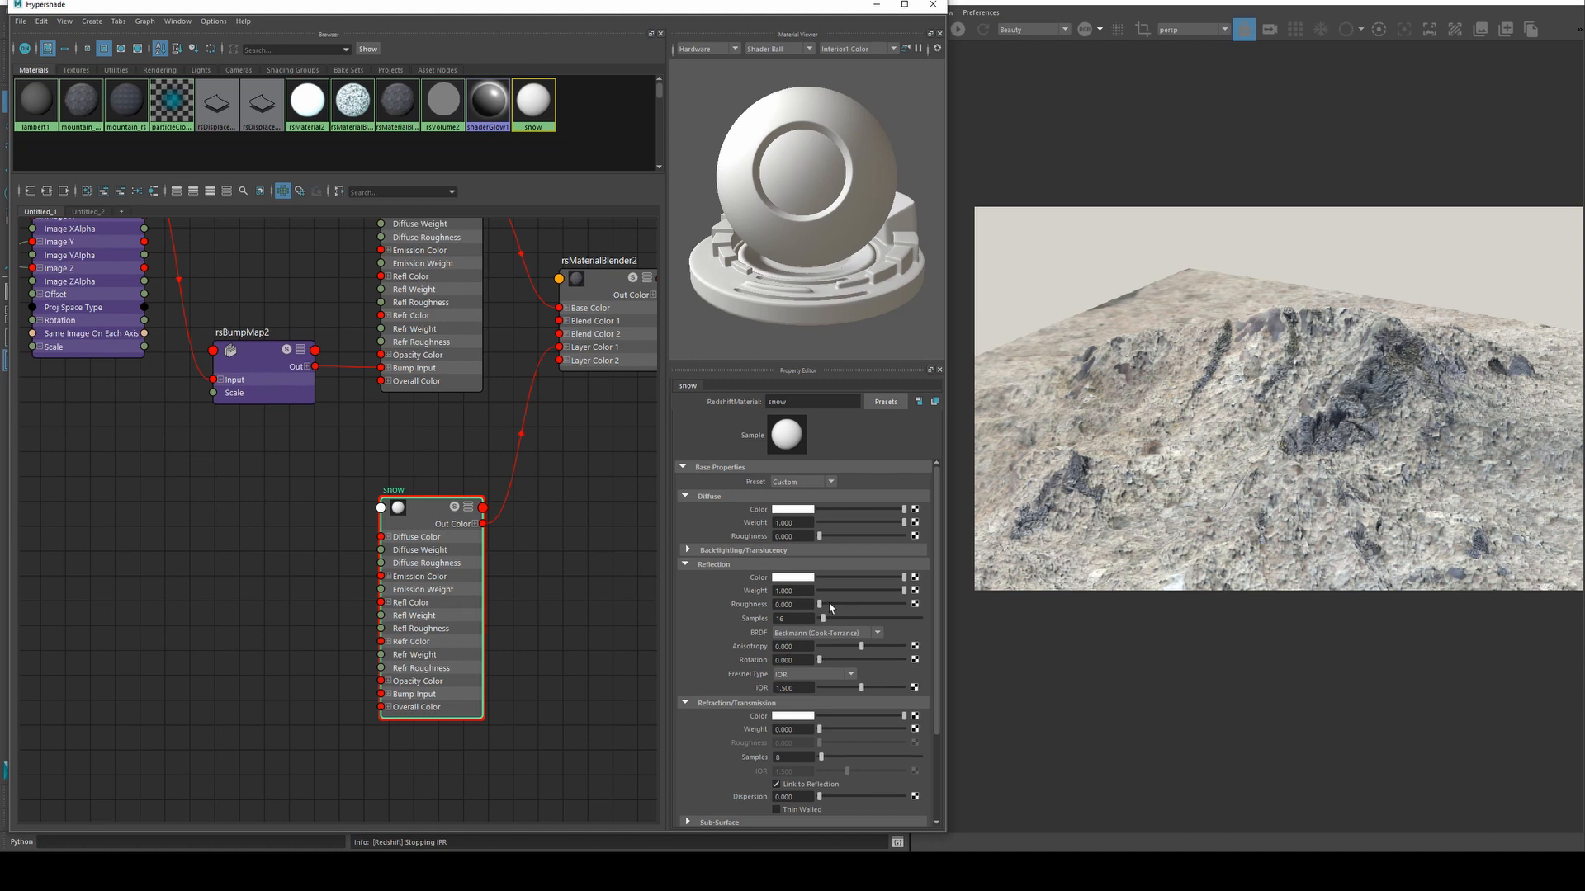
{"action": "left_click", "coordinate": [1061, 629]}
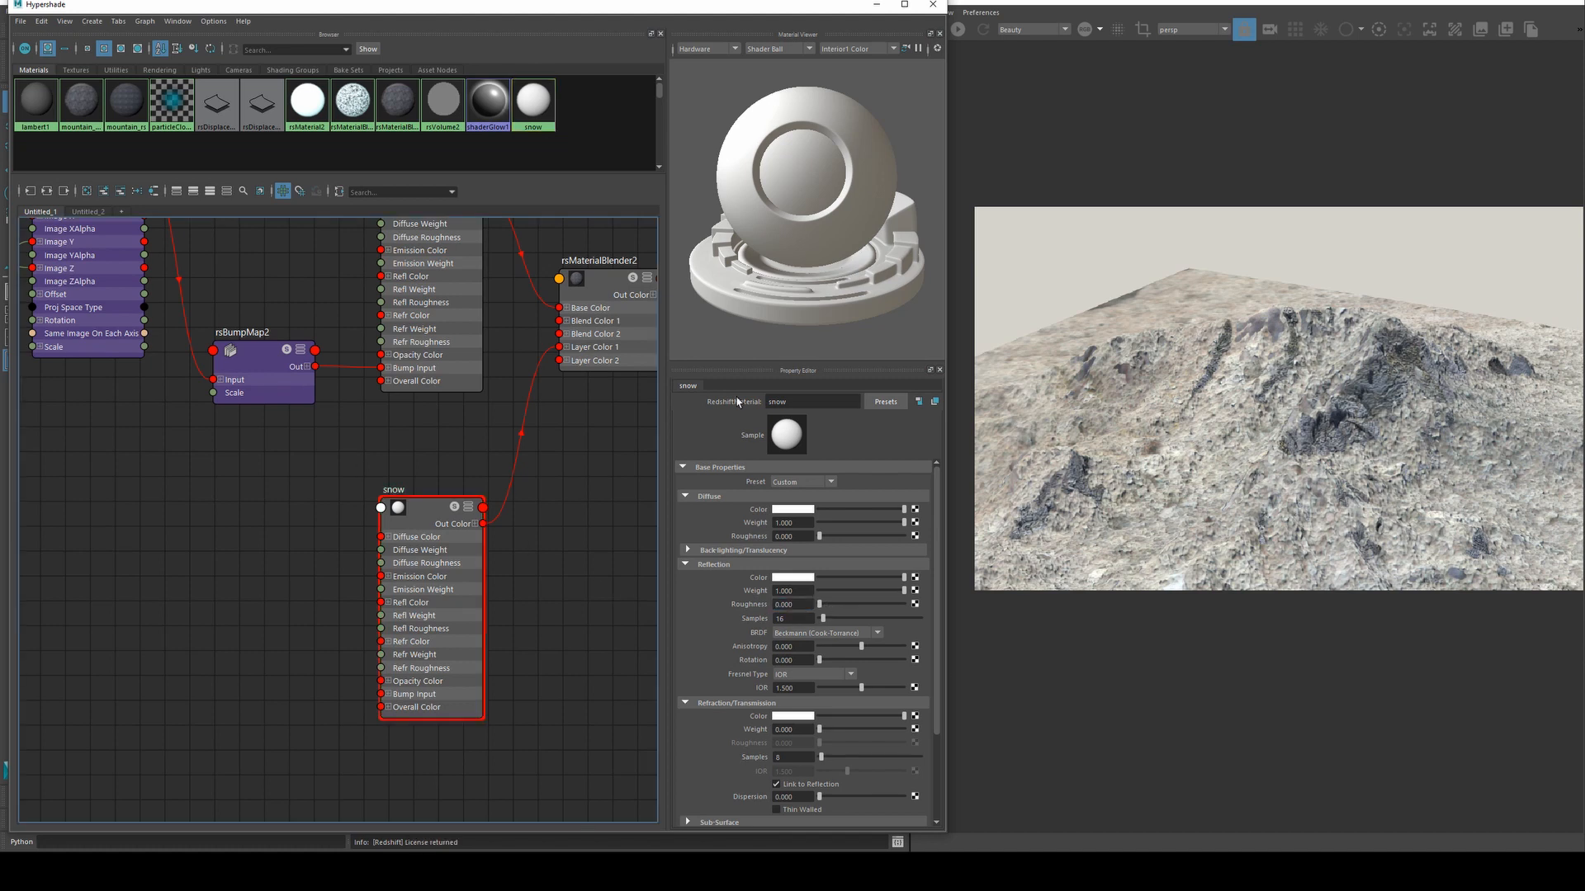
Create a ramp texture node and connect its Out Color to the material blender's Blend Color 1.
{"action": "key", "text": "Tab"}
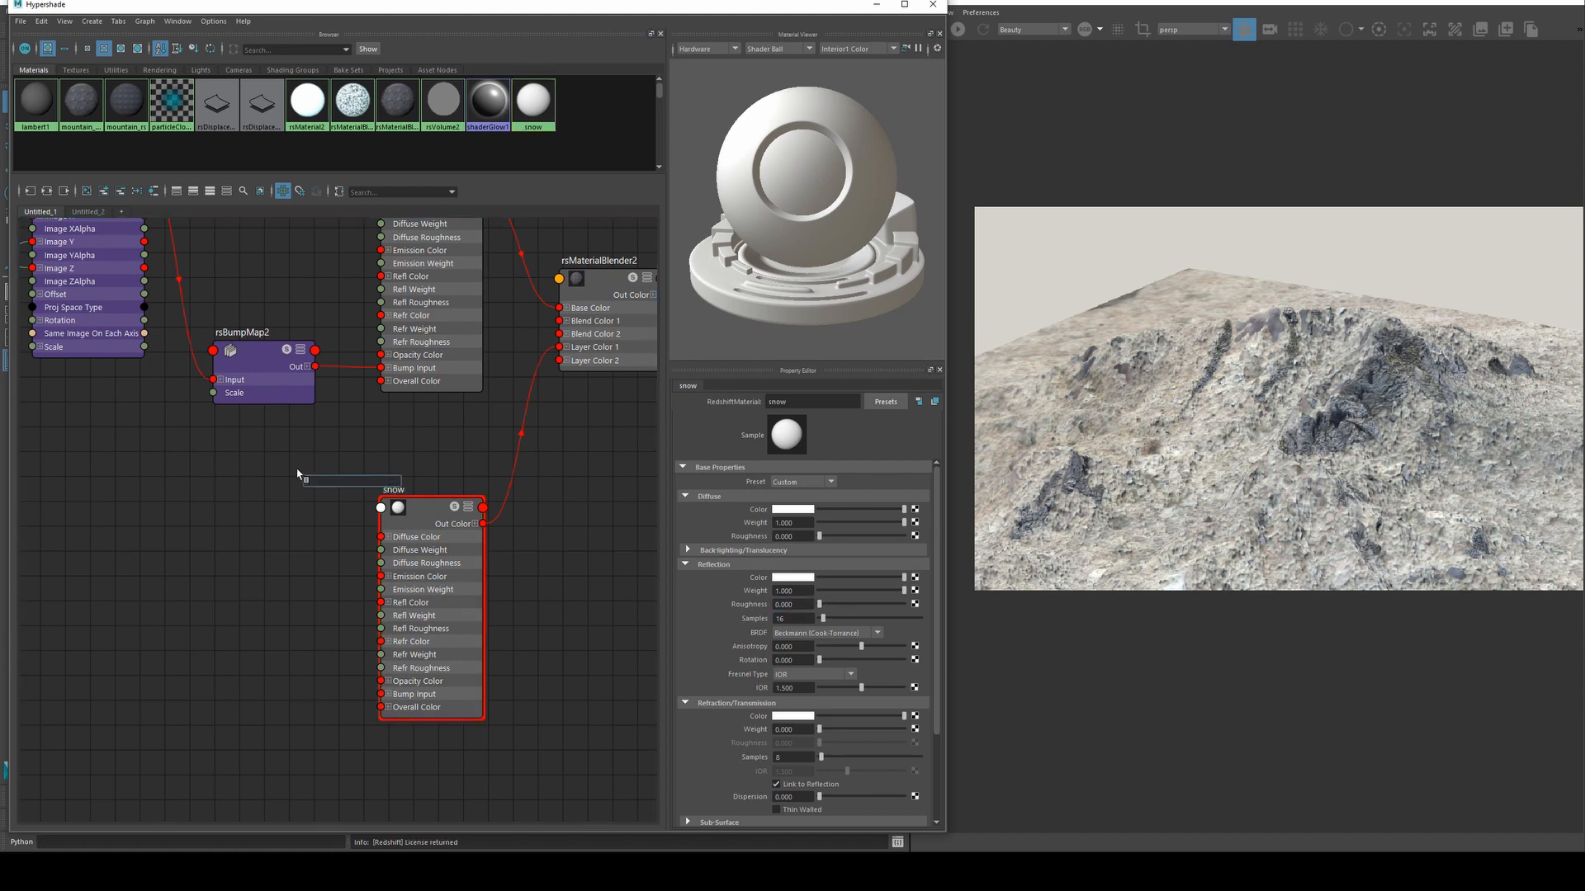
{"action": "type", "text": "ramp"}
{"action": "key", "text": "Down"}
{"action": "key", "text": "Down"}
{"action": "key", "text": "Down"}
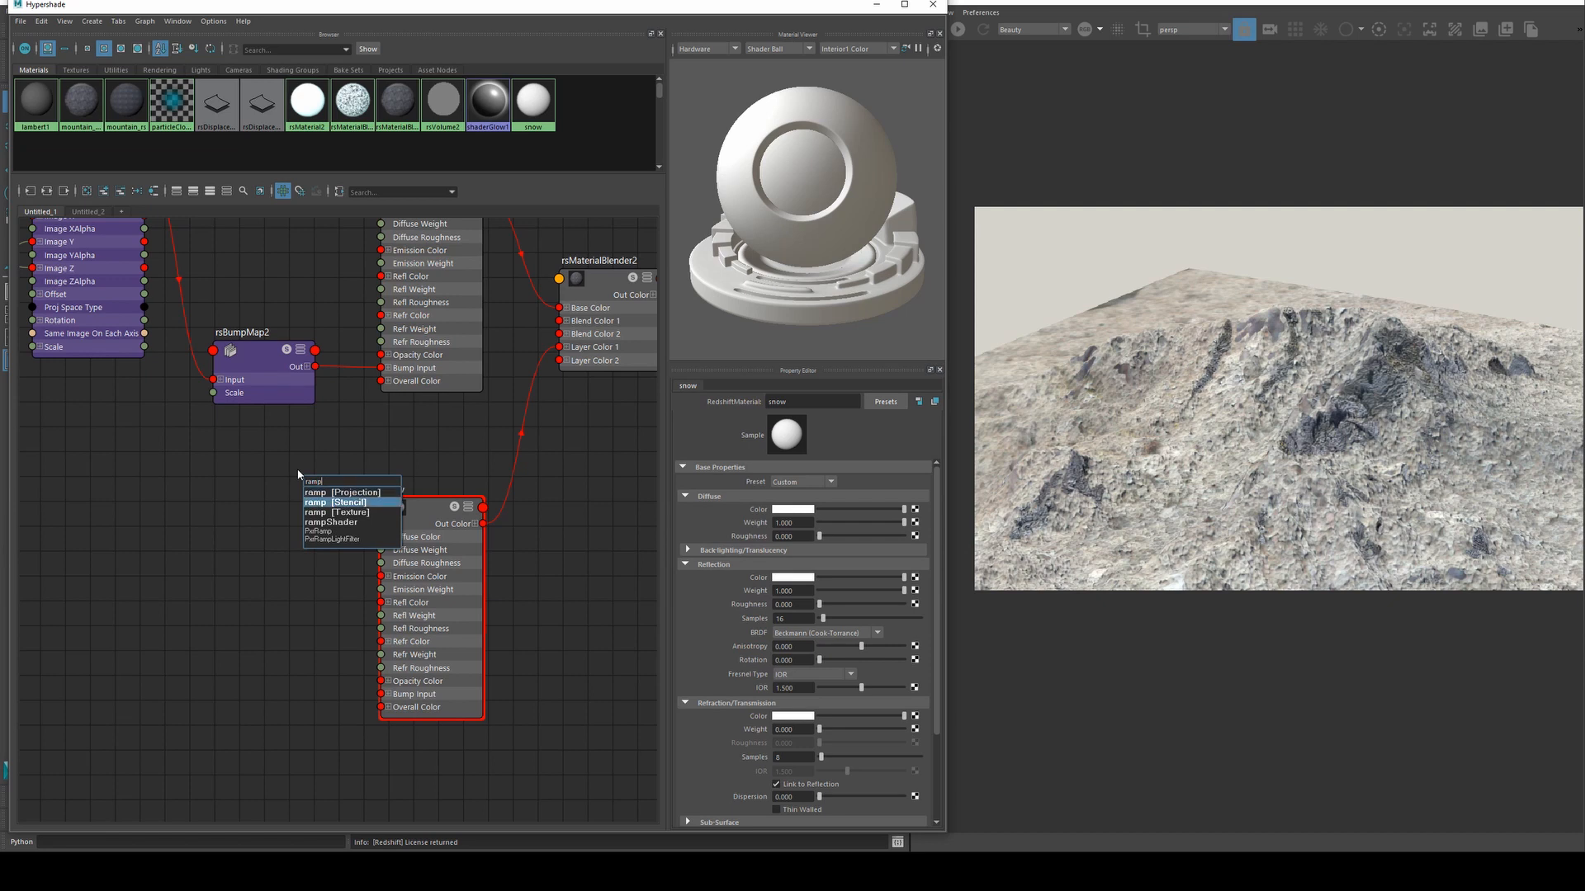
{"action": "key", "text": "Return"}
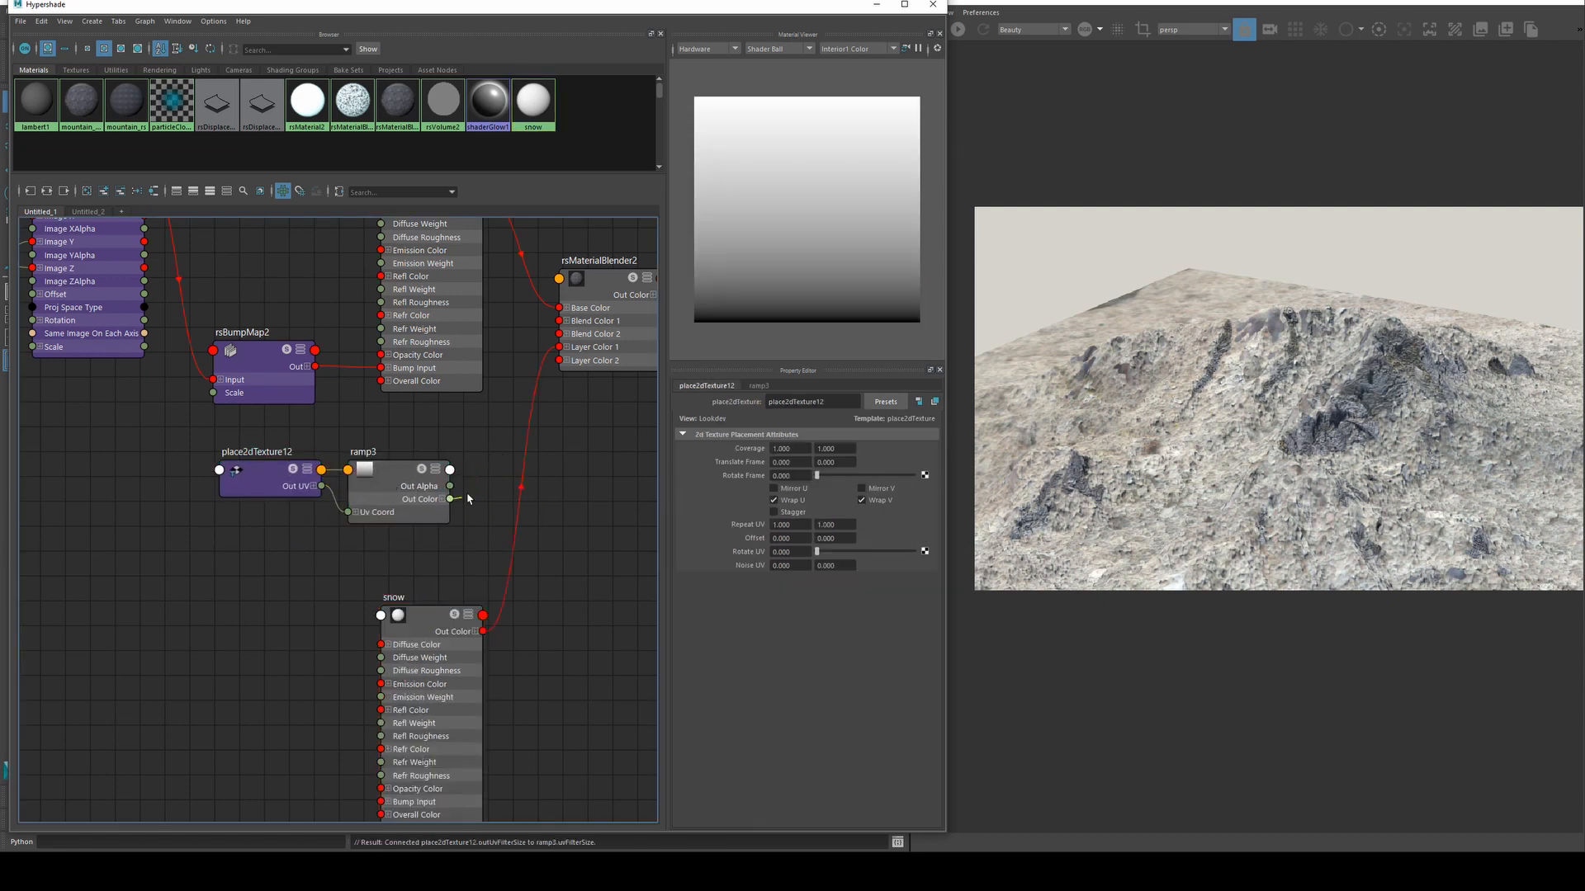
{"action": "left_click_drag", "start_coordinate": [467, 498], "coordinate": [562, 326]}
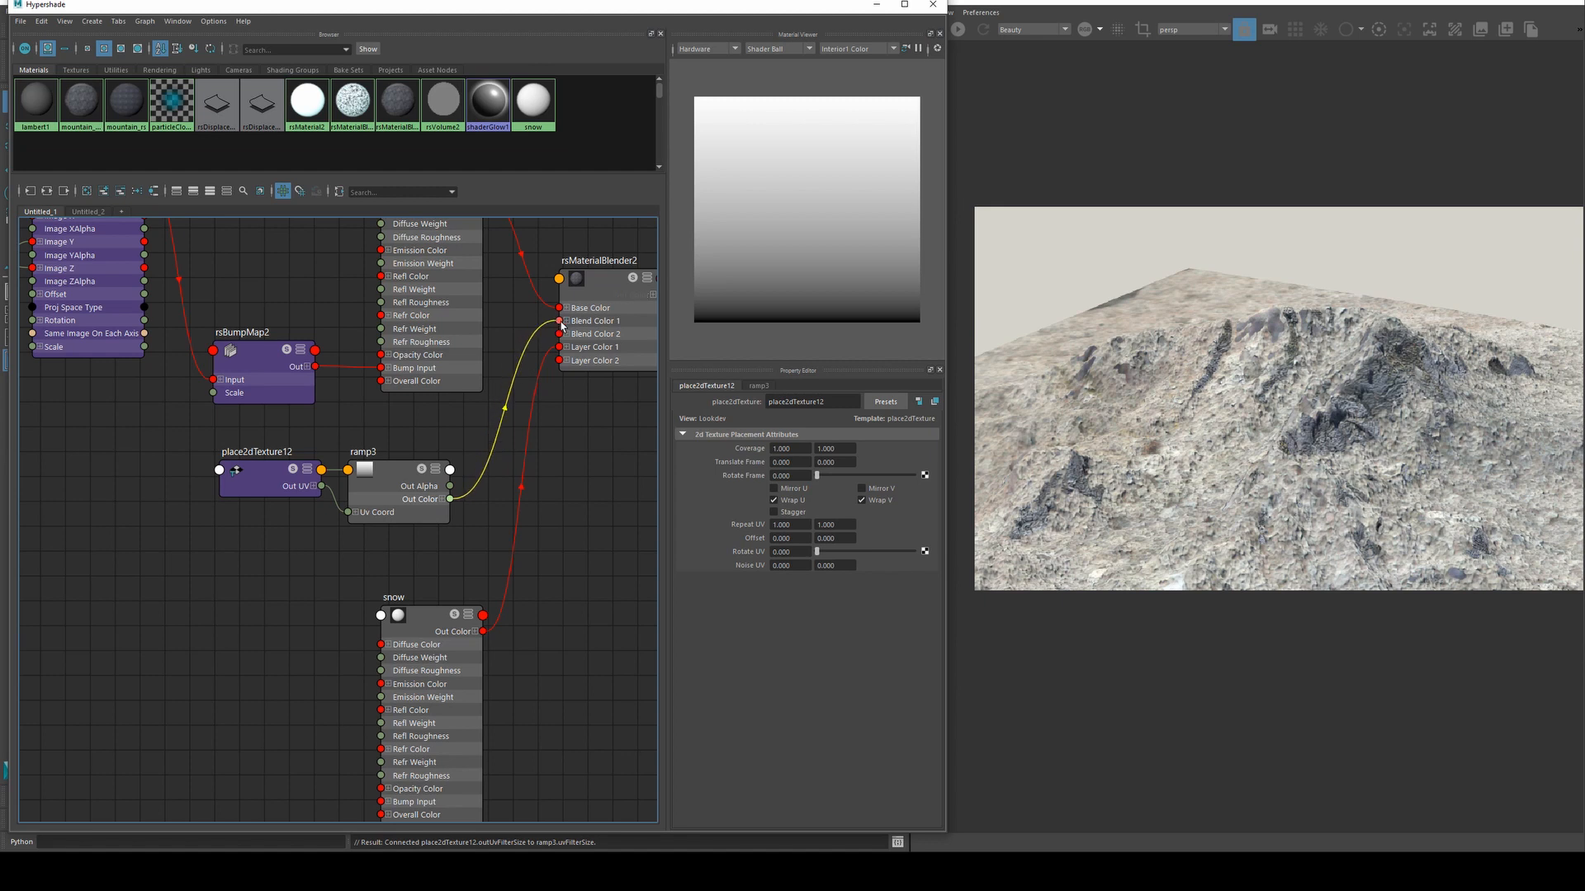
Add a second black stop at about 0.25 on the snow blend ramp and another light stop toward its white end.
{"action": "left_click", "coordinate": [631, 353]}
{"action": "left_click", "coordinate": [380, 500]}
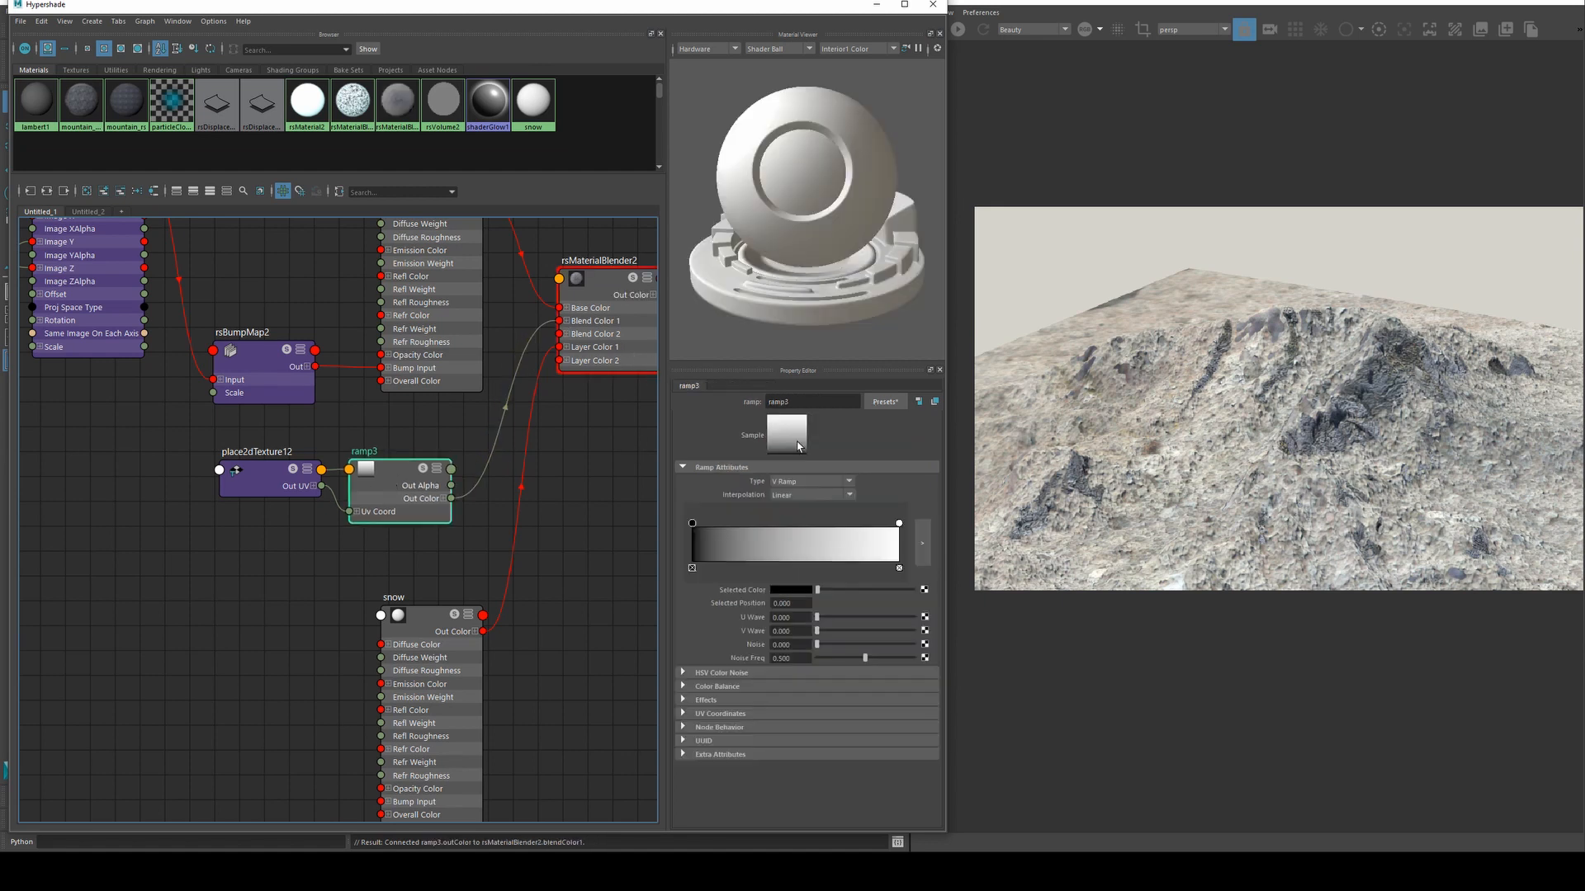
{"action": "left_click", "coordinate": [694, 535]}
{"action": "left_click_drag", "start_coordinate": [694, 528], "coordinate": [745, 528]}
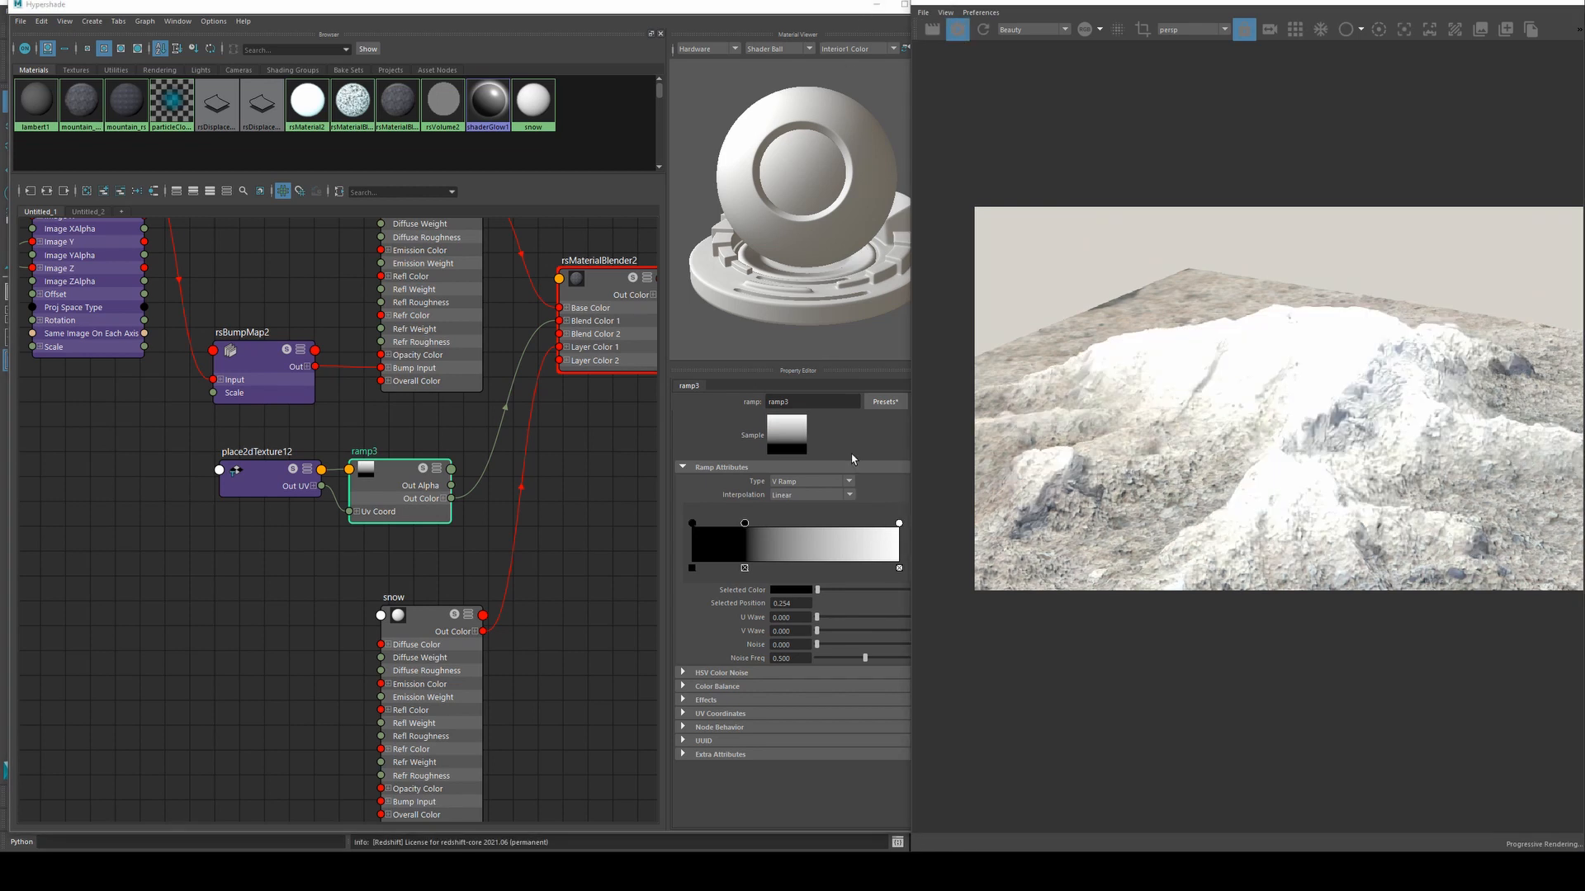
{"action": "left_click", "coordinate": [869, 542]}
{"action": "left_click_drag", "start_coordinate": [869, 542], "coordinate": [714, 525]}
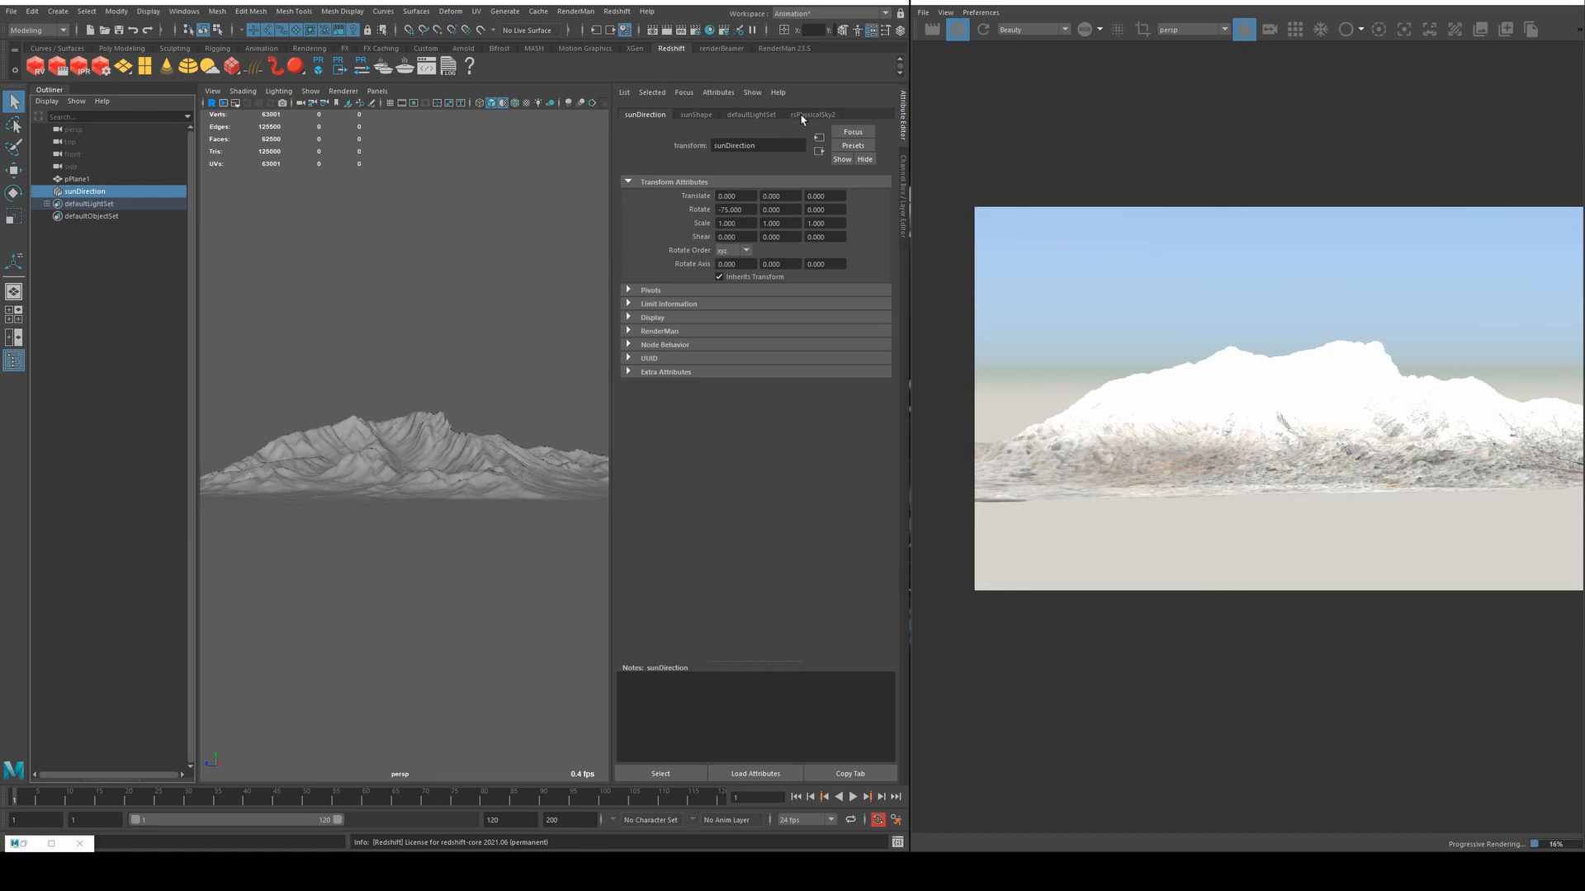
Lower the sun by setting the sunDirection light's X rotation to -25.
{"action": "left_click", "coordinate": [231, 240]}
{"action": "left_click", "coordinate": [91, 191]}
{"action": "left_click", "coordinate": [734, 210]}
{"action": "type", "text": "-"}
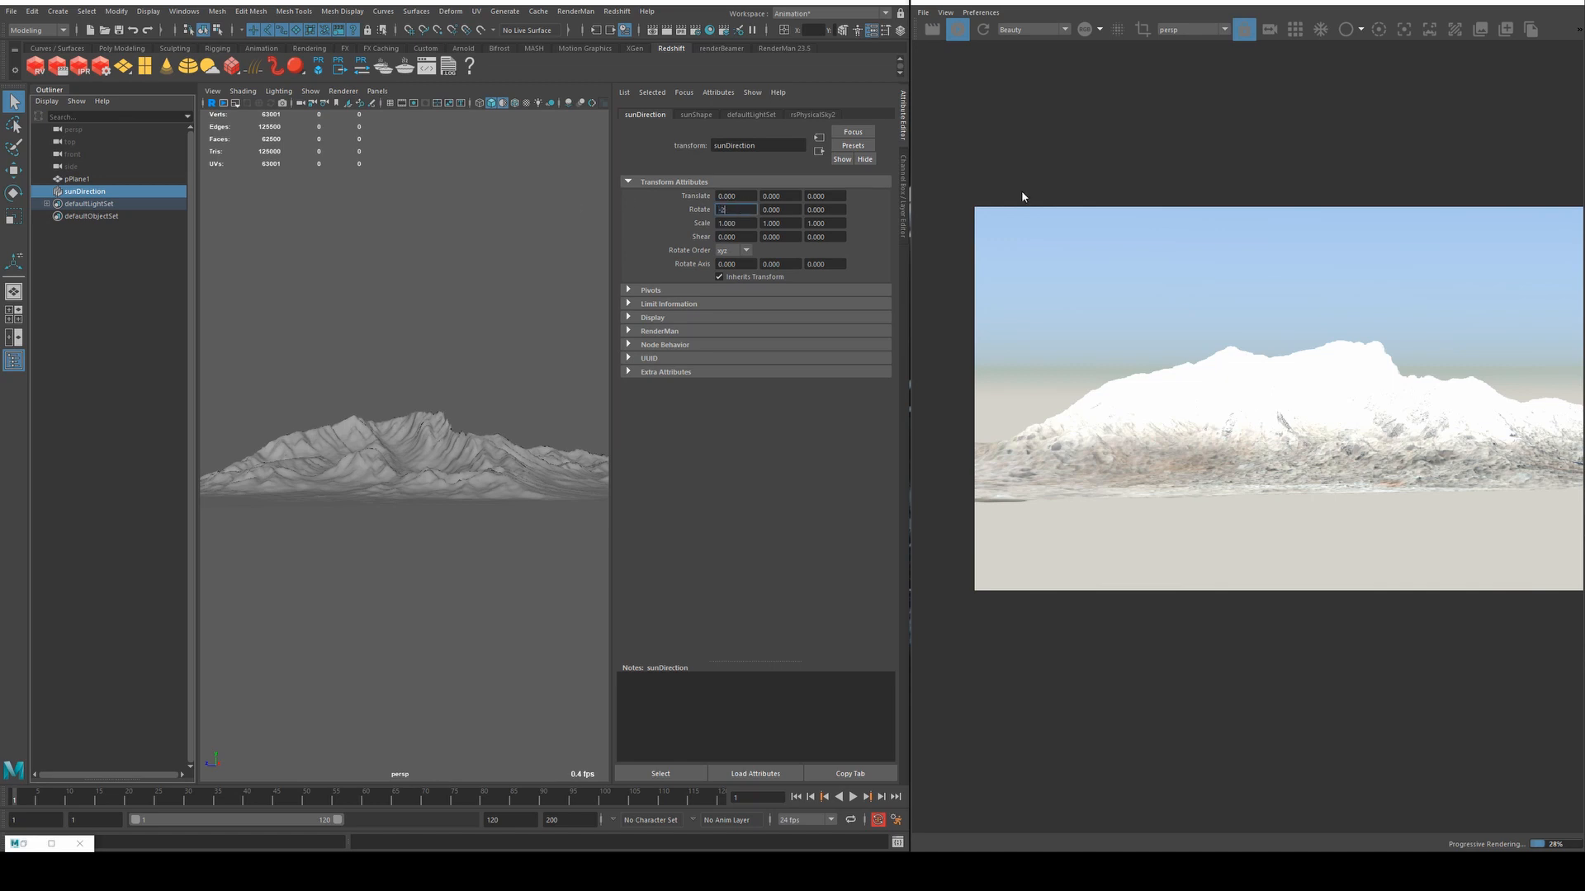
{"action": "type", "text": "25"}
{"action": "key", "text": "Return"}
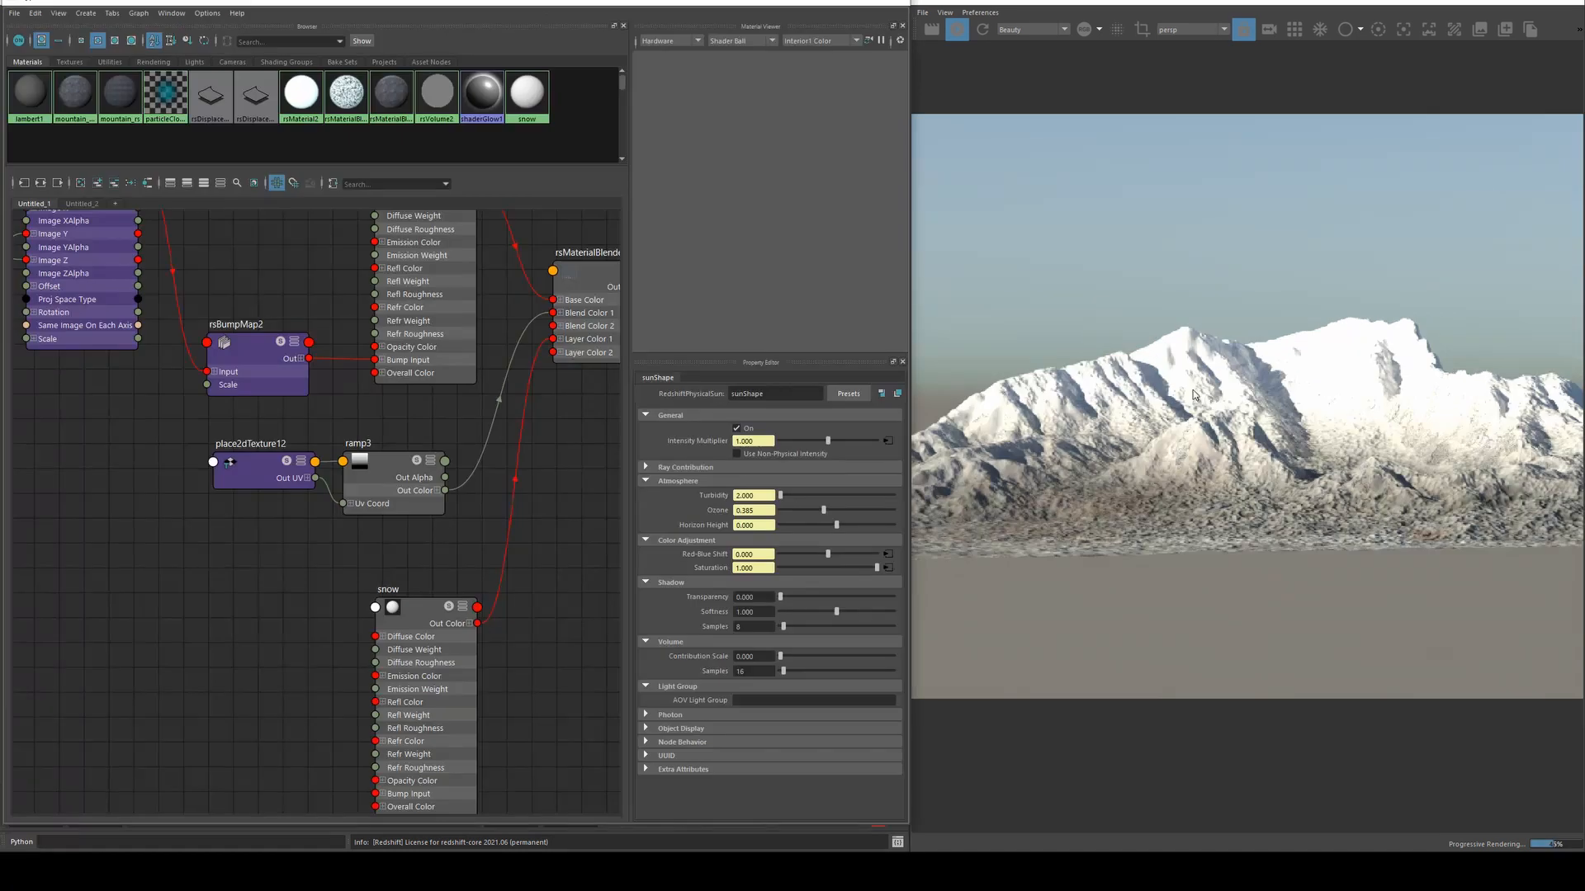
Sharpen the snow line by placing the ramp's inner black stop at about 0.33 and the light stop just above it.
{"action": "left_click", "coordinate": [956, 29]}
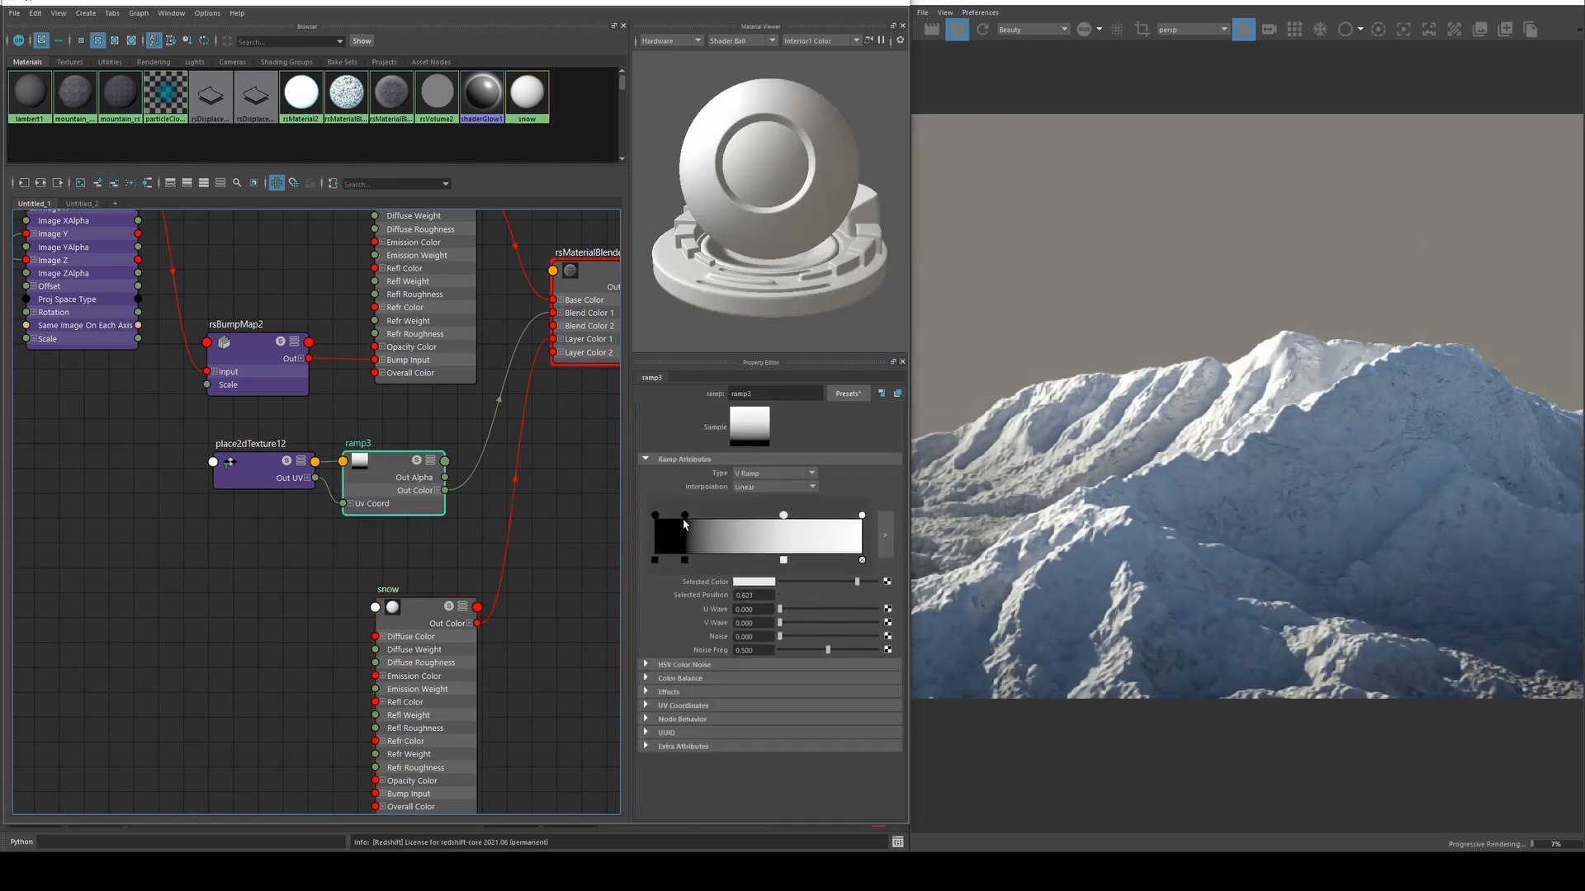
{"action": "left_click_drag", "start_coordinate": [783, 518], "coordinate": [723, 516]}
{"action": "left_click", "coordinate": [720, 516]}
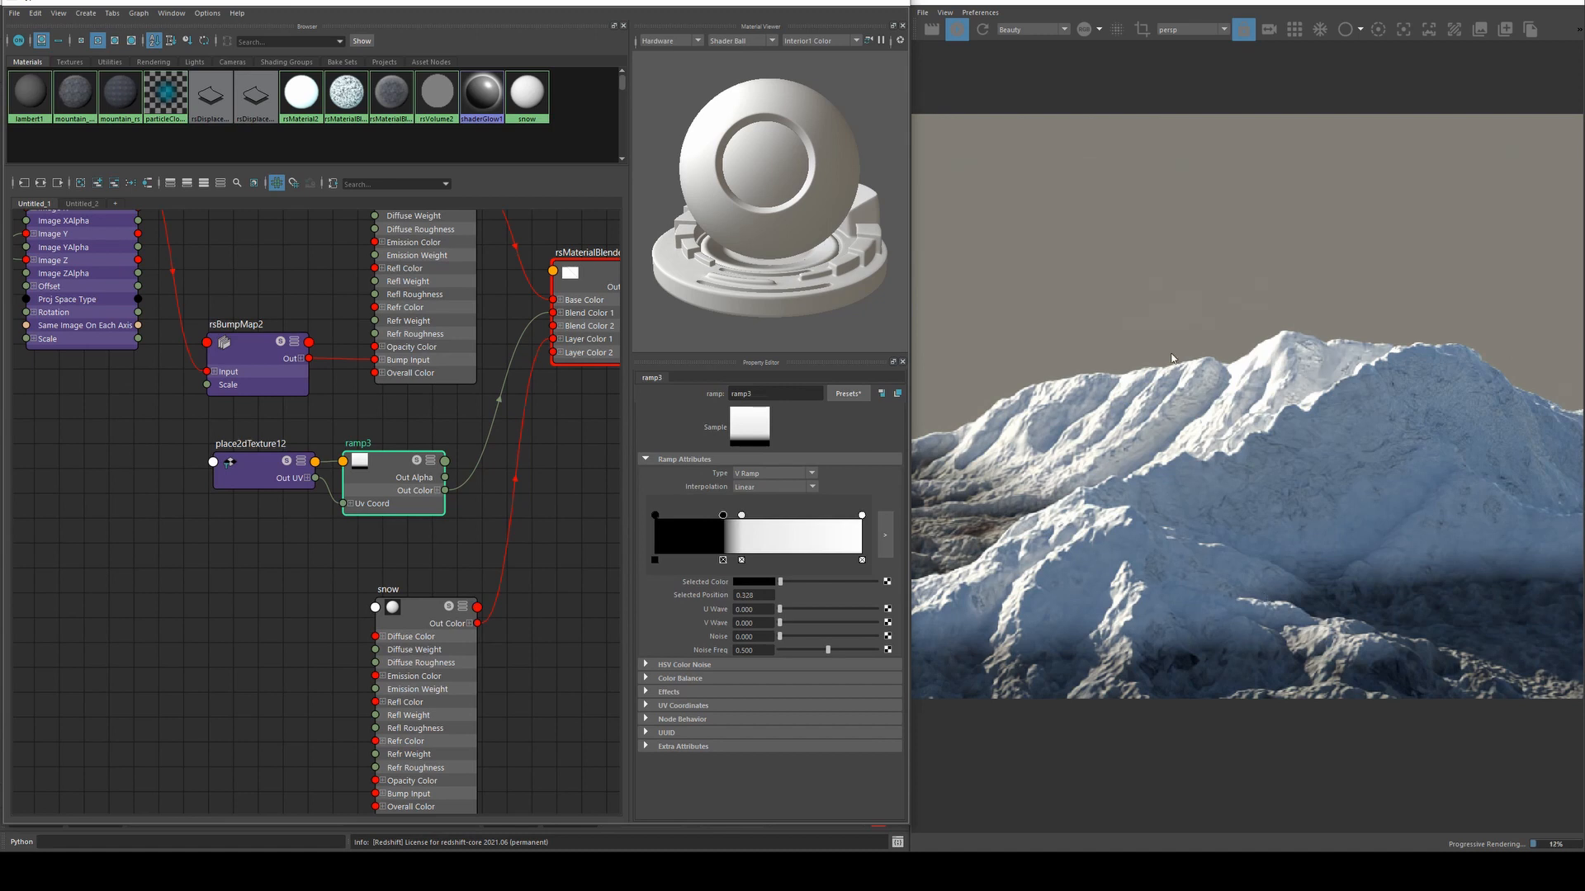
{"action": "left_click", "coordinate": [957, 29]}
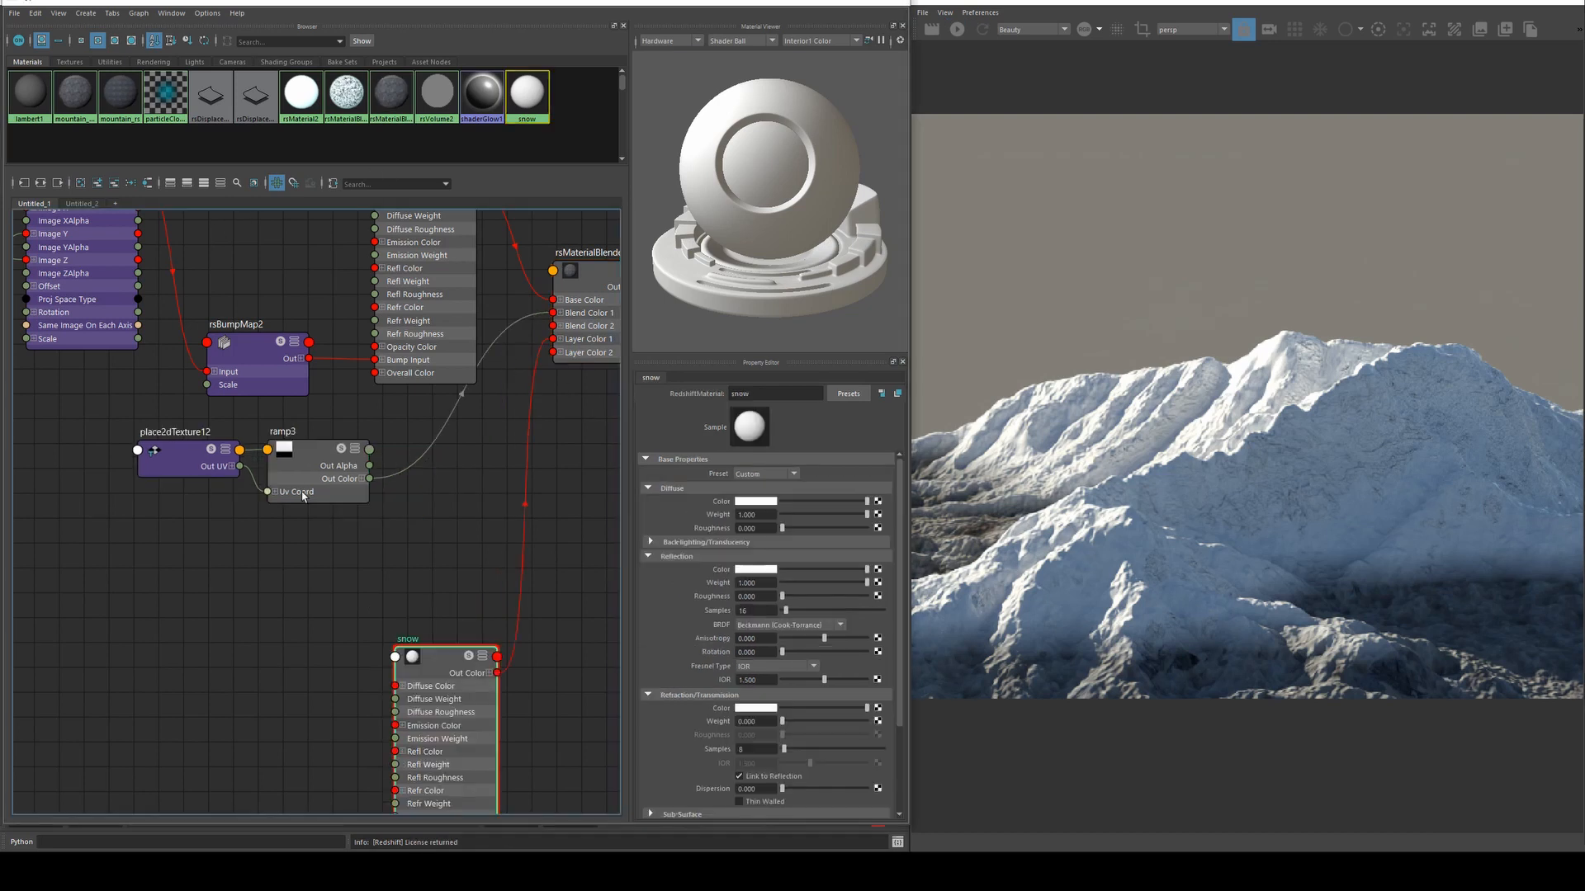
Create a Redshift Maxon Noise node, place it below the ramp, and collapse its attribute list.
{"action": "left_click", "coordinate": [299, 464]}
{"action": "left_click", "coordinate": [345, 552]}
{"action": "key", "text": "Tab"}
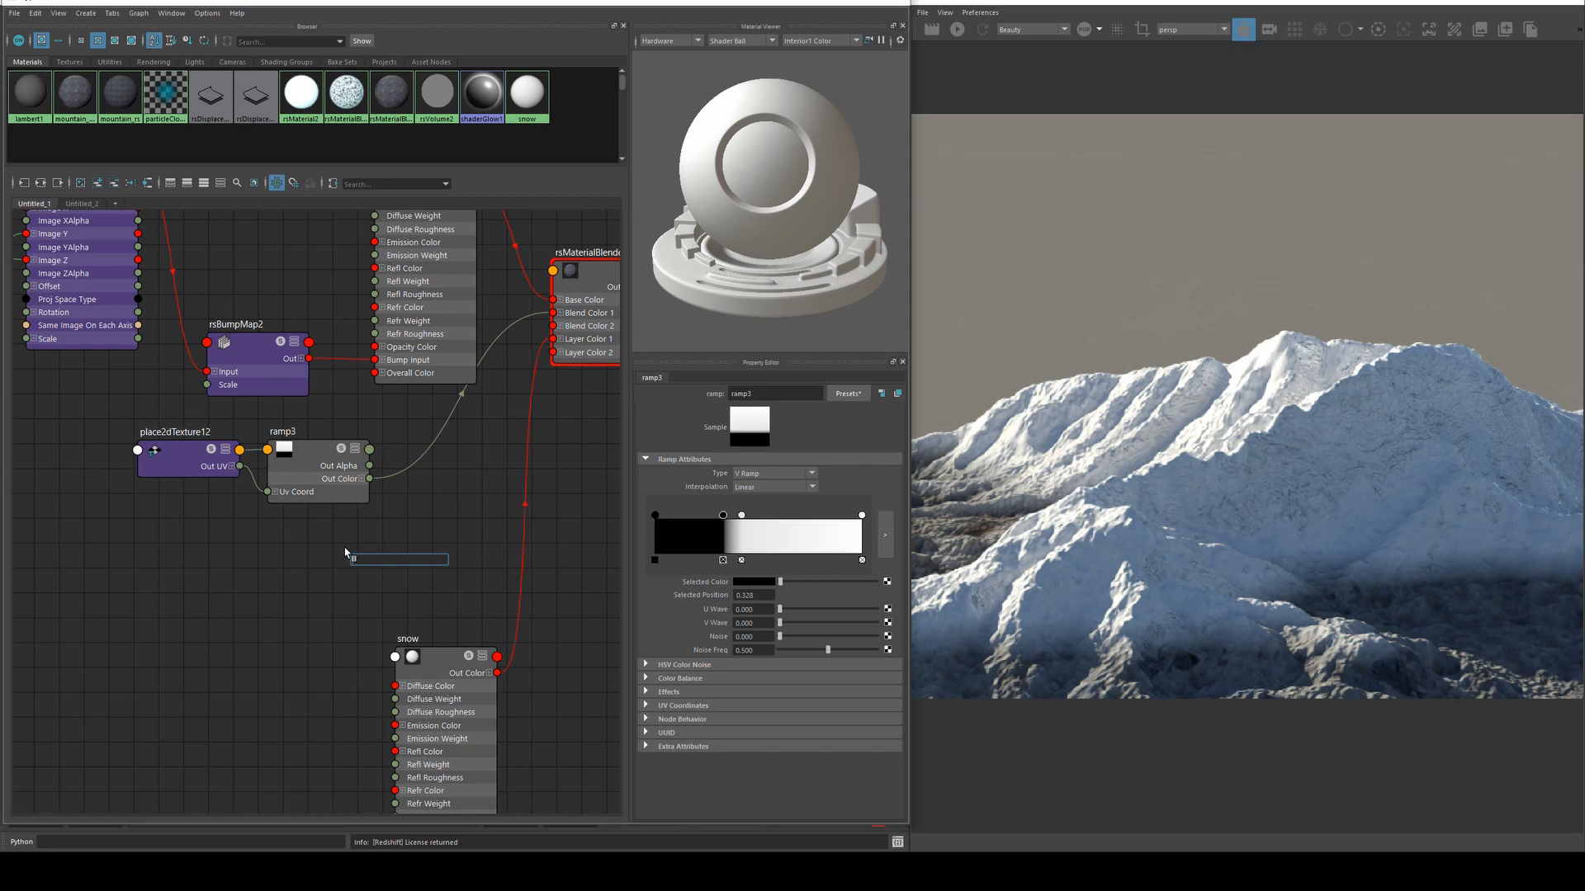
{"action": "type", "text": "maxon"}
{"action": "key", "text": "Return"}
{"action": "left_click_drag", "start_coordinate": [399, 579], "coordinate": [276, 575]}
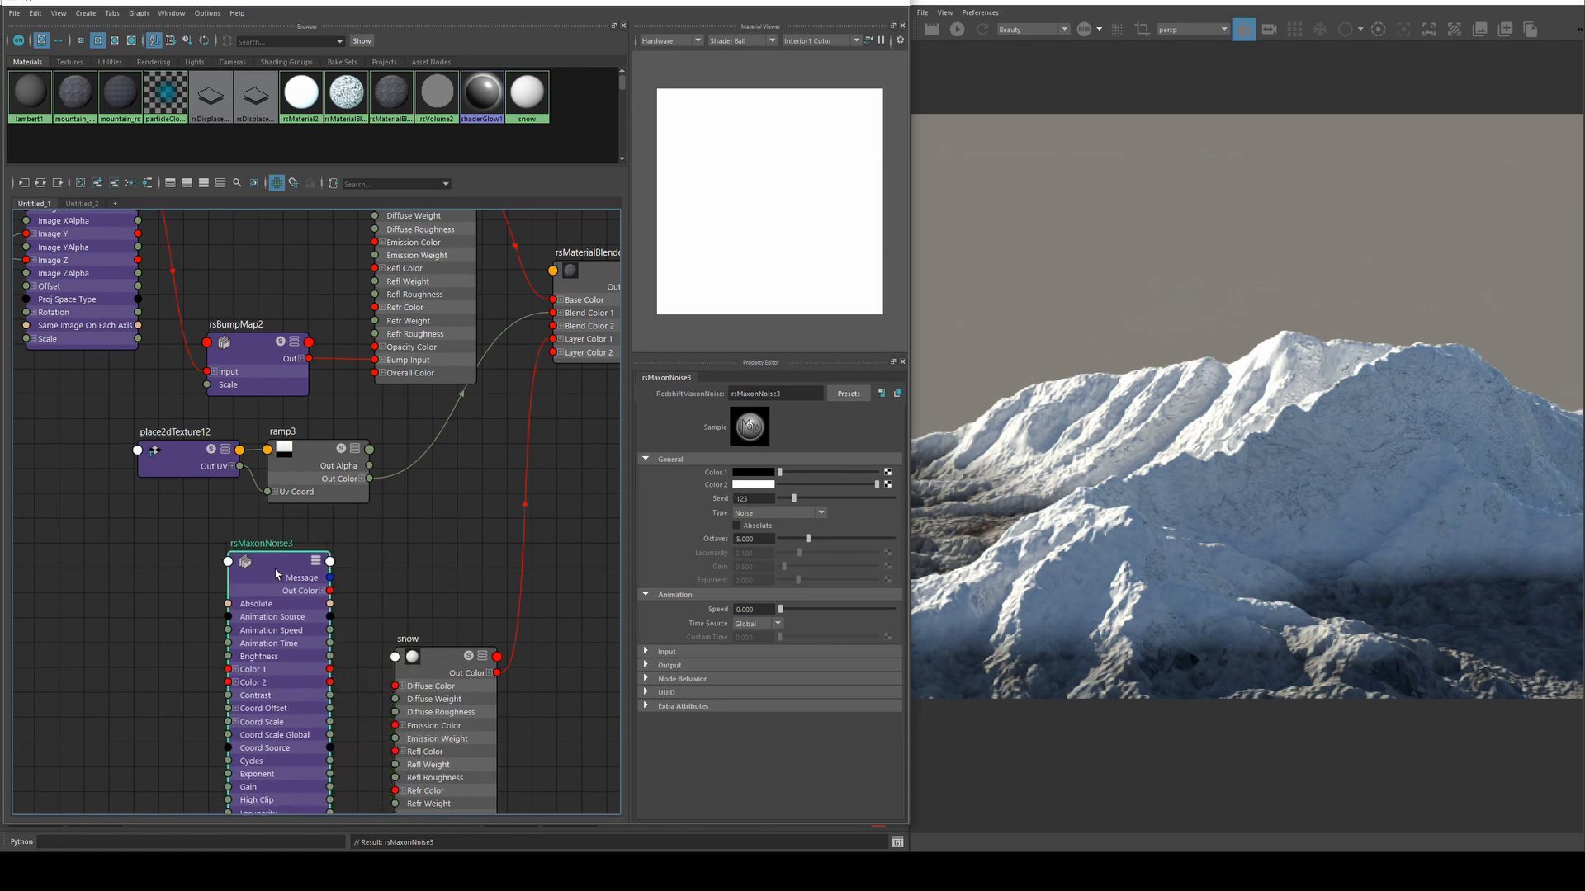
{"action": "key", "text": "1"}
Add a collapsed Redshift color layer node beside the ramp and connect the ramp's Out Color to its Base Color.
{"action": "left_click", "coordinate": [426, 535]}
{"action": "key", "text": "Tab"}
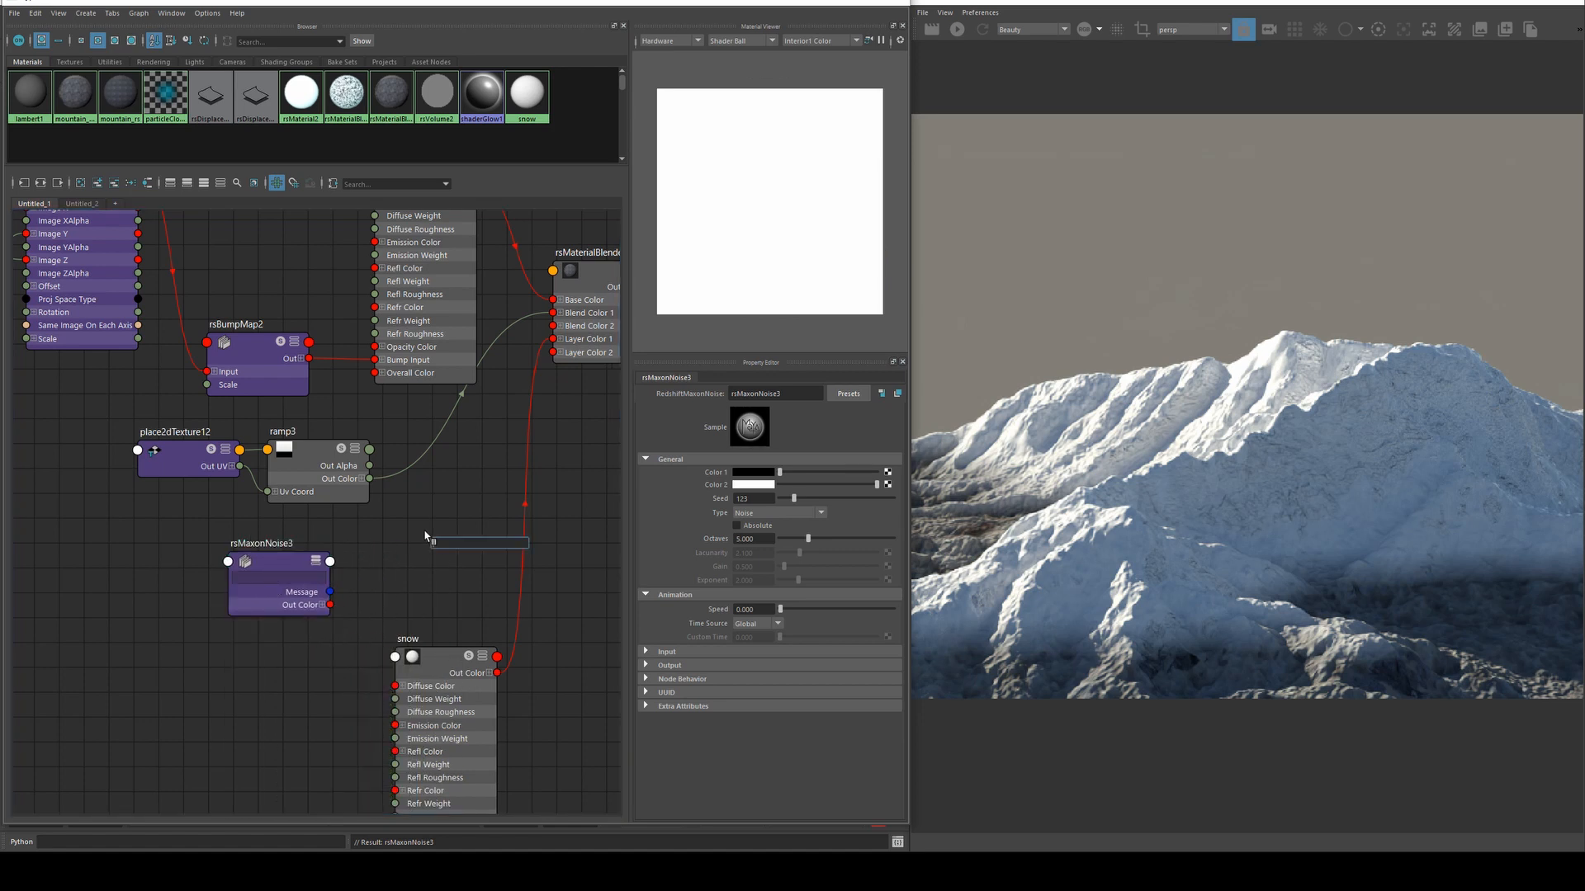
{"action": "type", "text": "colorlayer"}
{"action": "key", "text": "Return"}
{"action": "key", "text": "1"}
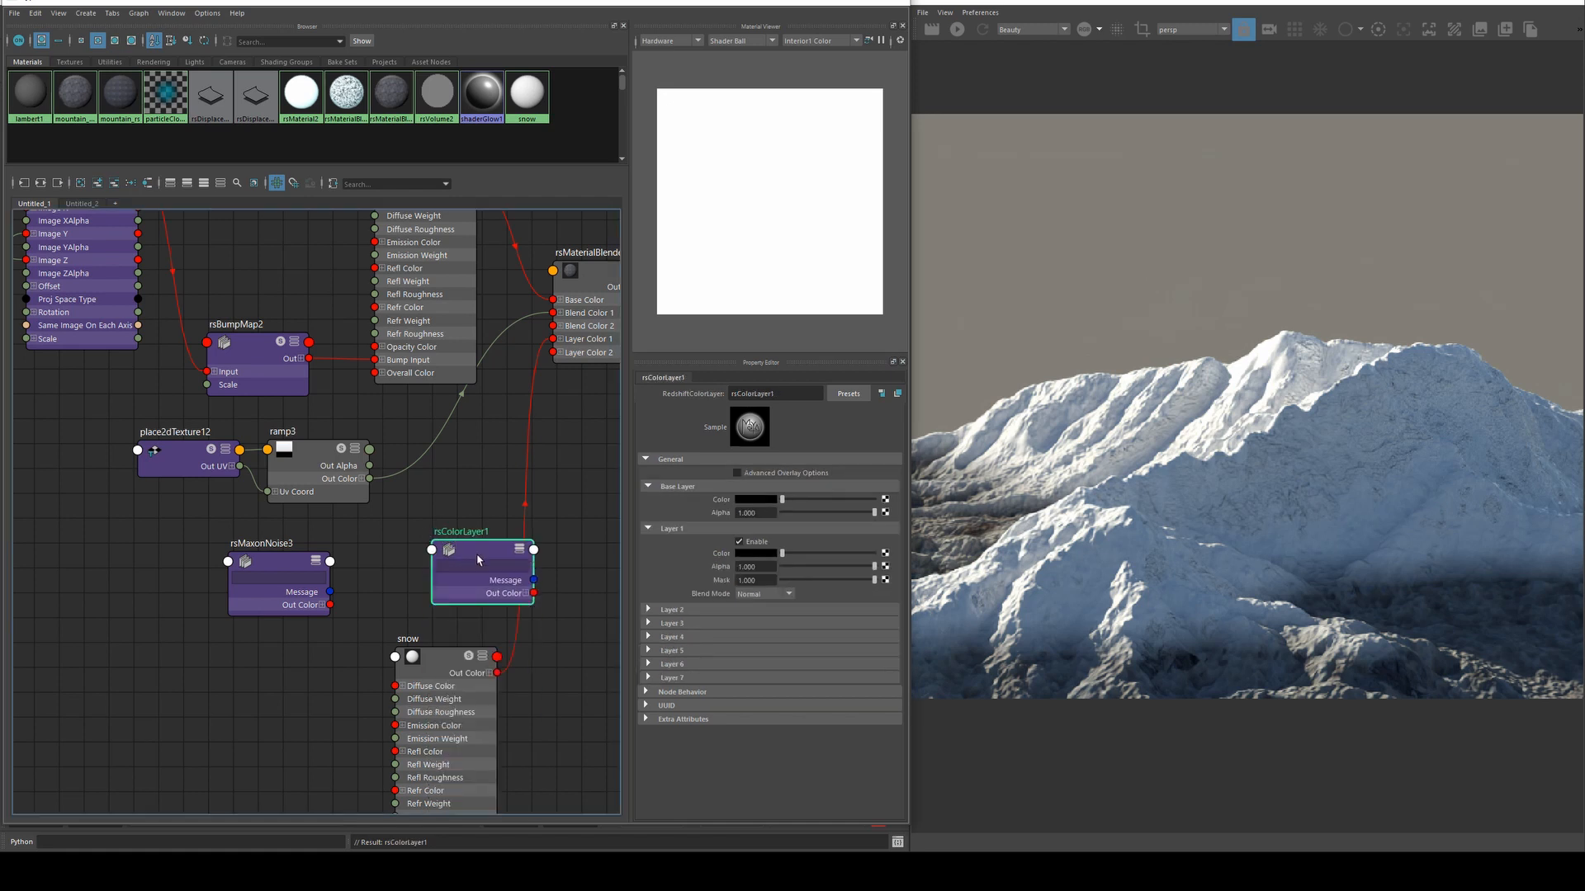
{"action": "left_click_drag", "start_coordinate": [477, 555], "coordinate": [464, 507]}
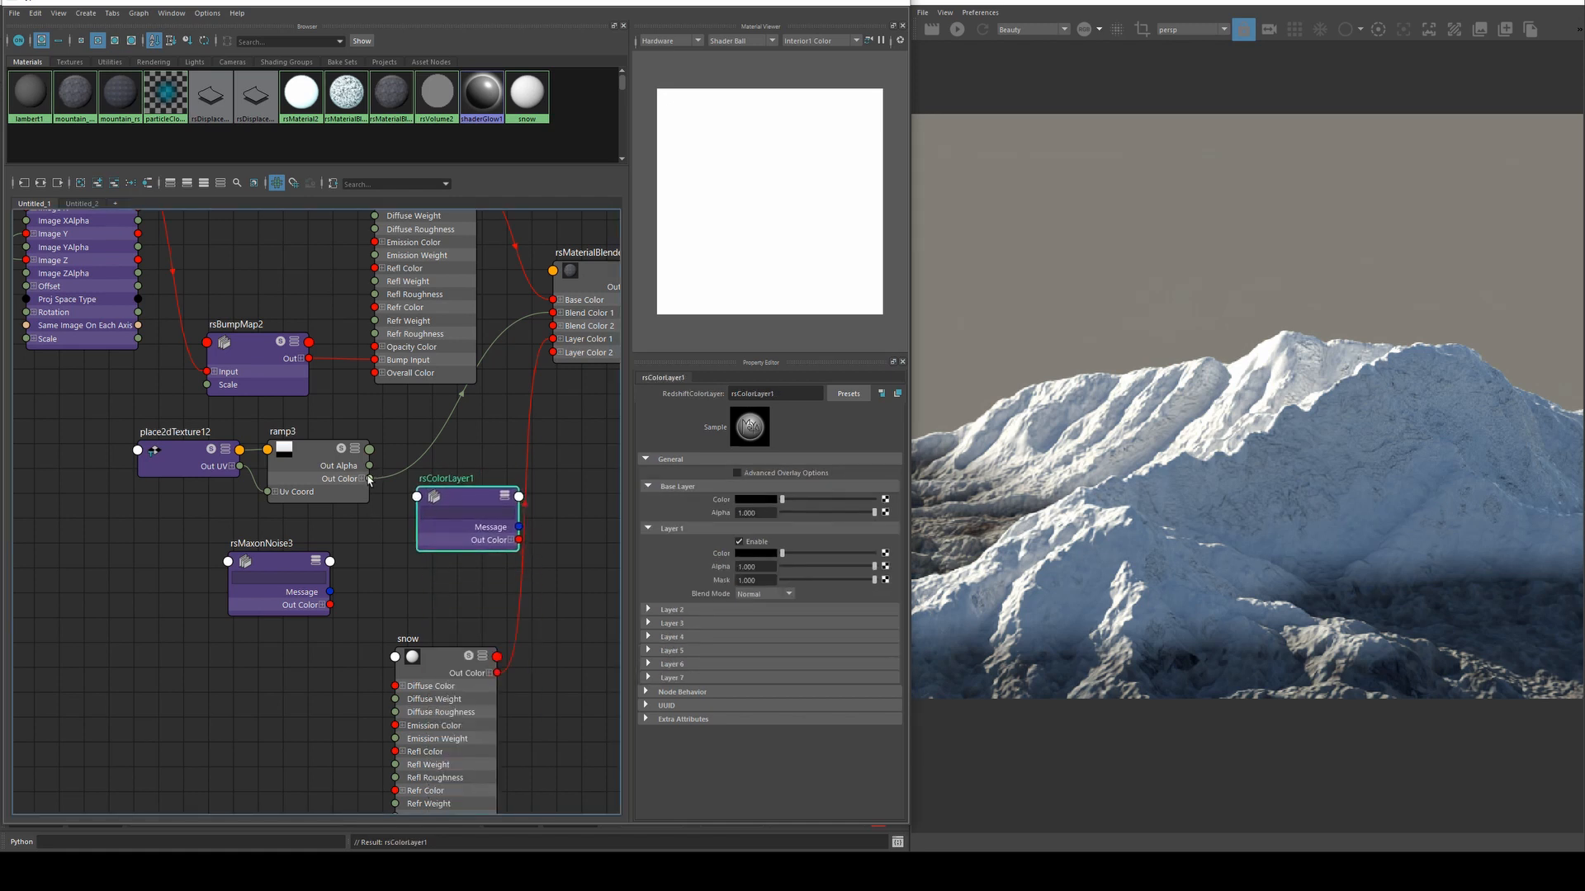
{"action": "left_click_drag", "start_coordinate": [368, 479], "coordinate": [444, 507]}
{"action": "left_click", "coordinate": [445, 504]}
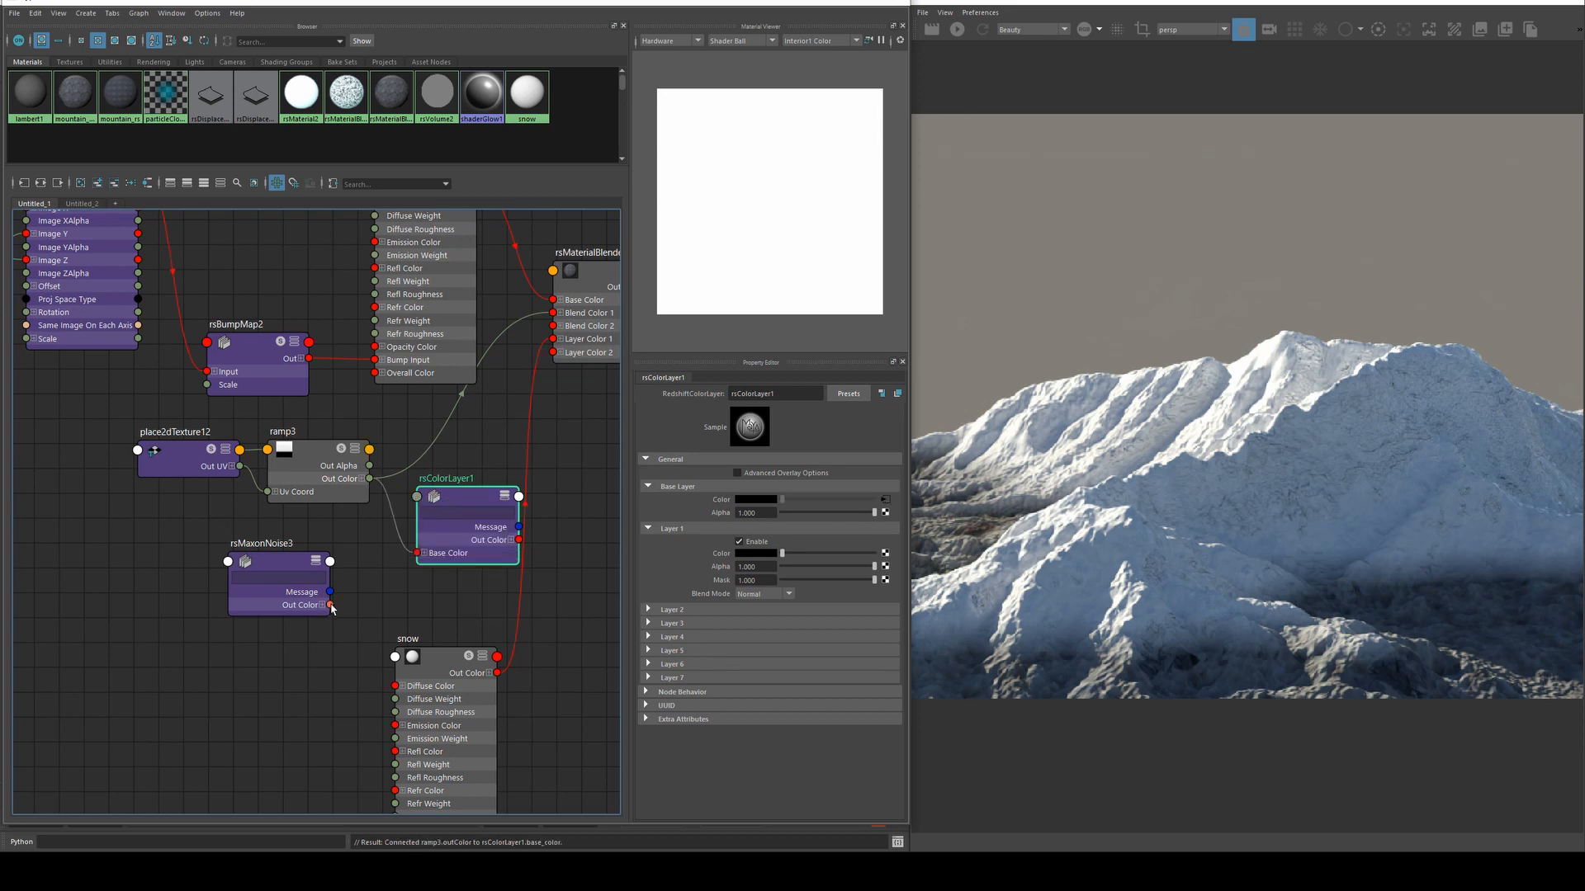
Connect the Maxon Noise's Out Color to the color layer's Layer 1 Color and set that layer's blend mode to Dodge.
{"action": "left_click_drag", "start_coordinate": [331, 606], "coordinate": [418, 501]}
{"action": "left_click", "coordinate": [436, 506]}
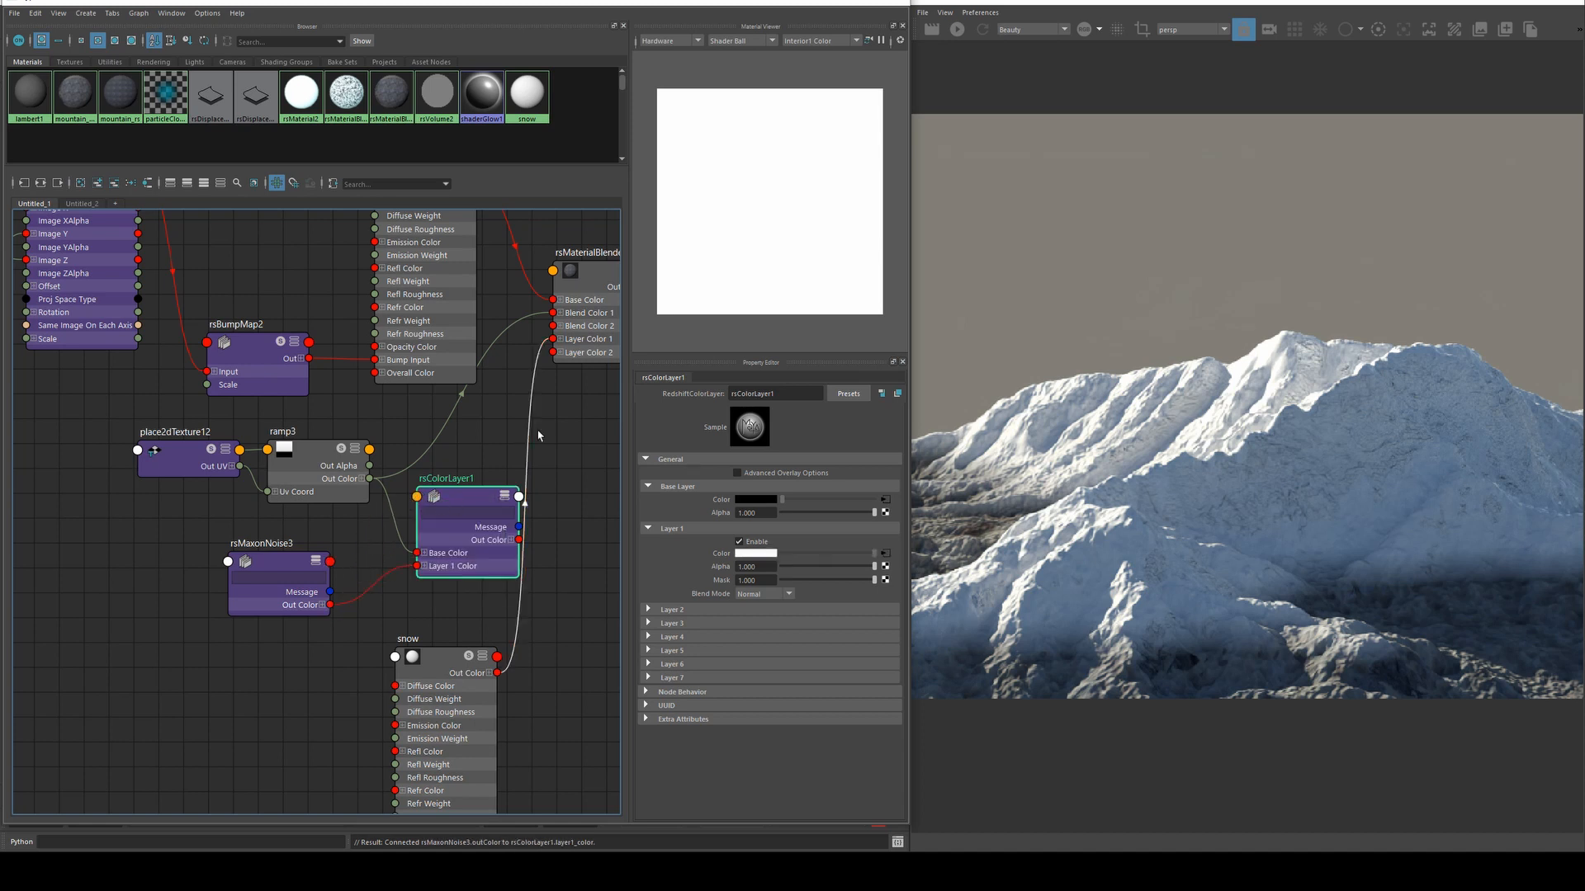
{"action": "left_click", "coordinate": [766, 594]}
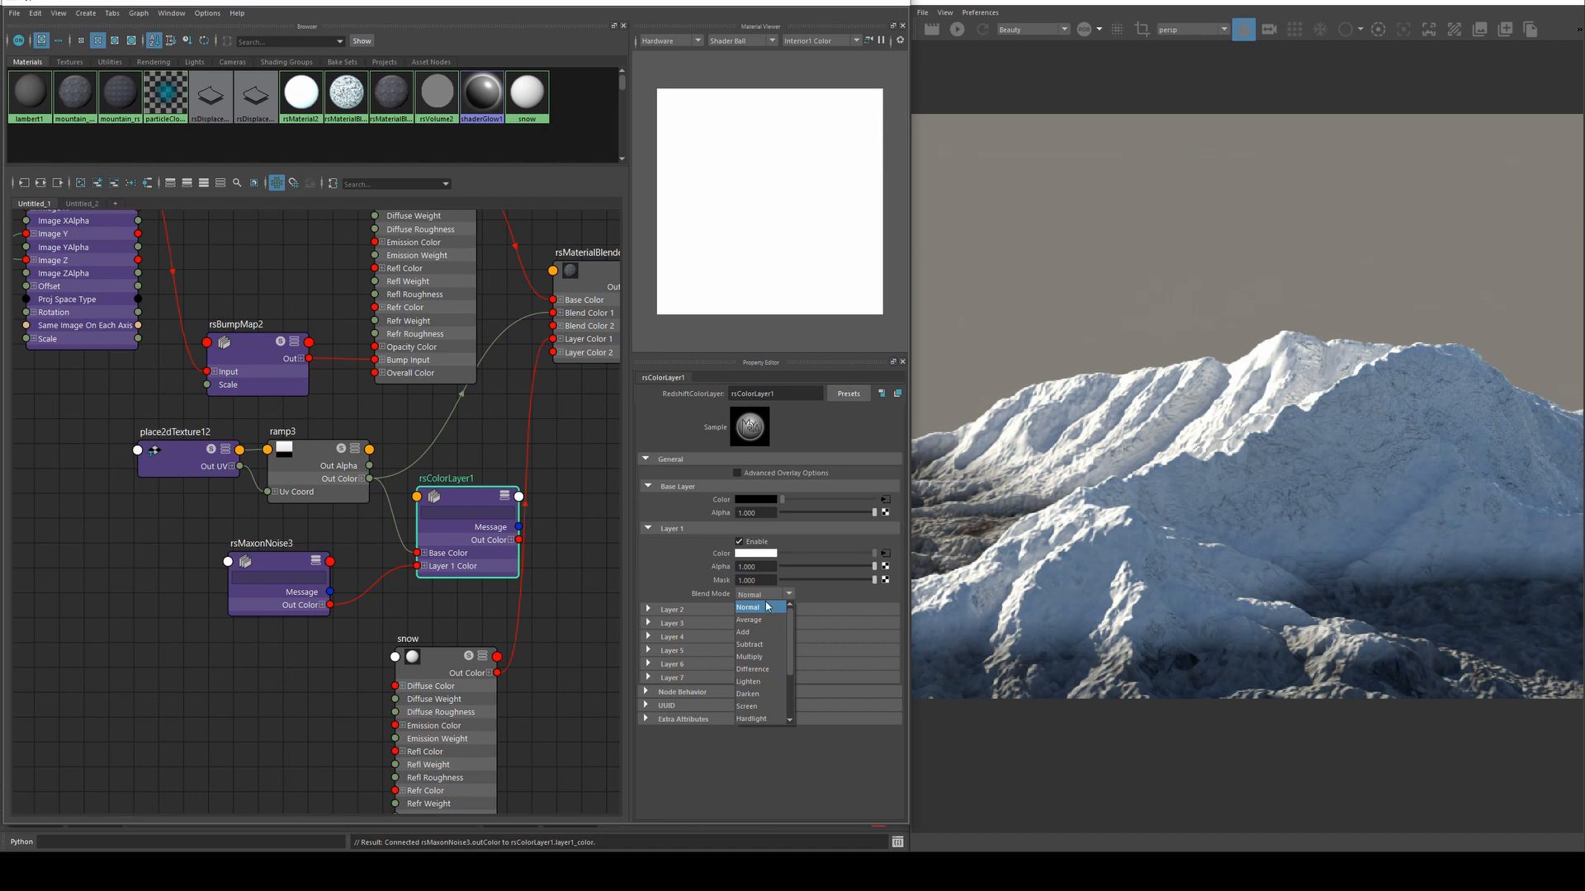
{"action": "scroll", "coordinate": [763, 640], "scroll_direction": "down", "scroll_amount": 3}
{"action": "left_click", "coordinate": [758, 657]}
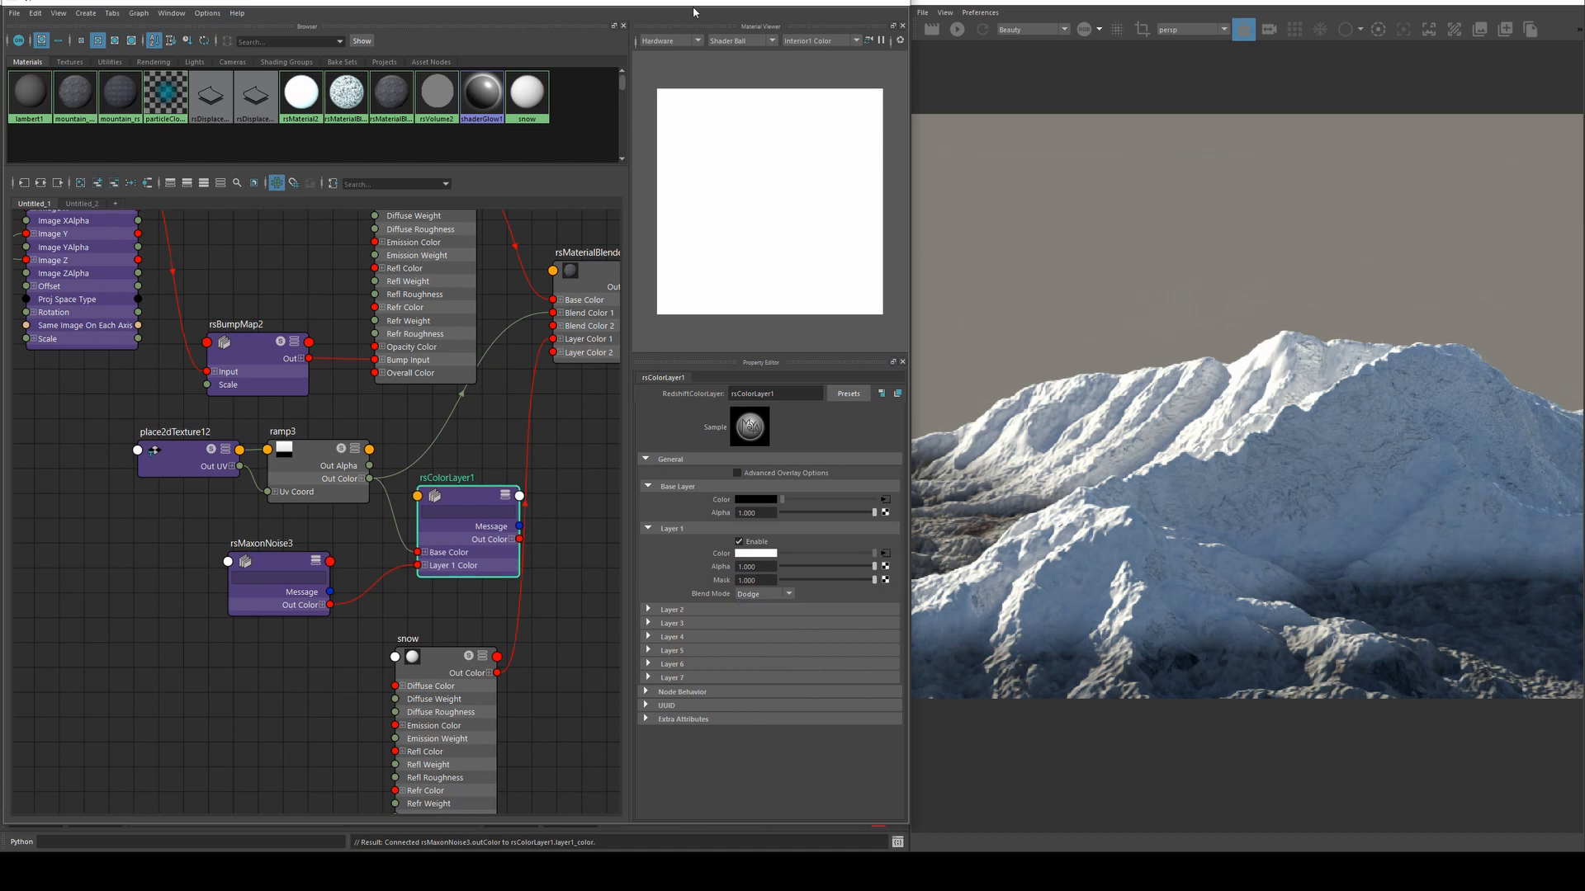
Add an upright polygon plane carrying the blended terrain material in front of the mountains as a test surface.
{"action": "left_click", "coordinate": [839, 3]}
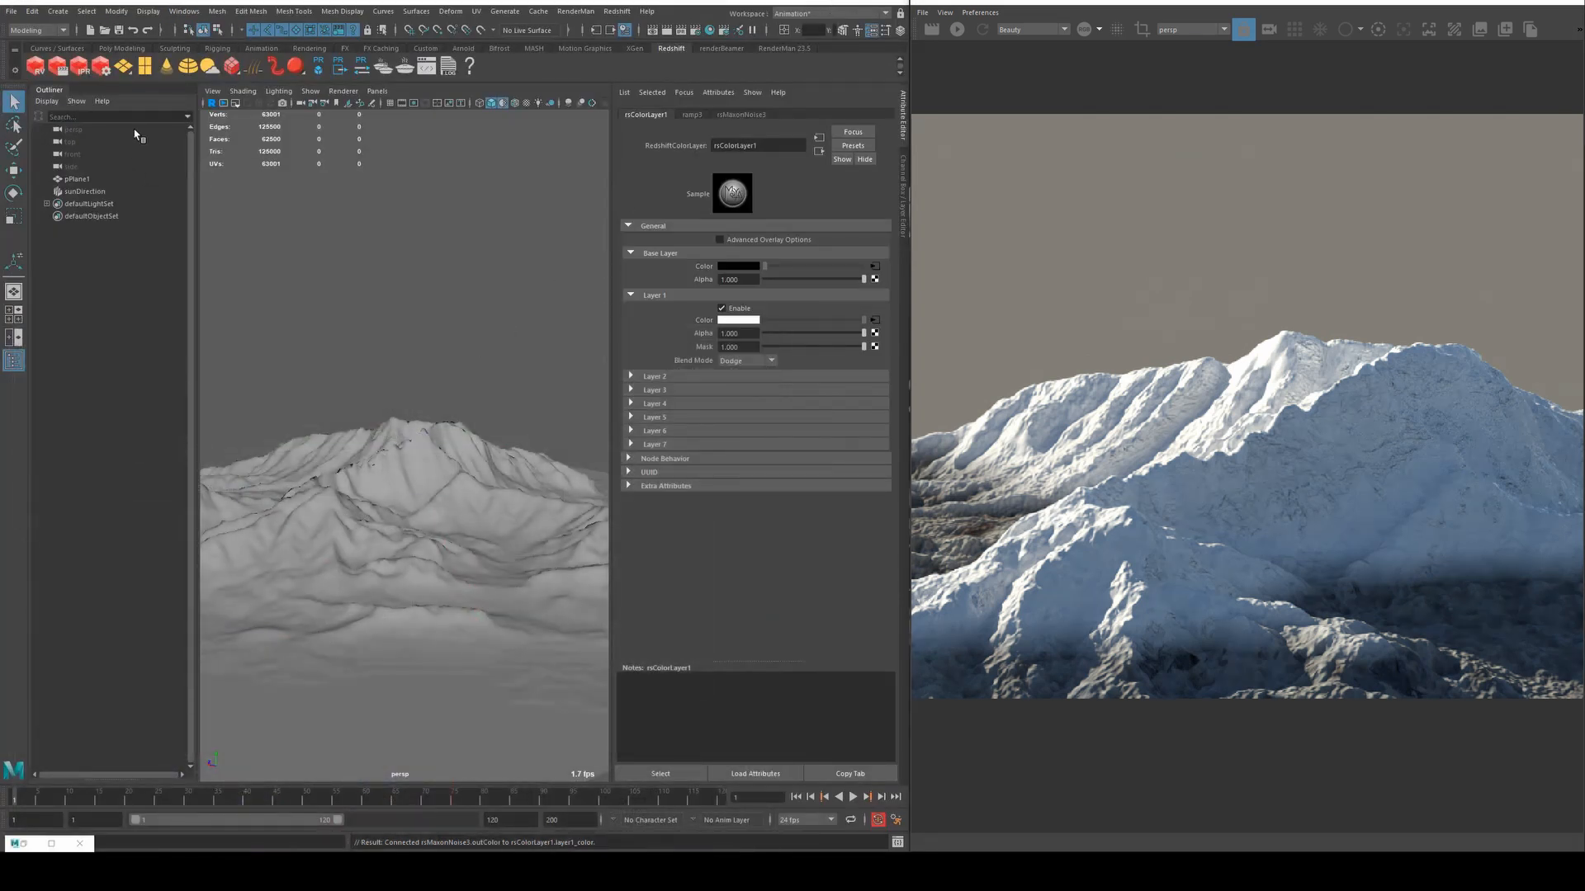
{"action": "left_click", "coordinate": [120, 48]}
{"action": "left_click", "coordinate": [59, 67]}
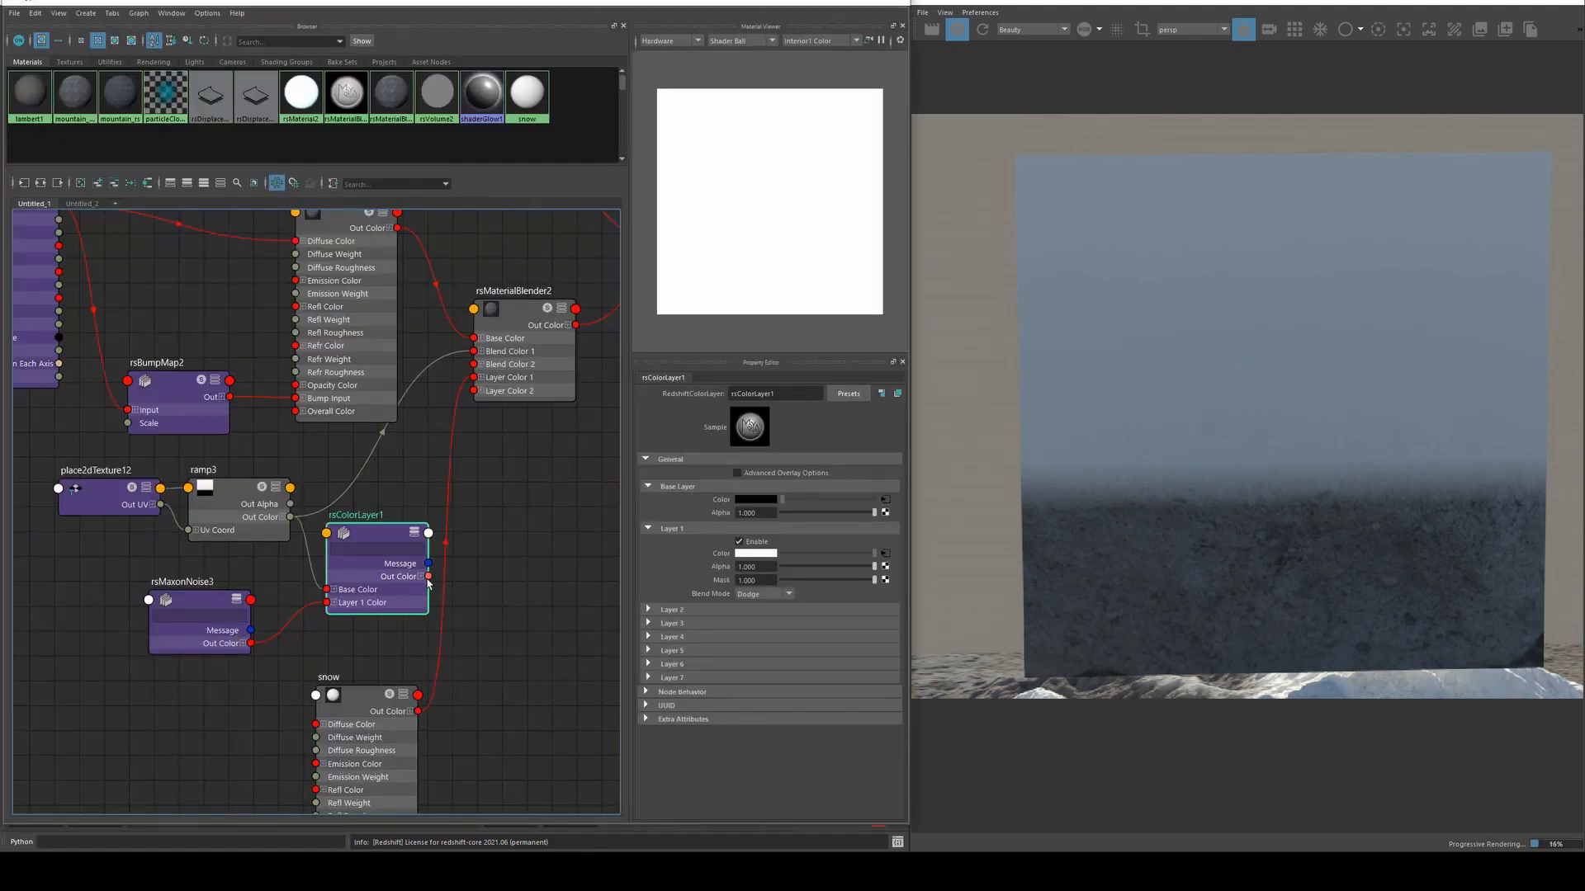
Connect the color layer's Out Color to the material blender's Blend Color 1 and set the Maxon Noise type to Luka.
{"action": "left_click_drag", "start_coordinate": [428, 576], "coordinate": [477, 351]}
{"action": "left_click", "coordinate": [198, 603]}
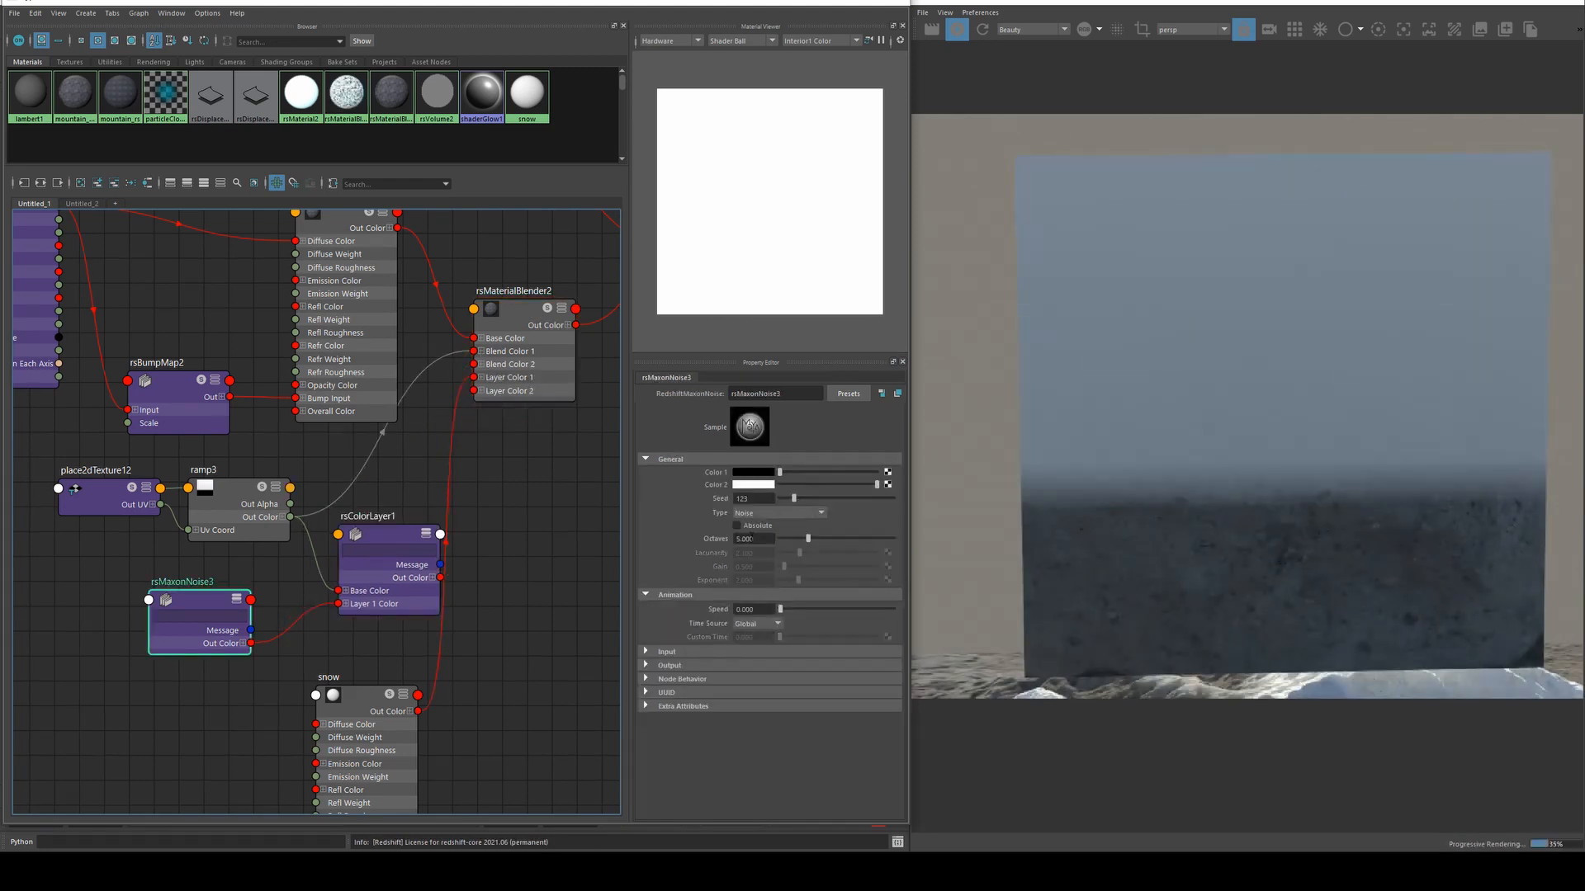
{"action": "left_click", "coordinate": [760, 513]}
{"action": "left_click", "coordinate": [784, 603]}
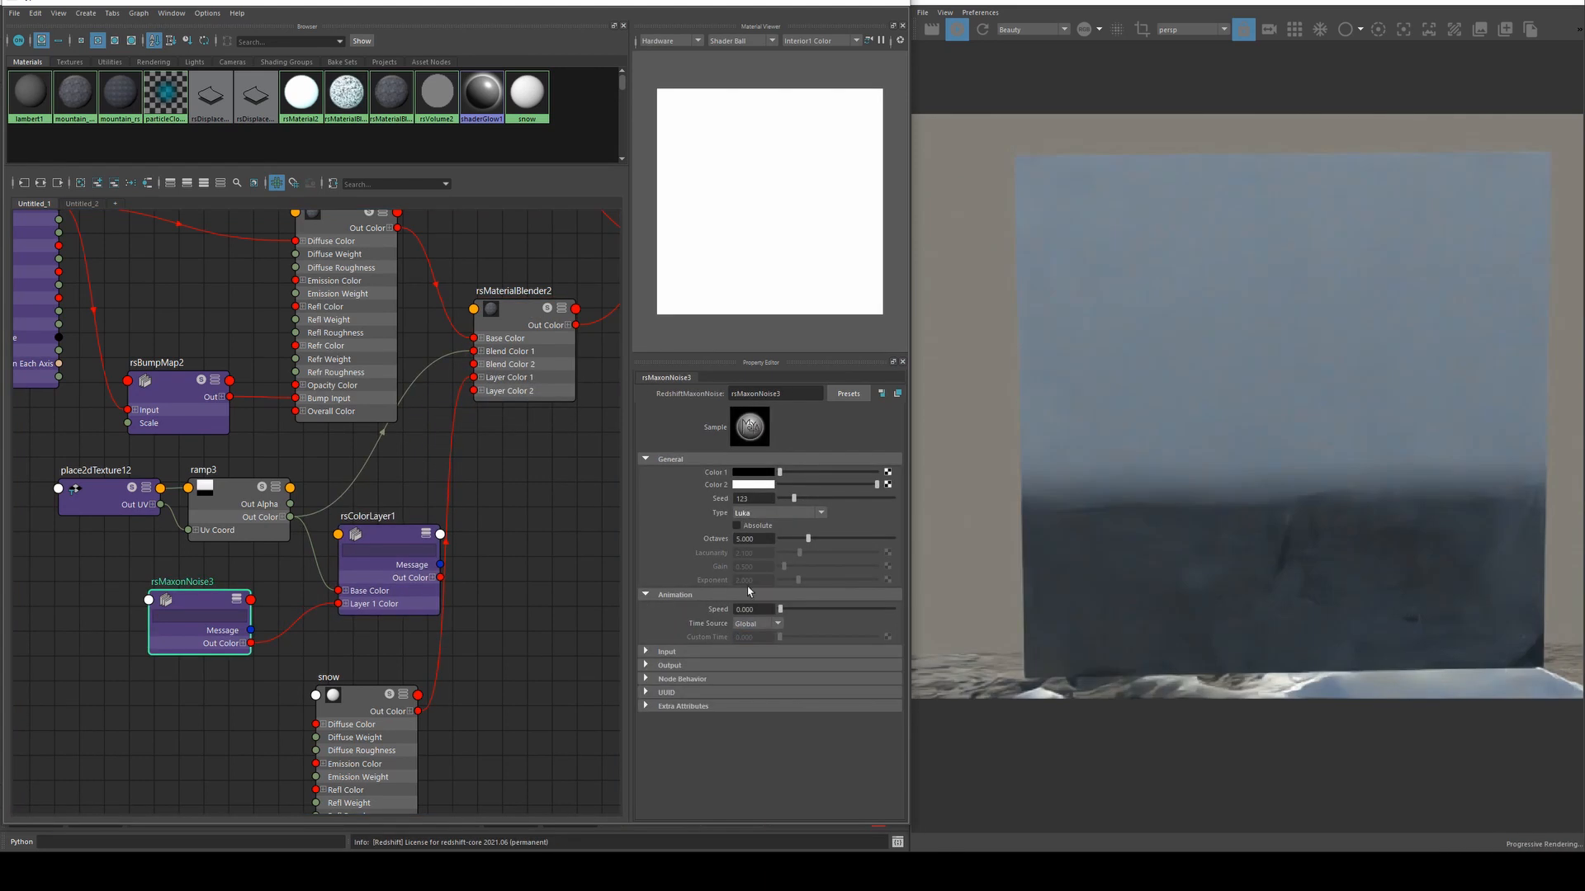
Raise the Maxon Noise's octaves to about 9.7 and its overall scale to about 1.68.
{"action": "left_click", "coordinate": [679, 654]}
{"action": "left_click_drag", "start_coordinate": [784, 695], "coordinate": [813, 699]}
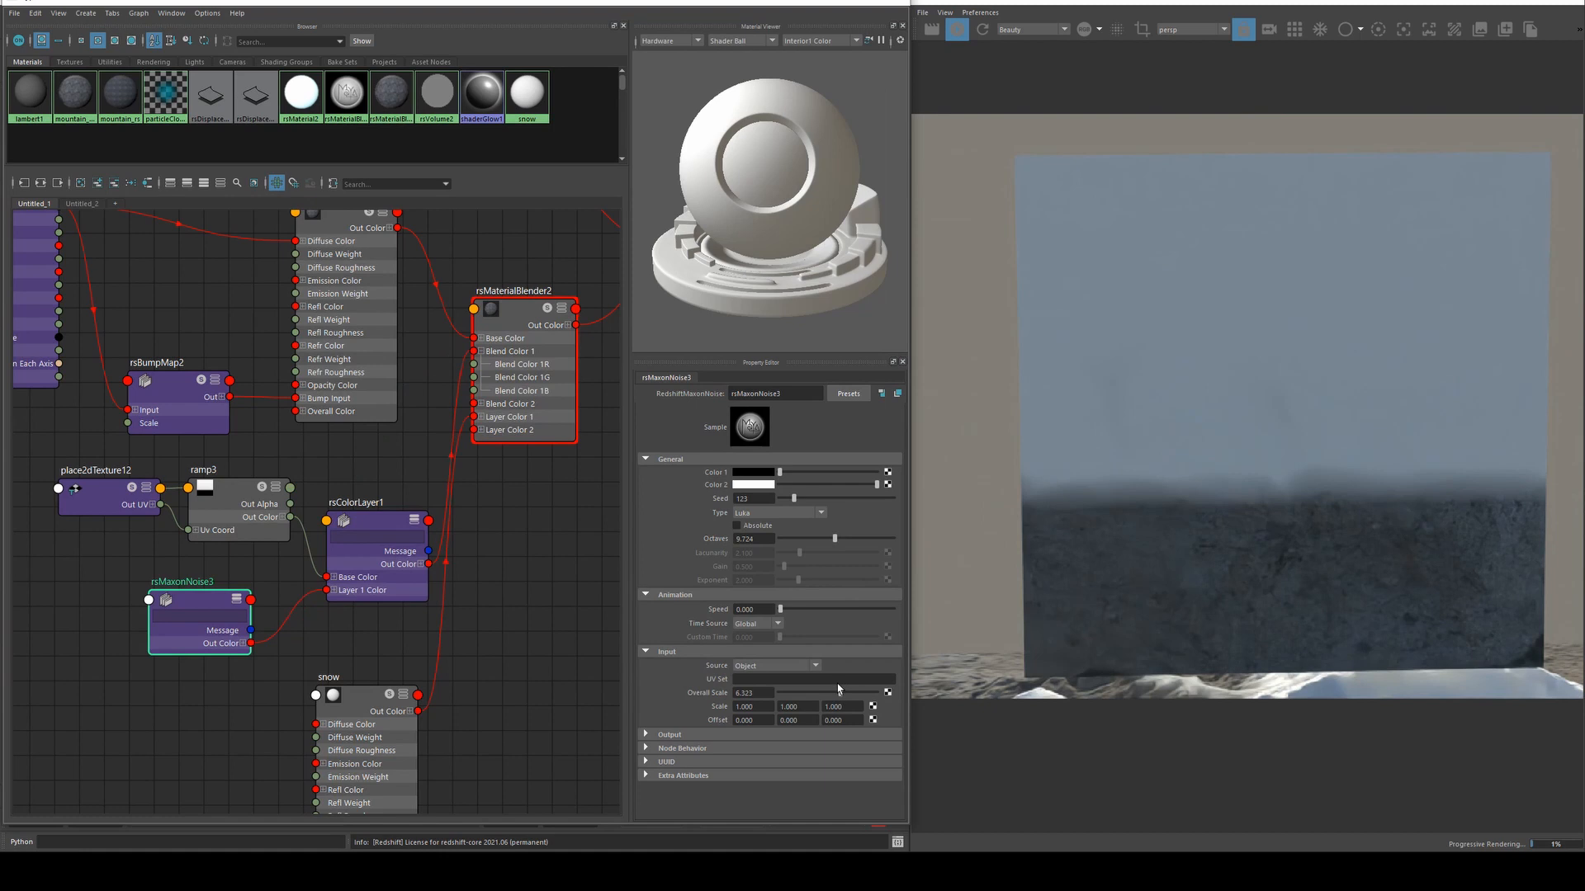
{"action": "left_click_drag", "start_coordinate": [835, 691], "coordinate": [797, 695]}
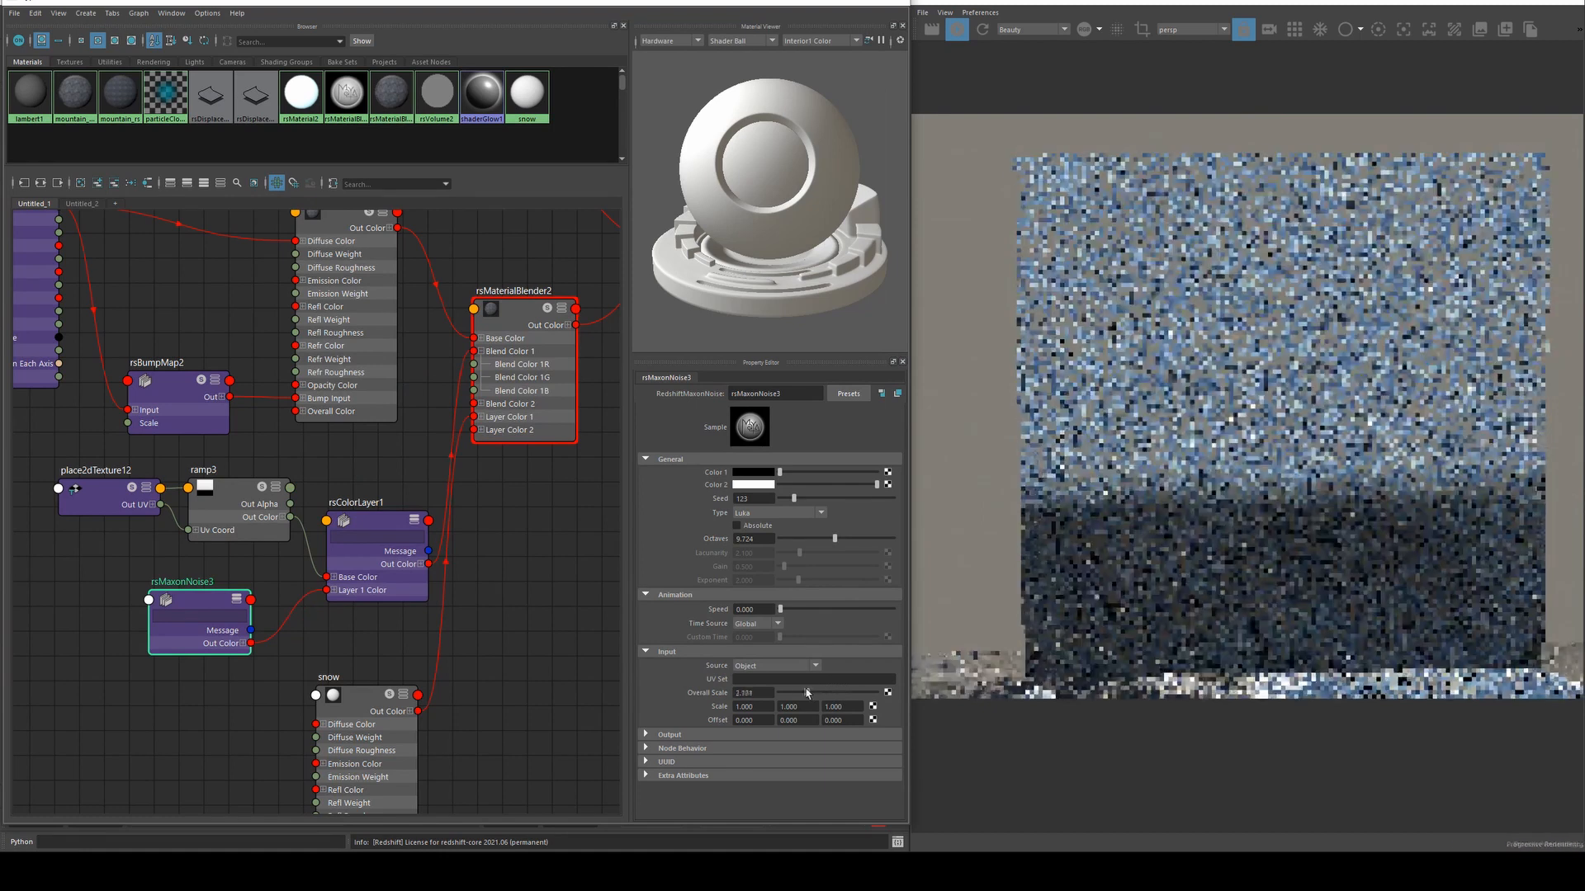
{"action": "scroll", "coordinate": [1305, 457], "scroll_direction": "up", "scroll_amount": 3}
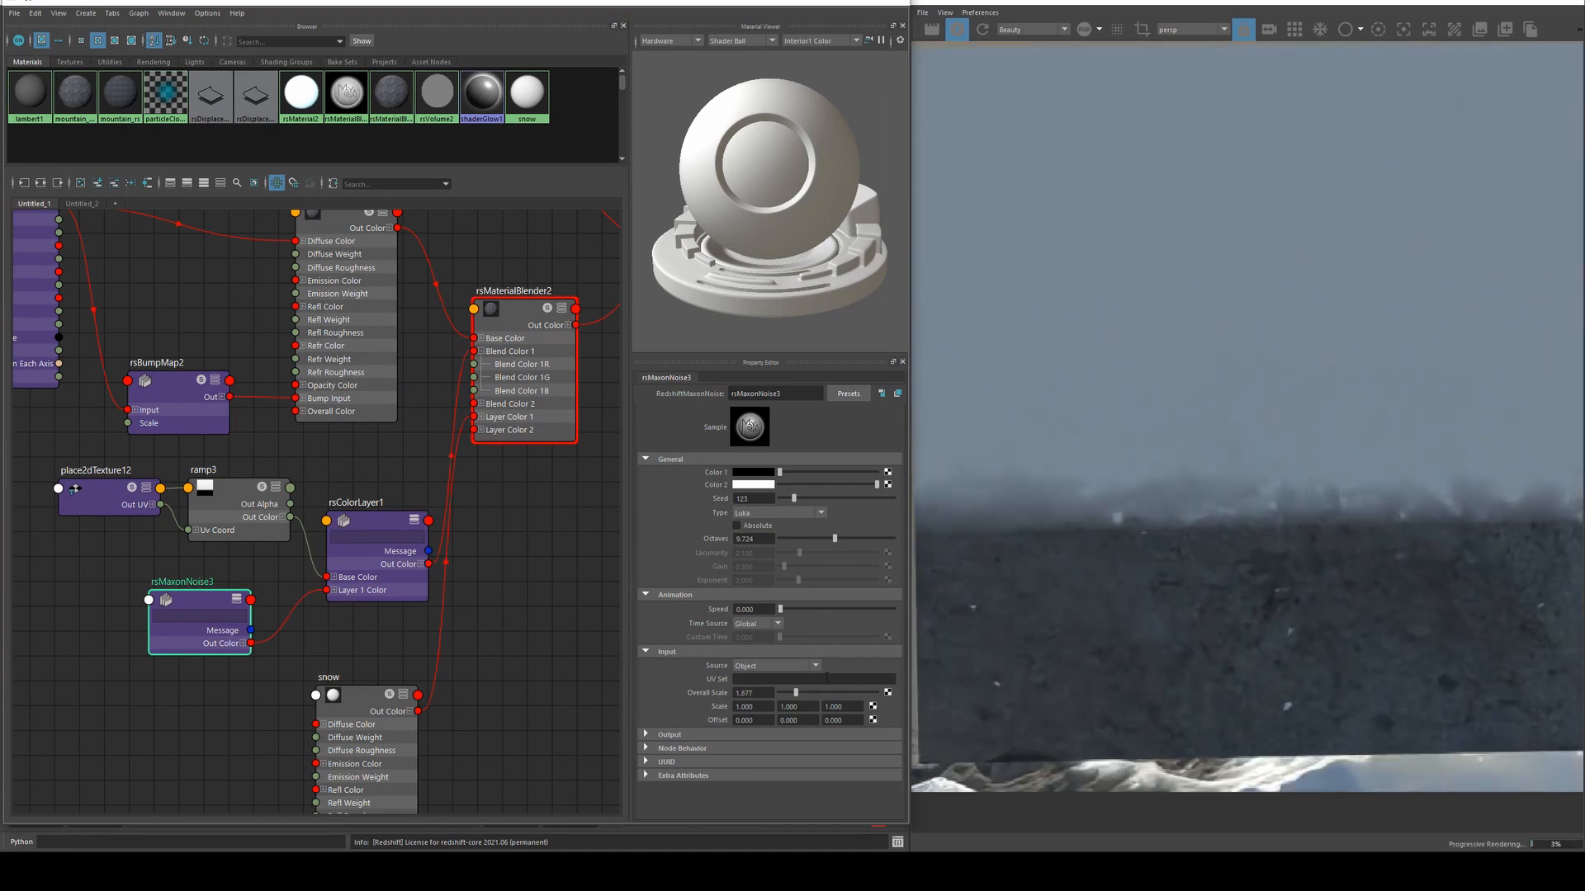
Adjust the Maxon Noise's output to brightness about 0.43, contrast about 0.12 and high clip about 0.94.
{"action": "left_click", "coordinate": [670, 748]}
{"action": "left_click", "coordinate": [669, 734]}
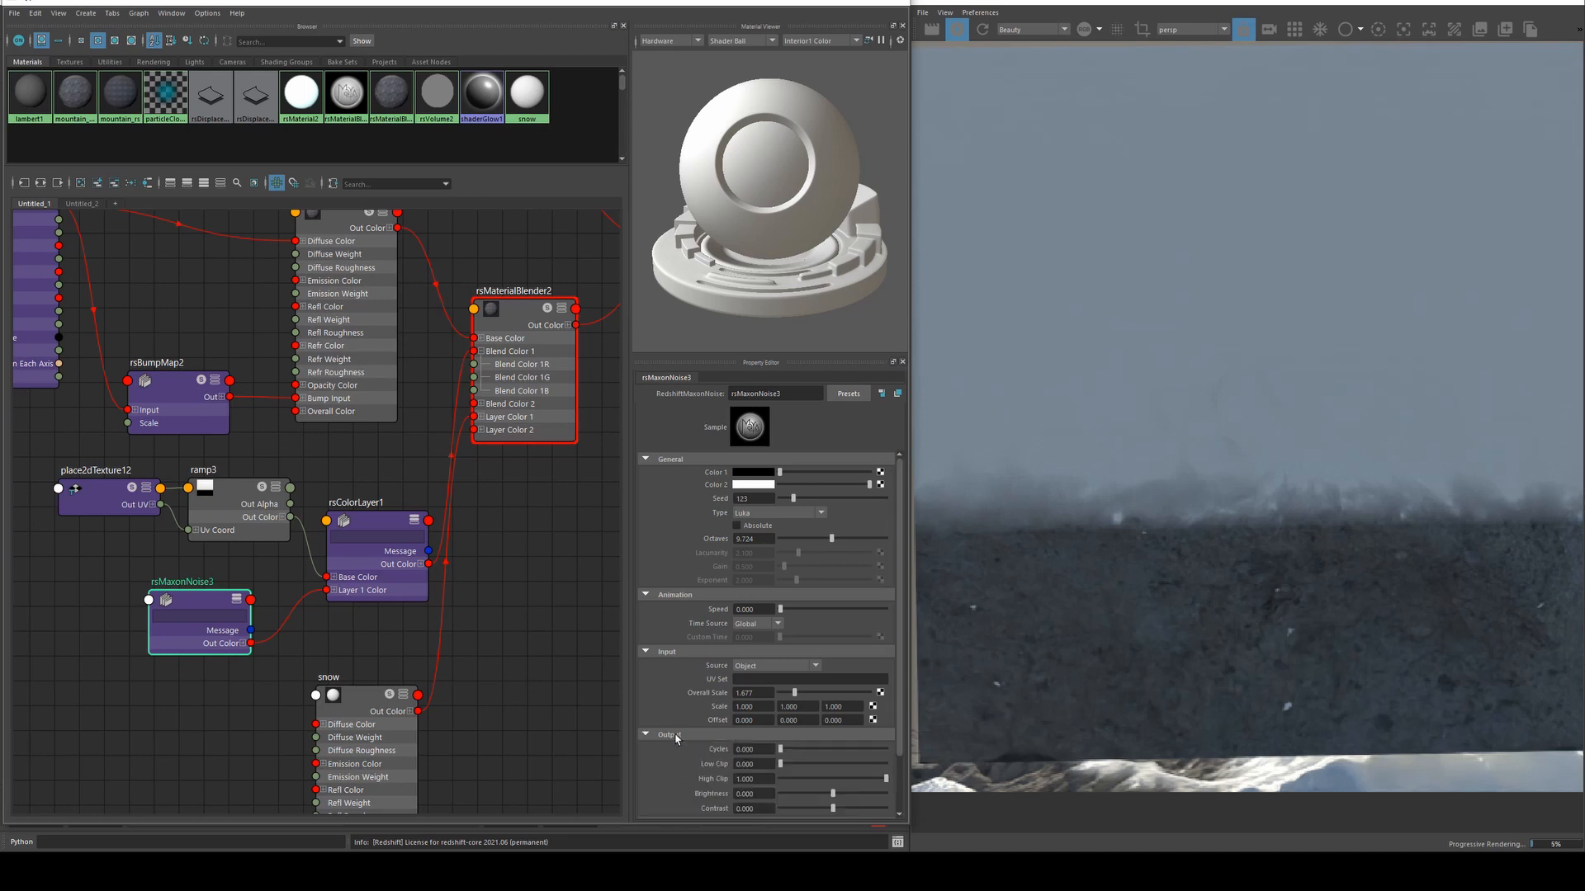
{"action": "scroll", "coordinate": [683, 658], "scroll_direction": "down", "scroll_amount": 2}
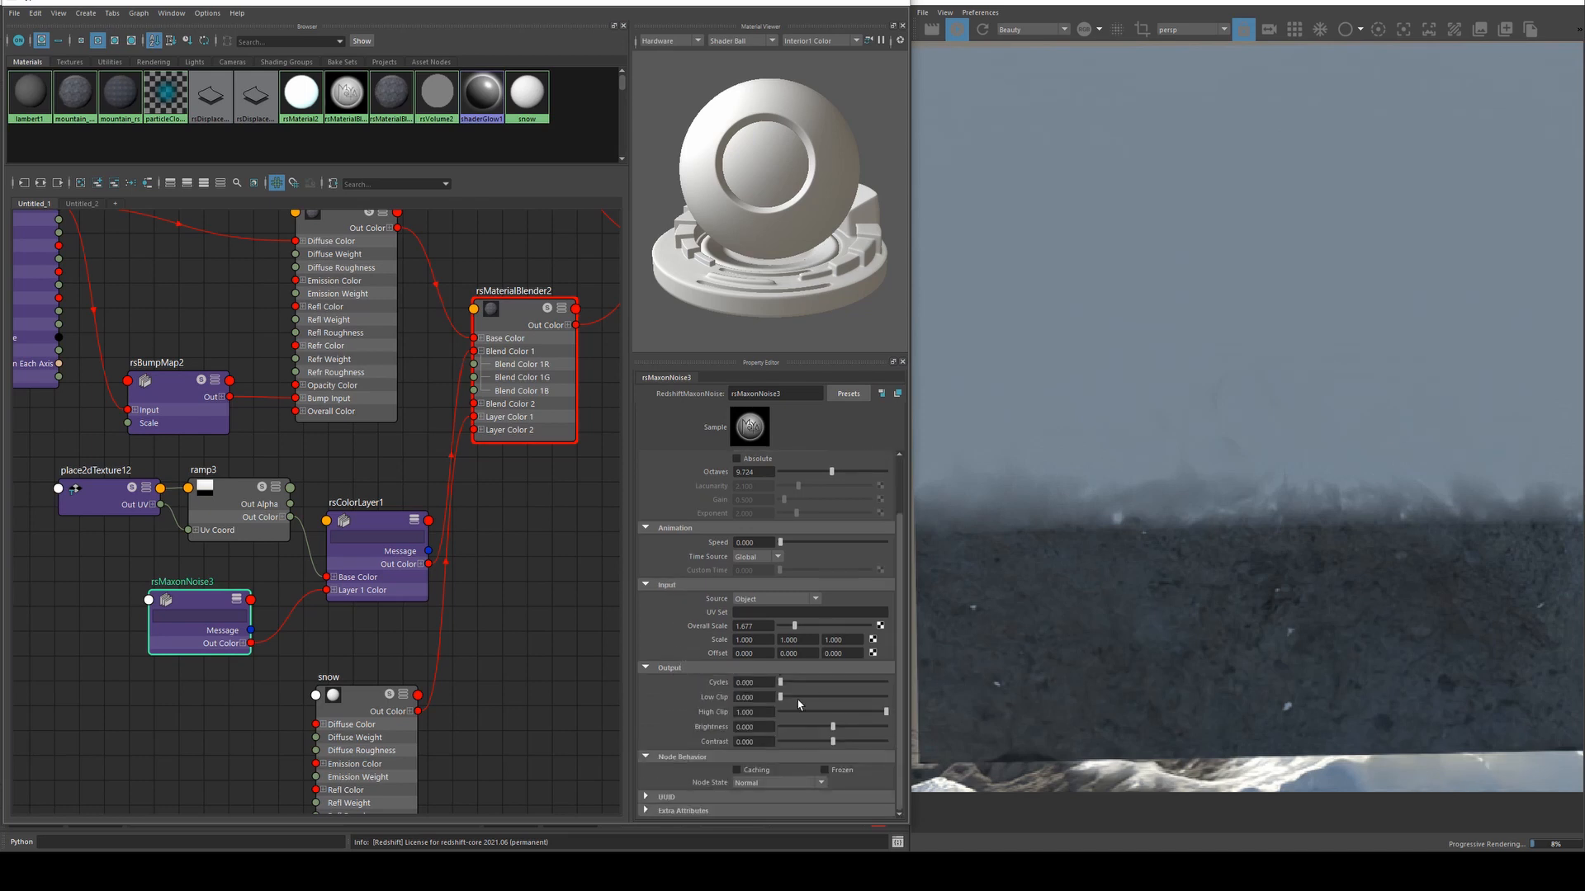
{"action": "left_click_drag", "start_coordinate": [834, 729], "coordinate": [863, 727]}
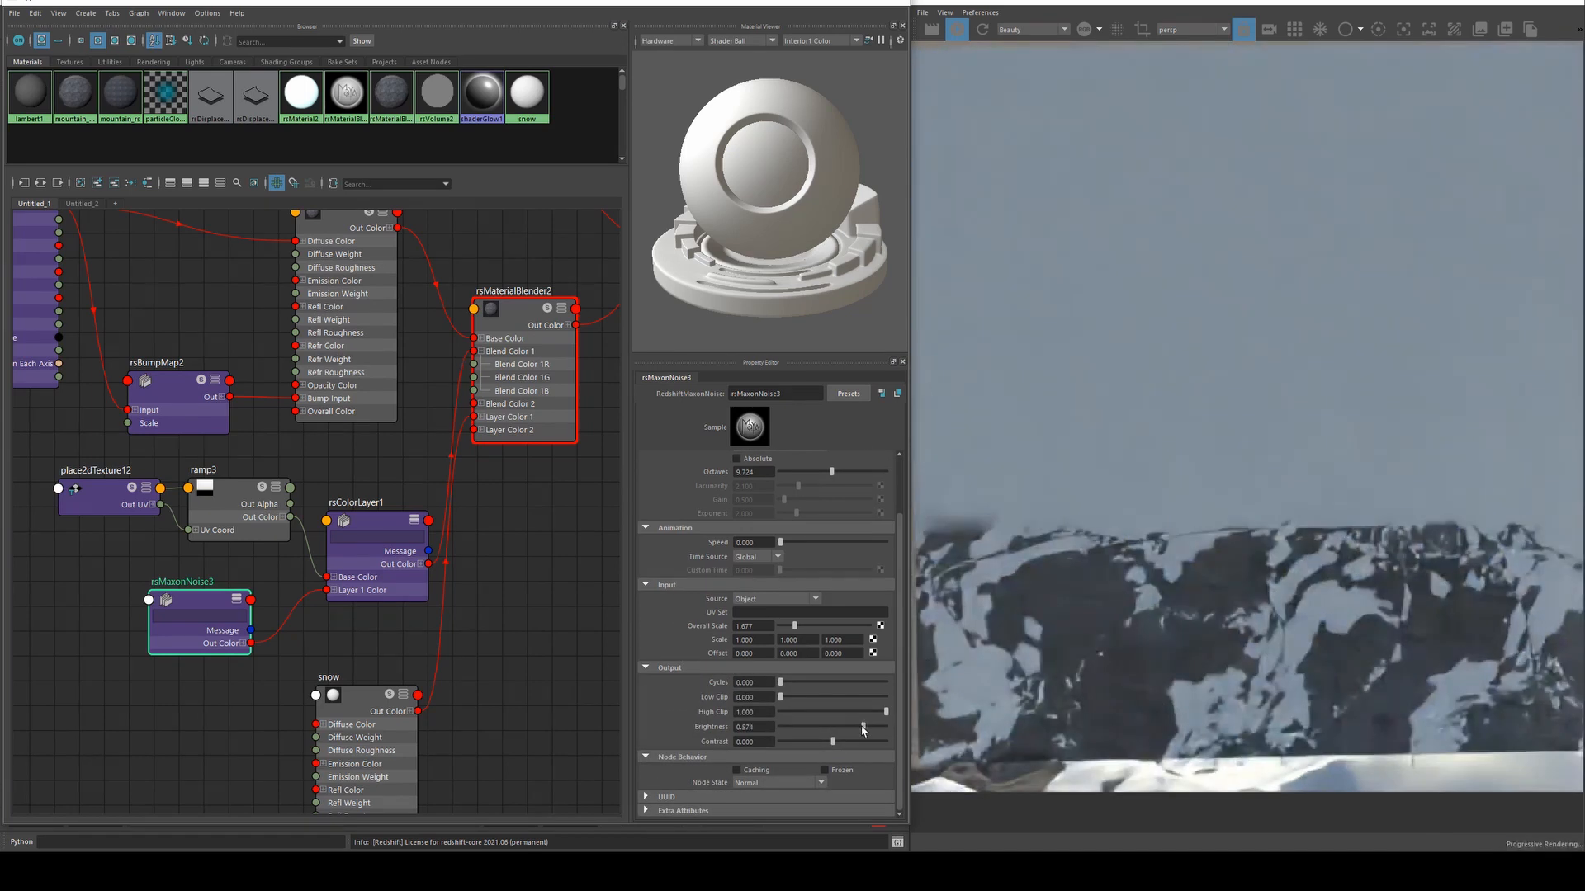
{"action": "scroll", "coordinate": [1249, 532], "scroll_direction": "down", "scroll_amount": 2}
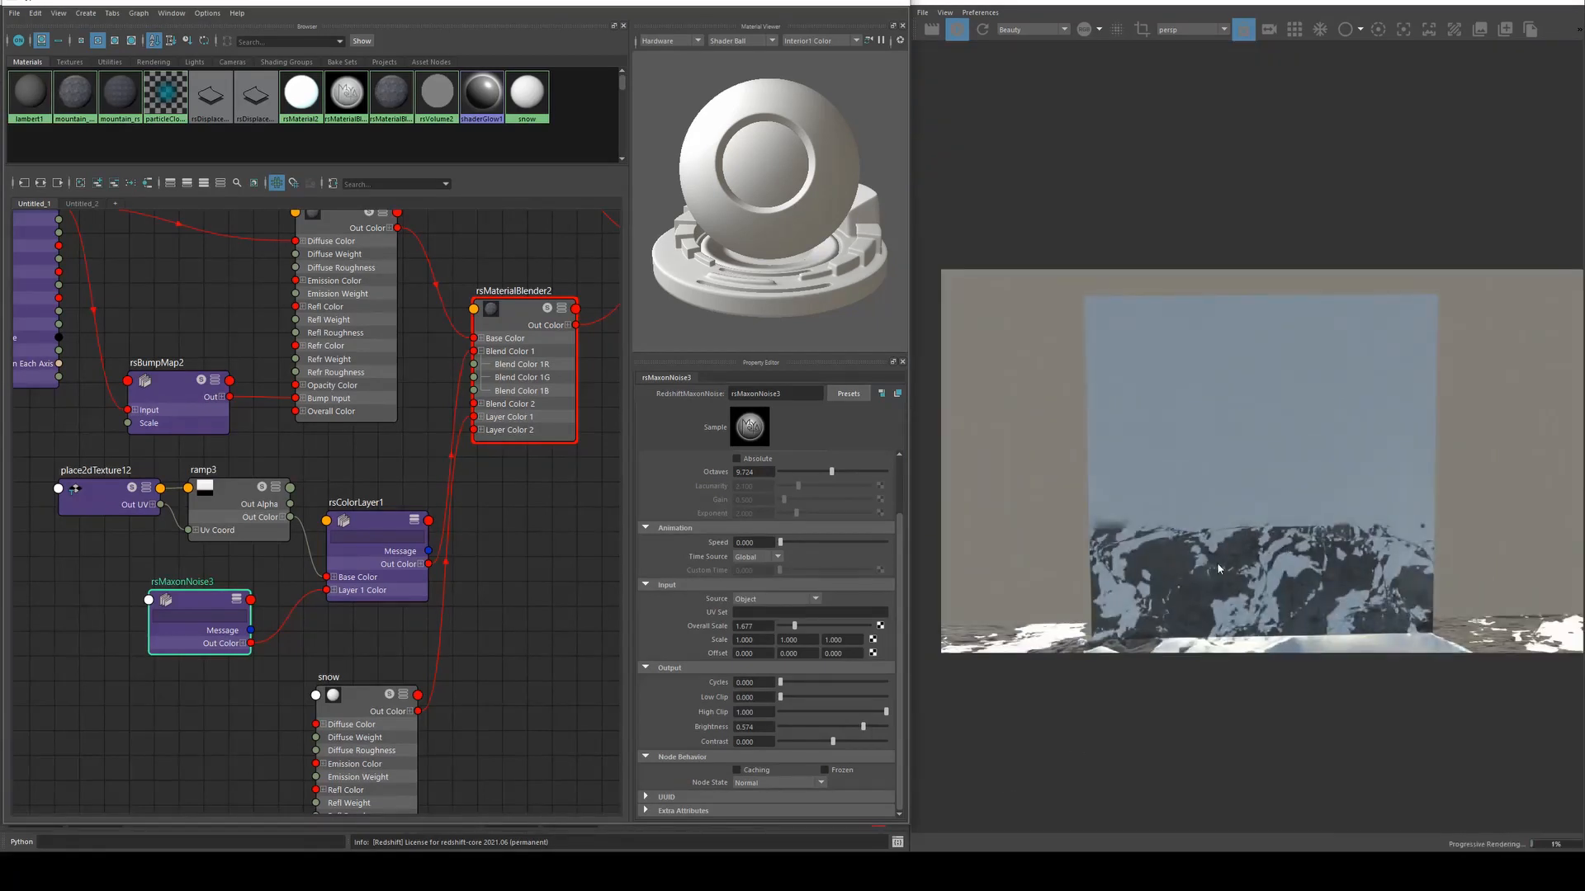
{"action": "scroll", "coordinate": [1263, 560], "scroll_direction": "up", "scroll_amount": 2}
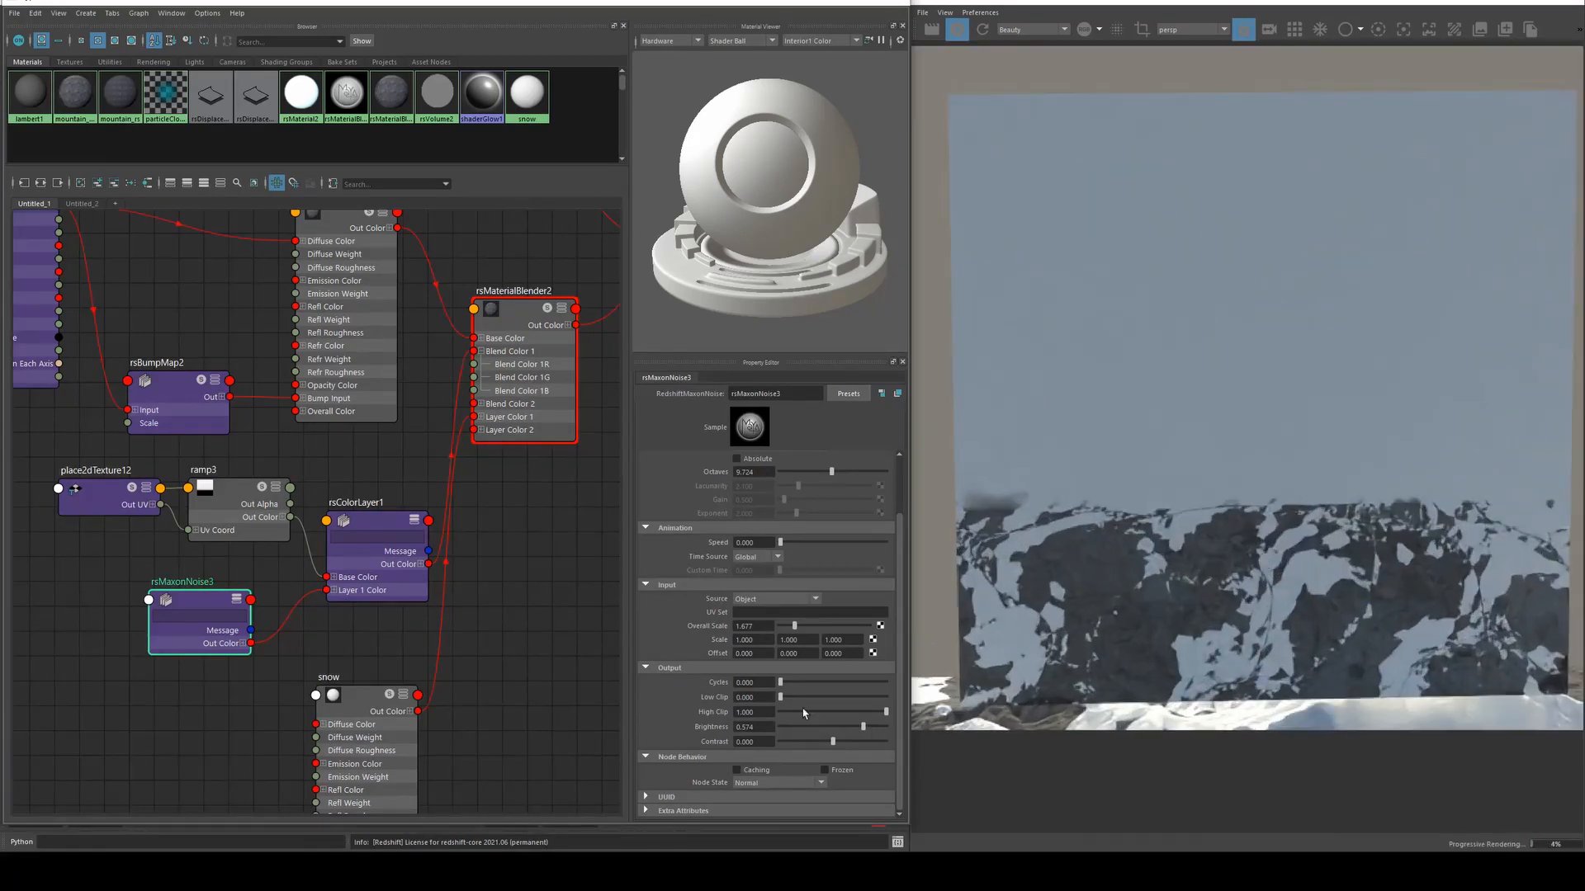
{"action": "left_click_drag", "start_coordinate": [864, 728], "coordinate": [854, 723]}
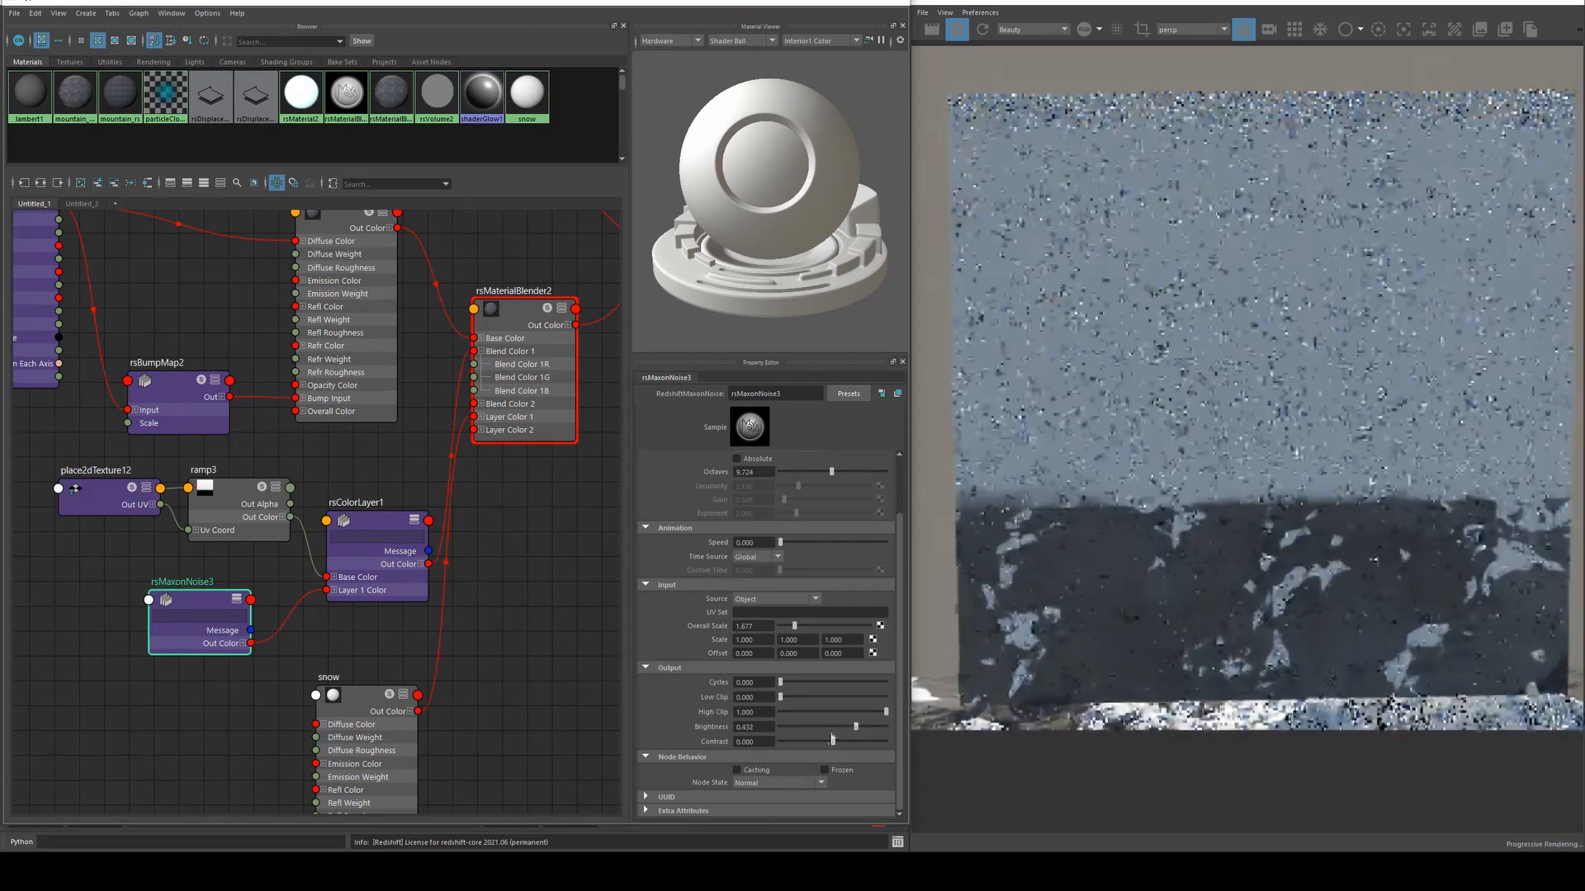
{"action": "mouse_move", "coordinate": [833, 741]}
{"action": "left_mouse_down"}
{"action": "mouse_move", "coordinate": [855, 741]}
{"action": "mouse_move", "coordinate": [840, 740]}
{"action": "left_mouse_up"}
{"action": "left_click", "coordinate": [888, 712]}
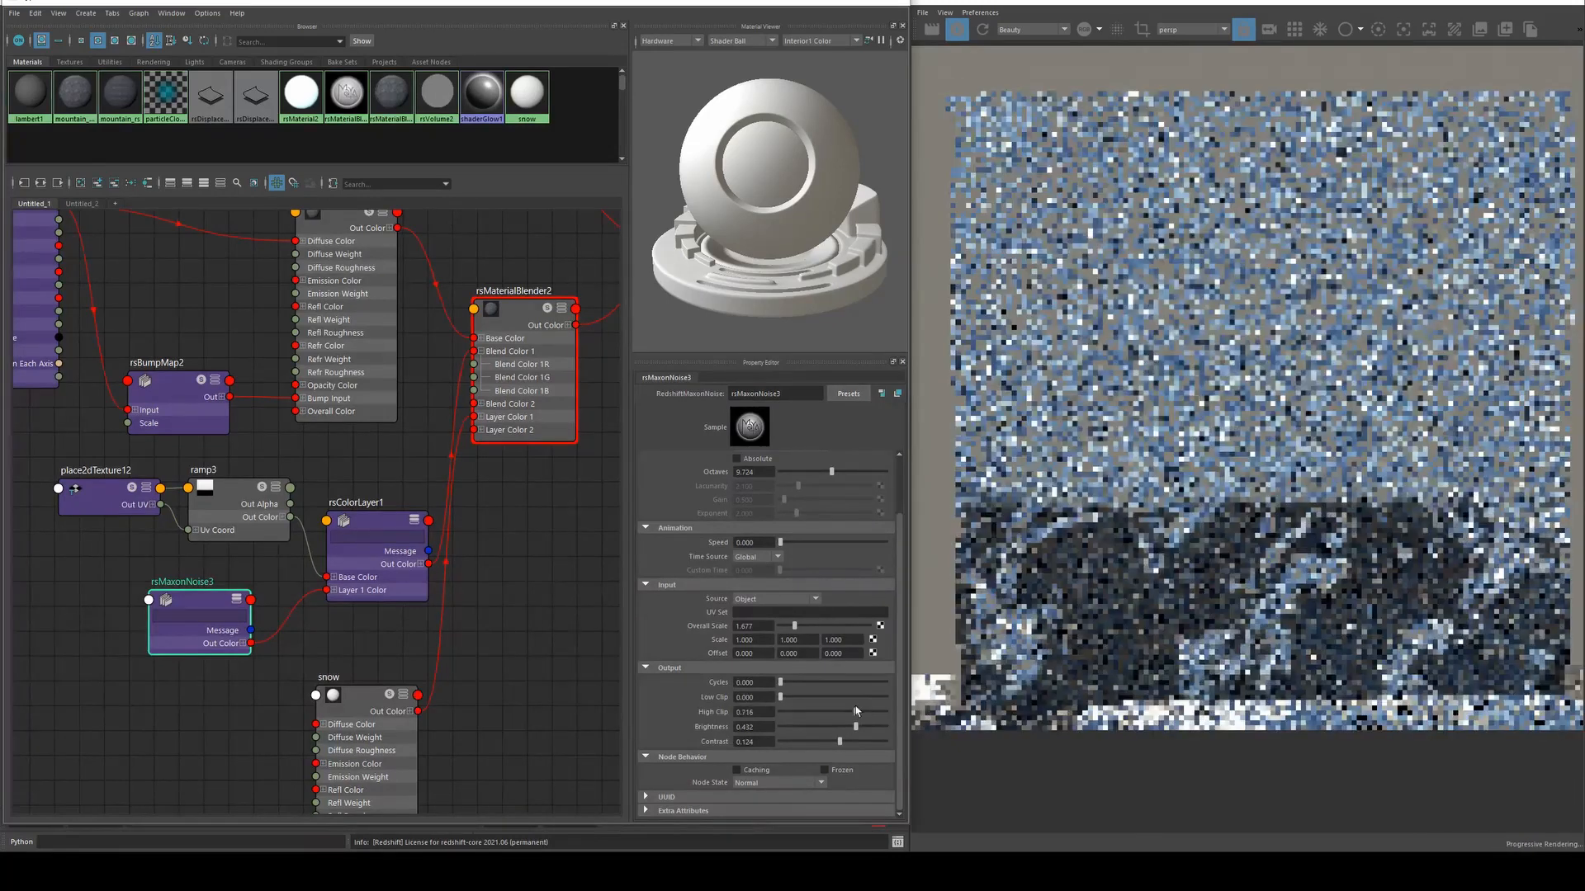
{"action": "mouse_move", "coordinate": [782, 697]}
{"action": "left_mouse_down"}
{"action": "mouse_move", "coordinate": [815, 697]}
{"action": "mouse_move", "coordinate": [772, 696]}
{"action": "left_mouse_up"}
Soften the ramp's snow transition by moving the inner light stop out to about 0.6.
{"action": "left_click", "coordinate": [243, 496]}
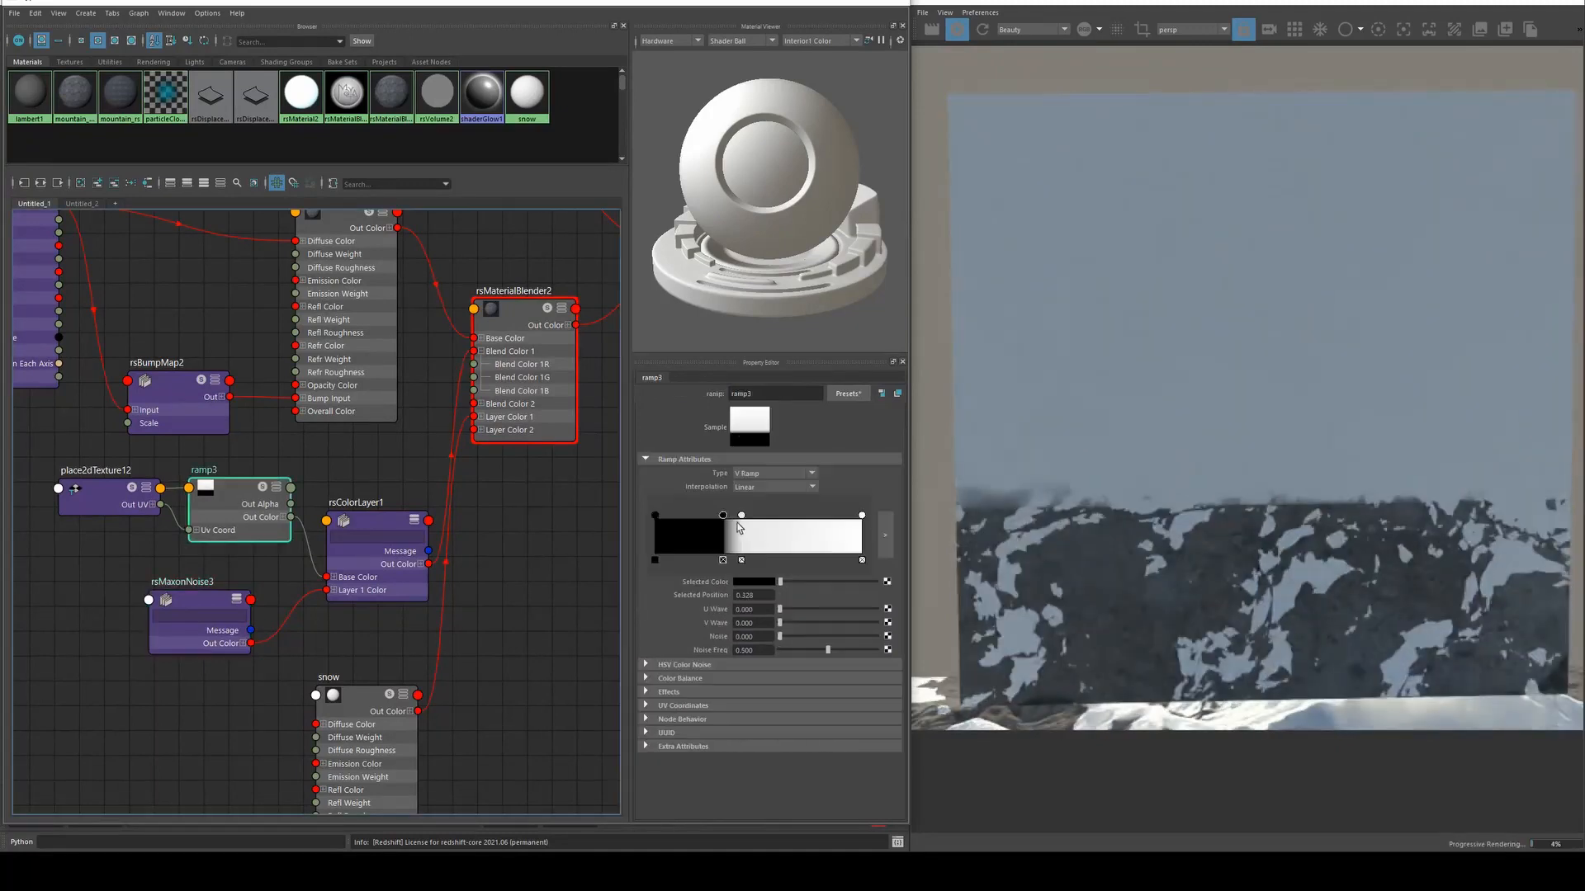
{"action": "left_click", "coordinate": [774, 518]}
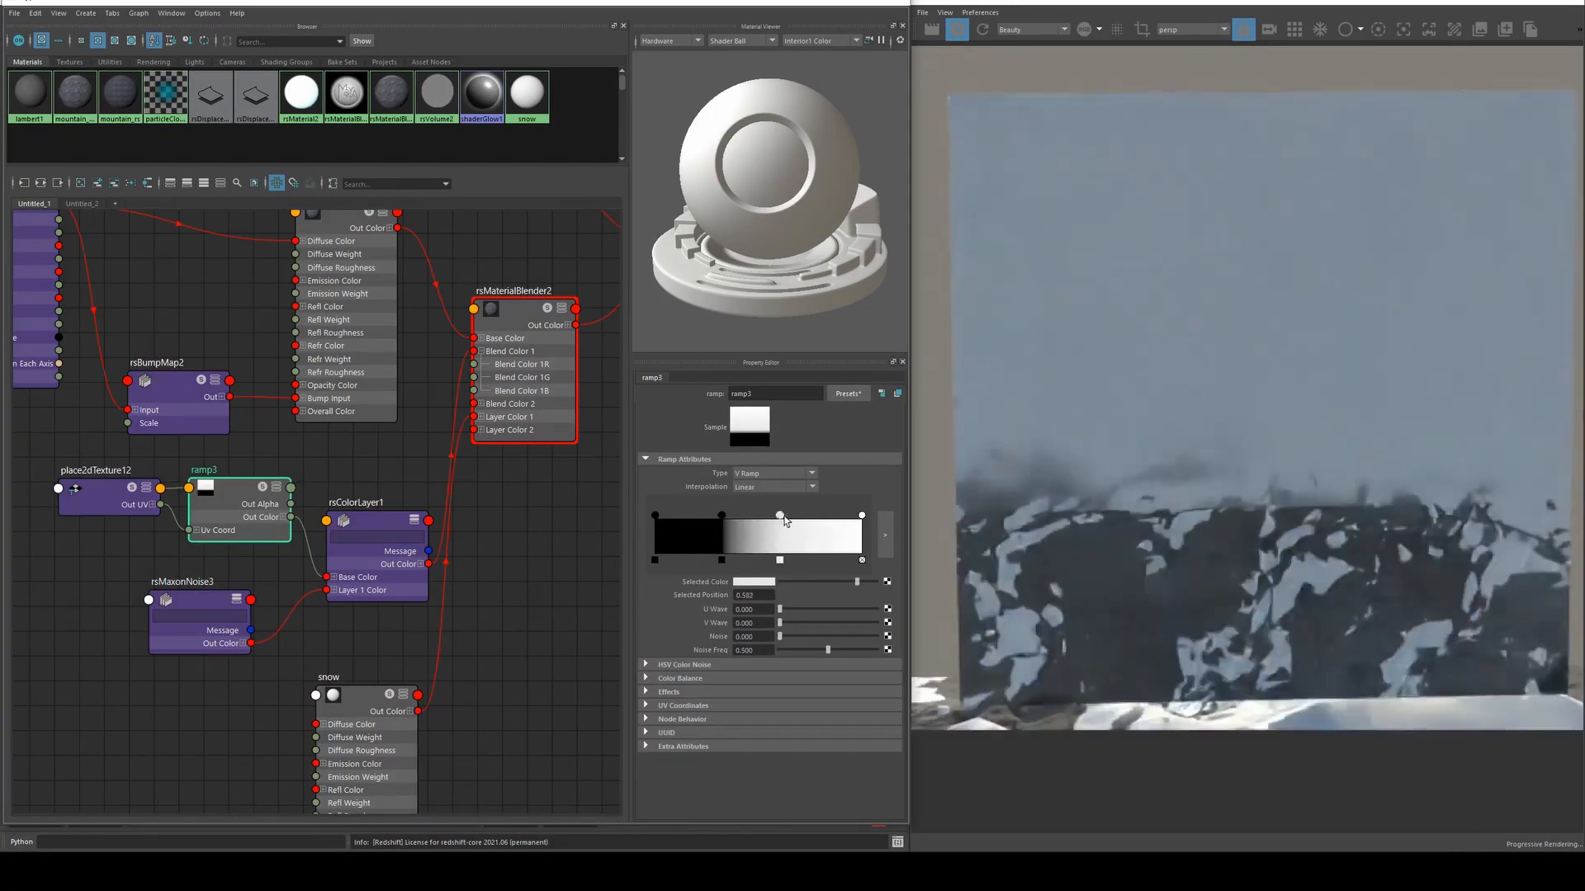
Try the Burn blend mode on the color layer's Layer 1 and return it to Dodge.
{"action": "left_click", "coordinate": [376, 535]}
{"action": "left_click", "coordinate": [780, 595]}
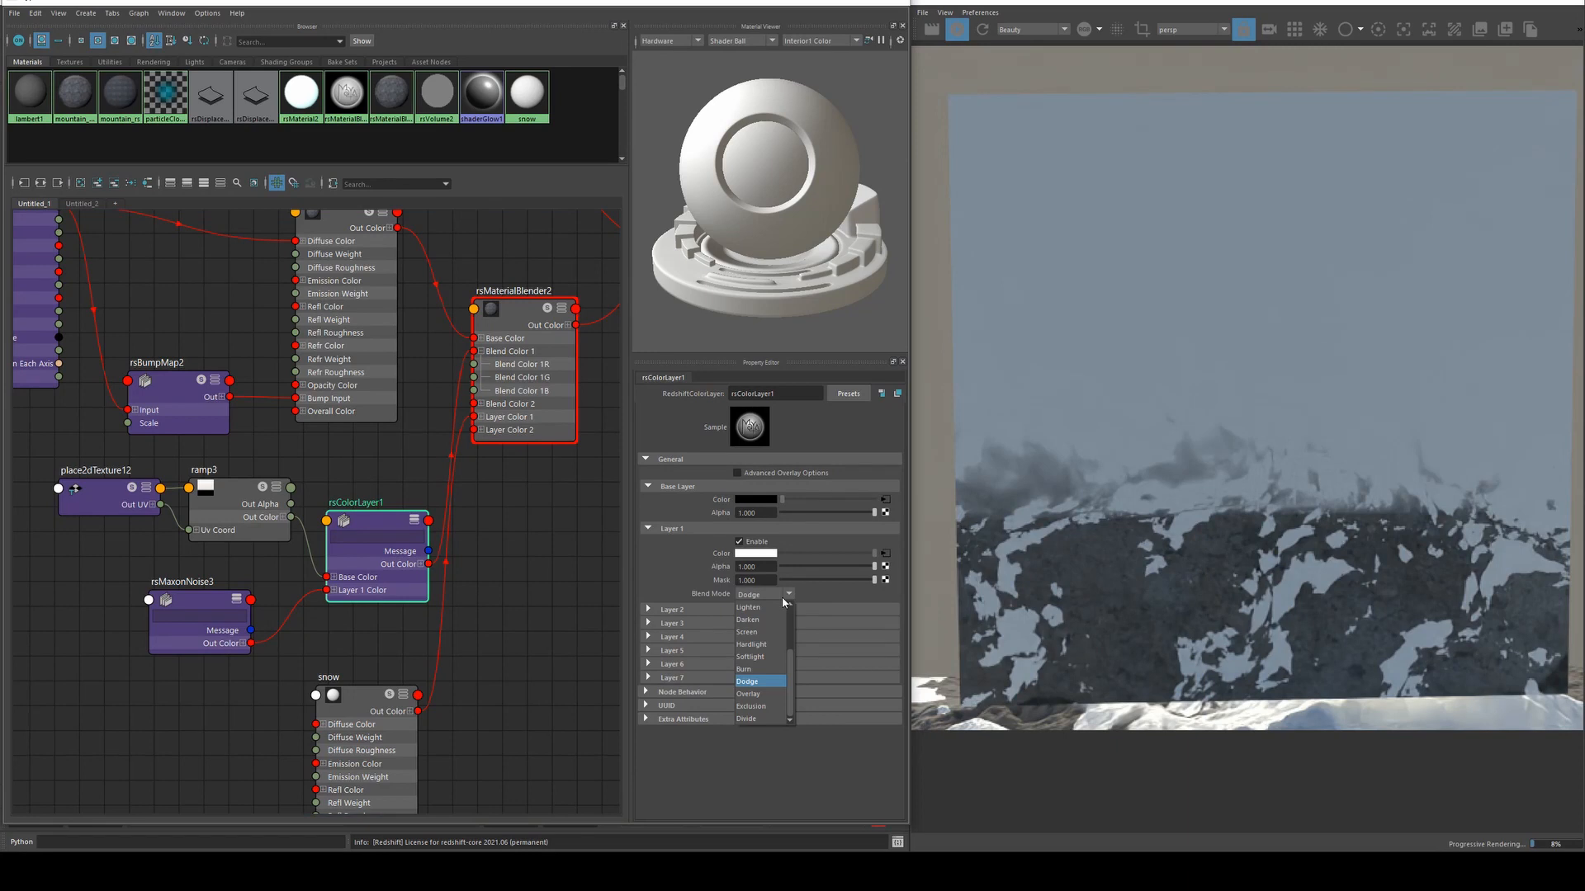
{"action": "left_click", "coordinate": [766, 669]}
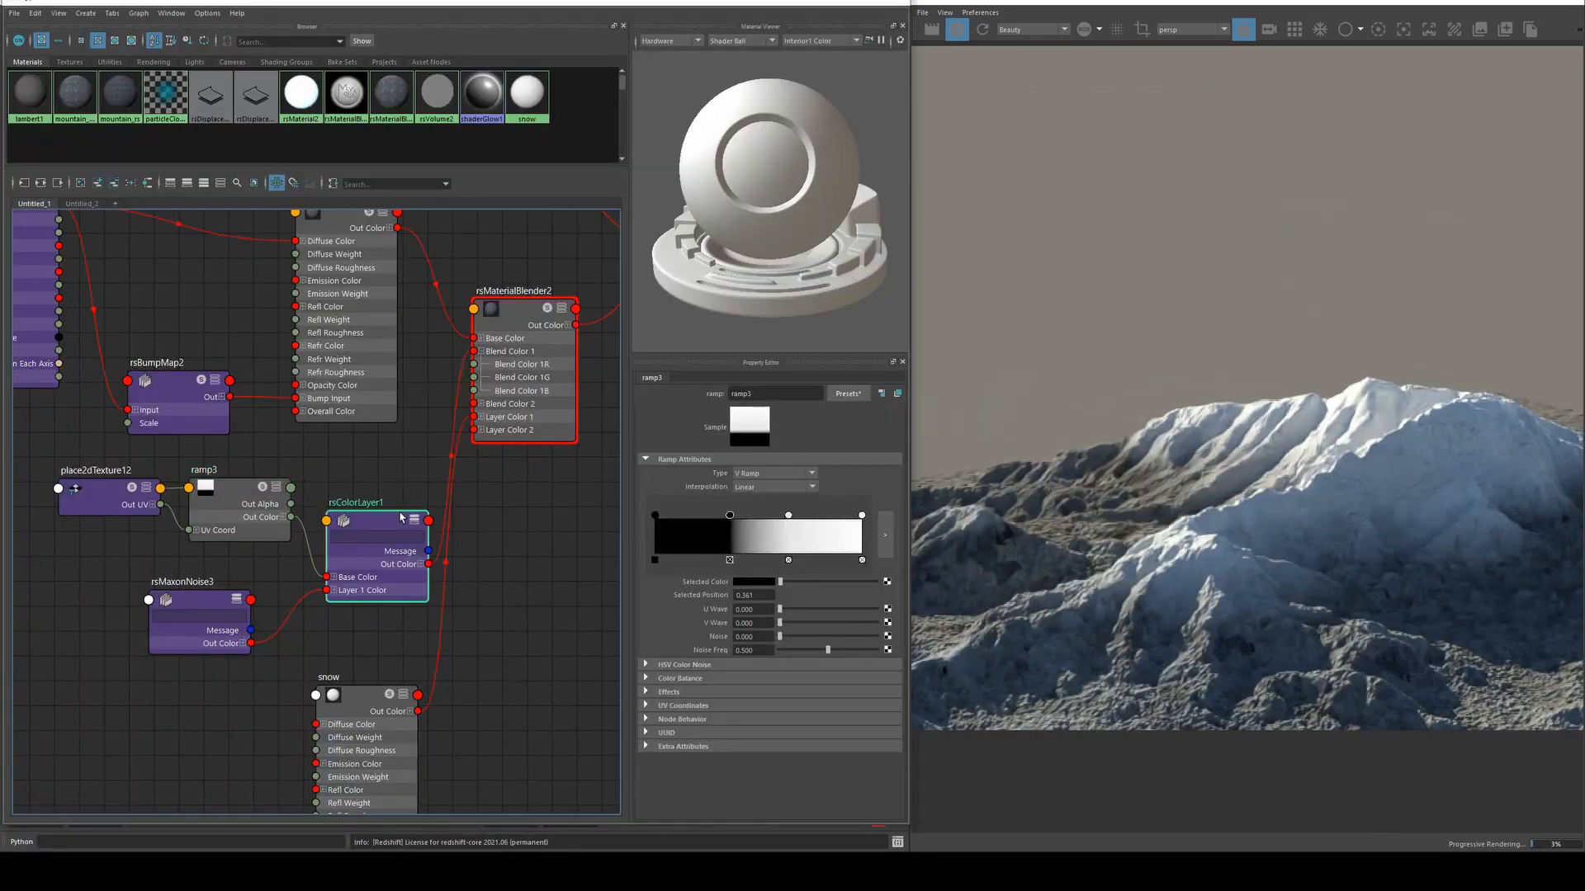
{"action": "left_click", "coordinate": [402, 517]}
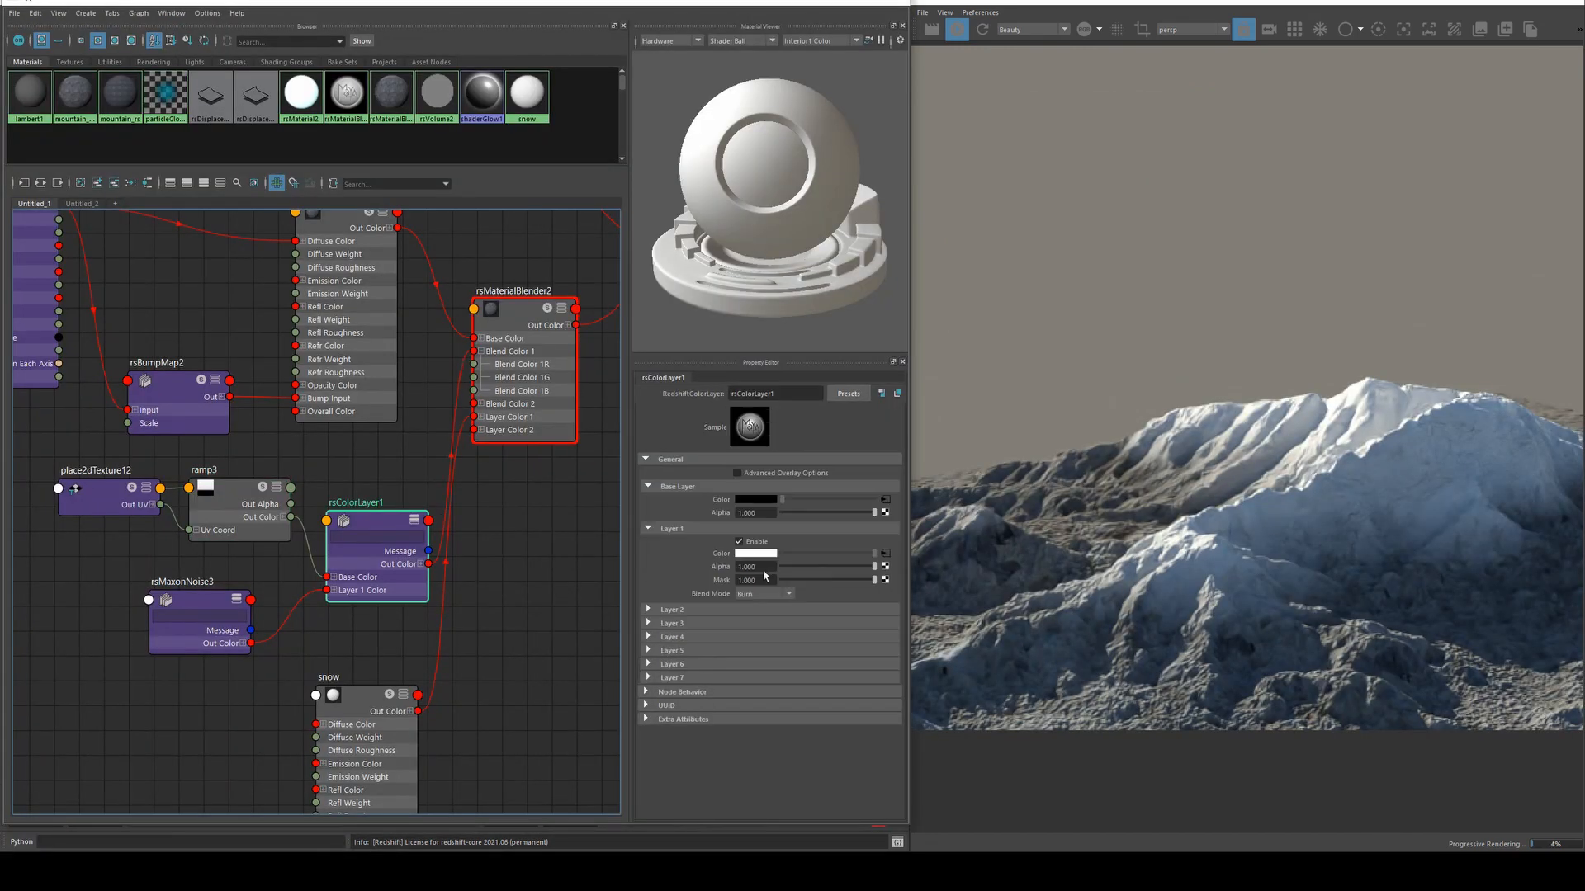
{"action": "left_click", "coordinate": [763, 594]}
{"action": "left_click", "coordinate": [756, 675]}
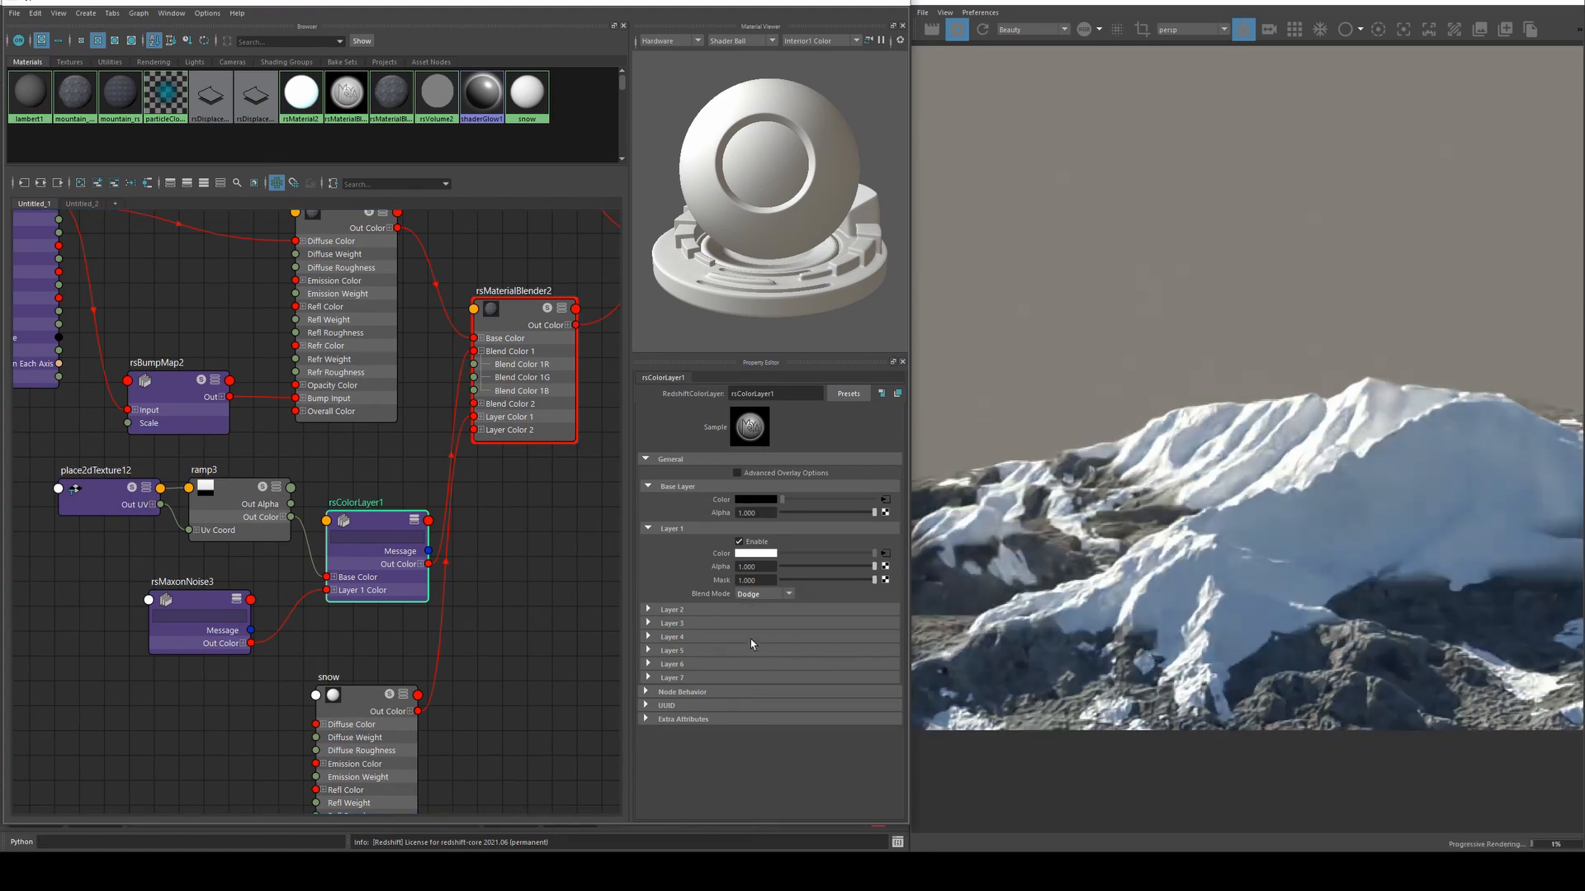
Extend the snow further down by placing the ramp's inner black stop at 0.227 and the inner light stop at about 0.66.
{"action": "left_click", "coordinate": [766, 496]}
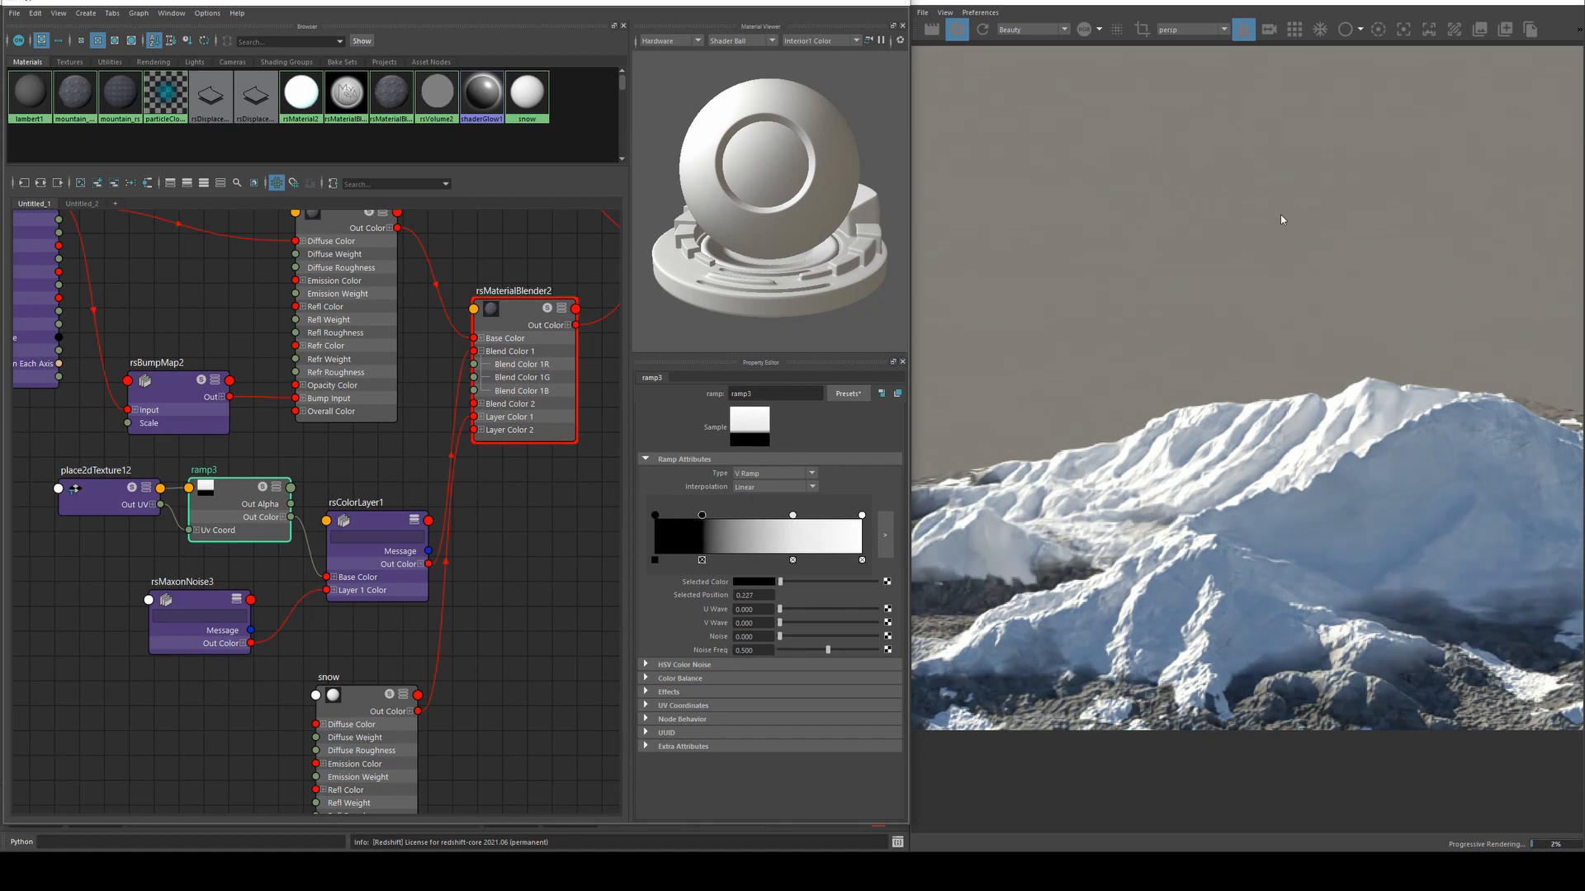
{"action": "left_click", "coordinate": [838, 3]}
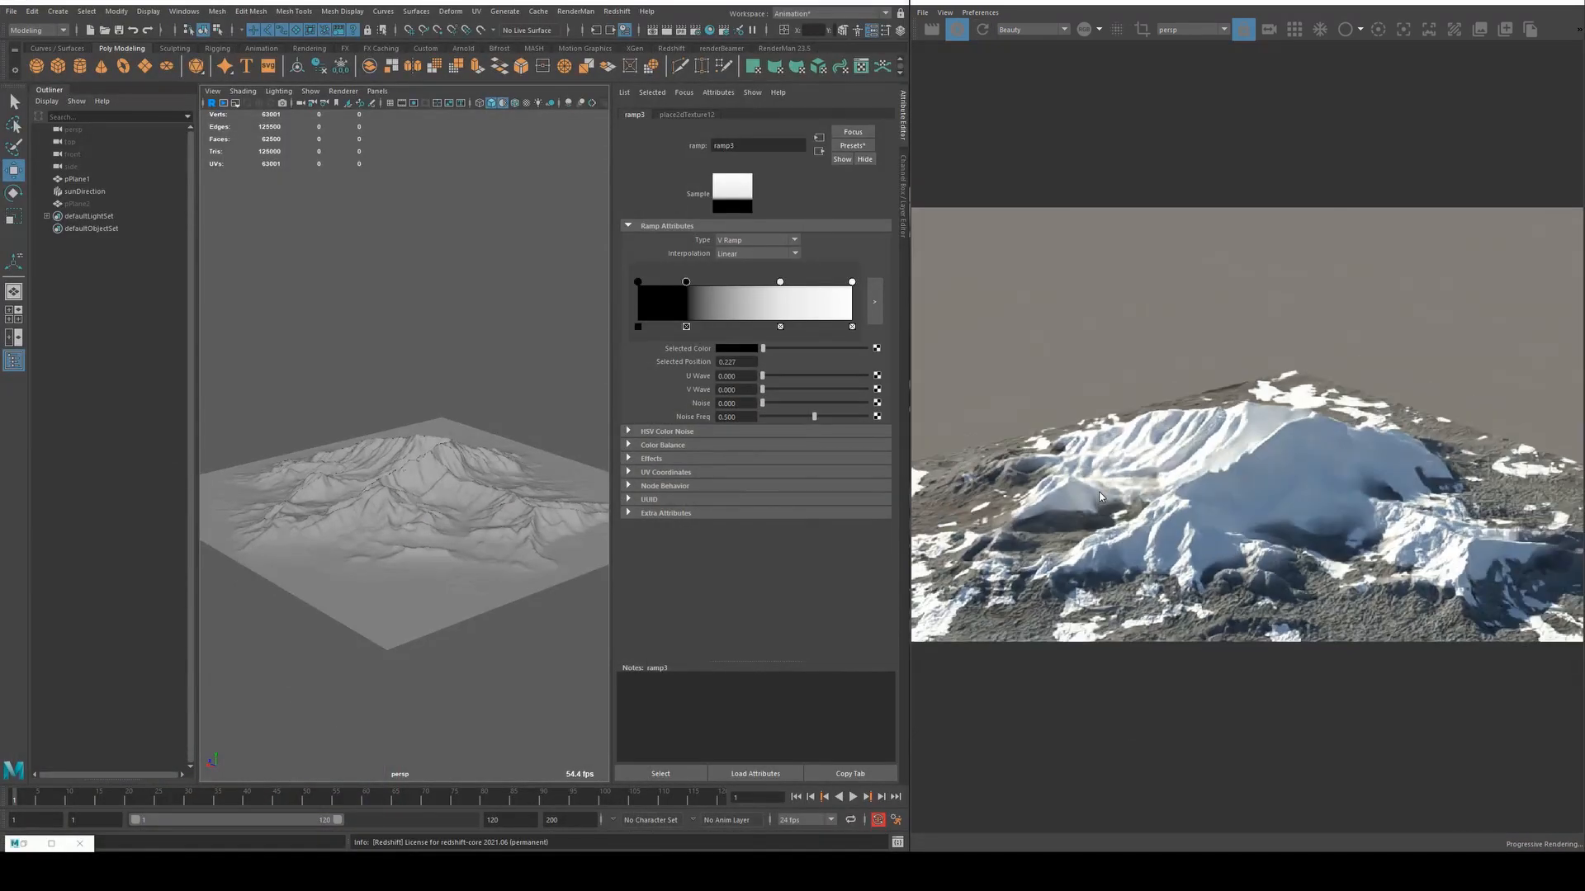
{"action": "left_click_drag", "start_coordinate": [453, 468], "coordinate": [447, 504], "text": "alt"}
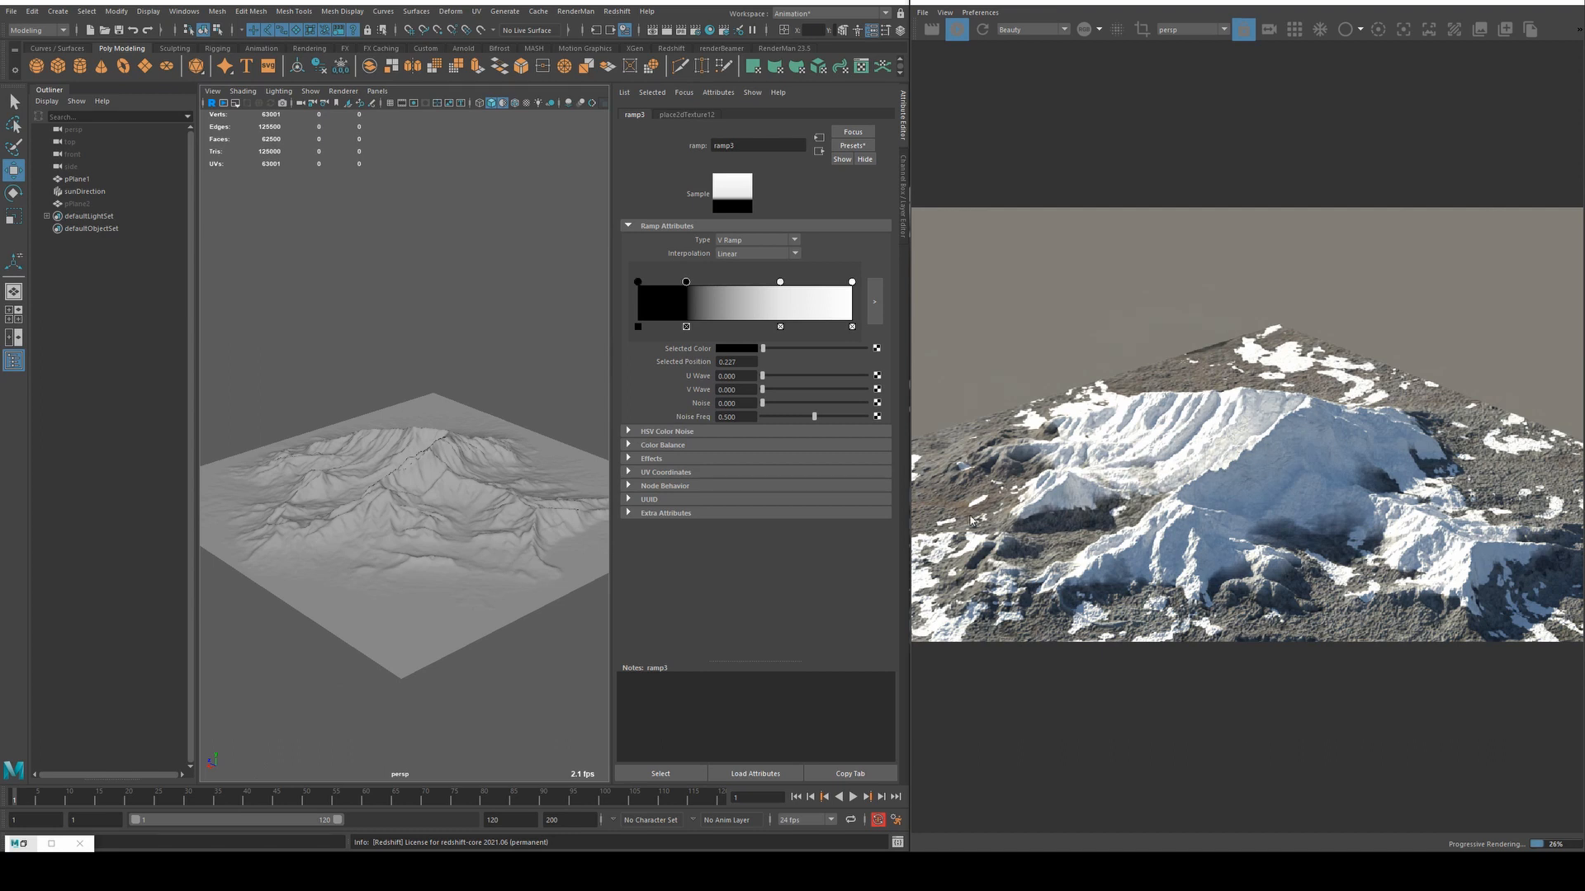
Create a second Maxon Noise node below the first and connect its Out Color to the color layer's Layer 2 Color.
{"action": "left_click", "coordinate": [23, 843]}
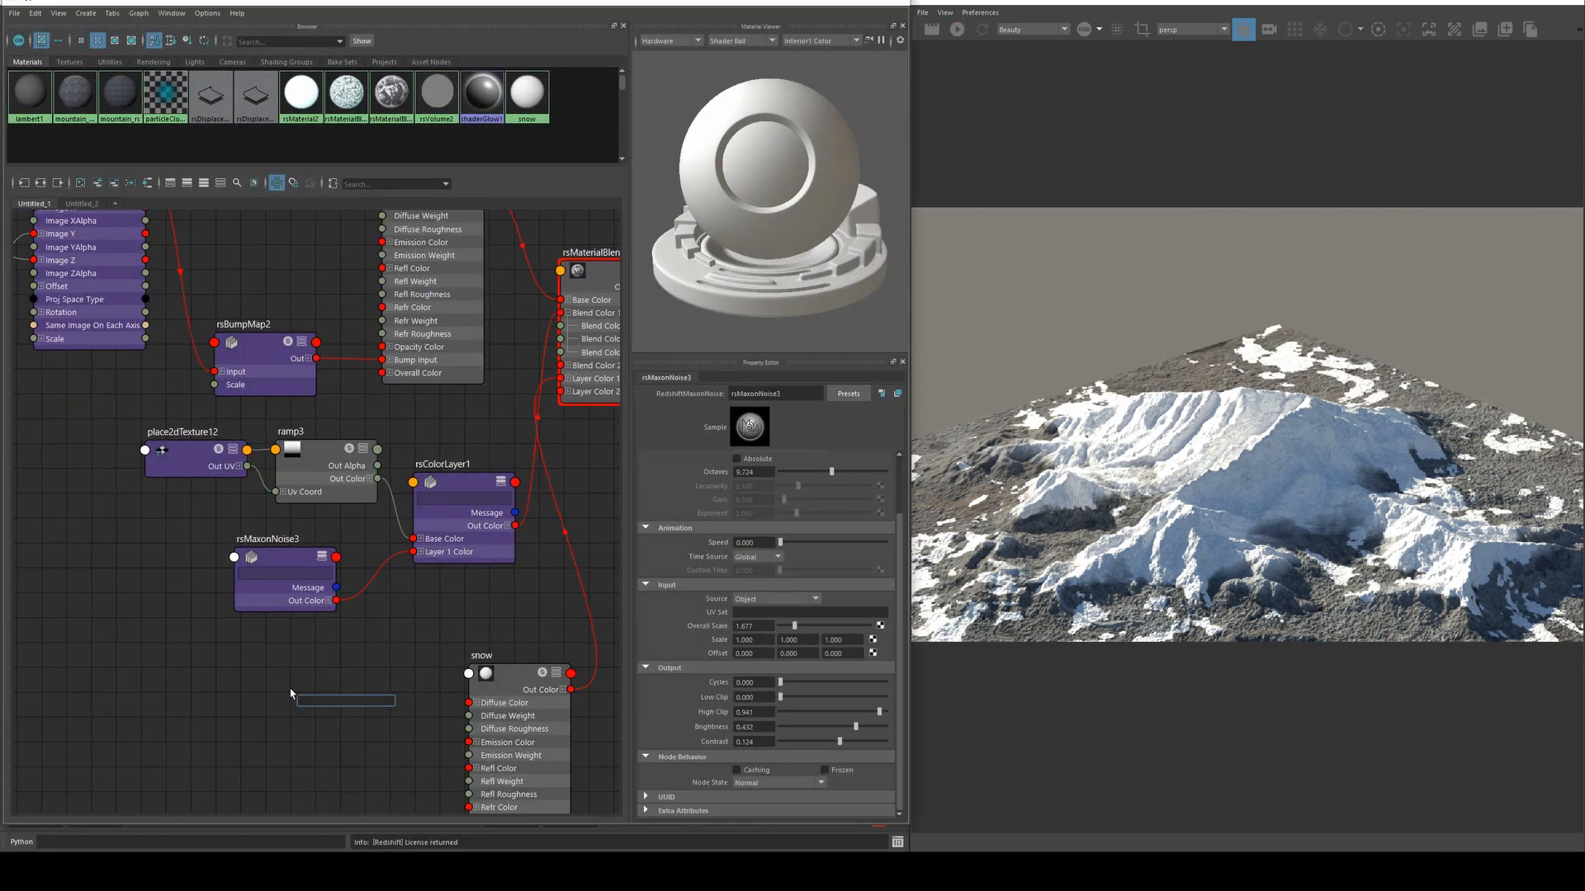
{"action": "type", "text": "maxon"}
{"action": "key", "text": "Return"}
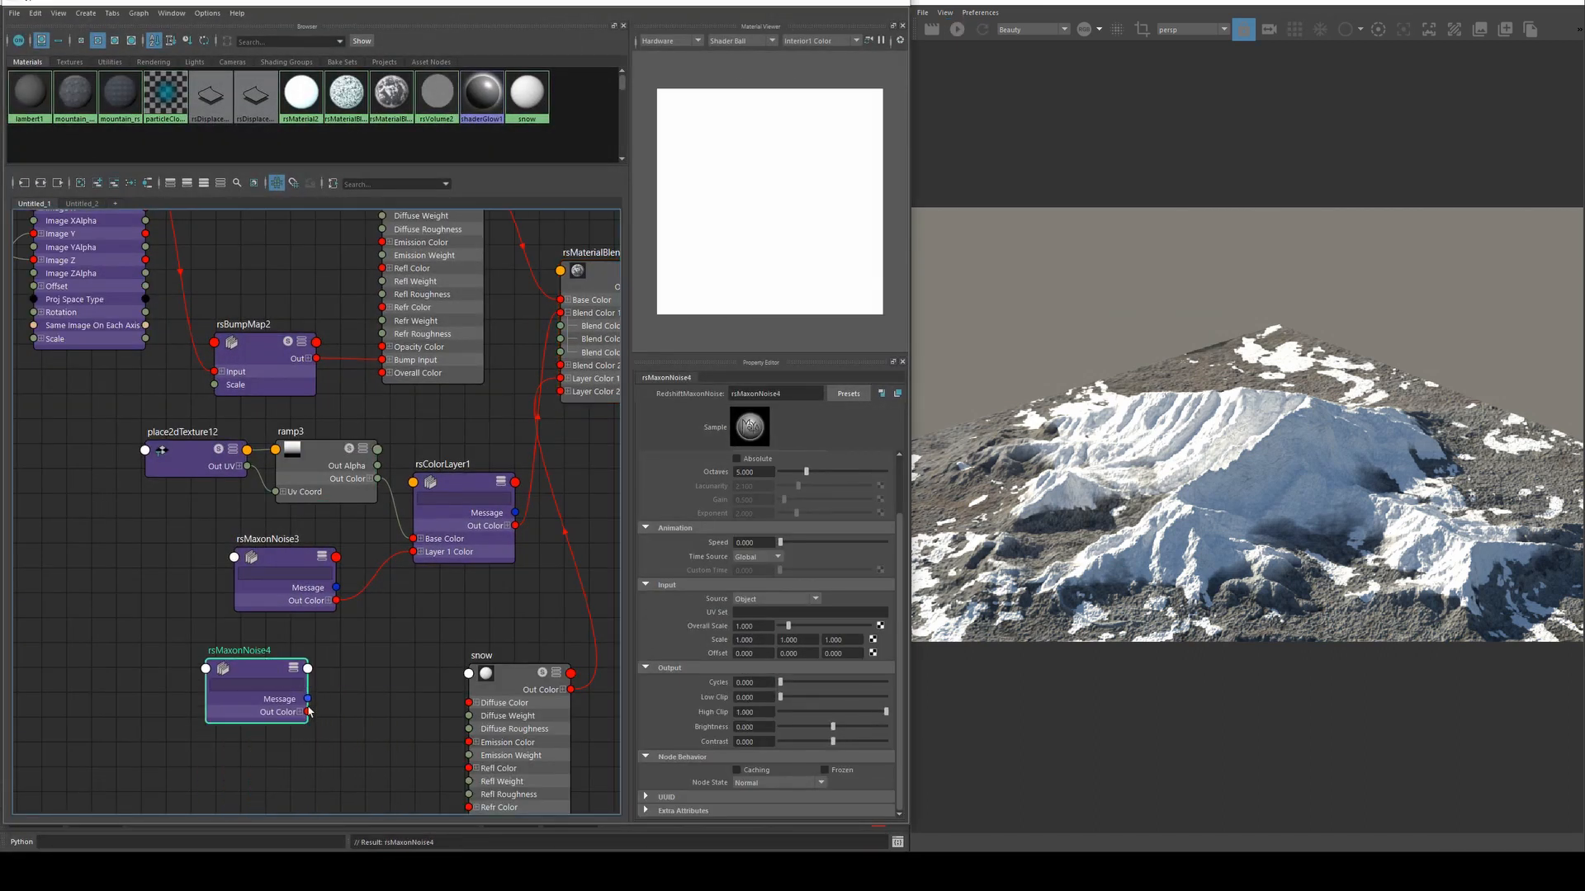
{"action": "left_click_drag", "start_coordinate": [308, 712], "coordinate": [428, 493]}
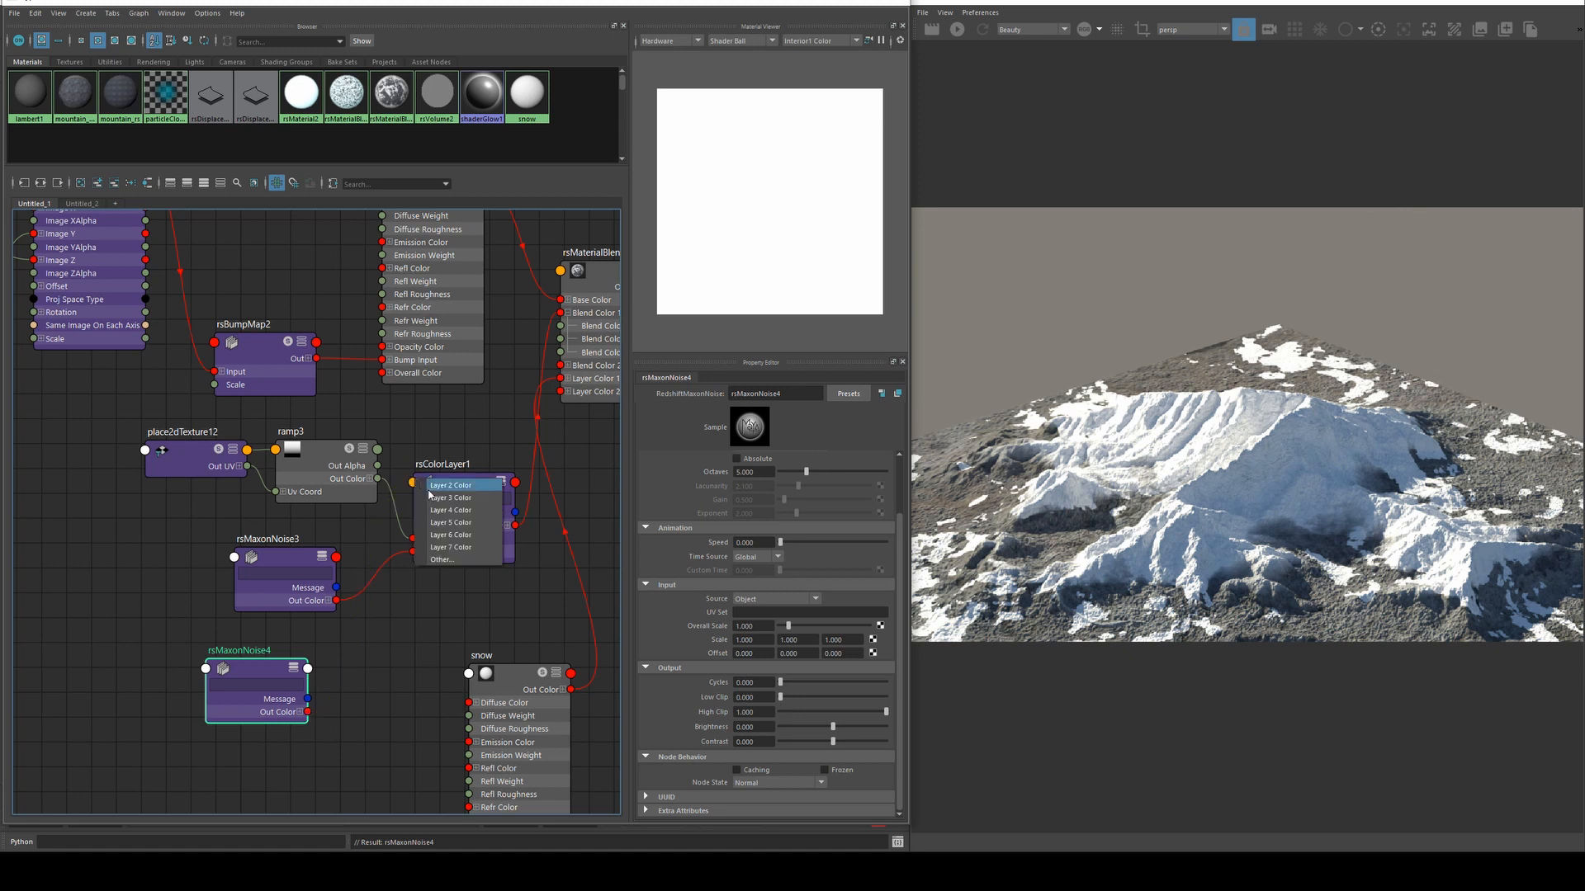
{"action": "left_click", "coordinate": [435, 487]}
{"action": "left_click_drag", "start_coordinate": [247, 674], "coordinate": [254, 678]}
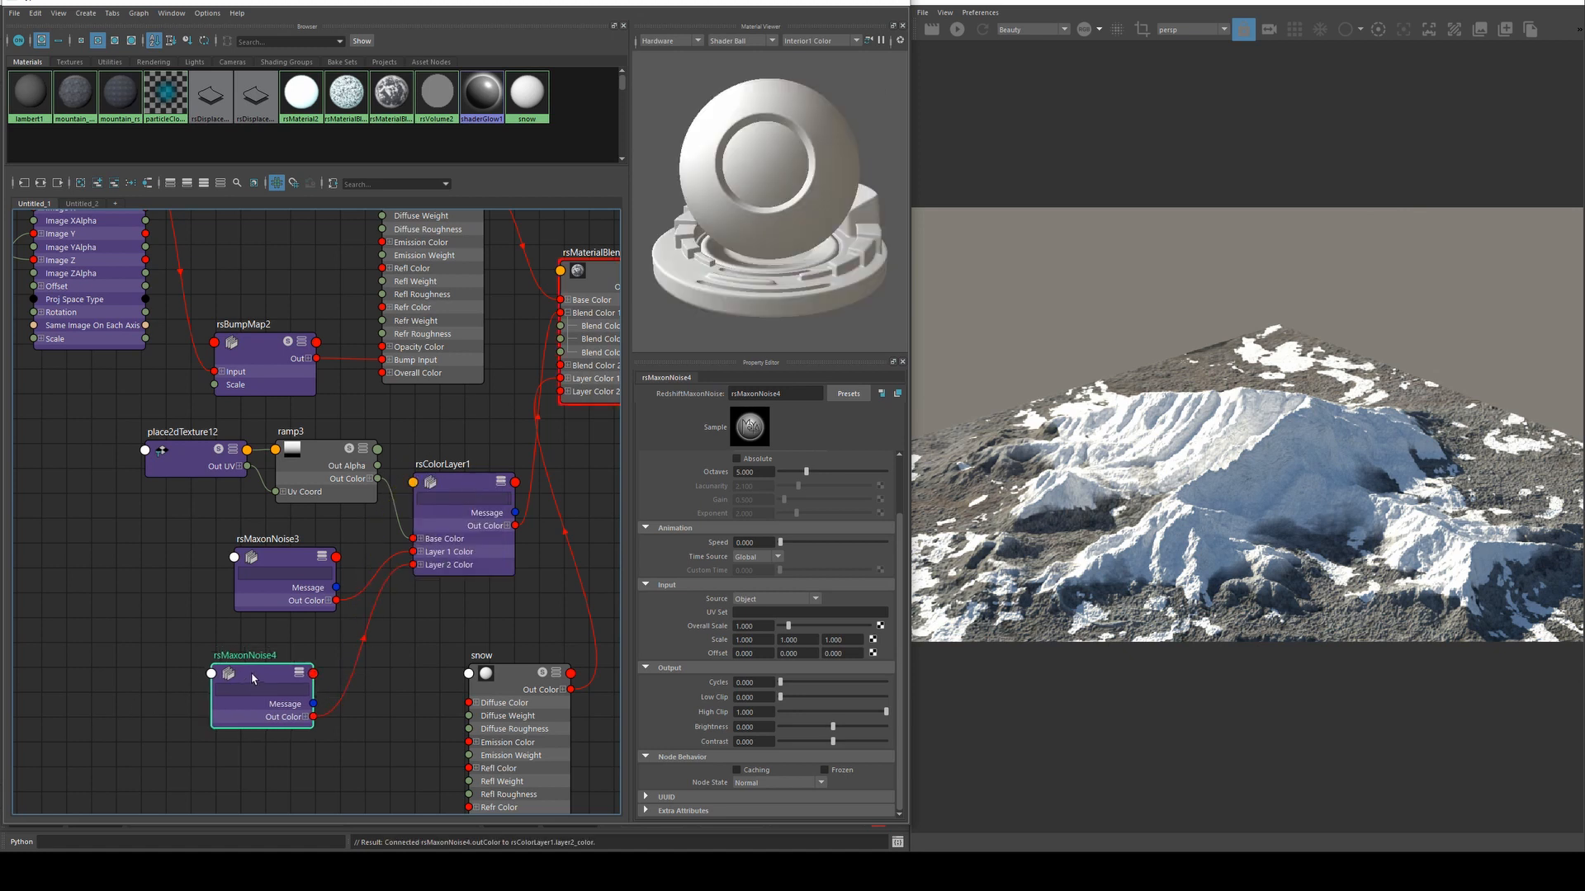
Set the second Maxon Noise's type to Luka and raise its octaves to about 12.
{"action": "scroll", "coordinate": [793, 554], "scroll_direction": "up", "scroll_amount": 2}
{"action": "left_click", "coordinate": [772, 513]}
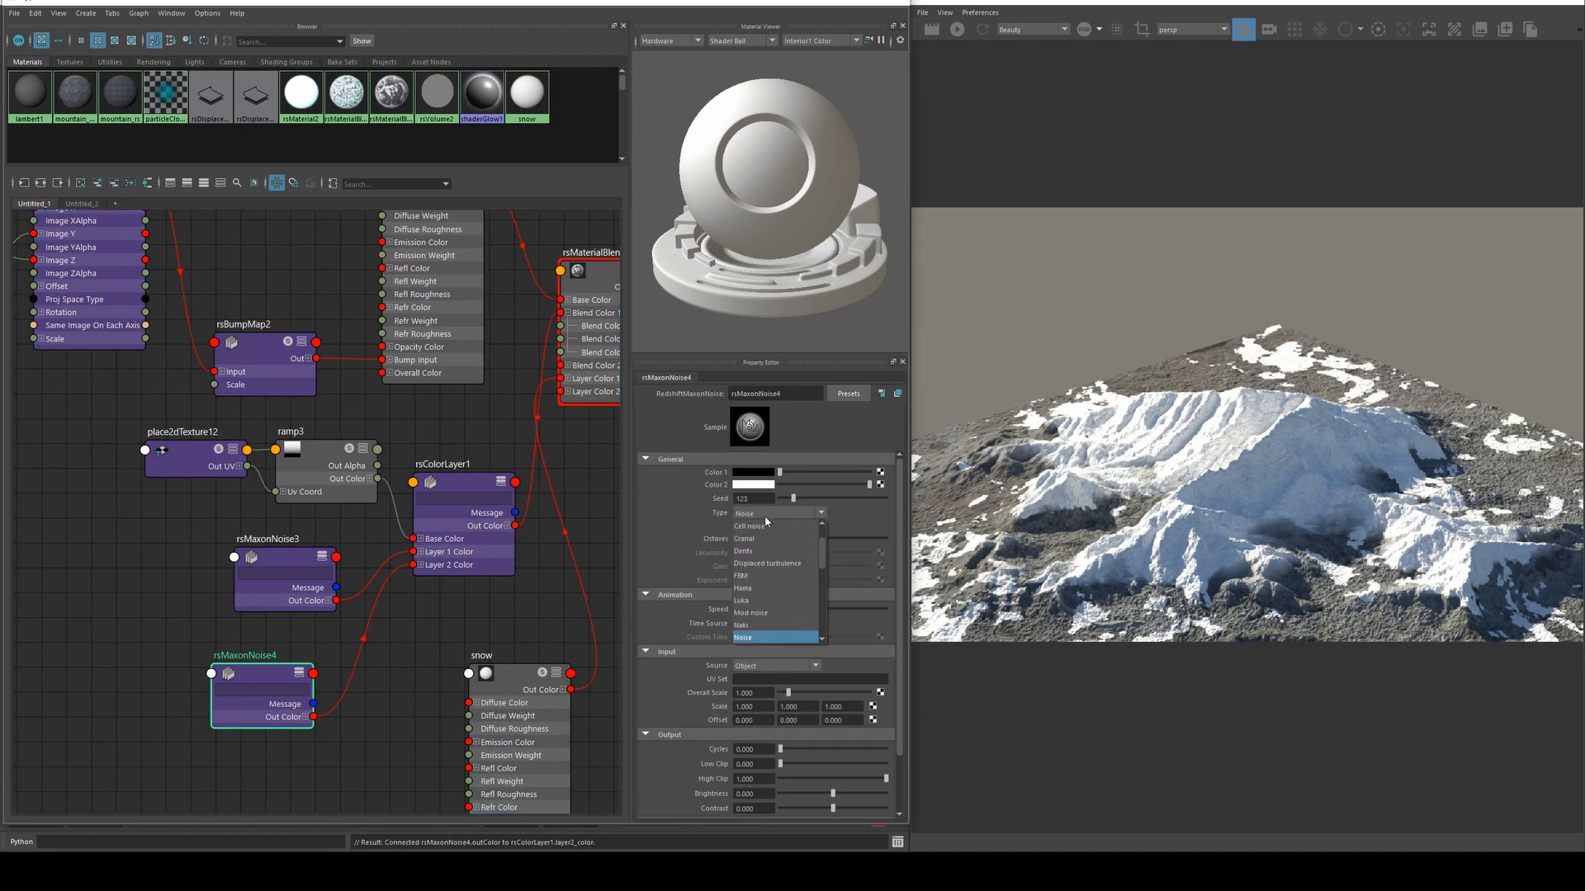
{"action": "left_click", "coordinate": [757, 601]}
{"action": "left_click_drag", "start_coordinate": [806, 539], "coordinate": [842, 535]}
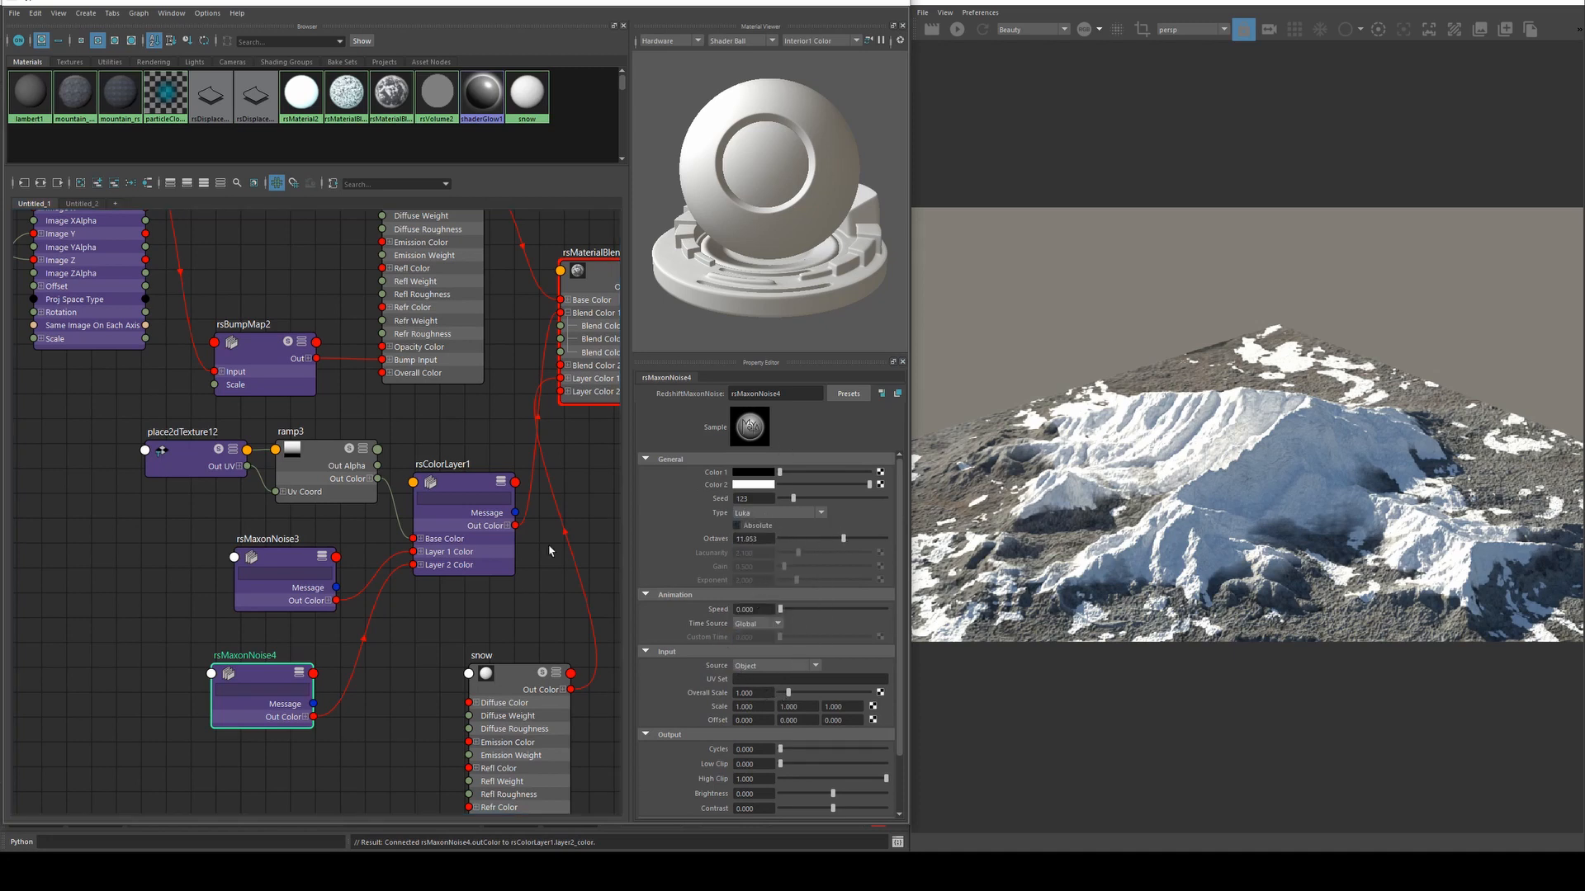
Enable Layer 2 on the color layer and choose a different blend mode for it, checking the rendered mountains up close.
{"action": "left_click", "coordinate": [503, 540]}
{"action": "left_click", "coordinate": [685, 613]}
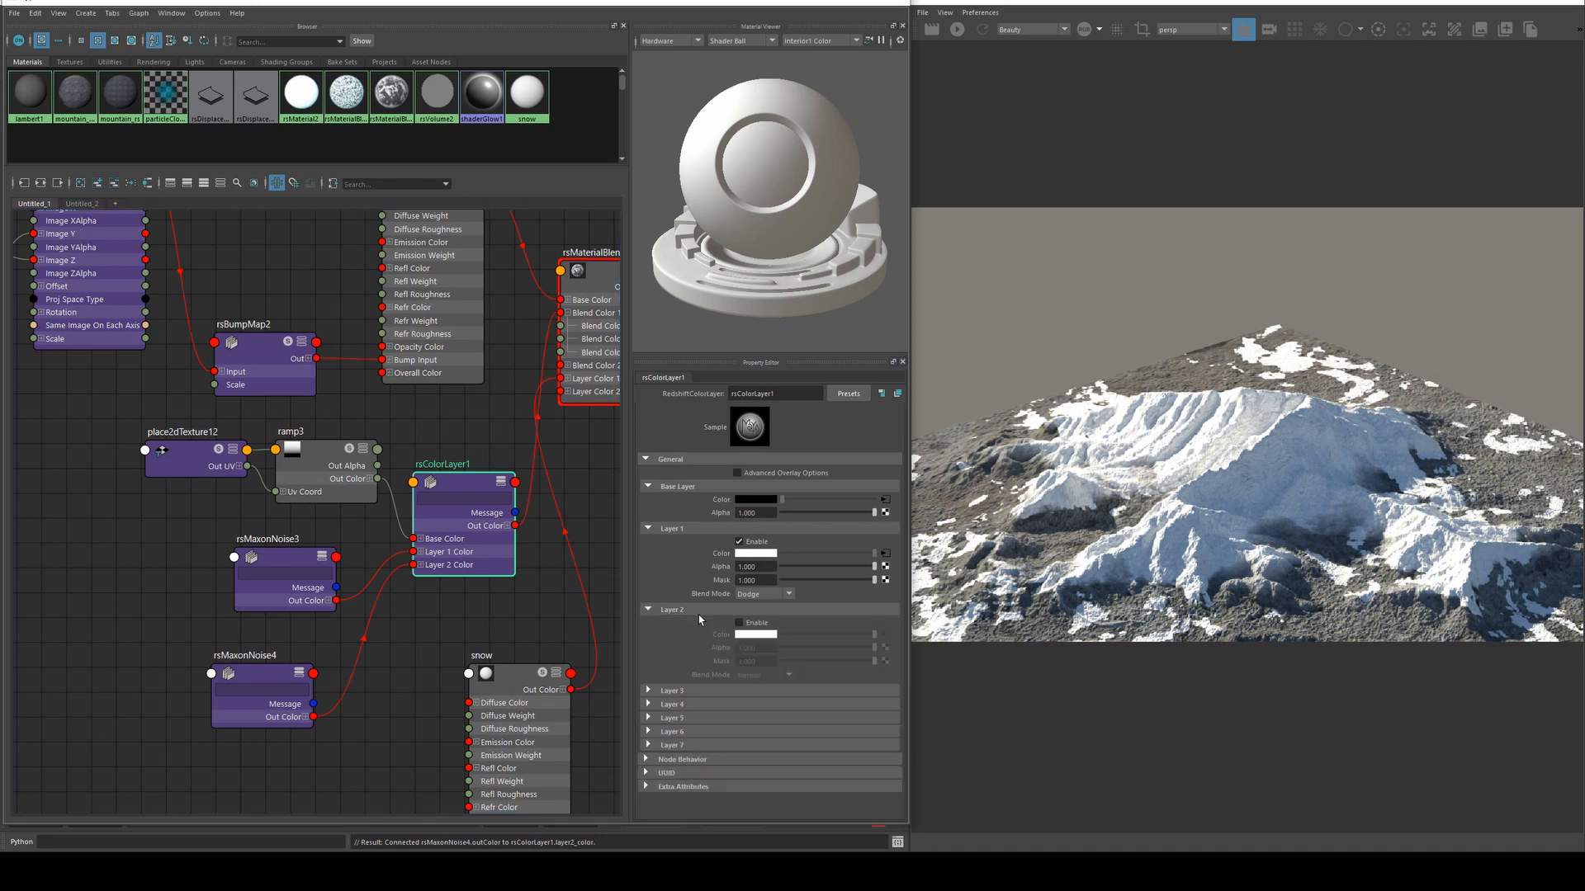
{"action": "left_click", "coordinate": [739, 622]}
{"action": "left_click", "coordinate": [764, 675]}
{"action": "left_click", "coordinate": [759, 690]}
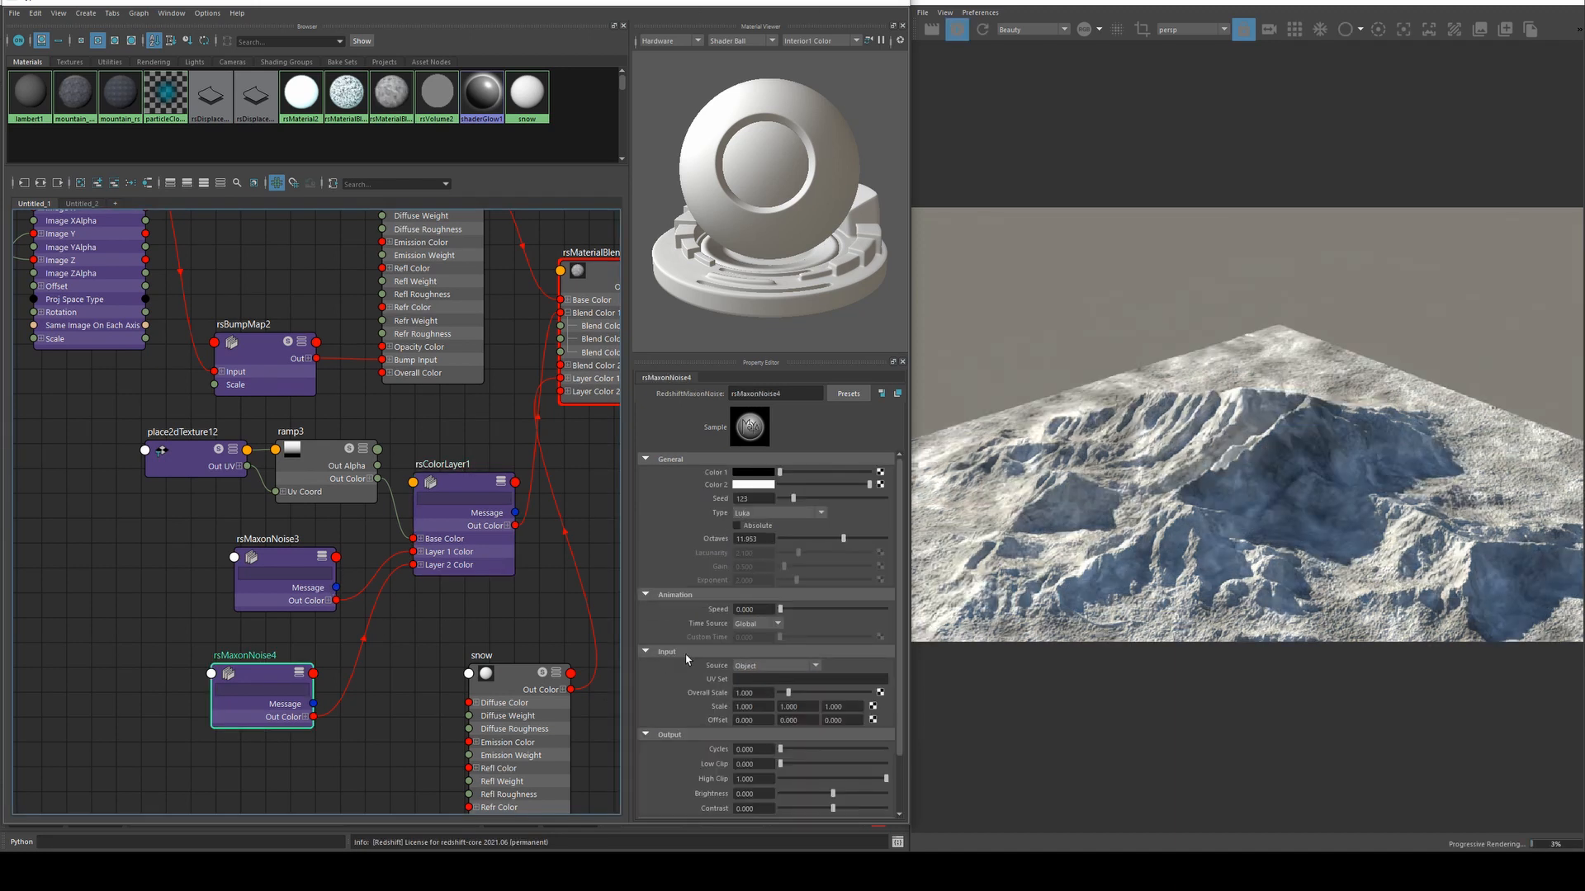
{"action": "scroll", "coordinate": [693, 658], "scroll_direction": "down", "scroll_amount": 2}
{"action": "left_click_drag", "start_coordinate": [570, 555], "coordinate": [491, 513], "text": "alt"}
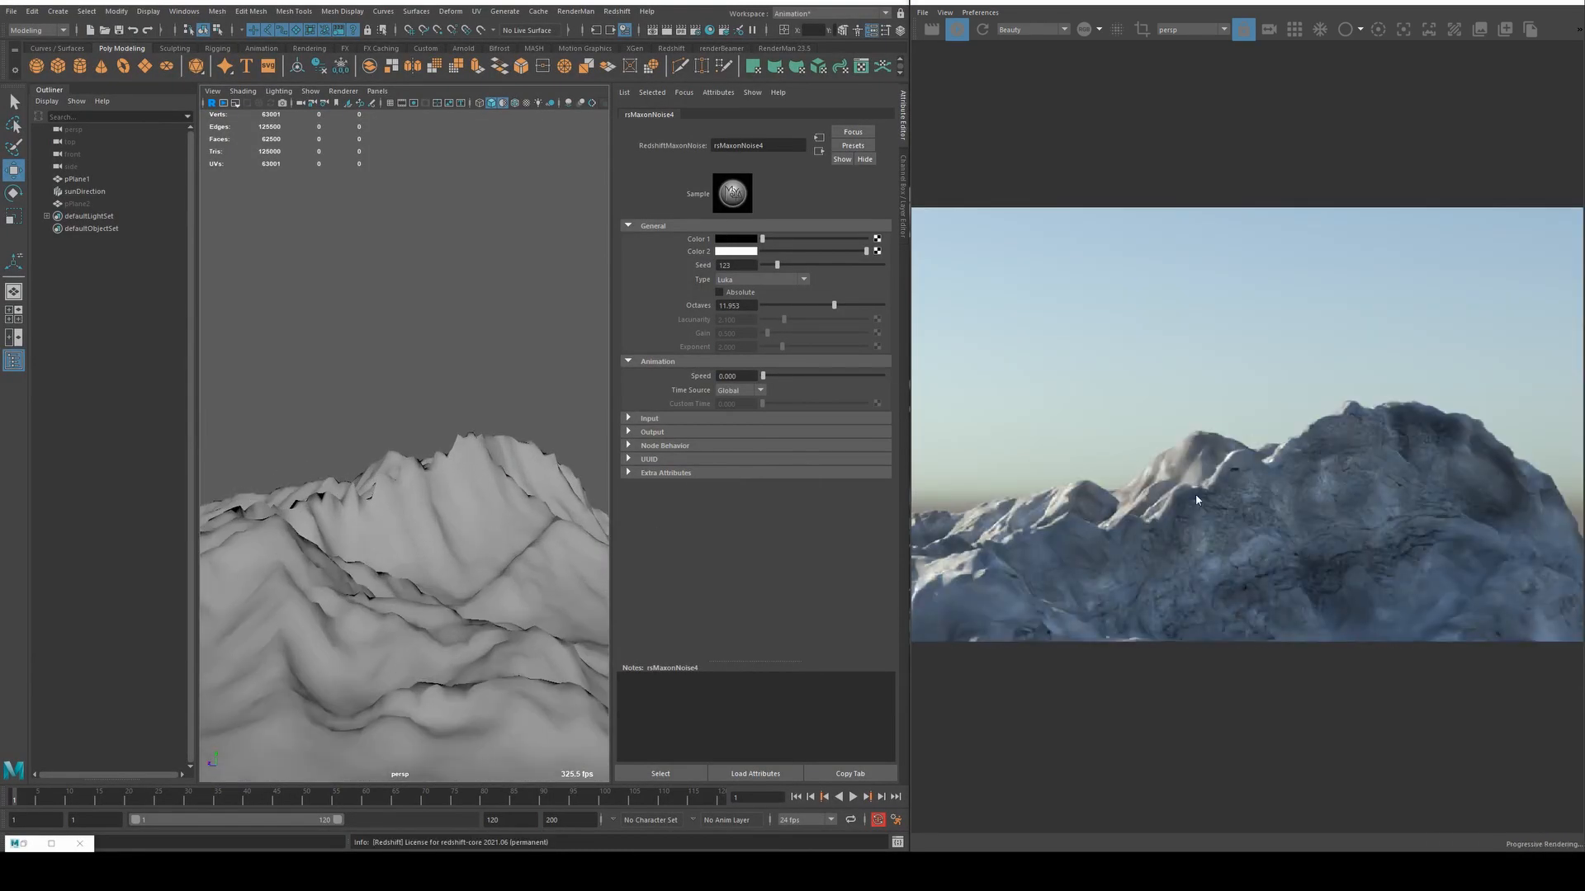
Set the second Maxon Noise to type FBM with about 6 octaves, low clip 0.26, brightness about 0.373 and contrast 1.
{"action": "left_click", "coordinate": [16, 842]}
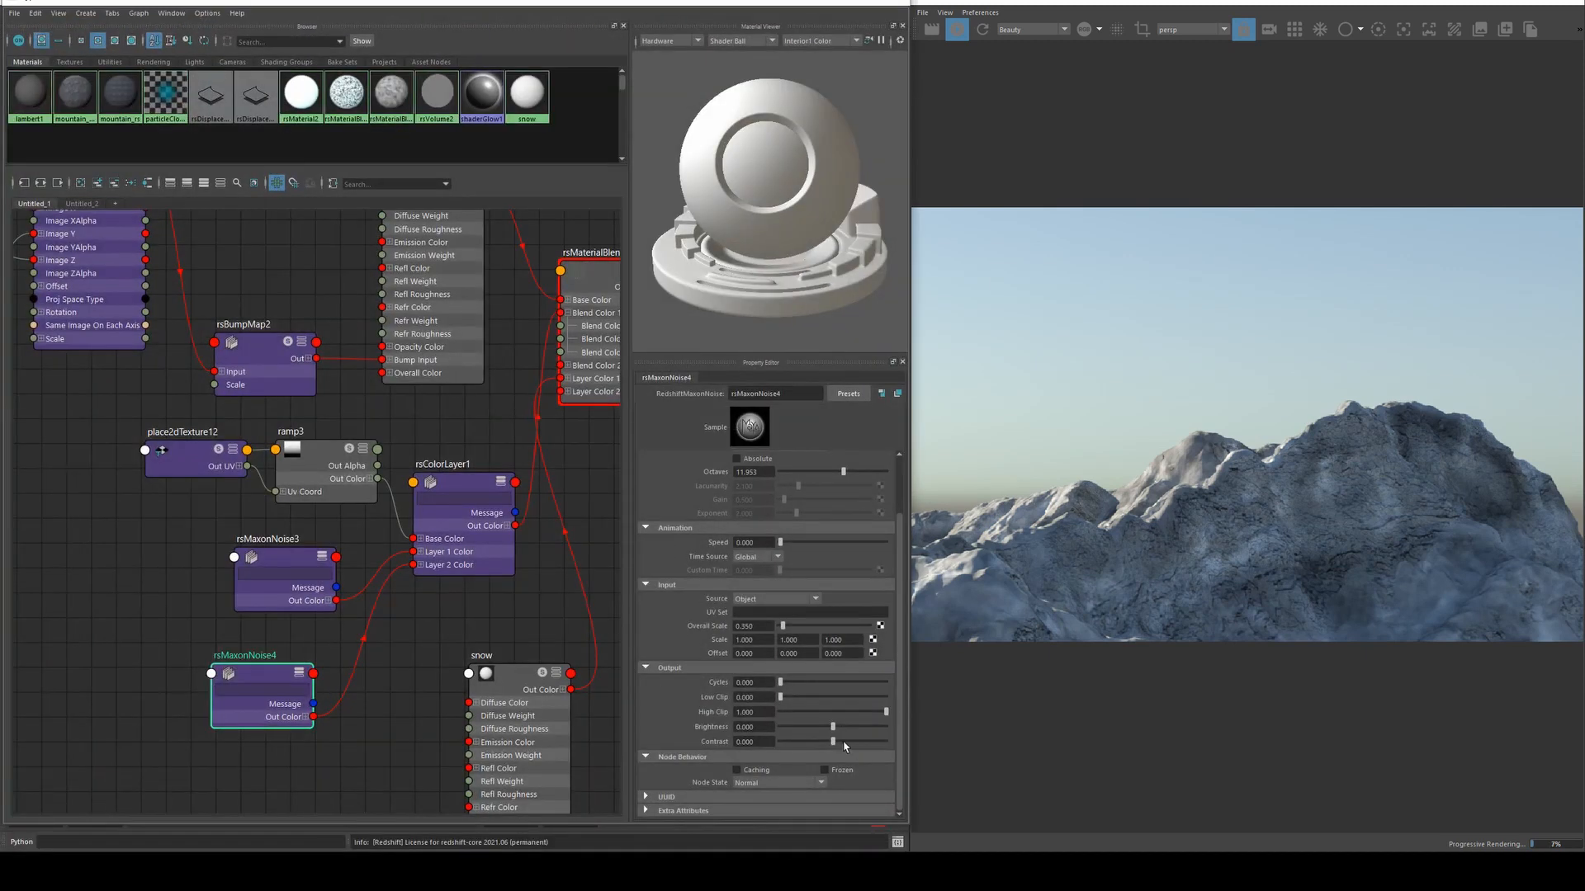
{"action": "mouse_move", "coordinate": [833, 742]}
{"action": "left_mouse_down"}
{"action": "mouse_move", "coordinate": [885, 742]}
{"action": "mouse_move", "coordinate": [852, 727]}
{"action": "left_mouse_up"}
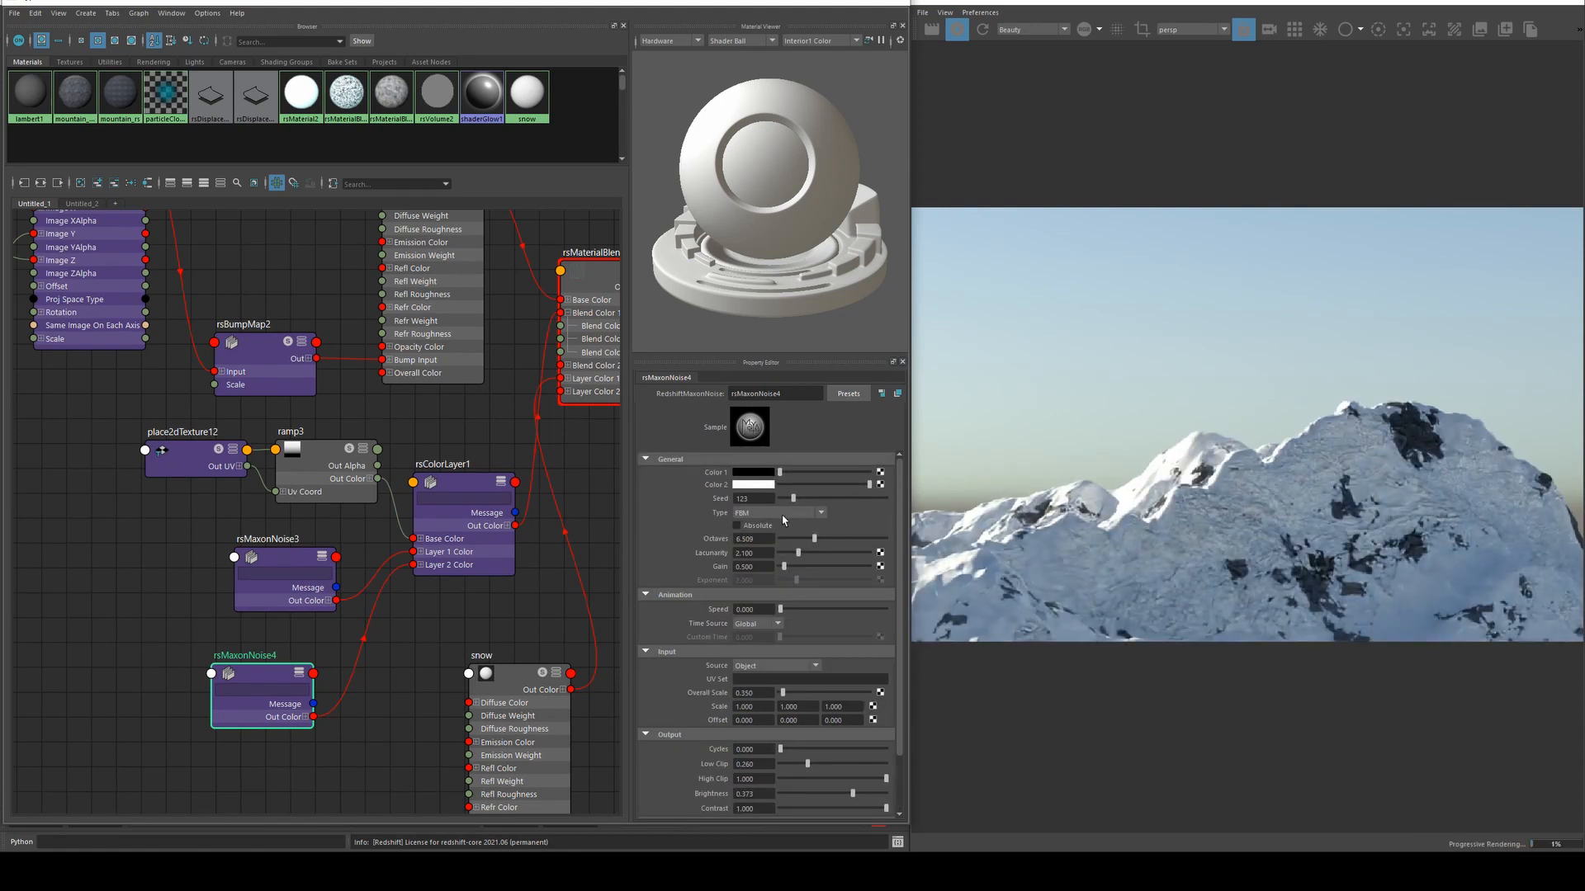
{"action": "left_click_drag", "start_coordinate": [817, 534], "coordinate": [814, 538]}
{"action": "left_click", "coordinate": [838, 1]}
{"action": "right_click_drag", "start_coordinate": [542, 479], "coordinate": [468, 470], "text": "alt"}
{"action": "left_click_drag", "start_coordinate": [468, 470], "coordinate": [450, 515], "text": "alt"}
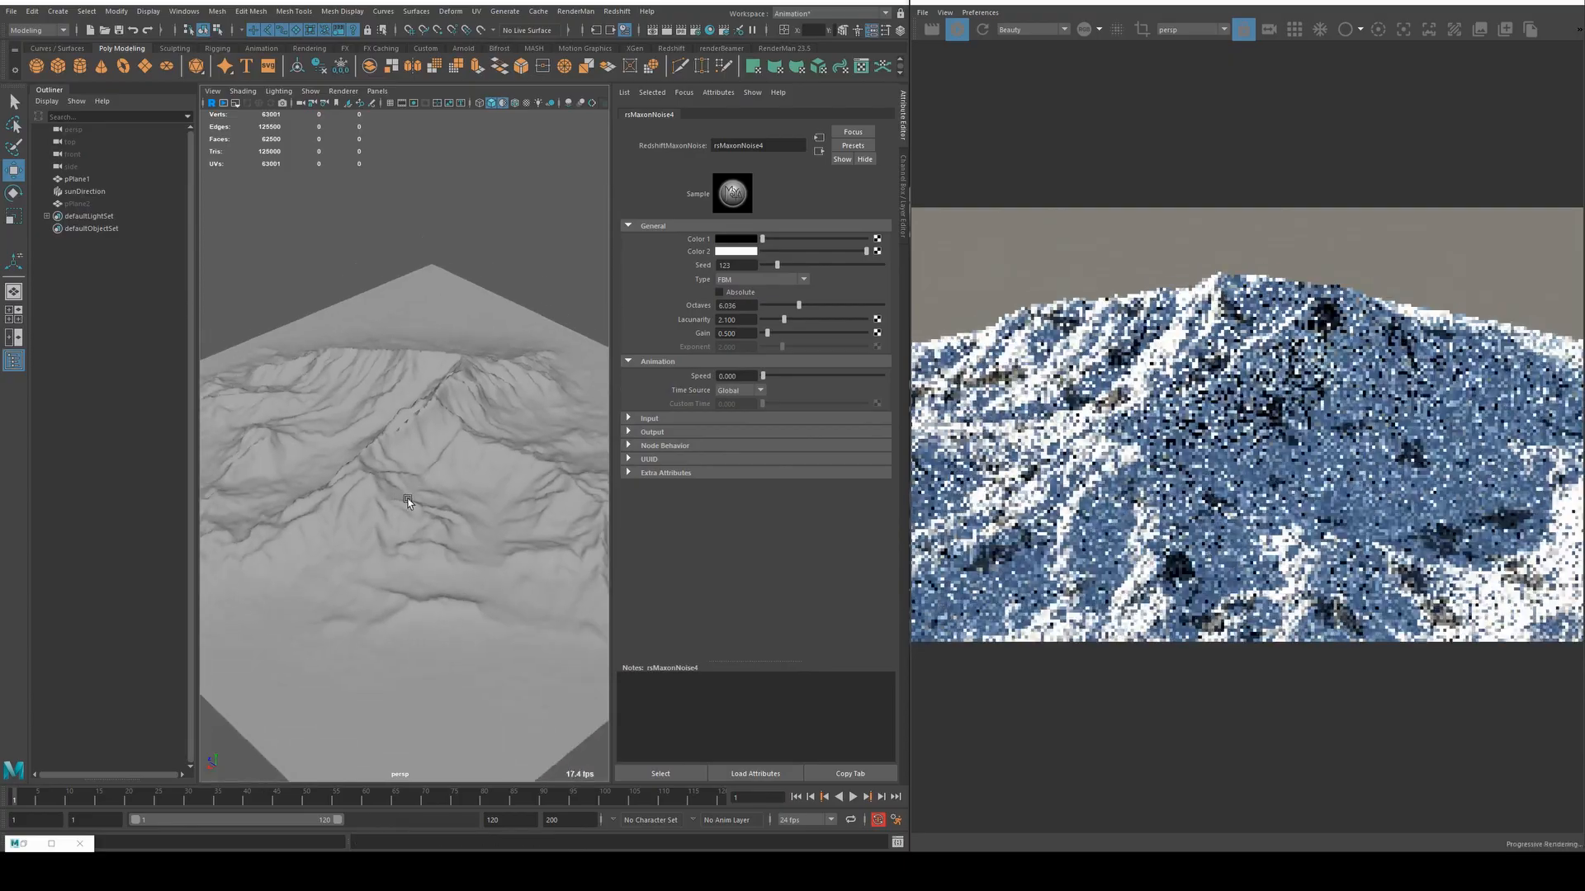
Connect the ramp's output to the color layer's Layer 2 Alpha and check the masked snow on the mountains.
{"action": "left_click", "coordinate": [51, 842]}
{"action": "left_click_drag", "start_coordinate": [175, 413], "coordinate": [289, 464]}
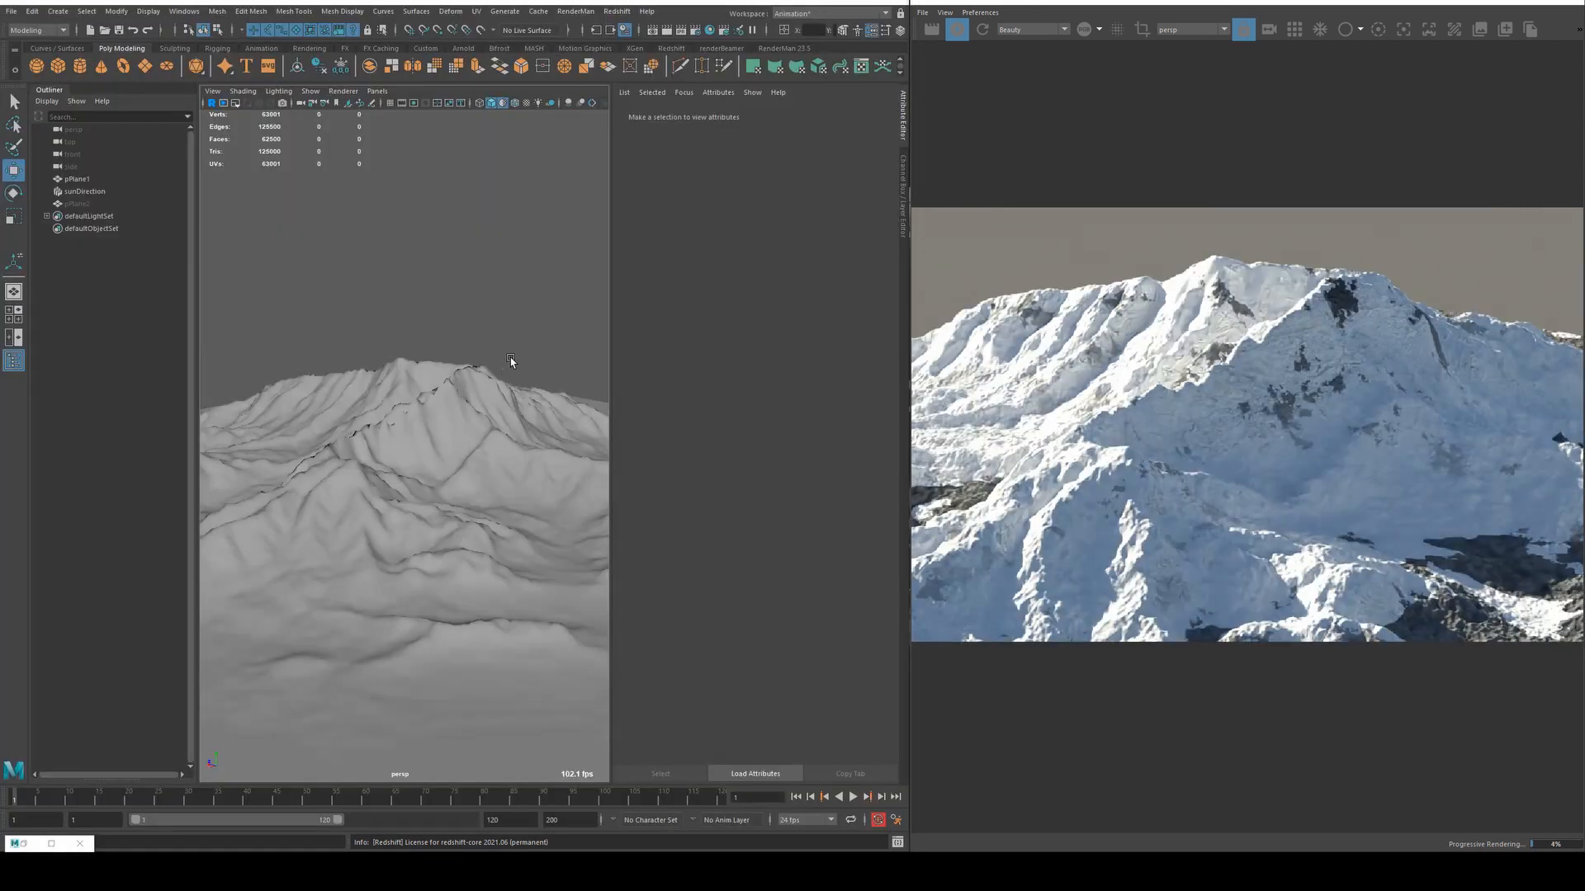
{"action": "left_click_drag", "start_coordinate": [333, 528], "coordinate": [398, 408], "text": "alt"}
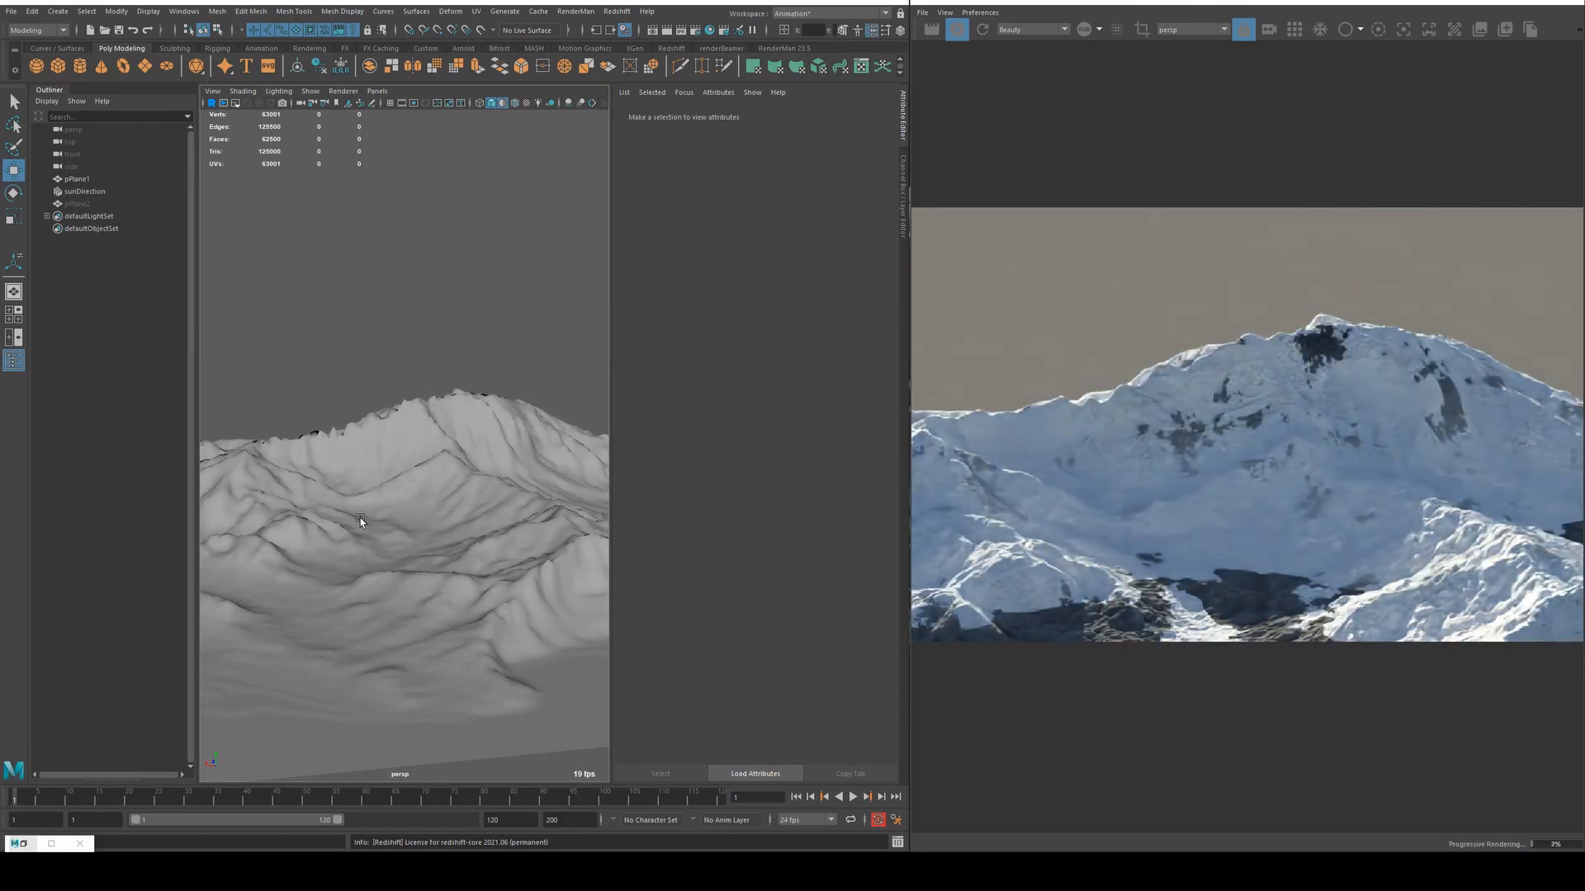
Rename the color layer node as snowBlend1.
{"action": "left_click", "coordinate": [20, 844]}
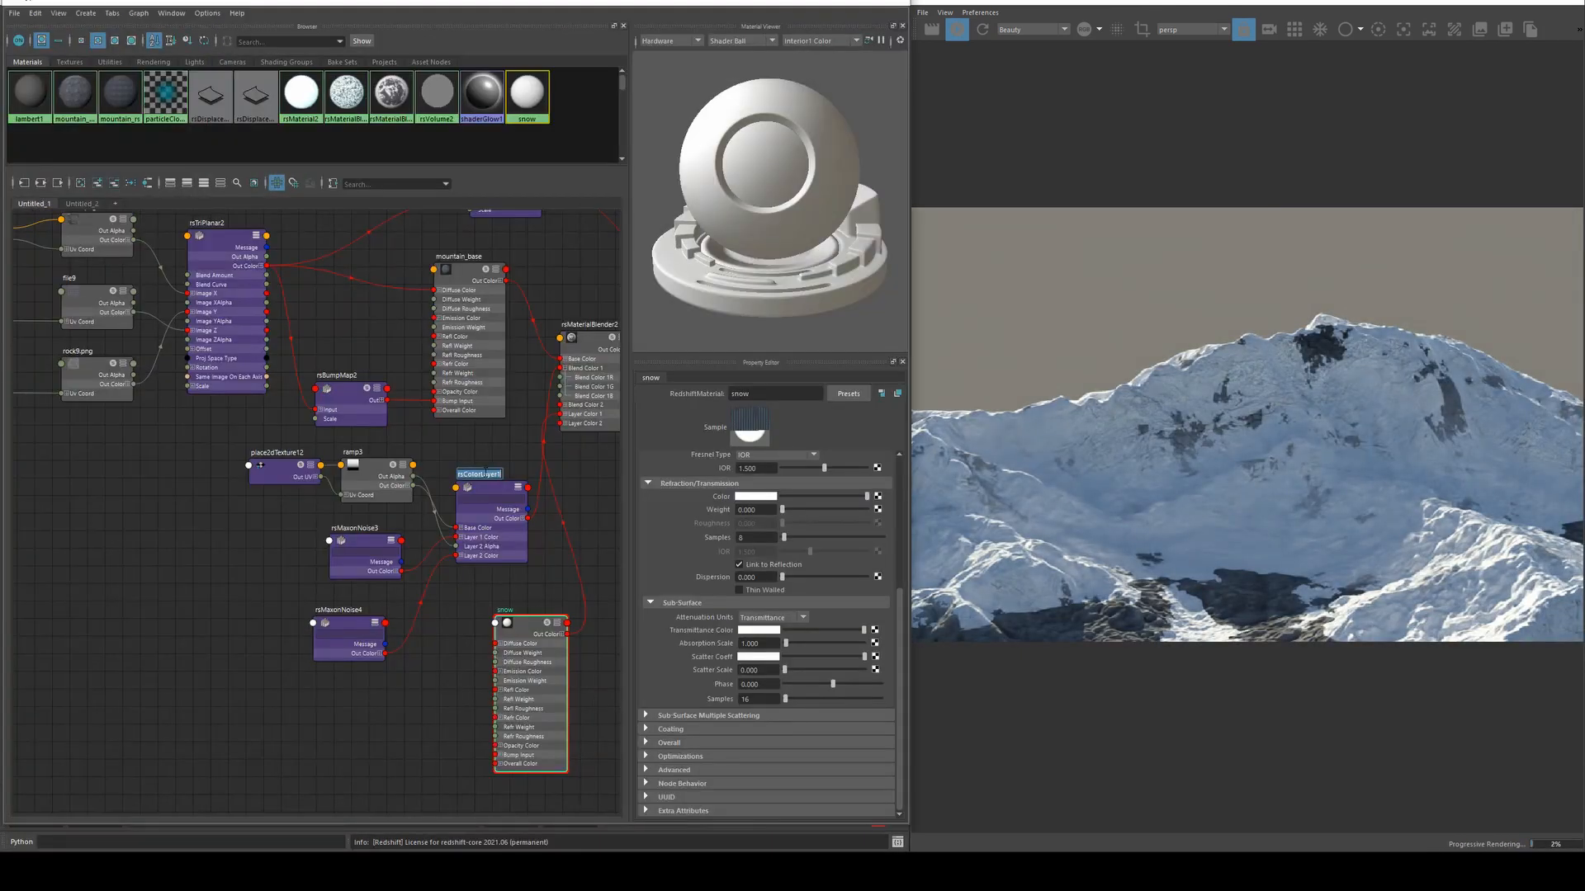
{"action": "type", "text": "snowBlend1"}
{"action": "key", "text": "Return"}
Switch the snow material's sub-surface attenuation units to Extinction, with a light grey Extinction Coeff and a light blue Scatter Coeff.
{"action": "left_click", "coordinate": [516, 627]}
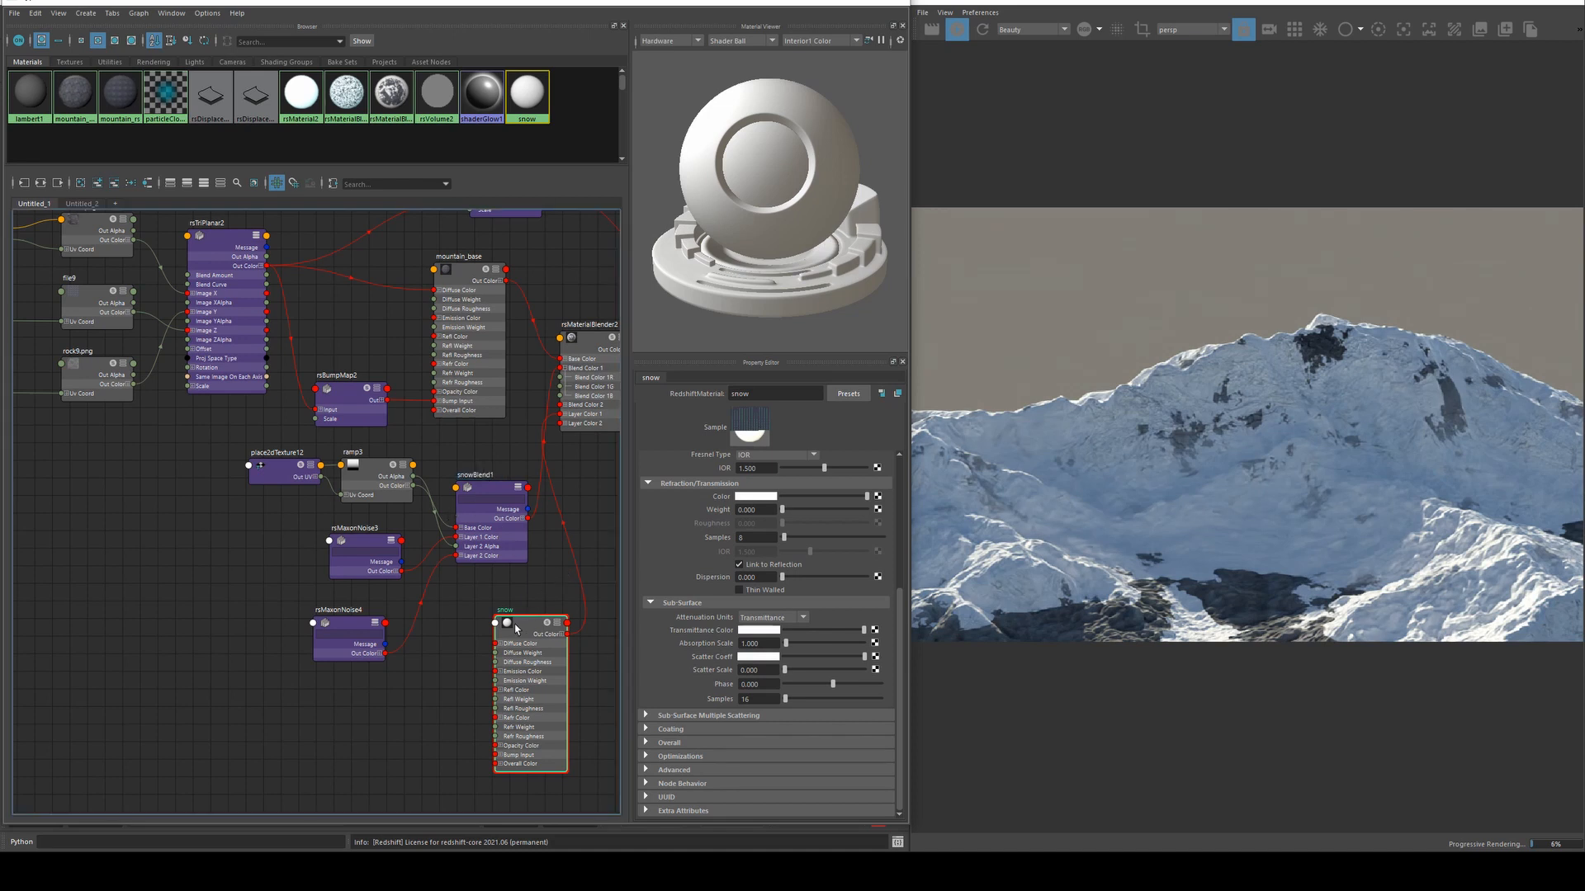
{"action": "left_click", "coordinate": [790, 619]}
{"action": "left_click", "coordinate": [769, 643]}
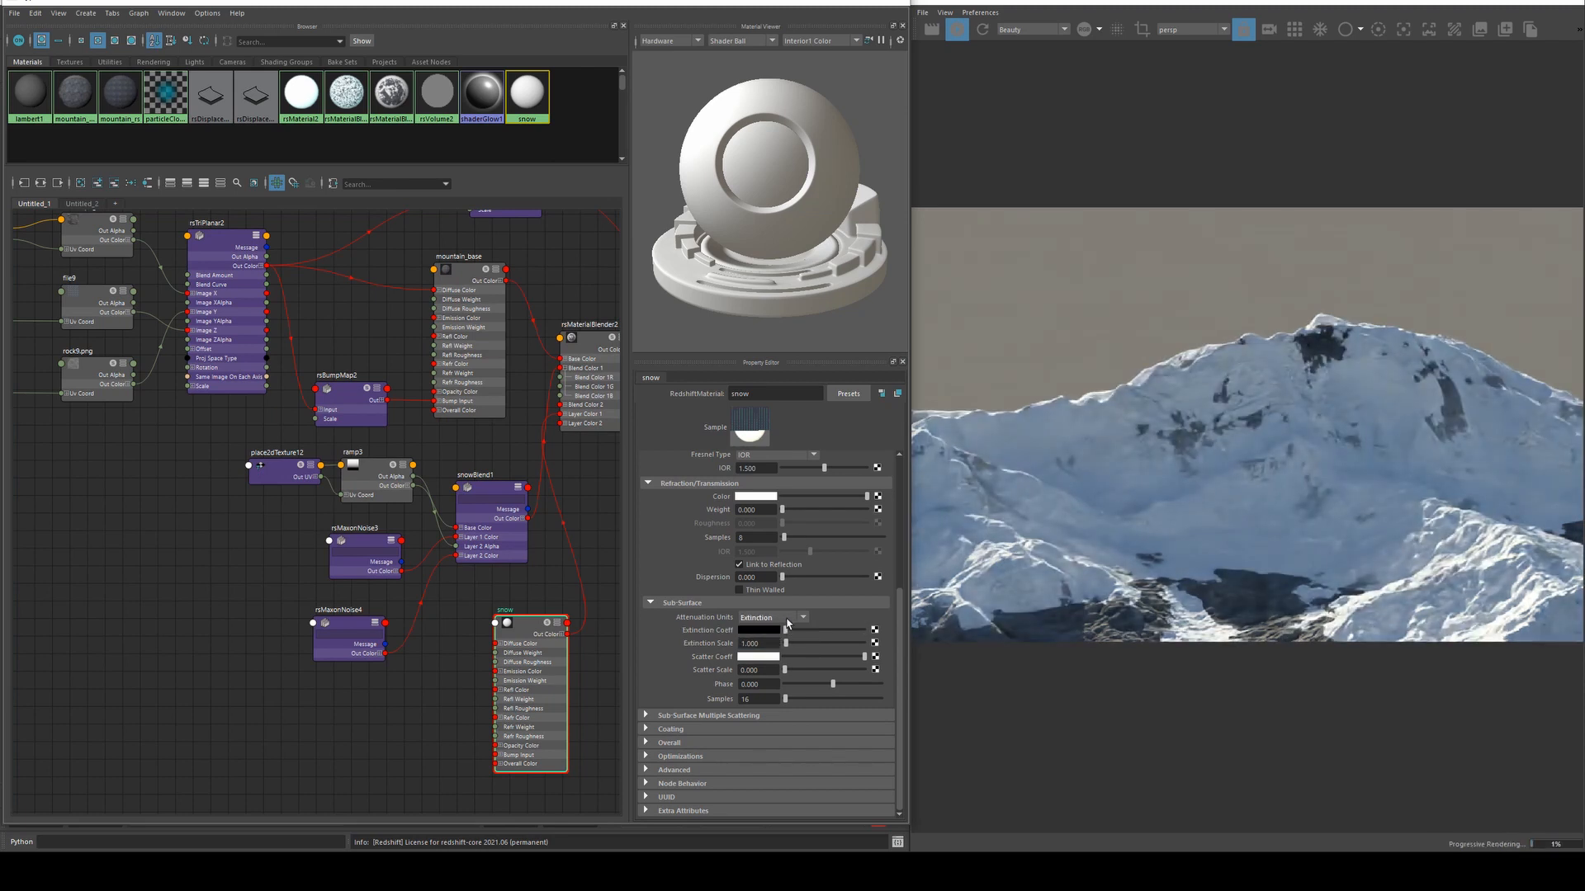
{"action": "left_click", "coordinate": [758, 657]}
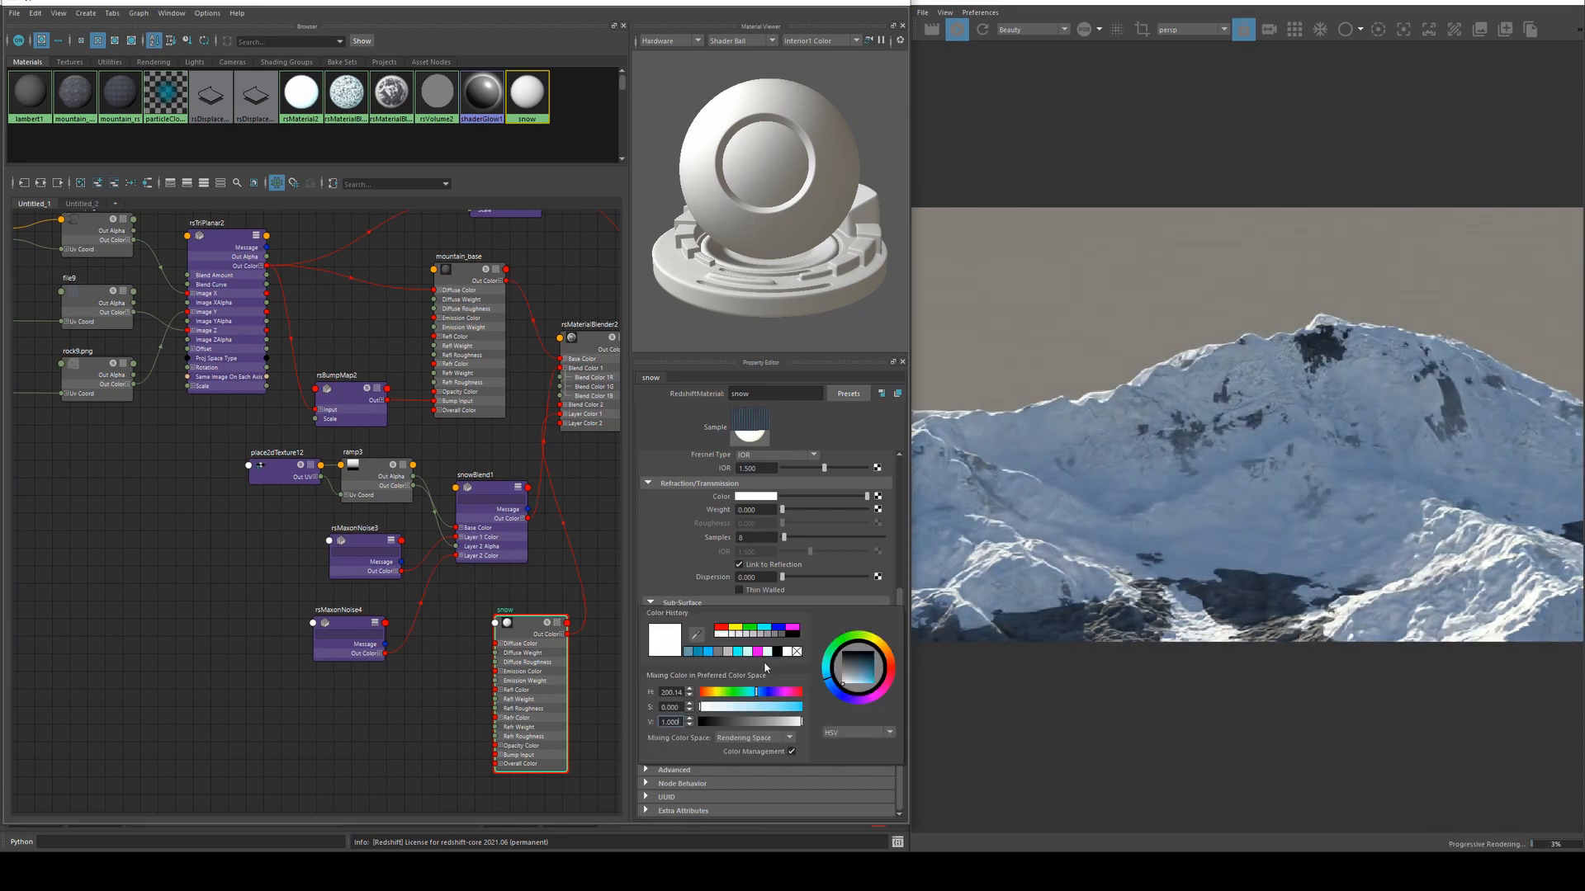
{"action": "left_click", "coordinate": [696, 652]}
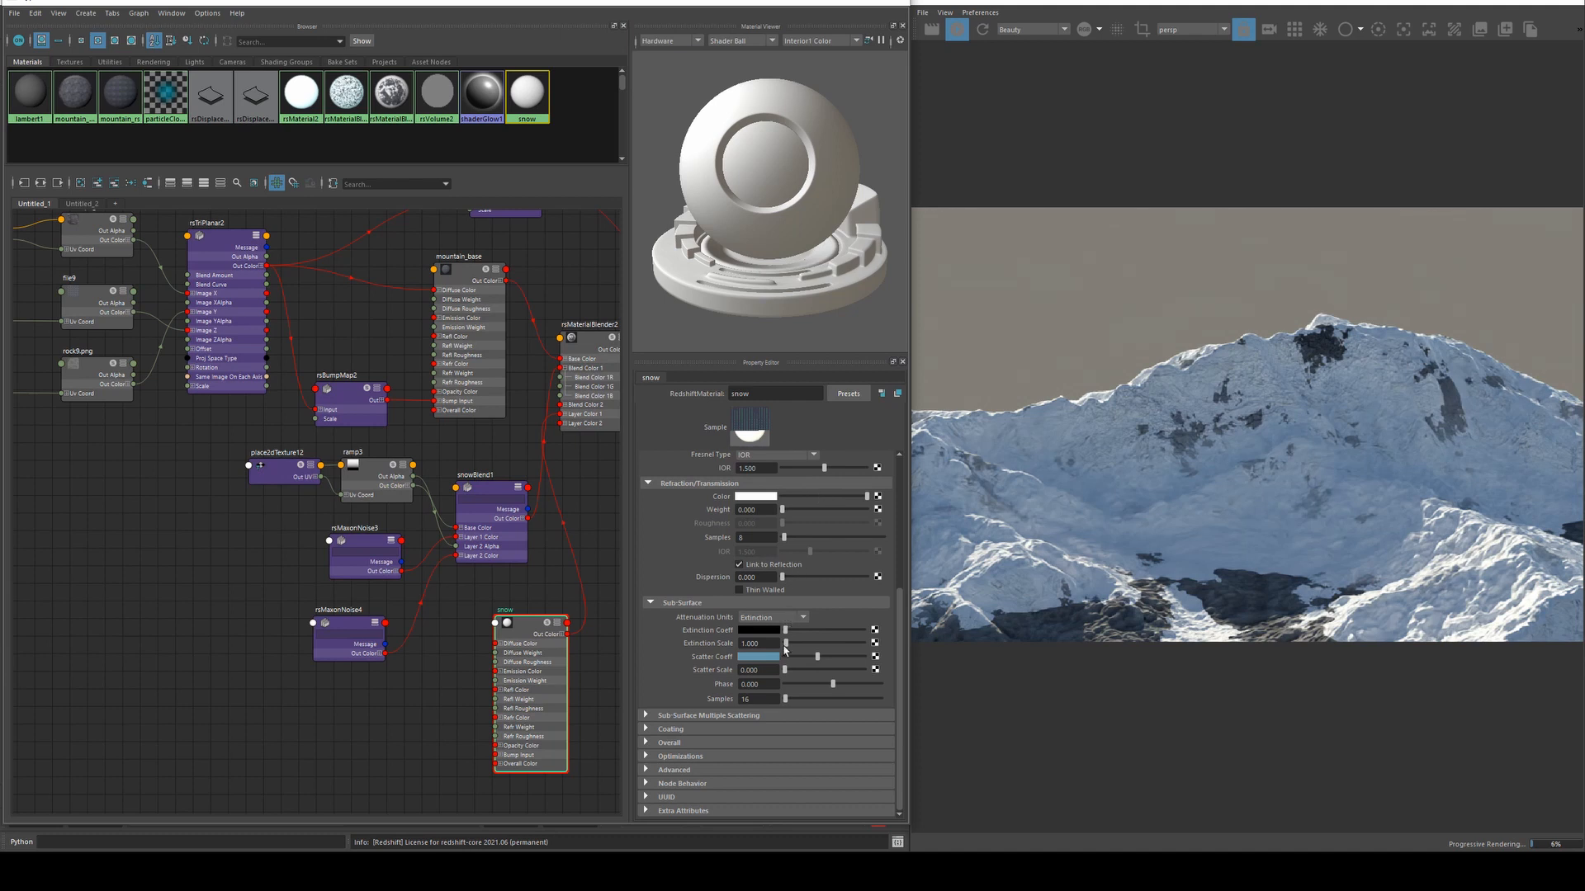
{"action": "mouse_move", "coordinate": [817, 657]}
{"action": "left_mouse_down"}
{"action": "mouse_move", "coordinate": [839, 658]}
{"action": "mouse_move", "coordinate": [794, 630]}
{"action": "mouse_move", "coordinate": [824, 632]}
{"action": "left_mouse_up"}
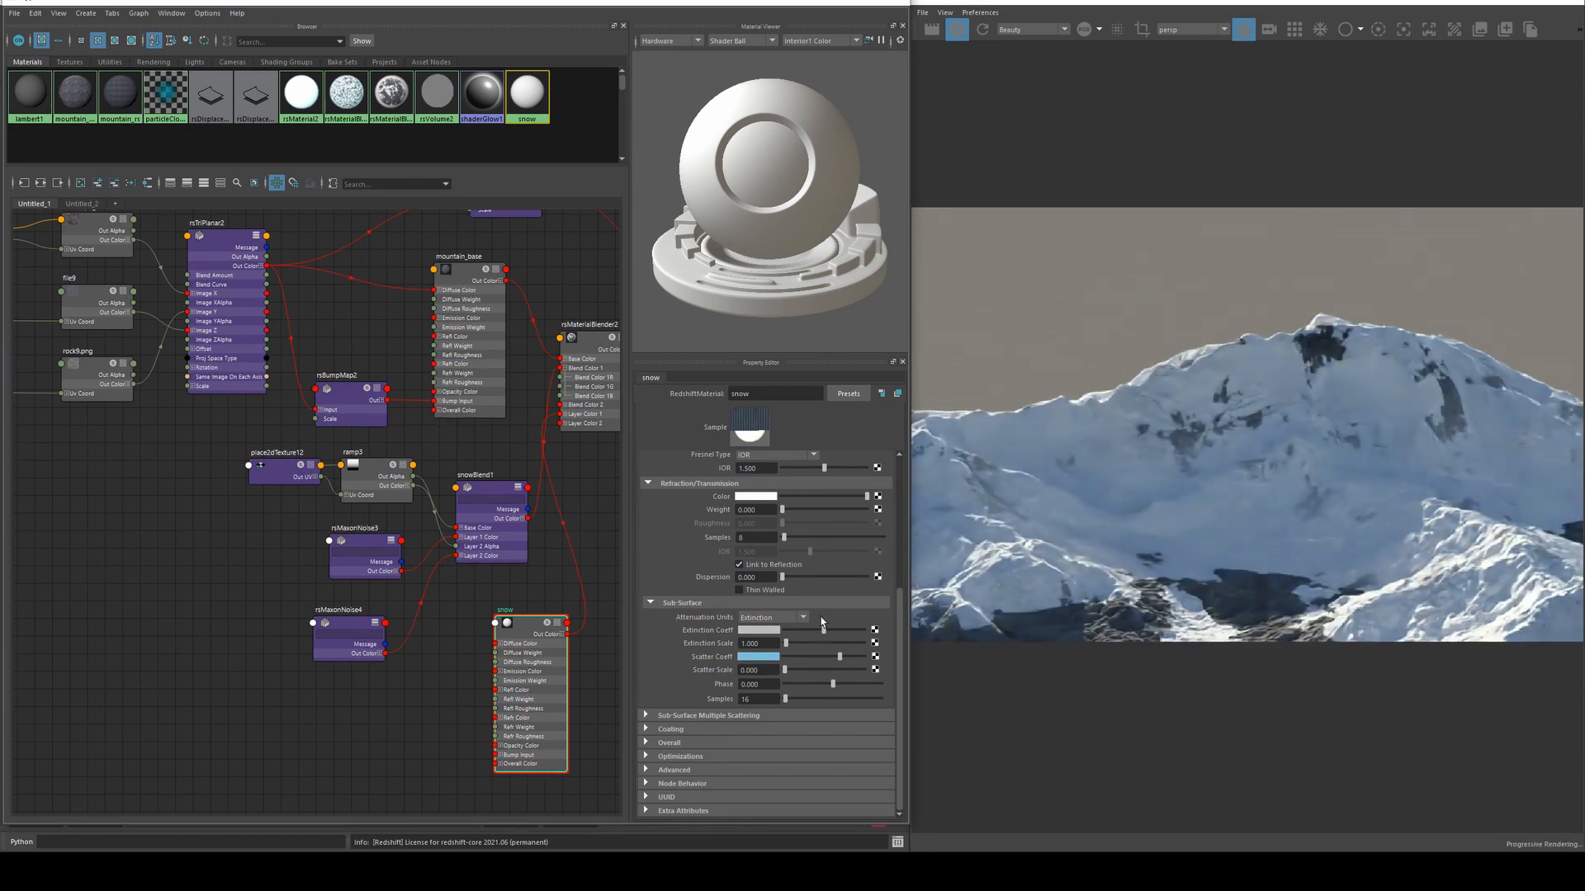
Set the snow's sub-surface Extinction Scale to 5 and Scatter Scale to 10.
{"action": "left_click_drag", "start_coordinate": [789, 646], "coordinate": [807, 644]}
{"action": "type", "text": "5"}
{"action": "key", "text": "Return"}
{"action": "left_click", "coordinate": [771, 670]}
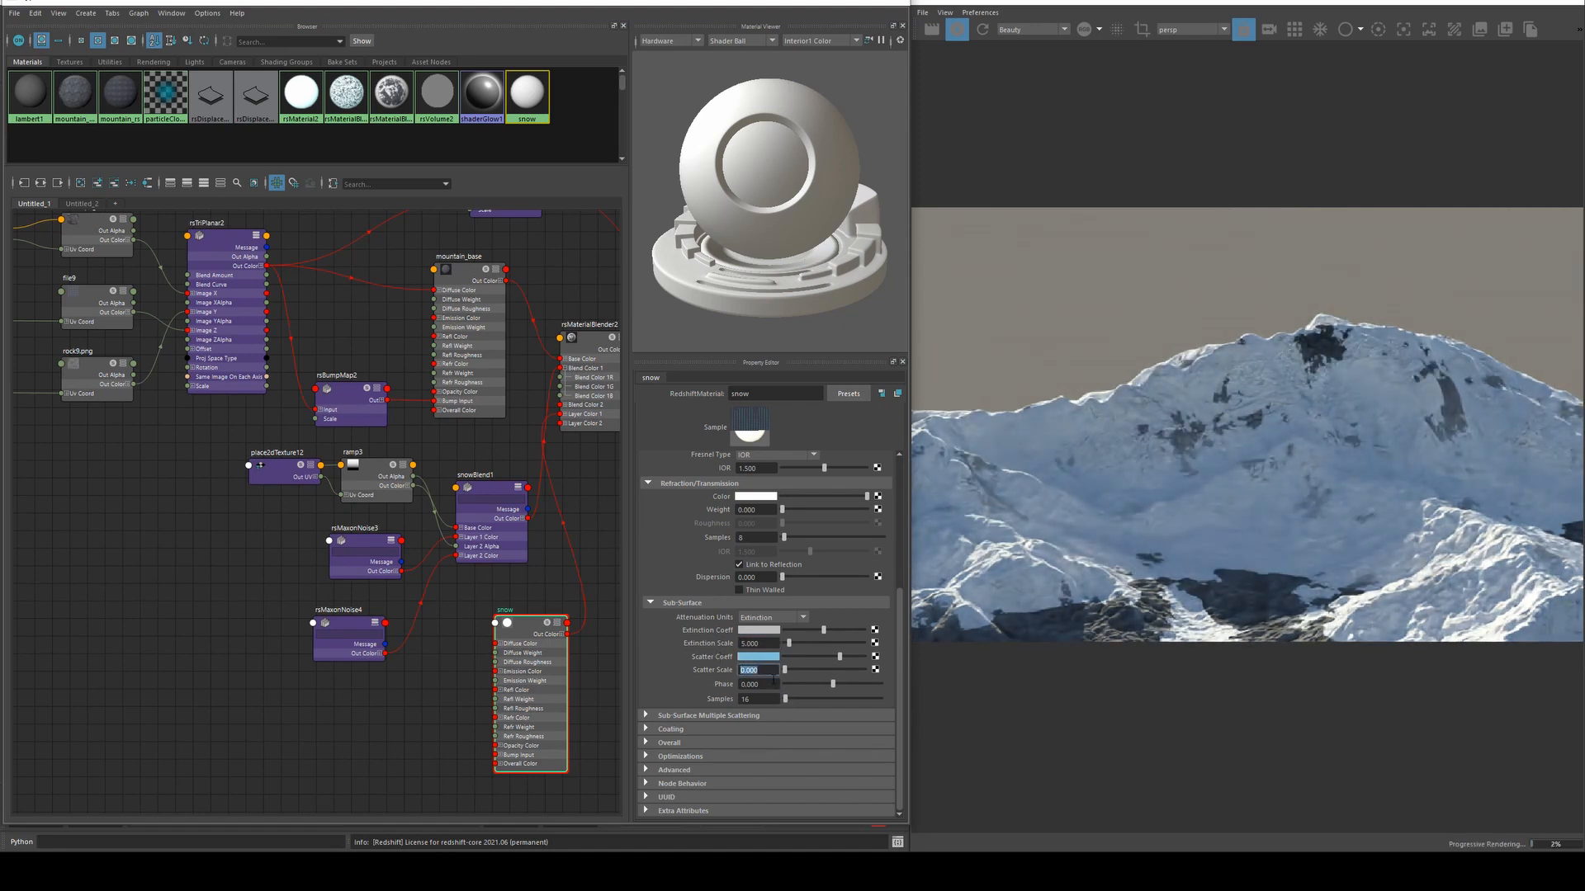
{"action": "type", "text": "10"}
{"action": "key", "text": "Return"}
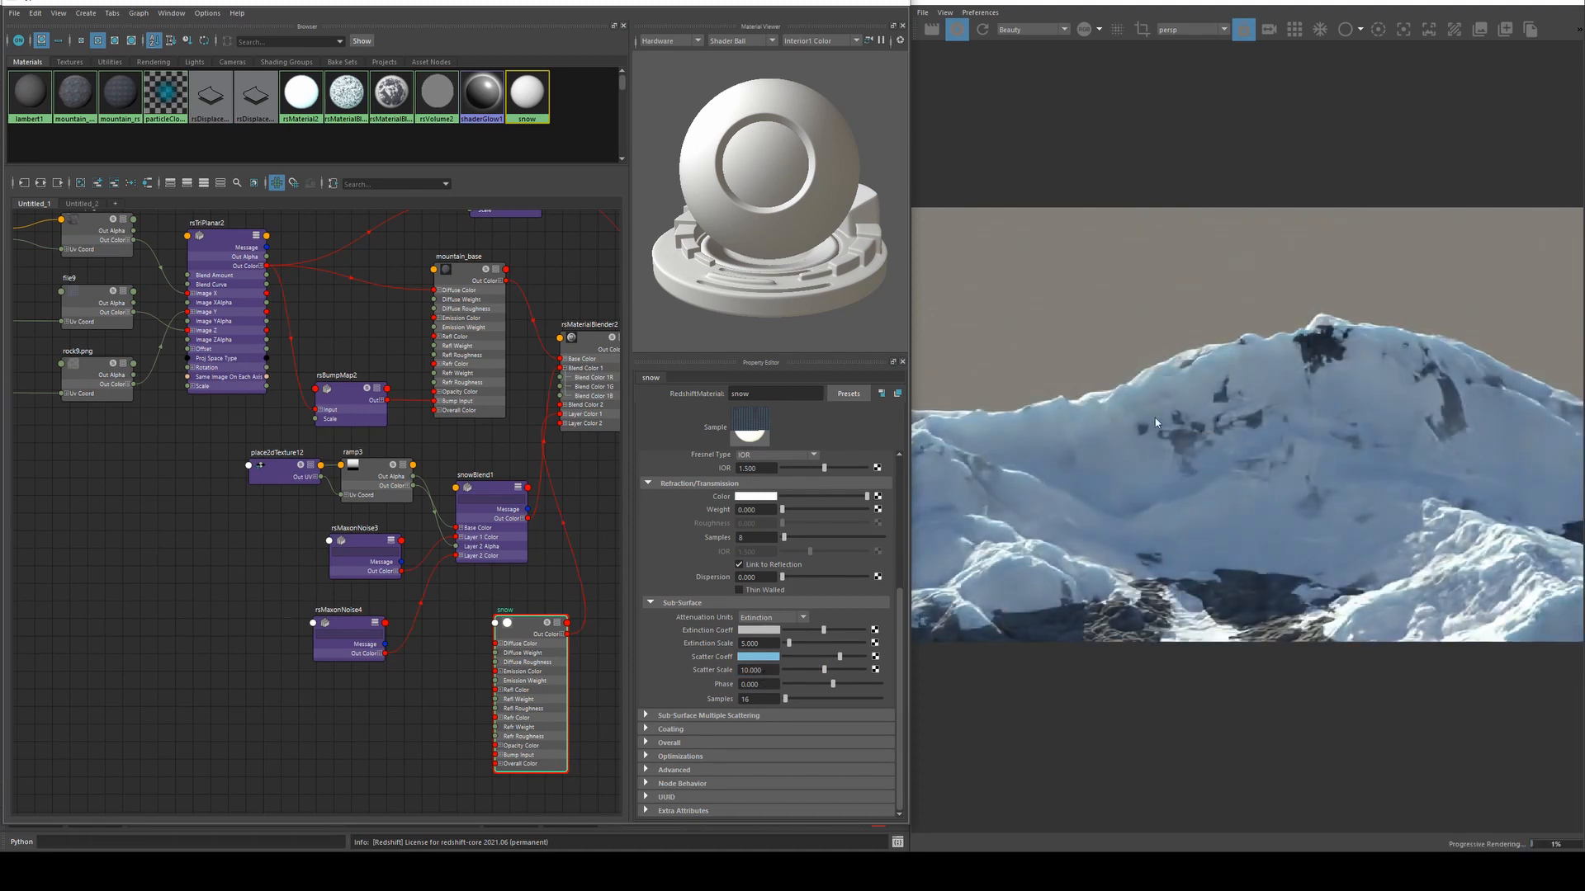
Desaturate the snow's blue Scatter Coeff and reduce the Scatter Scale to about 7.56.
{"action": "left_click", "coordinate": [766, 661]}
{"action": "left_click_drag", "start_coordinate": [765, 706], "coordinate": [745, 708]}
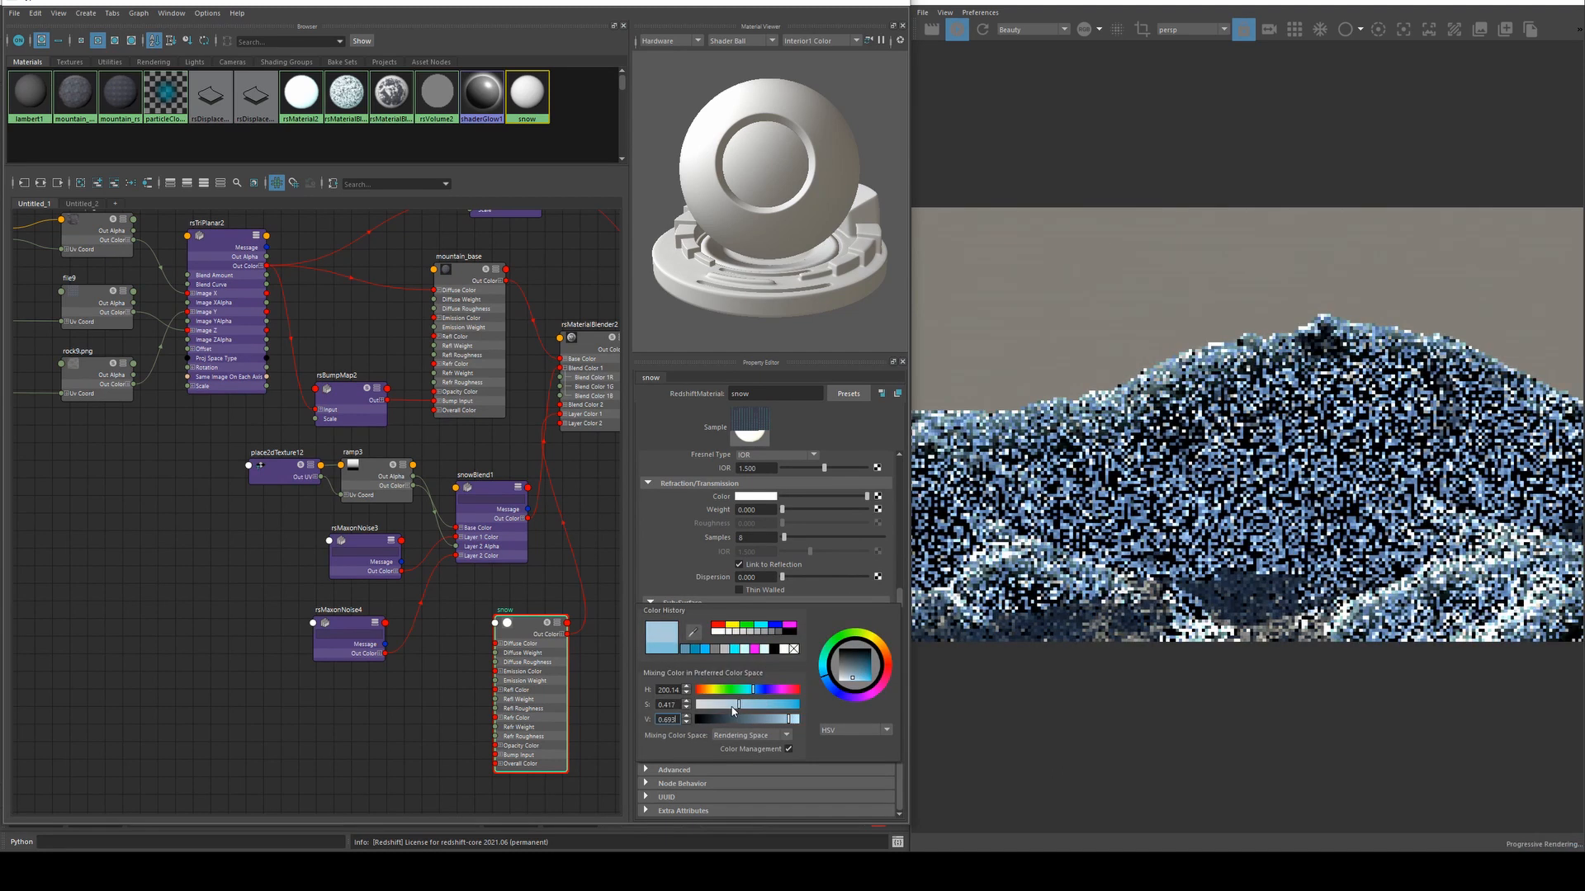
{"action": "left_click_drag", "start_coordinate": [825, 670], "coordinate": [847, 675]}
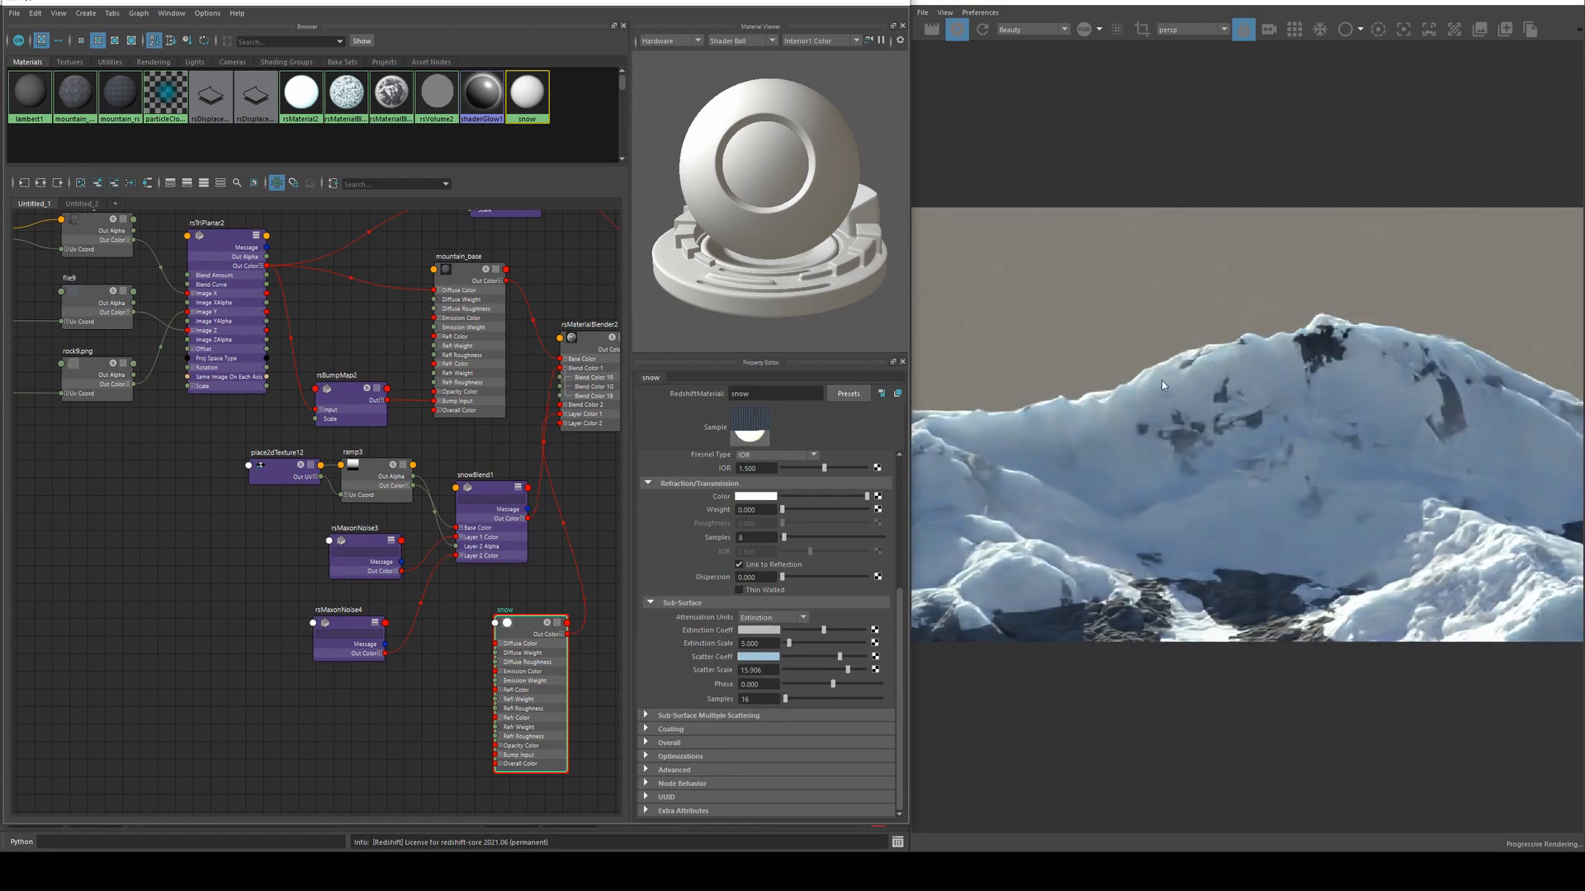
{"action": "left_click_drag", "start_coordinate": [849, 670], "coordinate": [815, 670]}
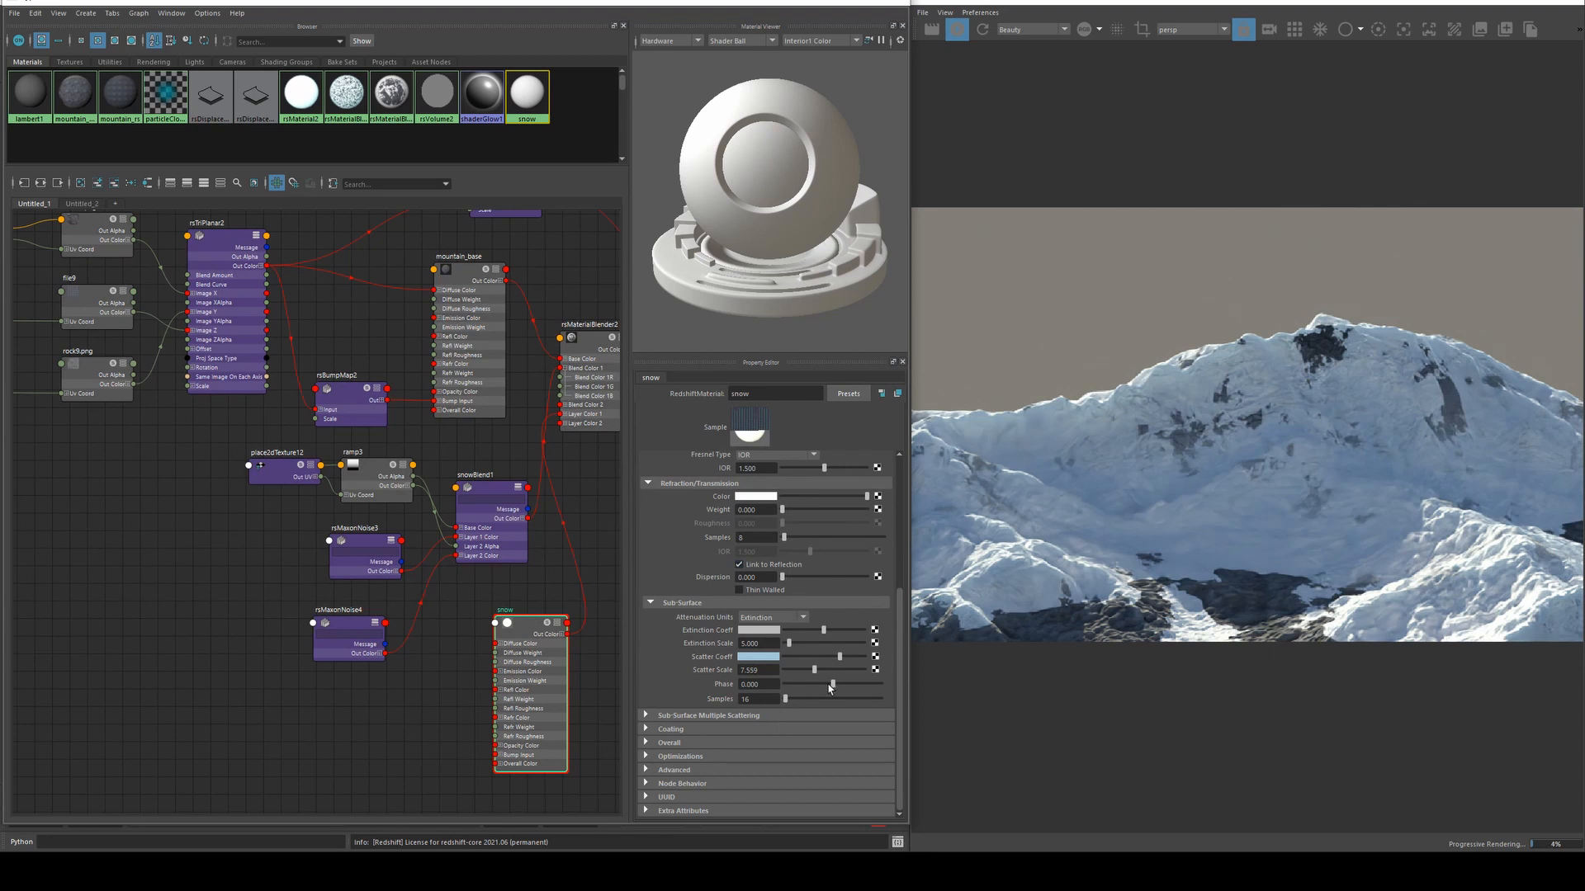
Set the snow's sub-surface Phase to about 0.072 and fine-tune the Scatter Scale, checking the rendered mountains from several angles.
{"action": "mouse_move", "coordinate": [829, 691]}
{"action": "left_mouse_down"}
{"action": "mouse_move", "coordinate": [814, 691]}
{"action": "mouse_move", "coordinate": [857, 691]}
{"action": "left_mouse_up"}
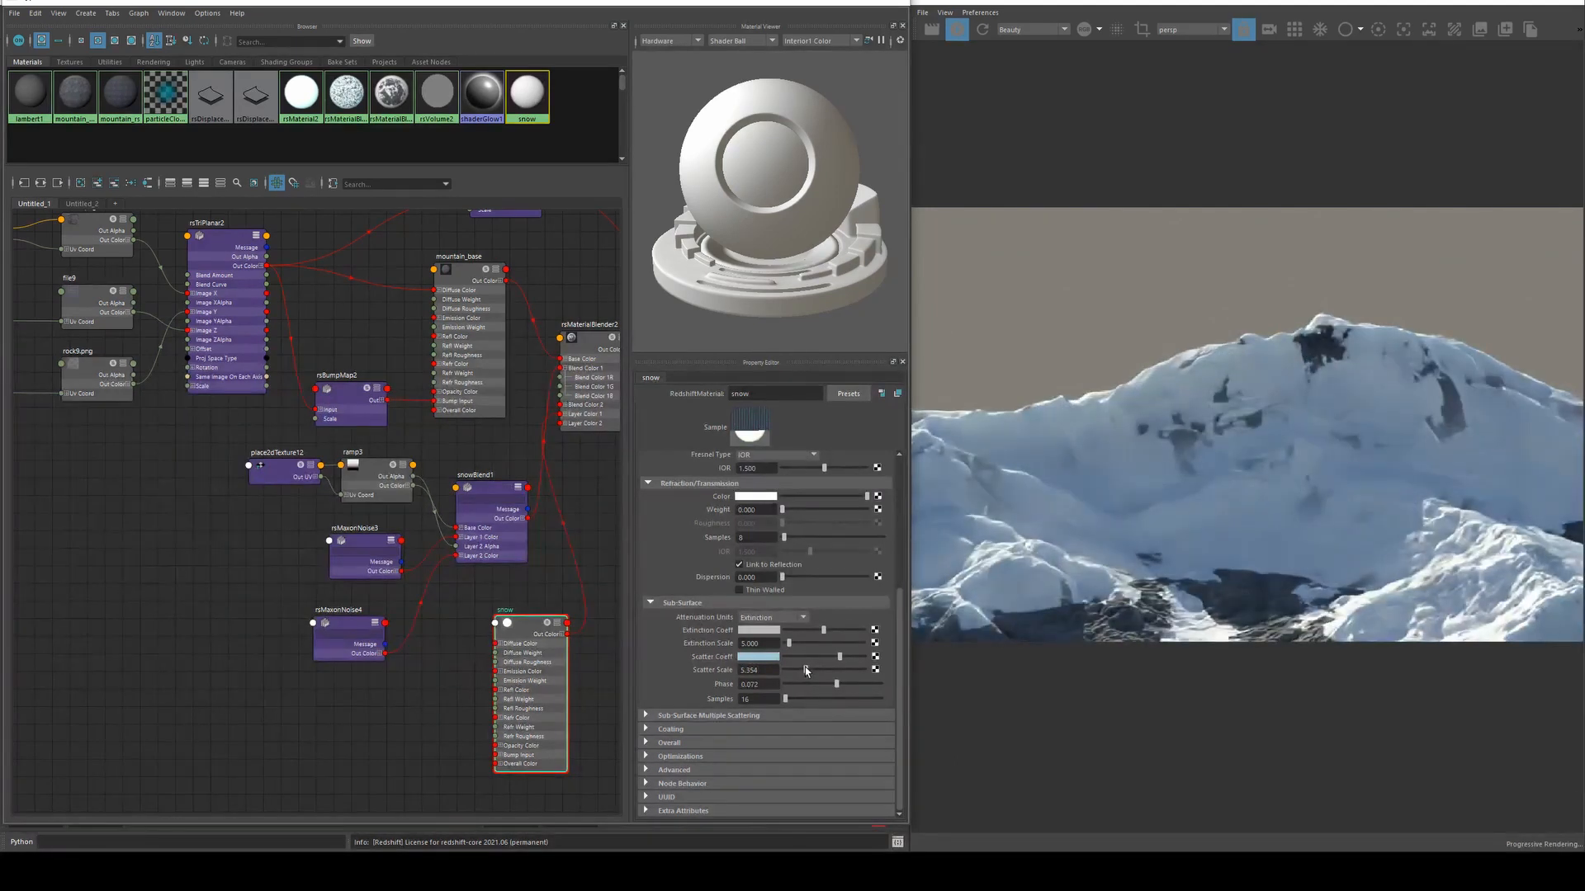
{"action": "left_click_drag", "start_coordinate": [804, 669], "coordinate": [810, 670]}
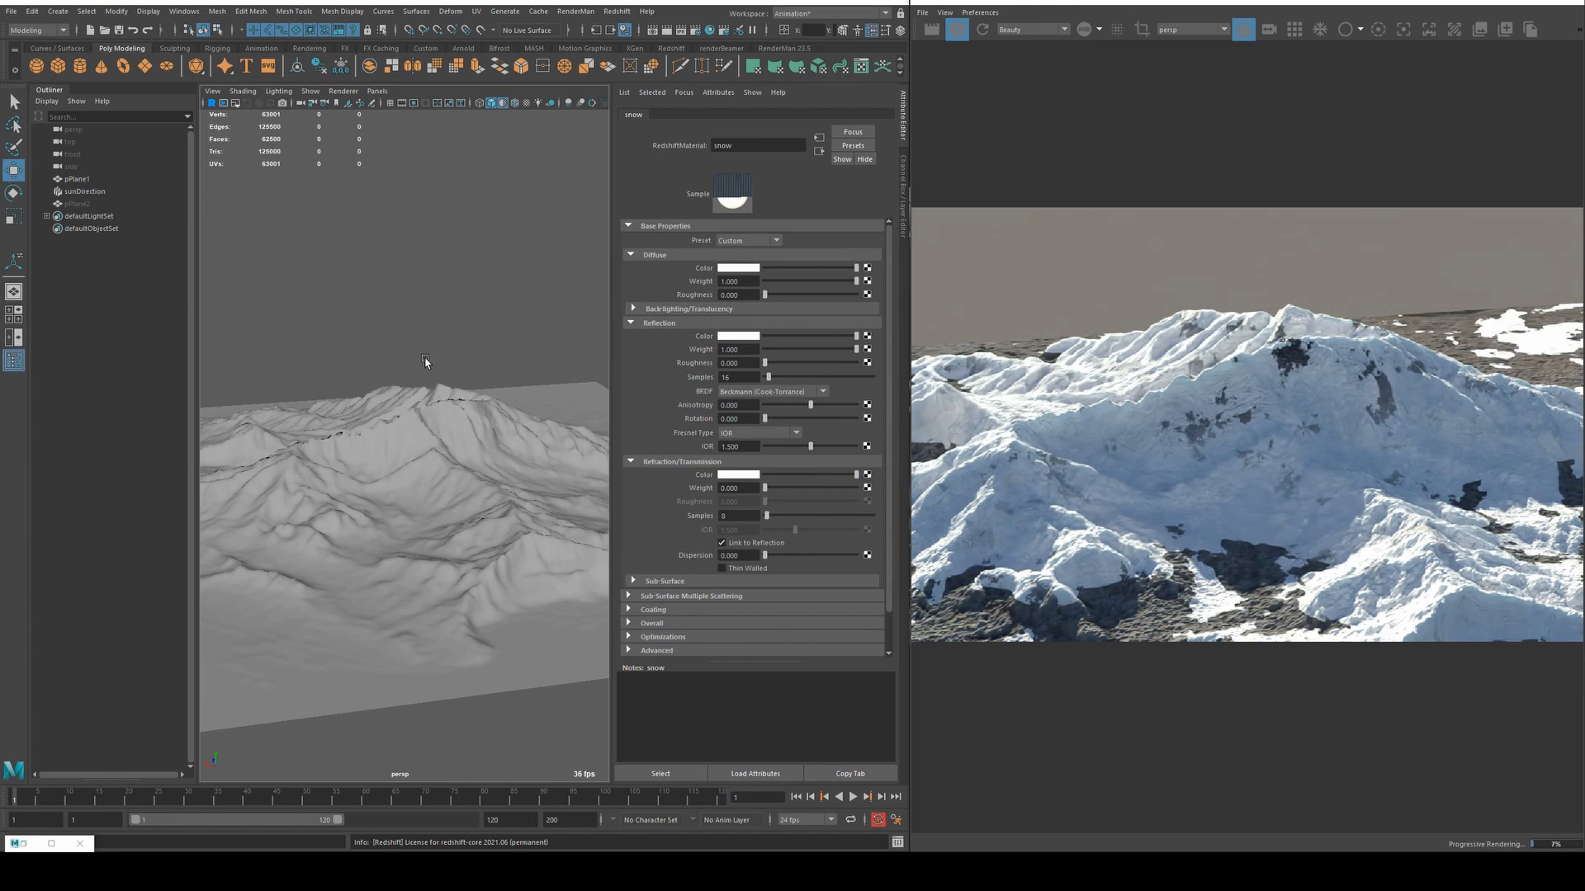
{"action": "left_click_drag", "start_coordinate": [426, 362], "coordinate": [451, 360], "text": "alt"}
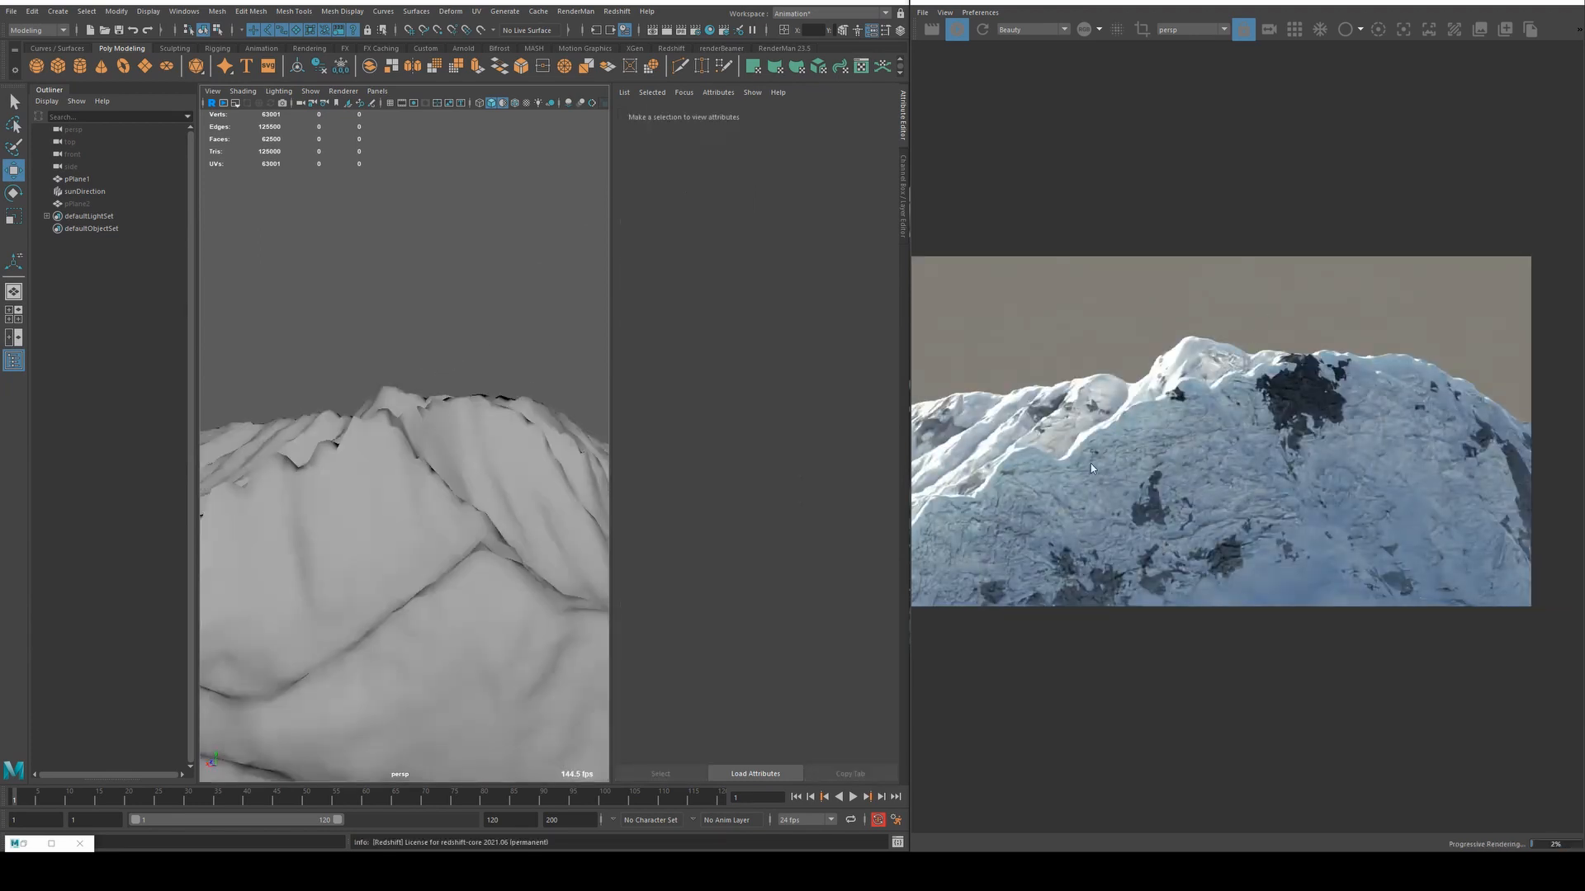
{"action": "left_click_drag", "start_coordinate": [460, 477], "coordinate": [360, 502], "text": "alt"}
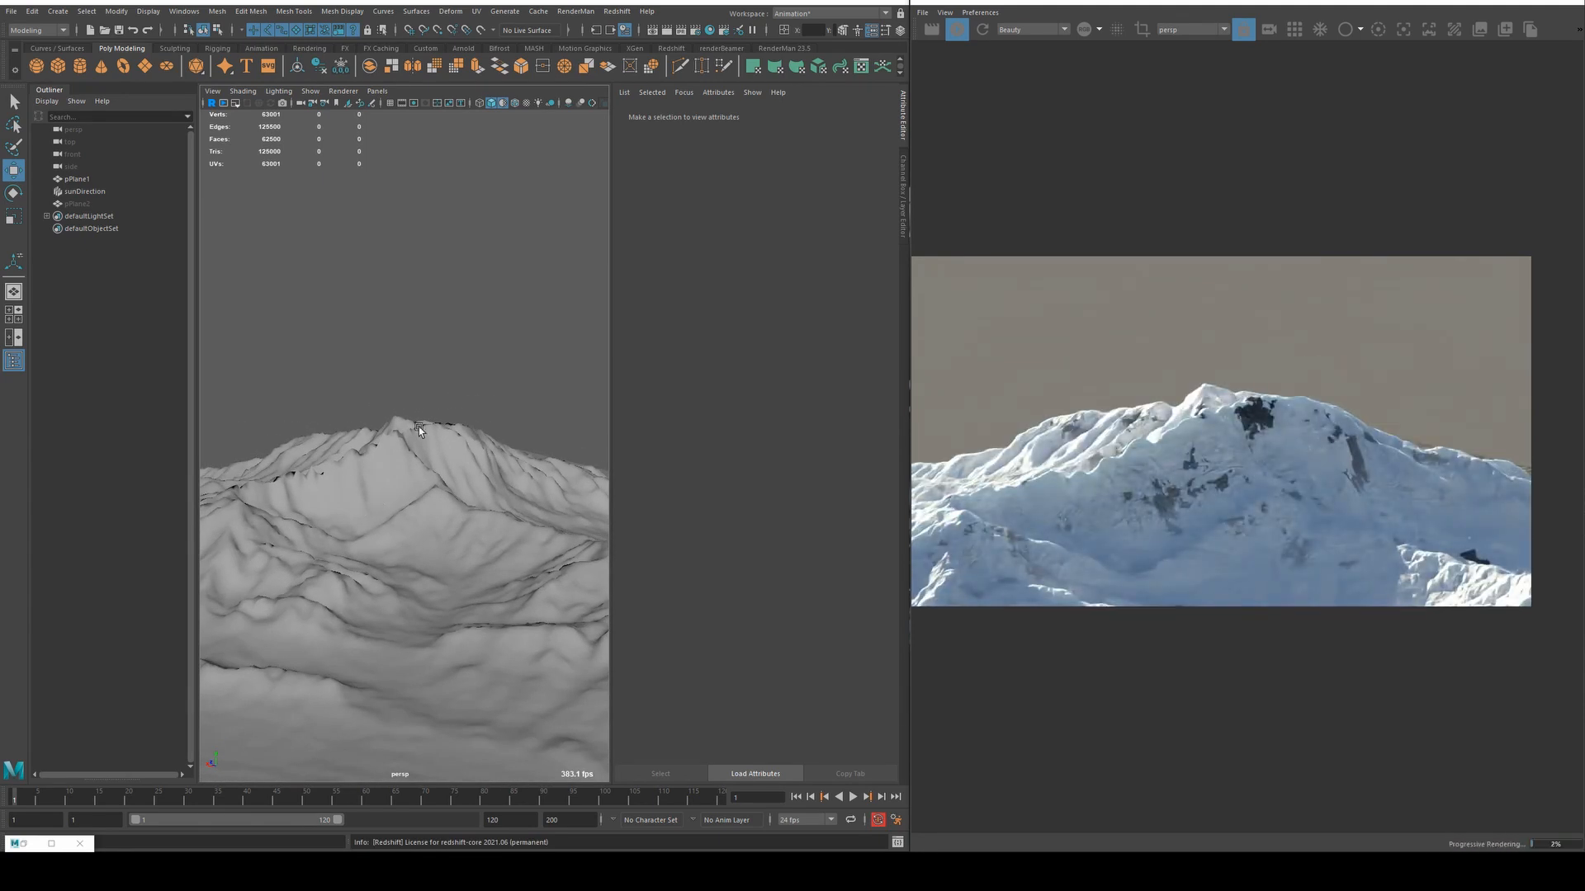
{"action": "mouse_move", "coordinate": [419, 427]}
{"action": "left_mouse_down", "text": "alt"}
{"action": "mouse_move", "coordinate": [413, 463]}
{"action": "mouse_move", "coordinate": [428, 443]}
{"action": "mouse_move", "coordinate": [410, 421]}
{"action": "mouse_move", "coordinate": [388, 426]}
{"action": "left_mouse_up", "text": "alt"}
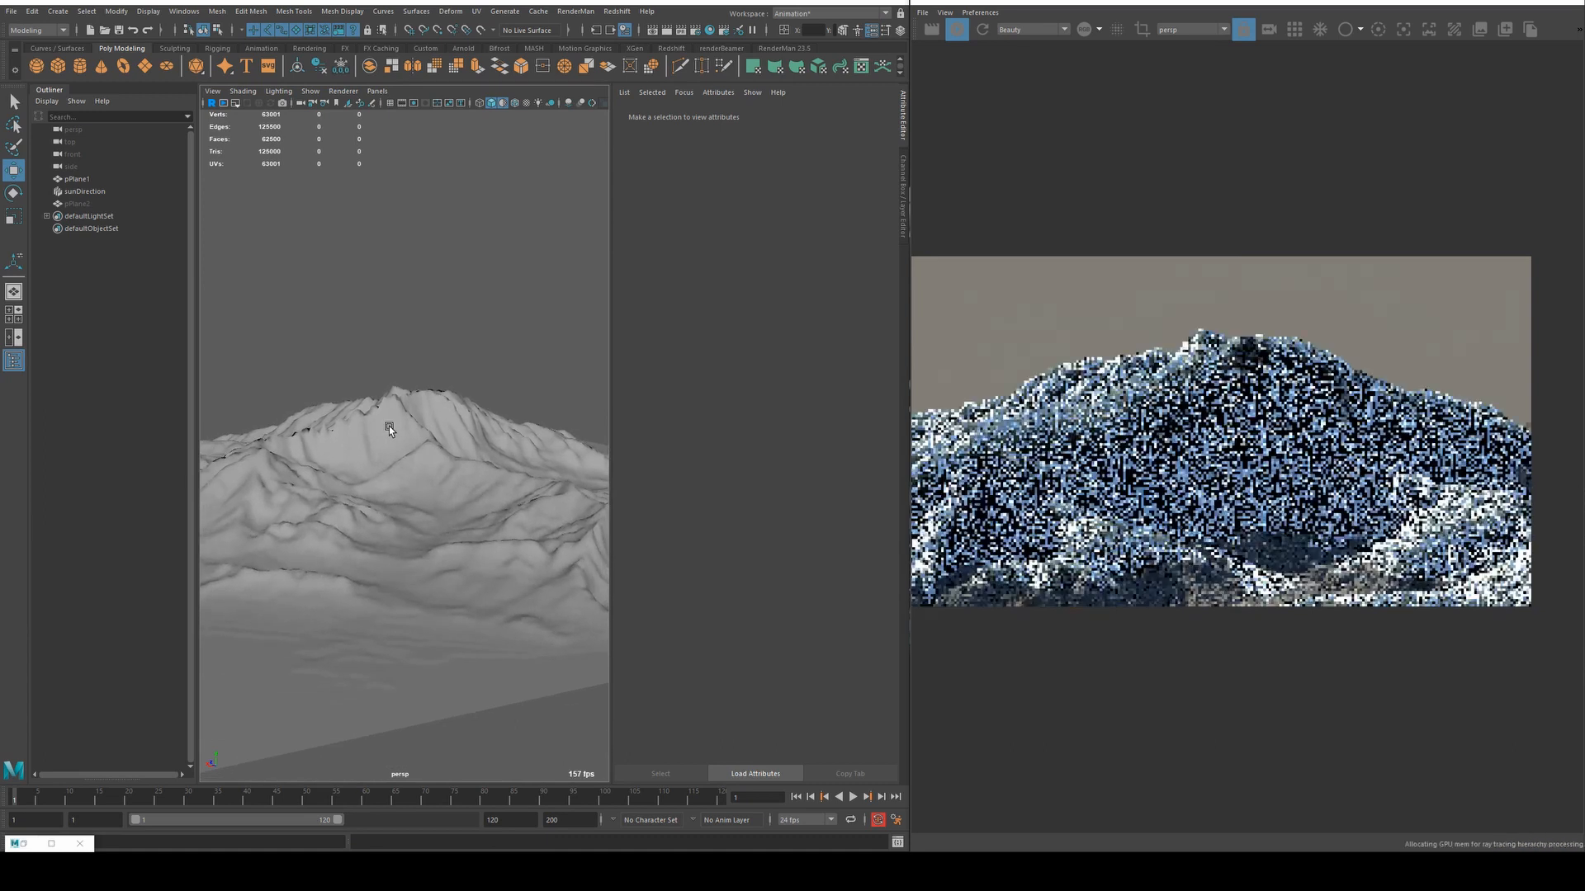